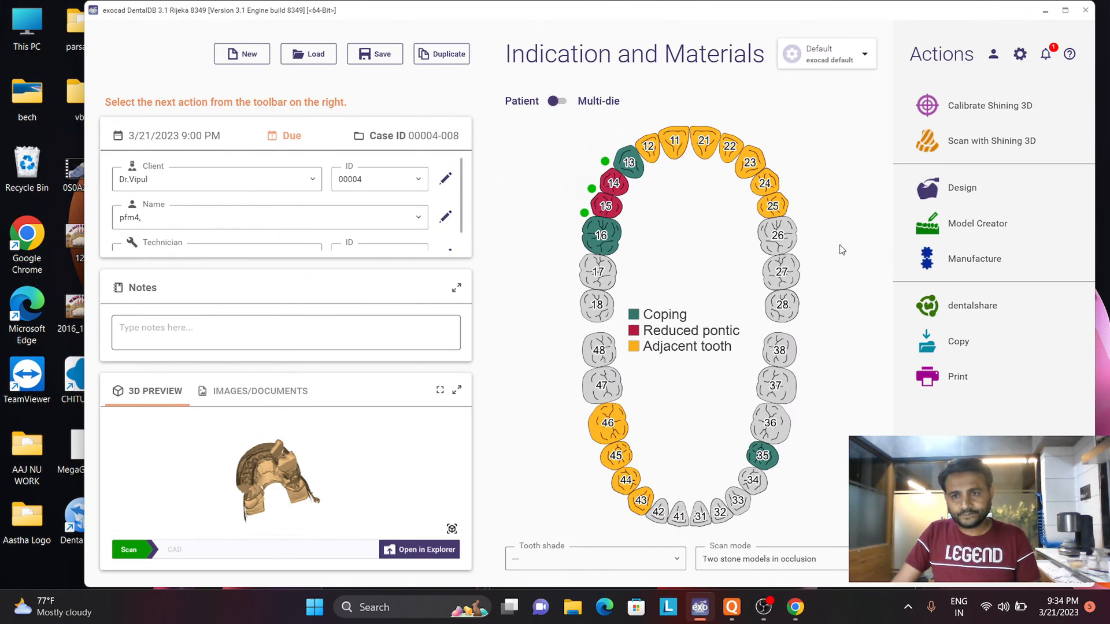
- Start the Design module for the loaded case and dismiss the screen settings notice
click(964, 187)
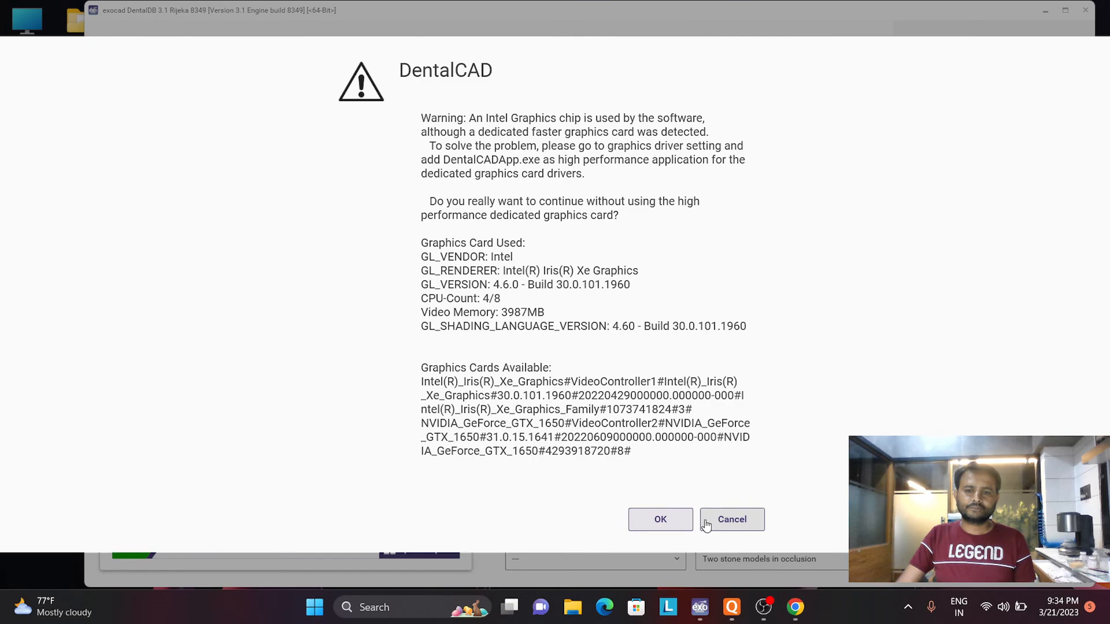
click(678, 520)
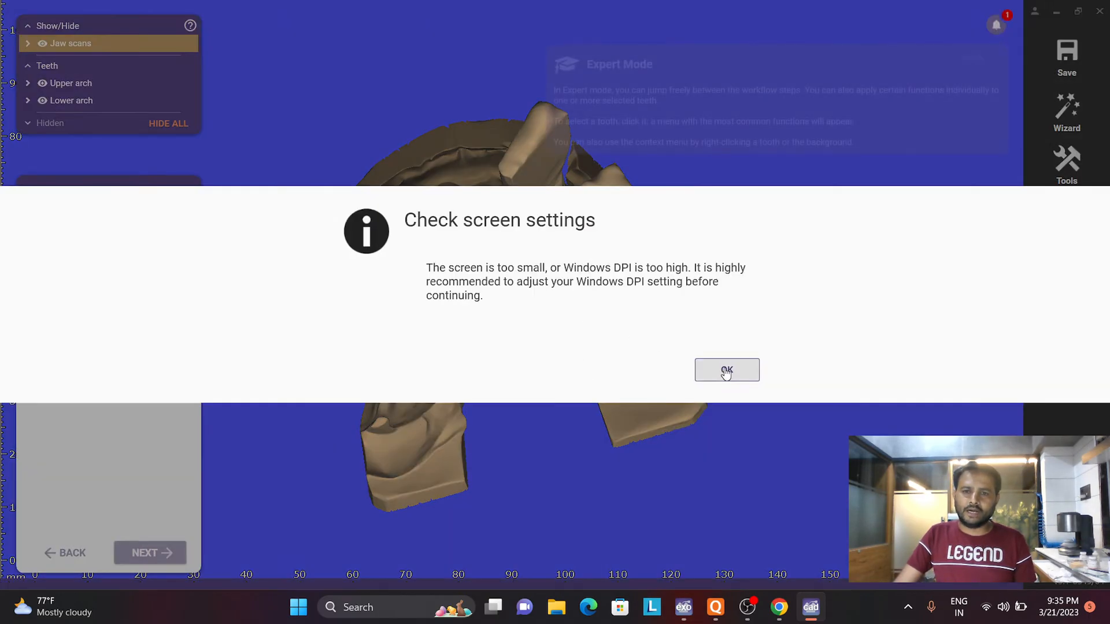
click(726, 372)
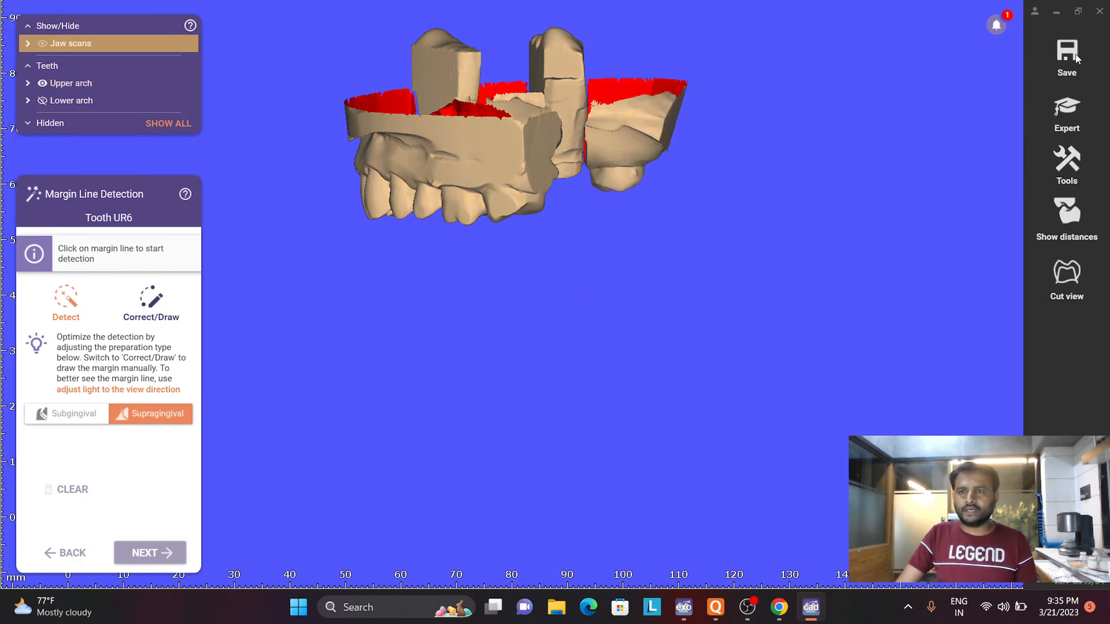
- Leave the wizard for expert mode and start Free-Form Scan Data on the upper jaw scan at the prepared canine
right_drag(651, 224, 573, 519)
scroll(480, 321, up, 4)
right_drag(297, 426, 410, 292)
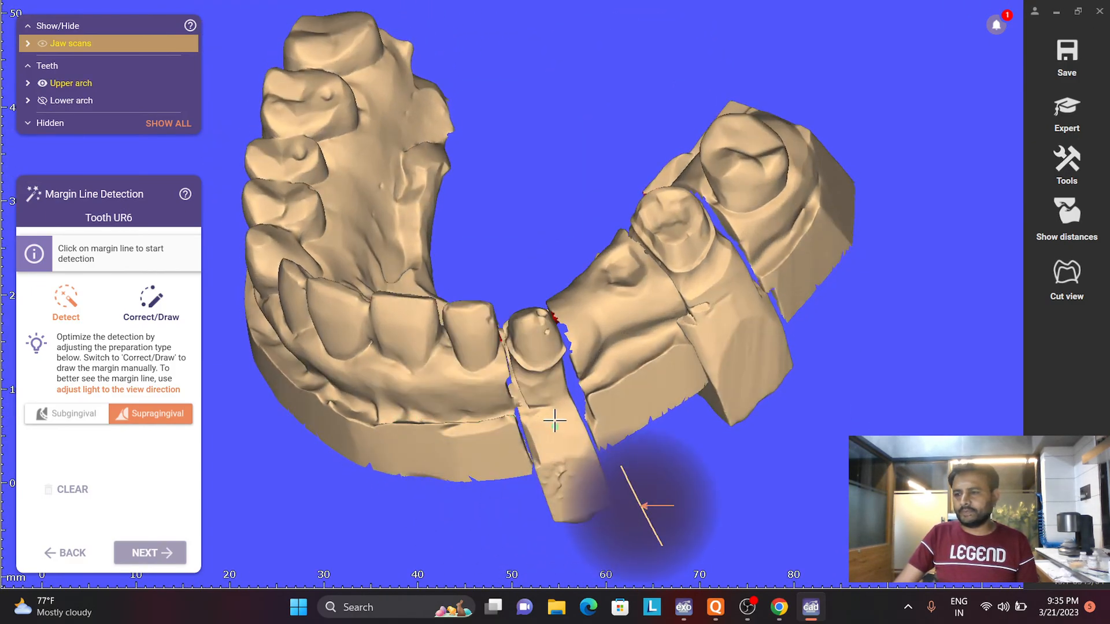
right_drag(528, 367, 561, 421)
scroll(539, 379, up, 4)
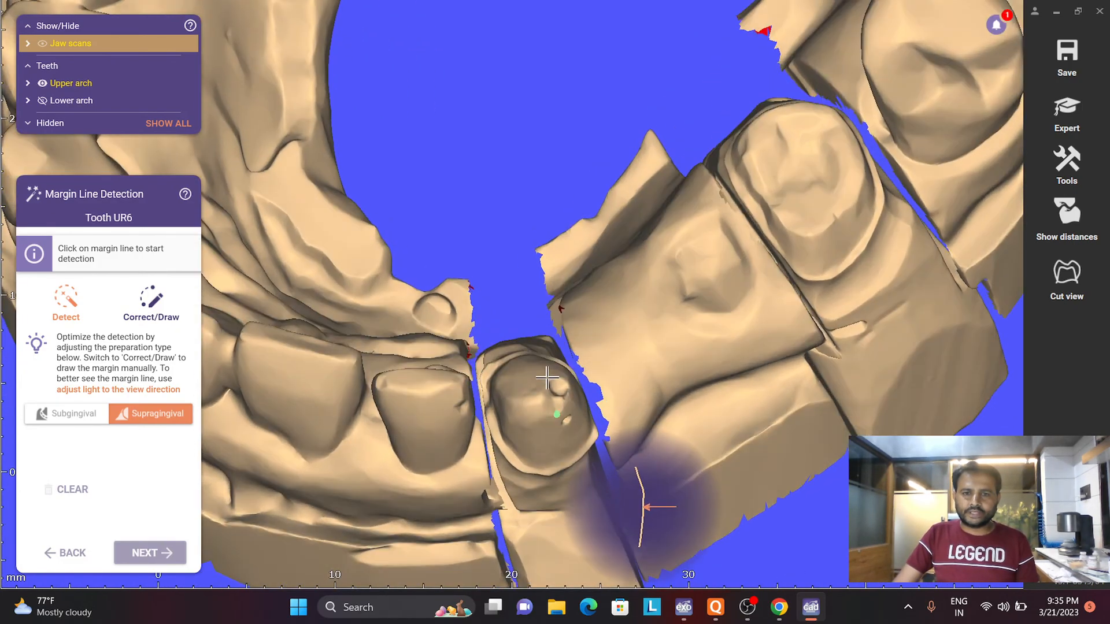
scroll(552, 403, up, 4)
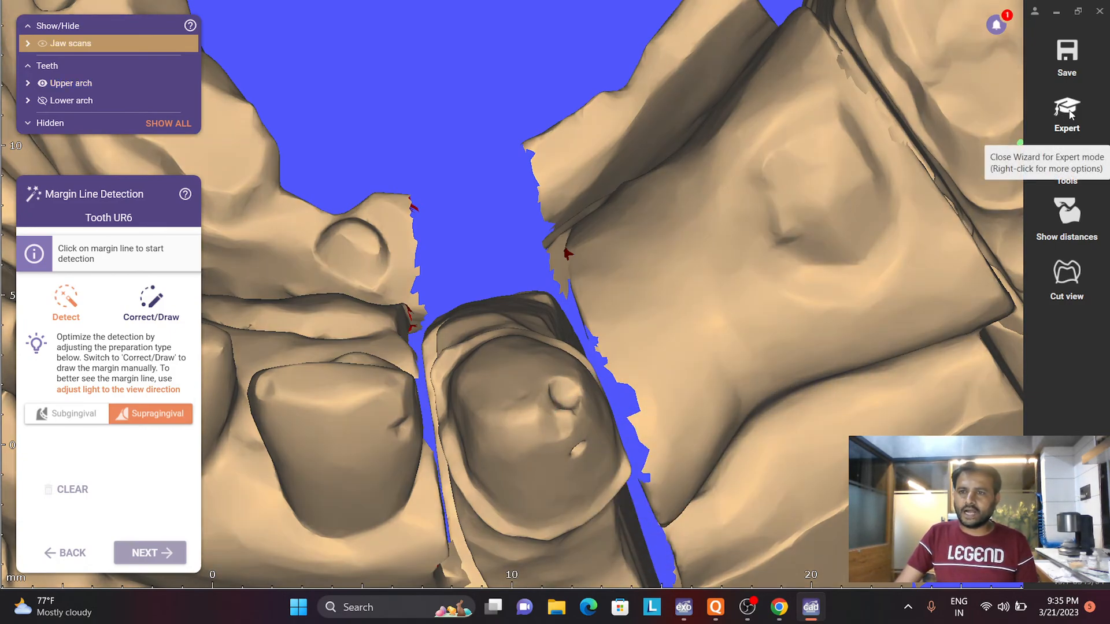
click(1064, 116)
scroll(556, 310, down, 4)
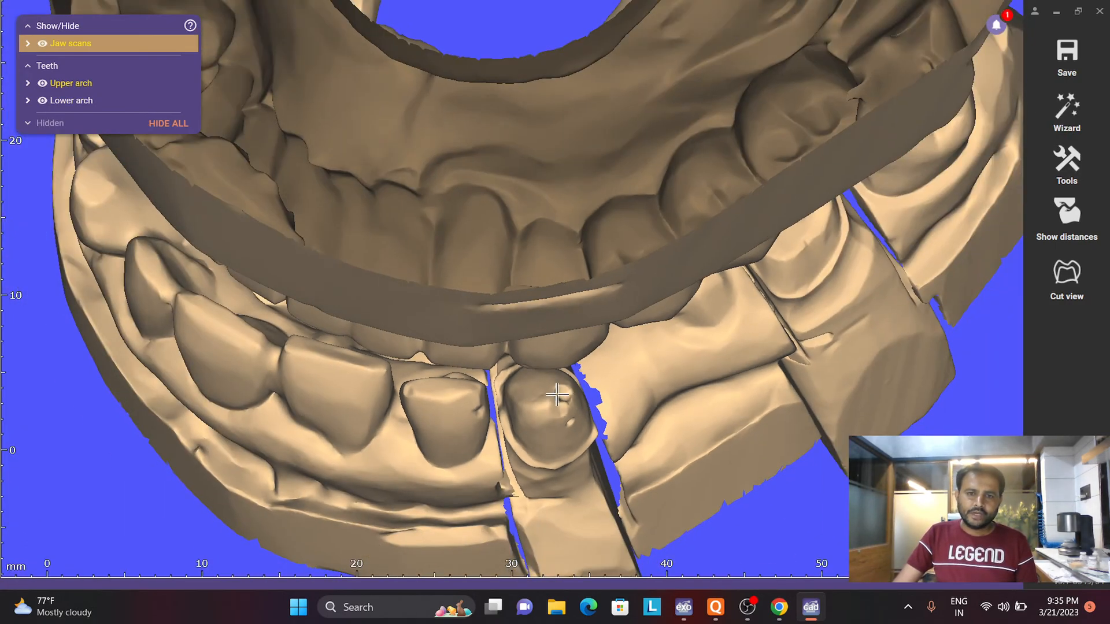
right_click(548, 401)
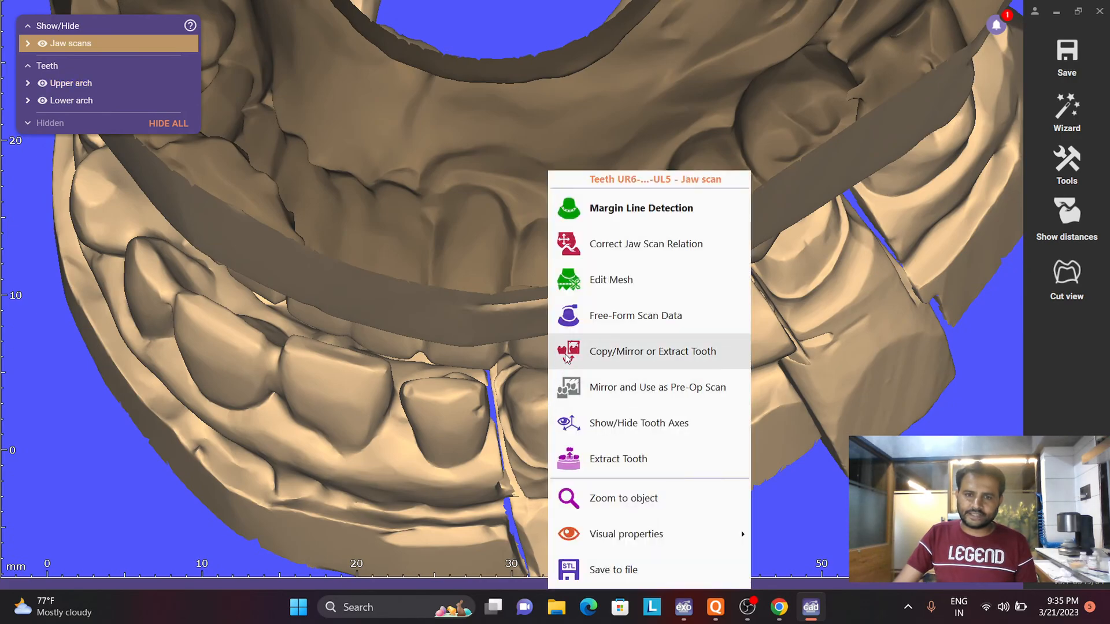
click(586, 327)
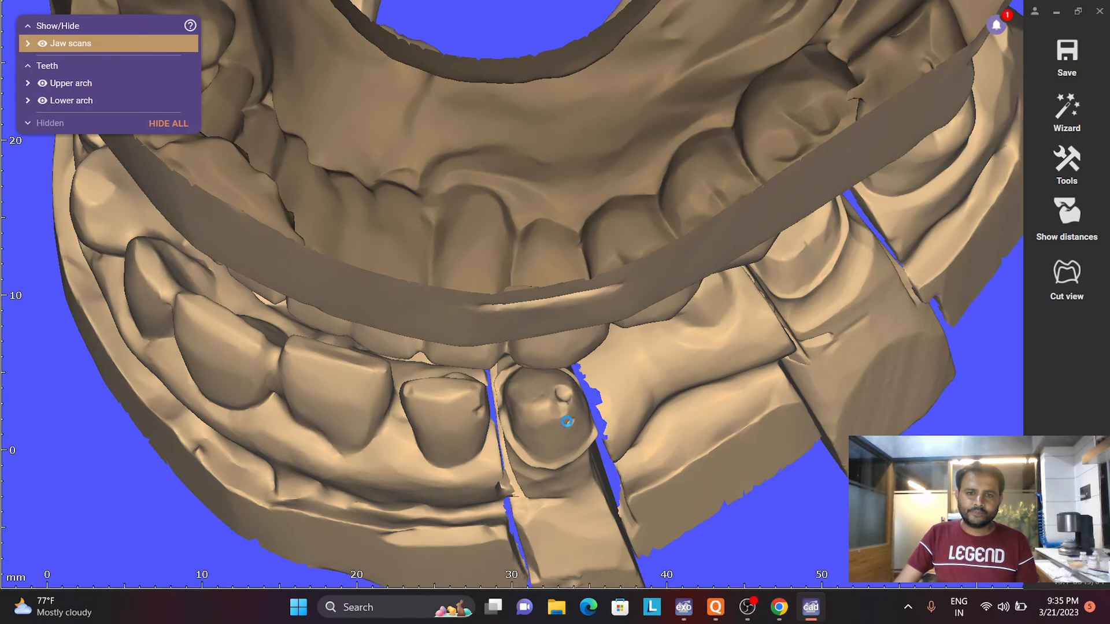
- Choose the fine brush type for free-forming and hide the lower arch so only the upper arch is shown
scroll(573, 433, up, 5)
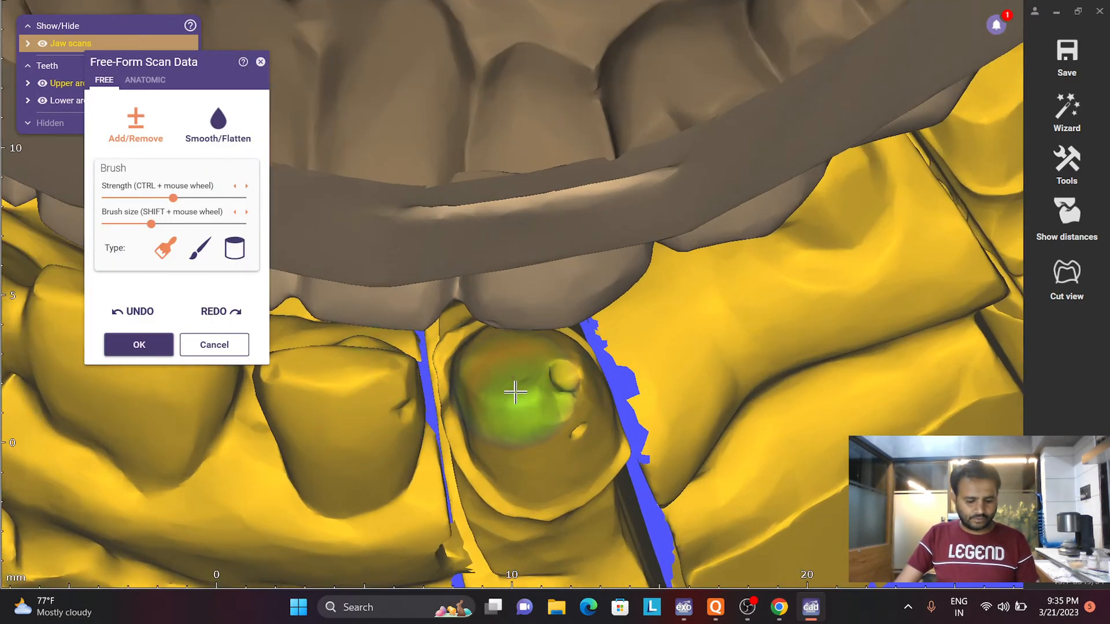
scroll(515, 398, down, 8)
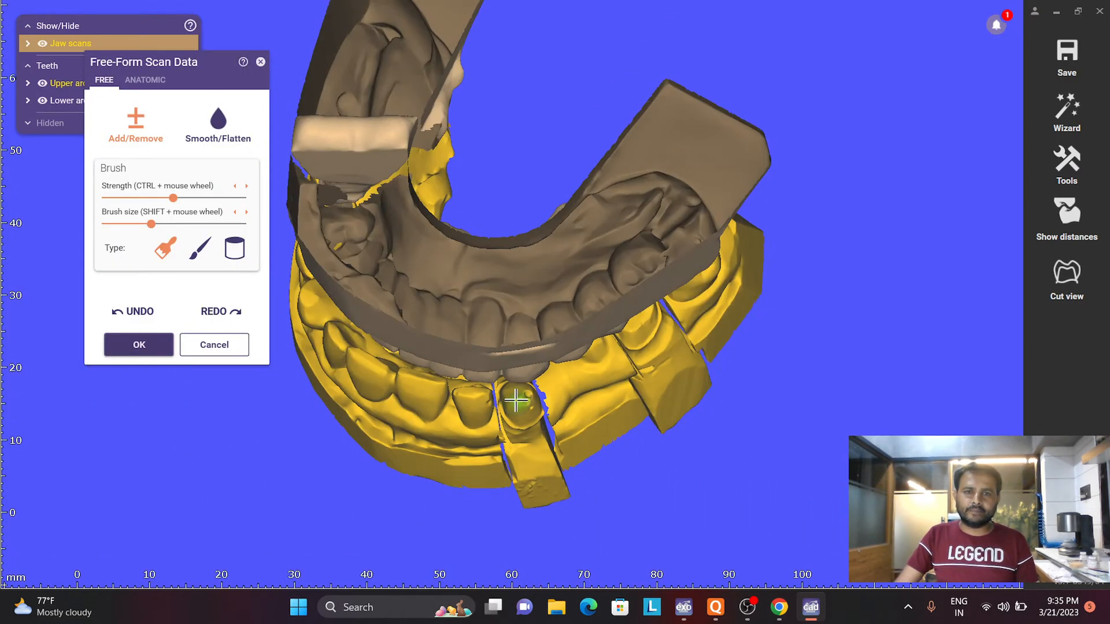
right_drag(513, 398, 506, 353)
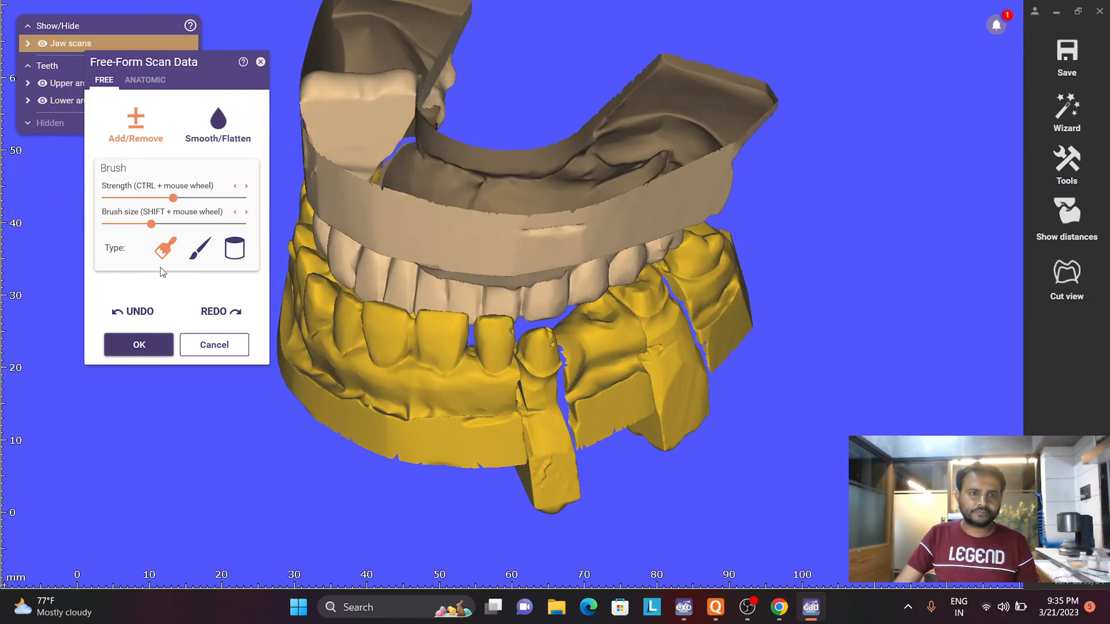
click(200, 249)
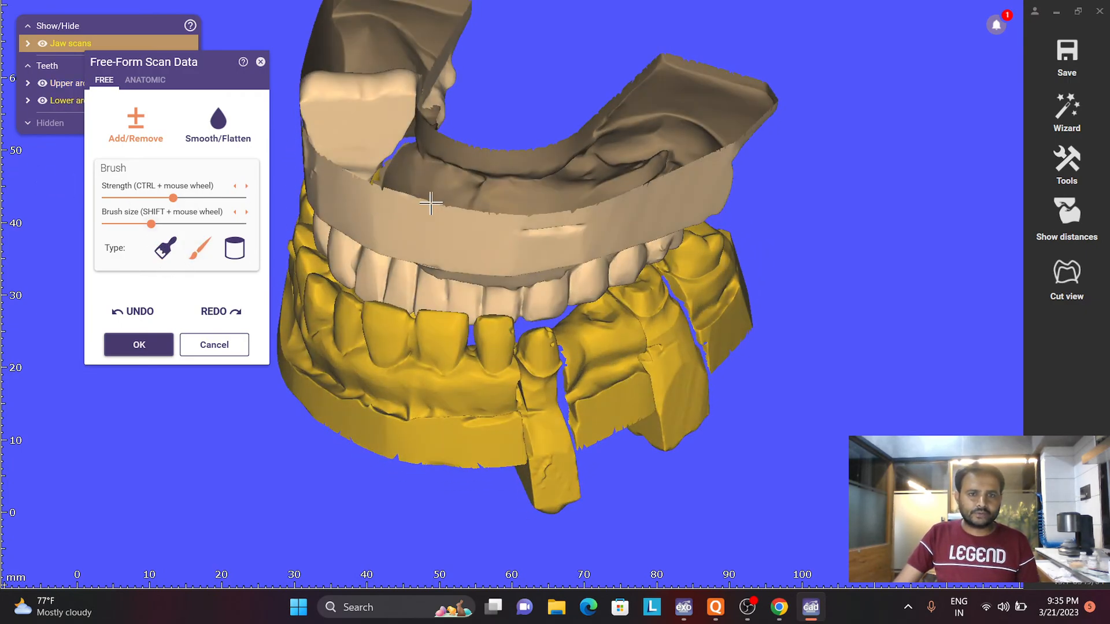
click(42, 43)
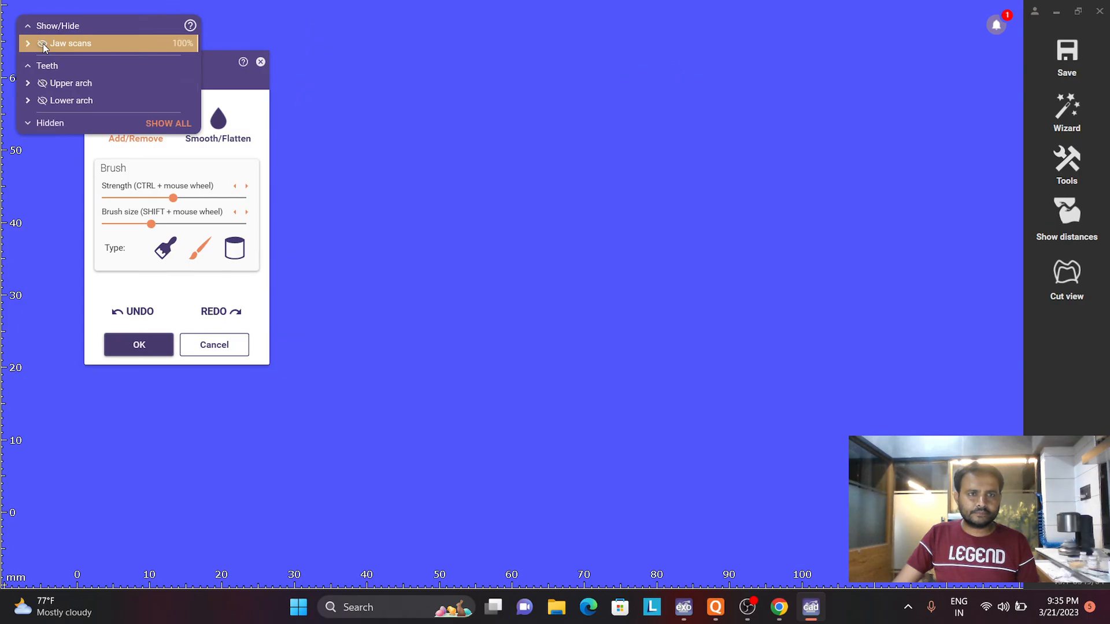
click(43, 44)
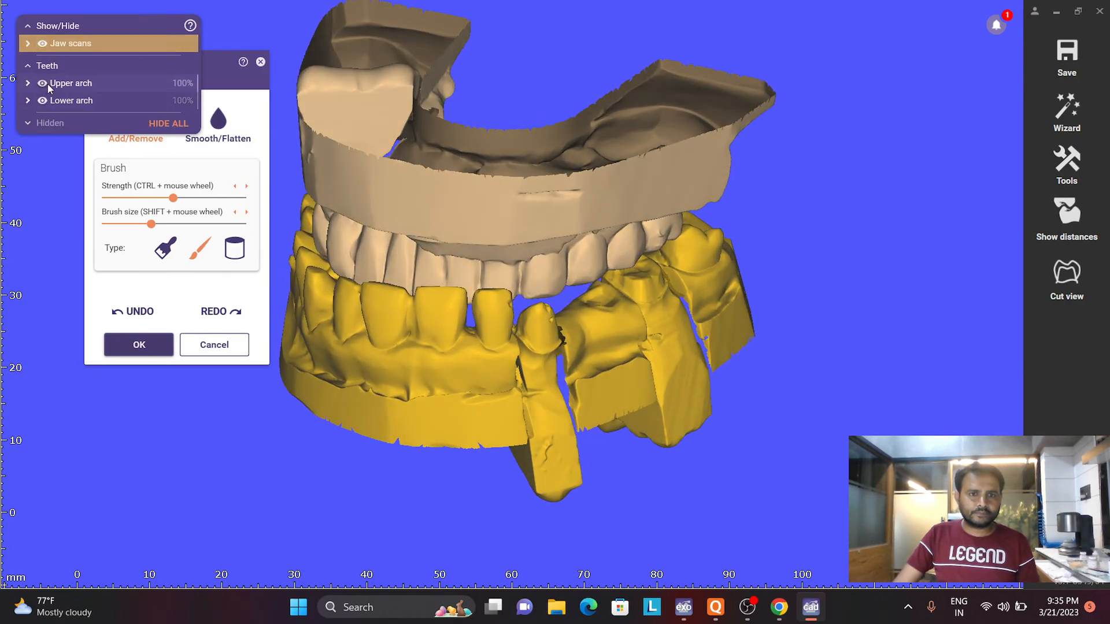
click(42, 101)
scroll(563, 371, up, 5)
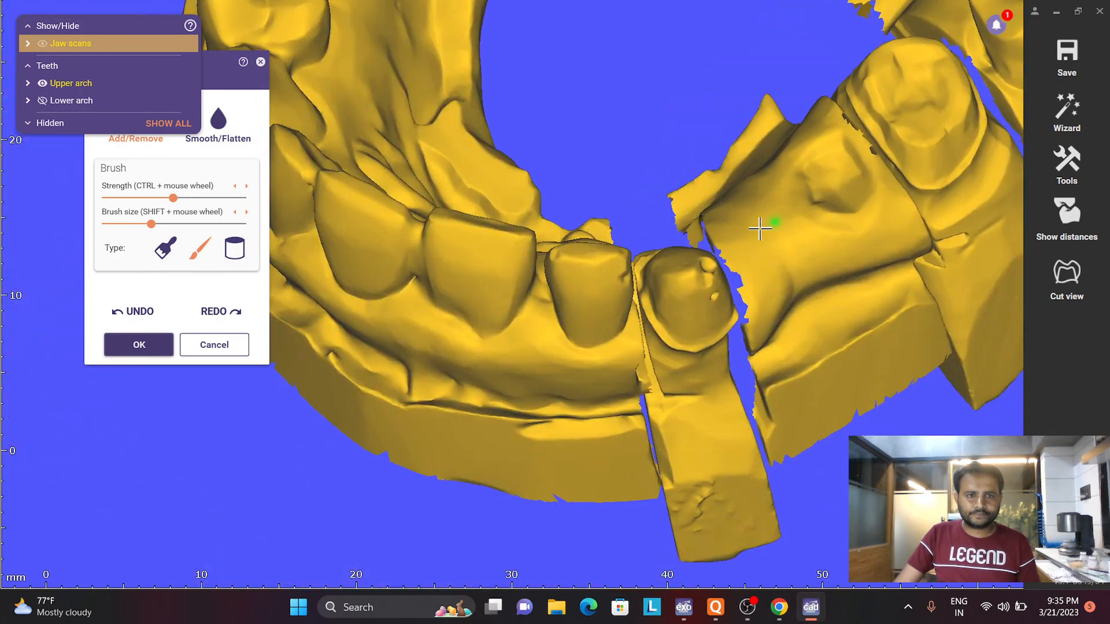
right_drag(761, 228, 750, 260)
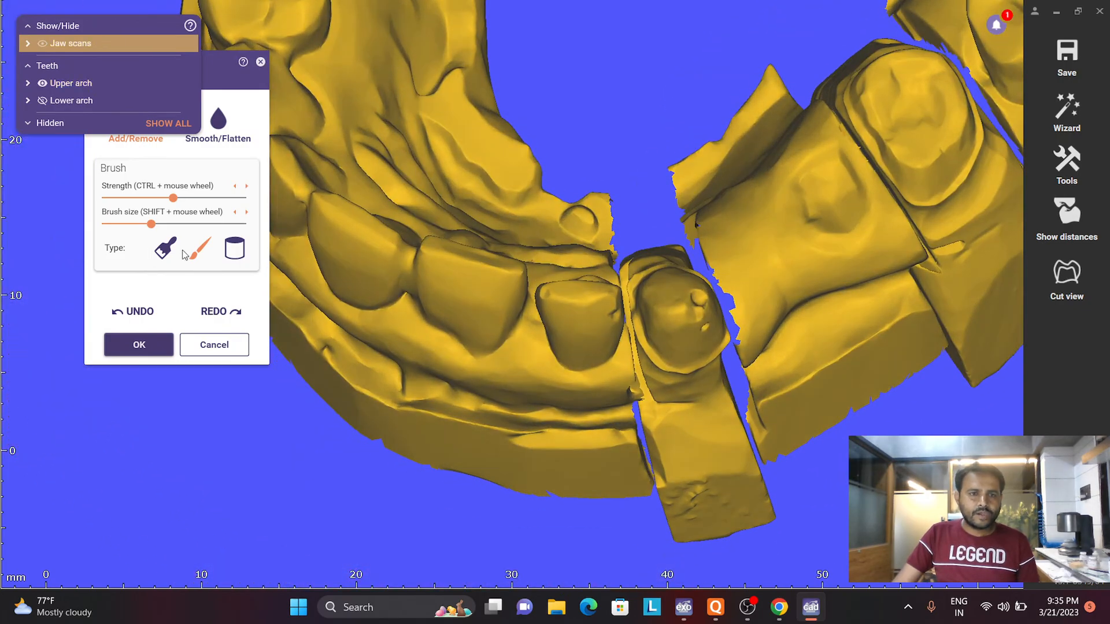
- Rework the larger surface defect near the tip of the prepared canine using the Add/Remove mode with the fine brush
click(200, 250)
scroll(639, 317, up, 8)
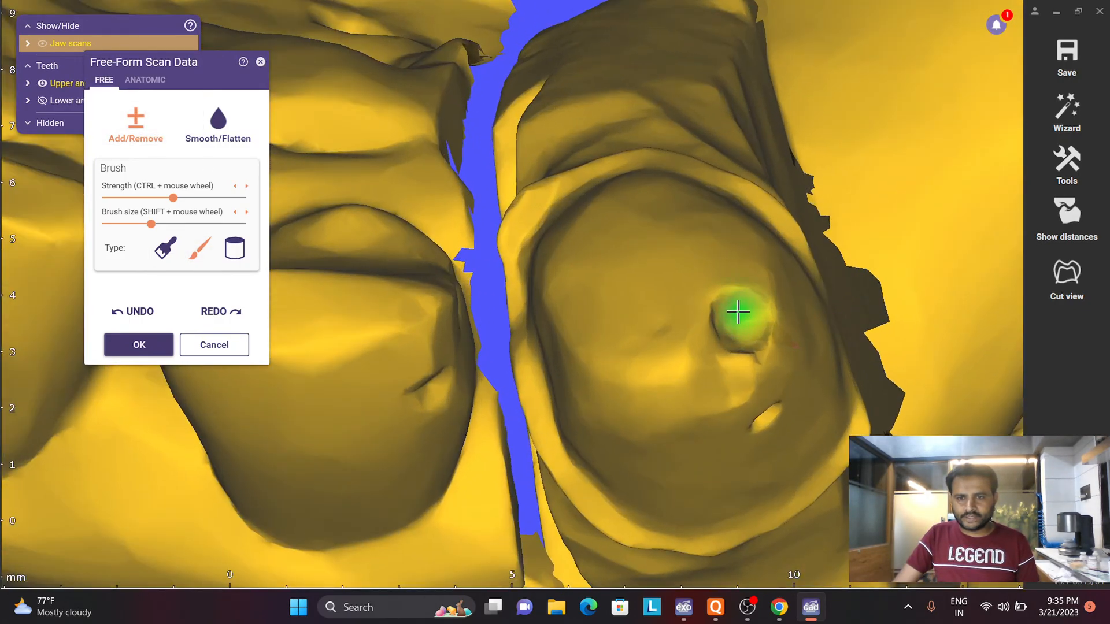
mouse_move(739, 312)
mouse_down()
mouse_move(731, 326)
mouse_move(740, 295)
mouse_up()
mouse_move(741, 295)
right_down()
mouse_move(726, 315)
mouse_move(727, 367)
right_up()
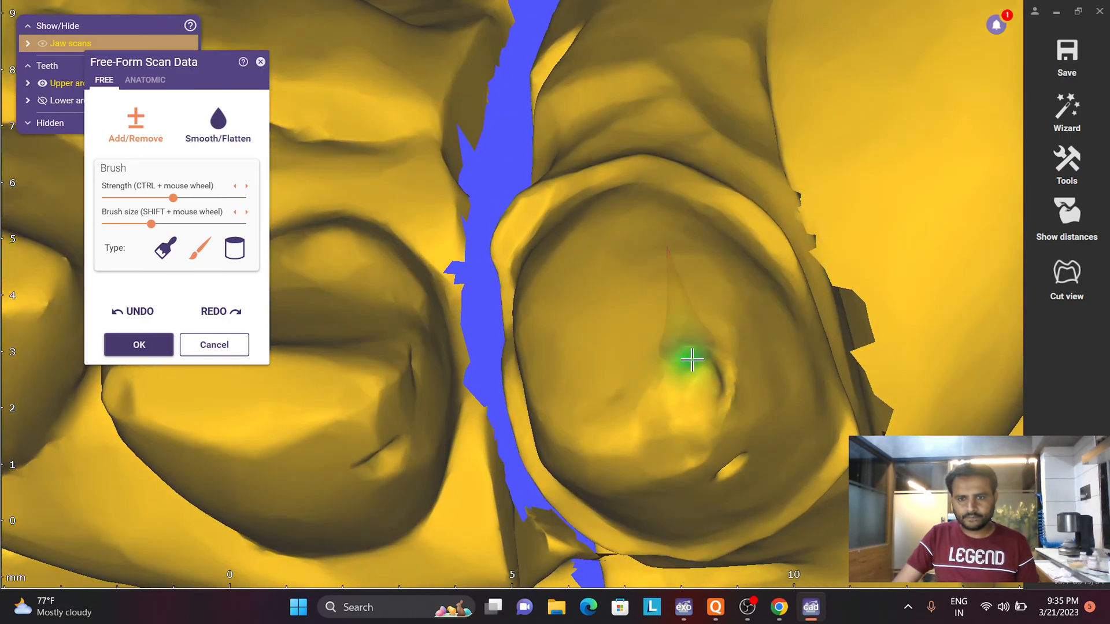
mouse_move(666, 381)
right_down()
mouse_move(691, 377)
mouse_move(659, 389)
right_up()
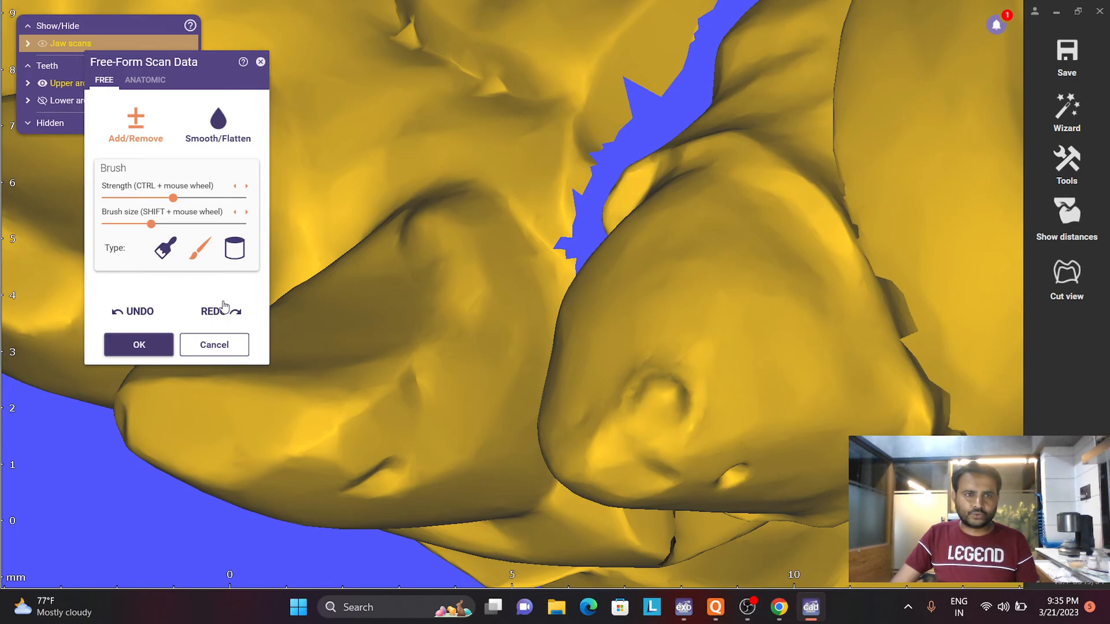
- Smooth the reworked spot near the tip of the prepared canine with the Smooth/Flatten mode
click(218, 123)
mouse_move(661, 408)
mouse_down()
mouse_move(664, 392)
mouse_move(651, 400)
mouse_up()
scroll(646, 408, down, 5)
right_drag(647, 405, 669, 315)
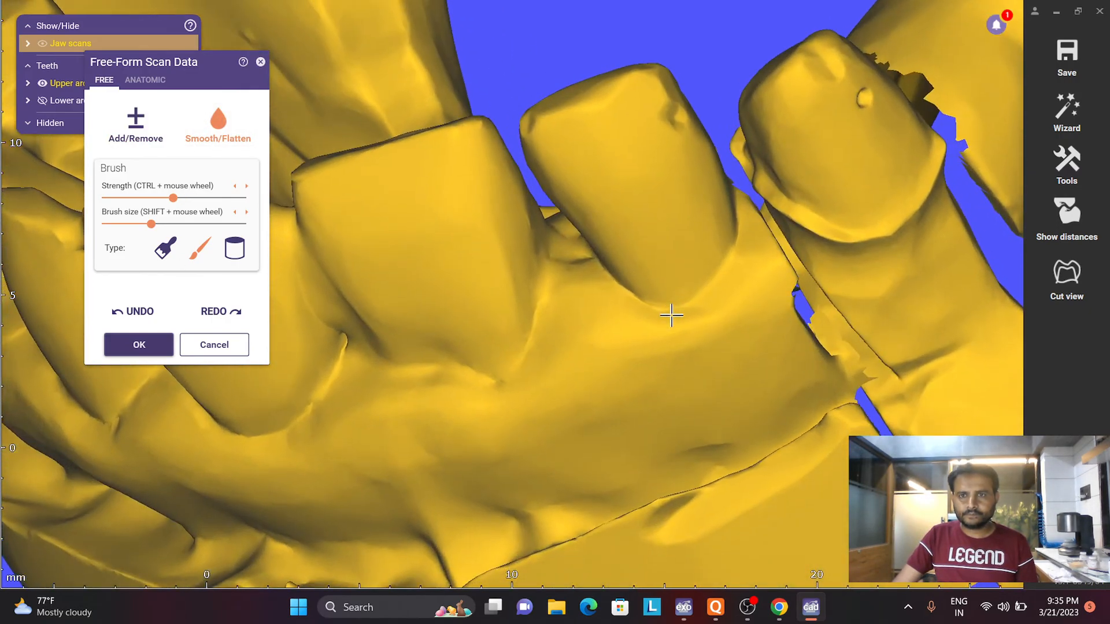
right_drag(805, 133, 794, 122)
scroll(791, 118, up, 3)
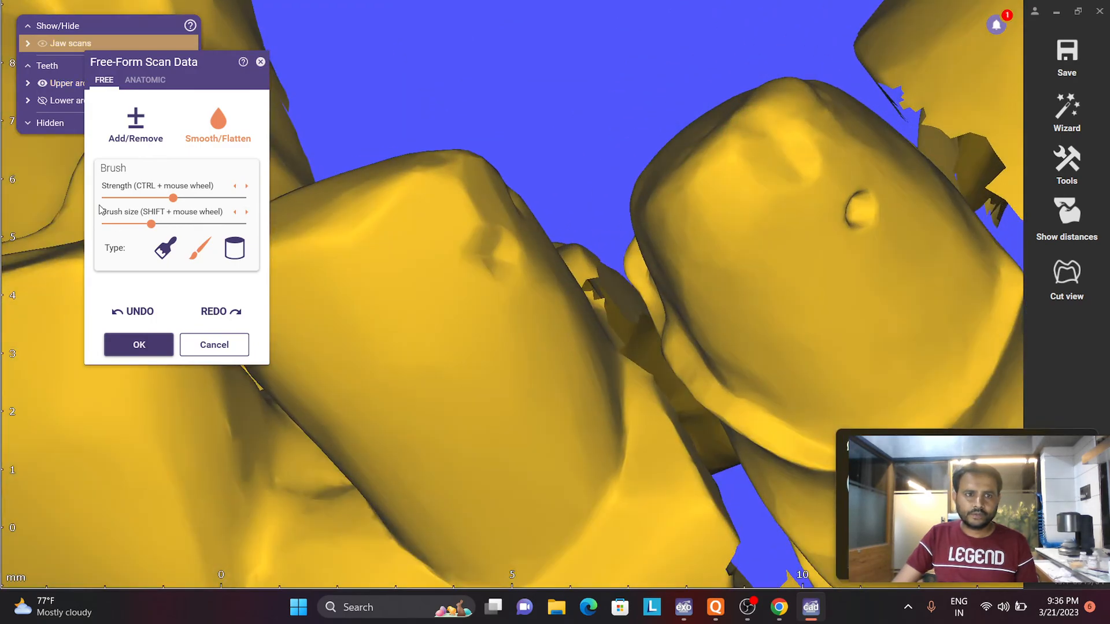
- Retouch the remaining unevenness at the canine preparation's tip with Add/Remove and blend it using Smooth/Flatten
click(135, 122)
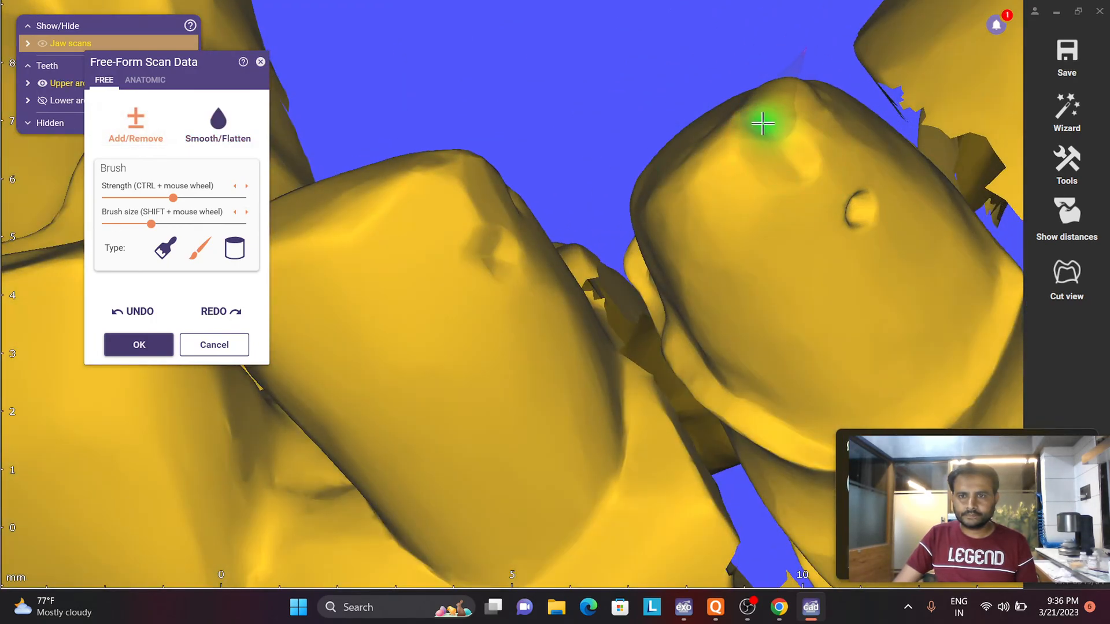
mouse_move(791, 143)
mouse_down()
mouse_move(798, 148)
mouse_move(781, 117)
mouse_move(806, 161)
mouse_move(788, 153)
mouse_up()
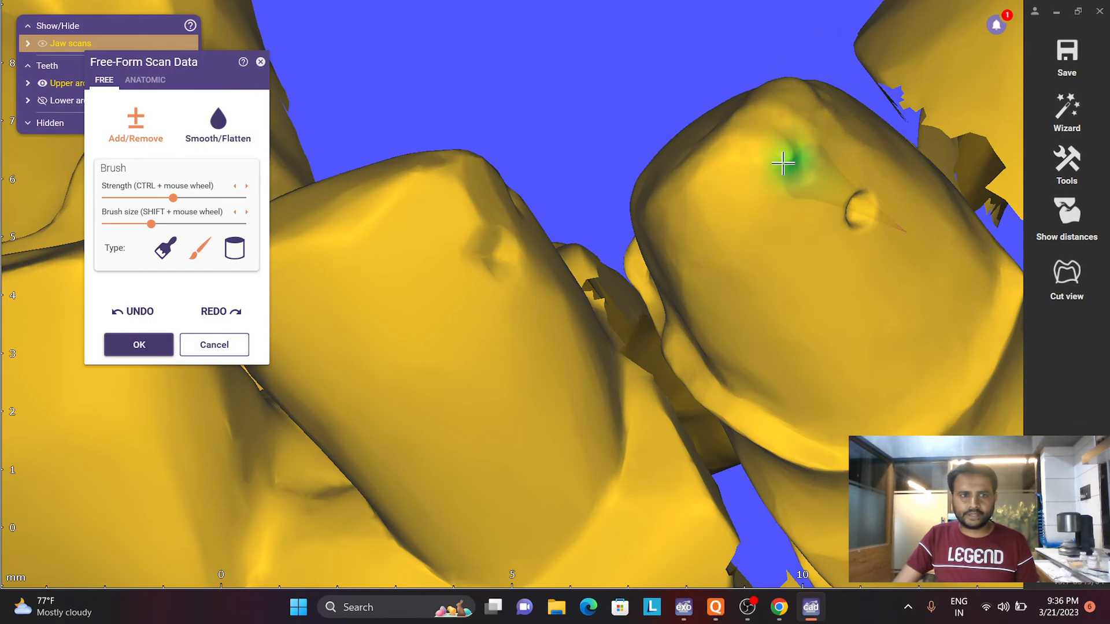
click(217, 136)
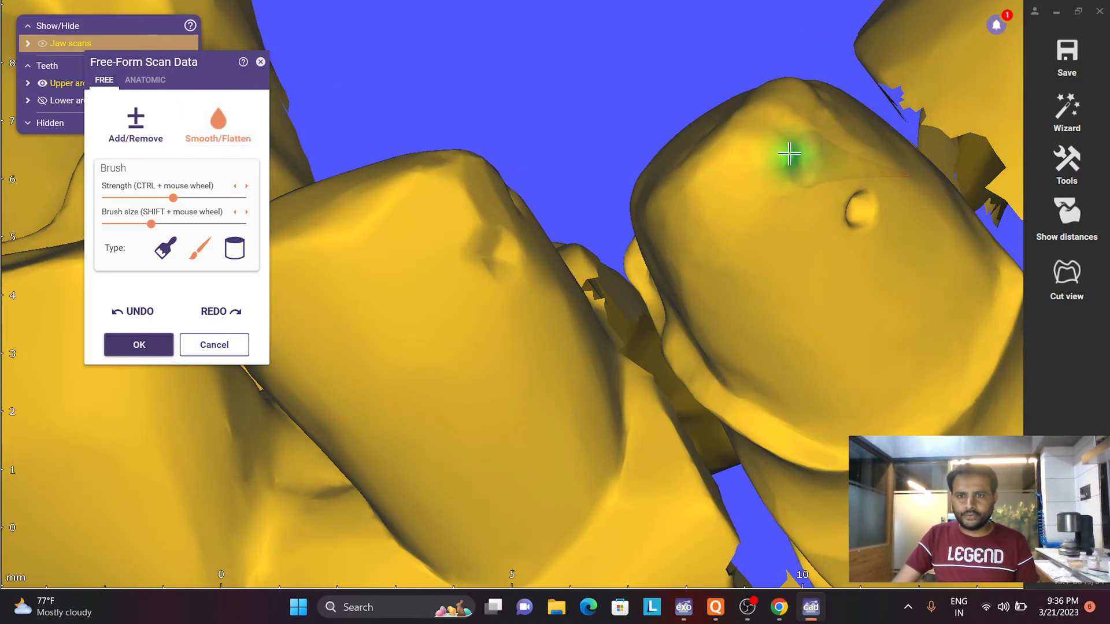
scroll(785, 208, down, 3)
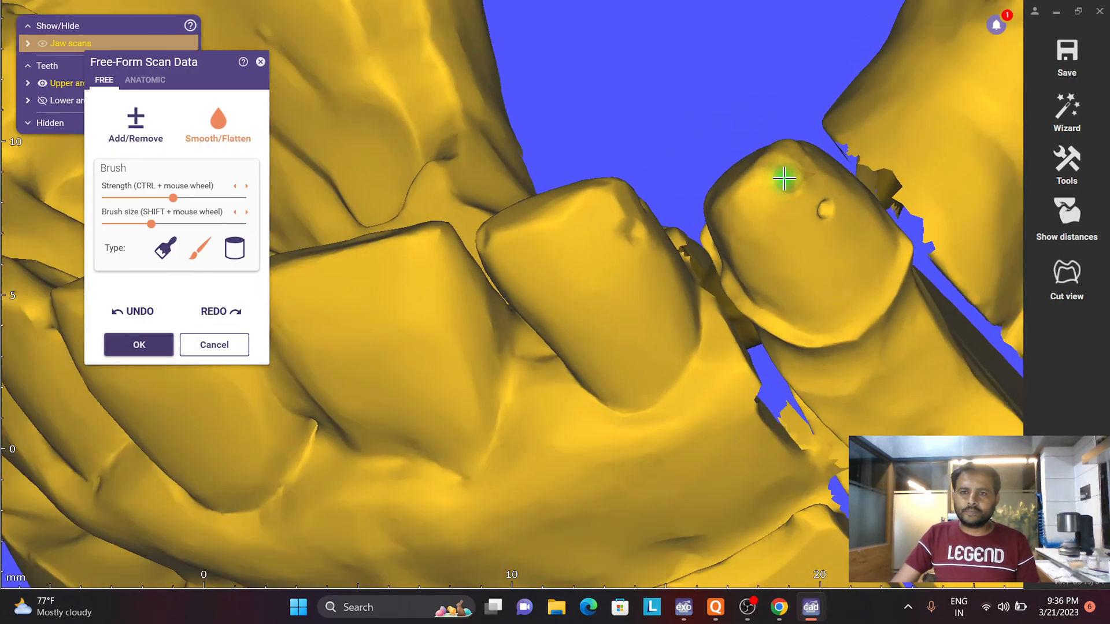
- Check the reshaped canine preparation within the upper arch and apply the free-form scan edits
scroll(713, 252, down, 2)
right_drag(712, 252, 659, 293)
scroll(525, 287, down, 3)
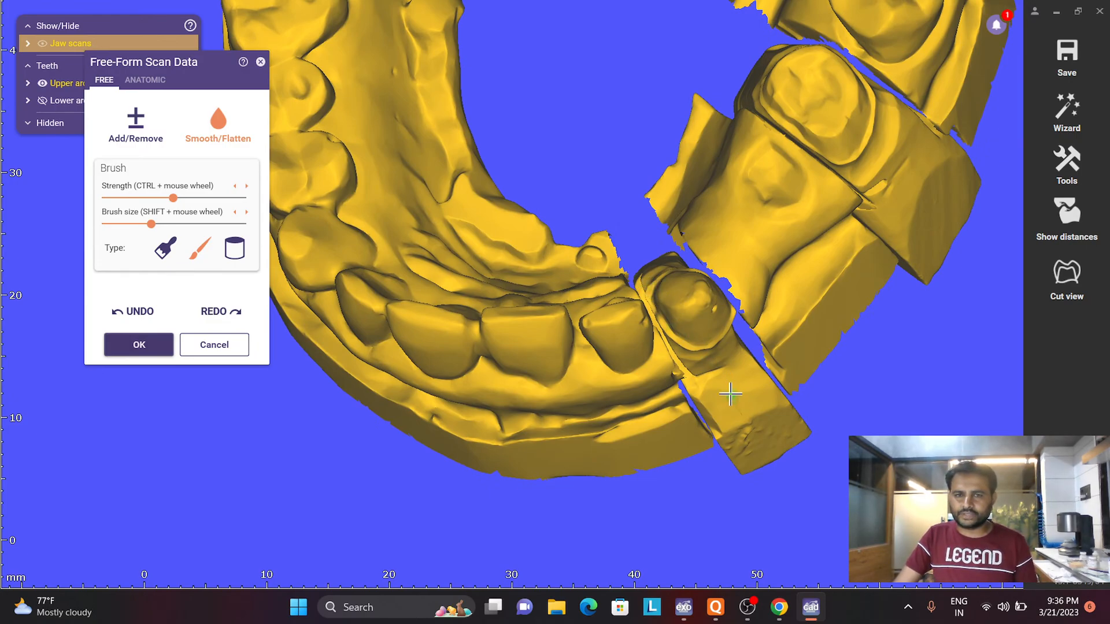
right_drag(785, 174, 781, 188)
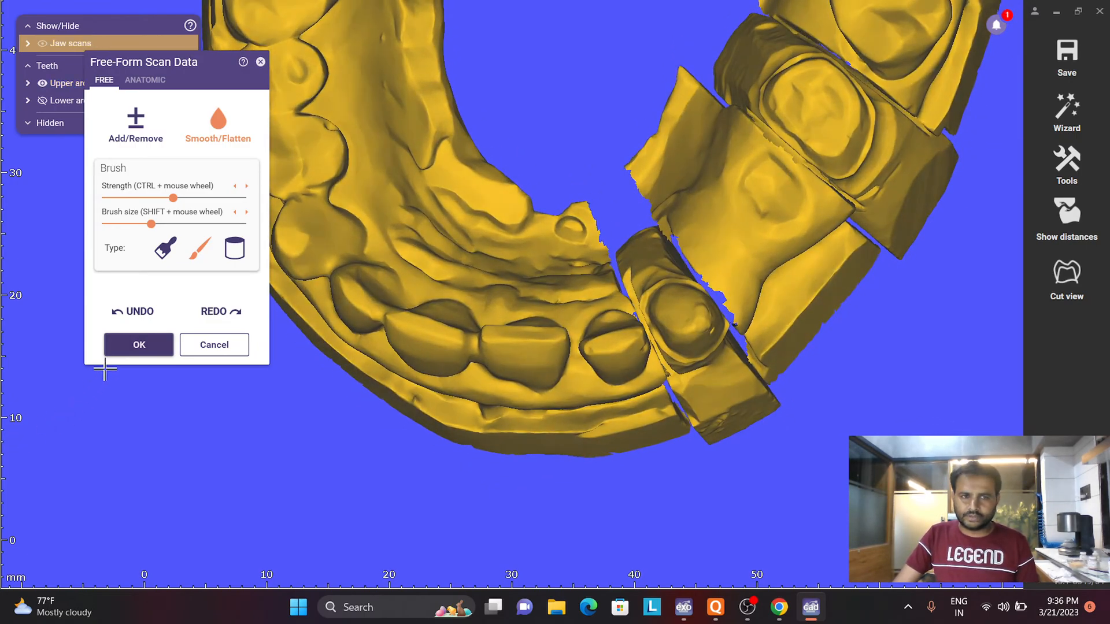
click(121, 351)
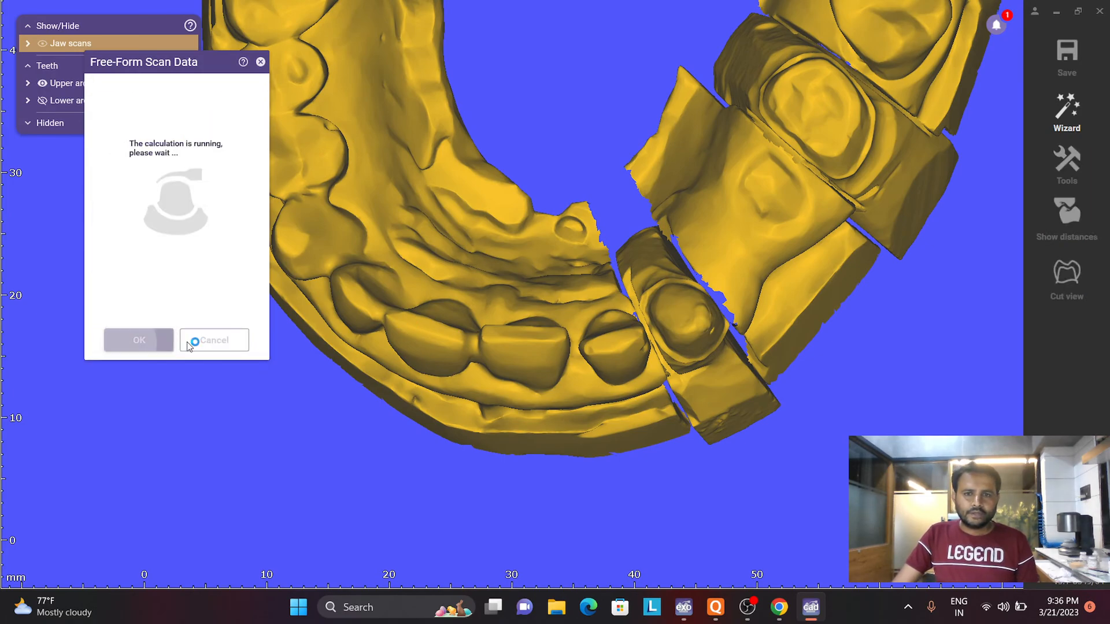
- Return to expert mode and open Edit Mesh for the project's jaw scans
scroll(658, 287, down, 6)
right_drag(658, 286, 707, 301)
click(1064, 109)
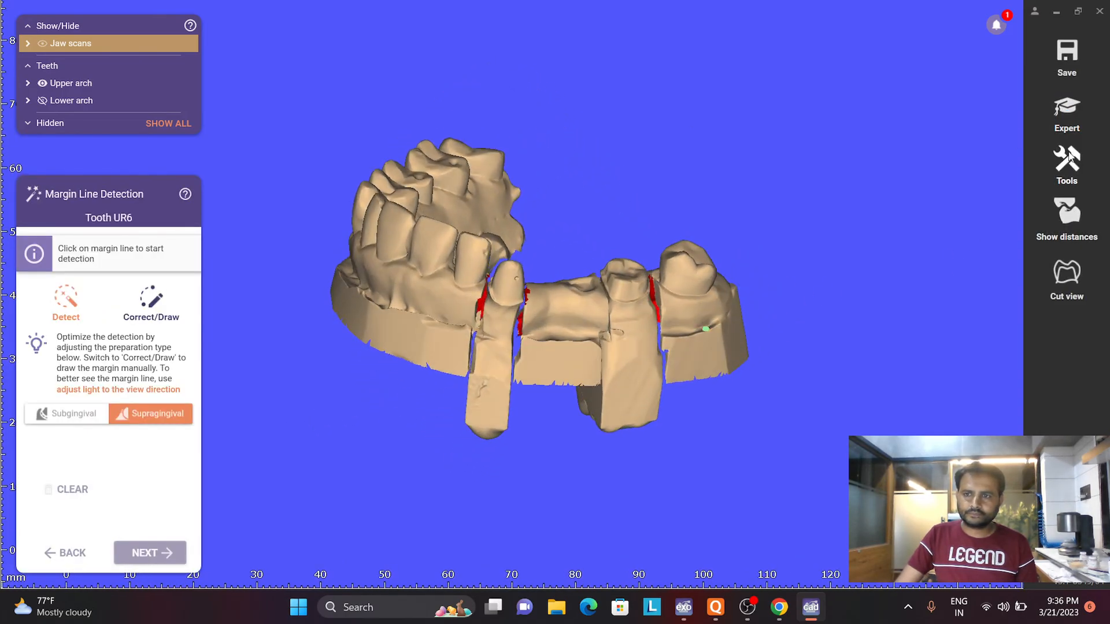
click(1067, 110)
right_click(391, 392)
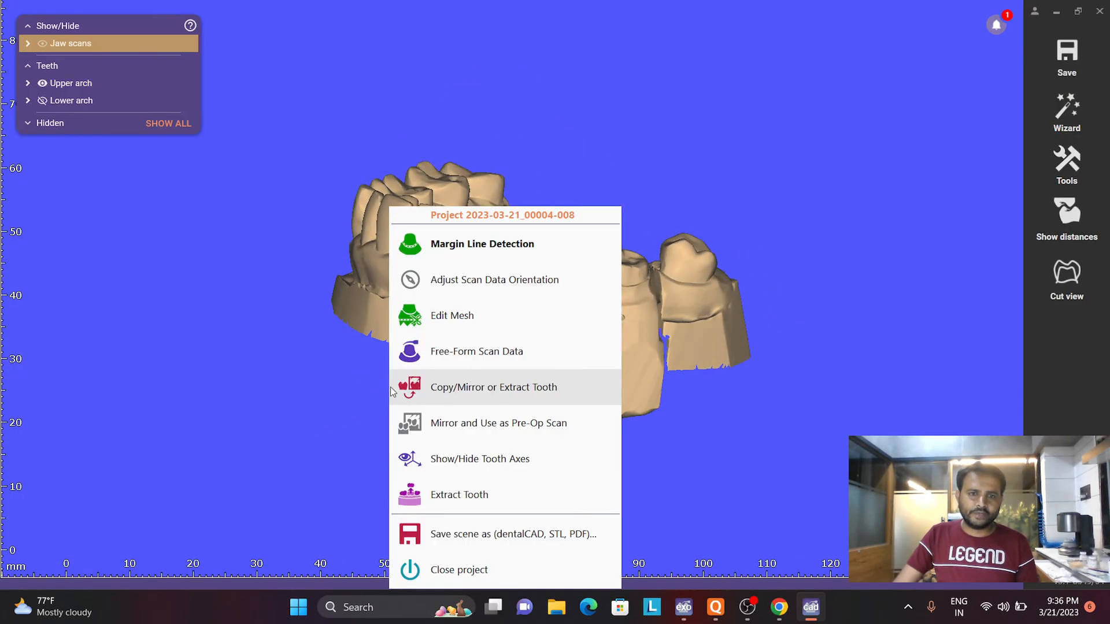
click(410, 326)
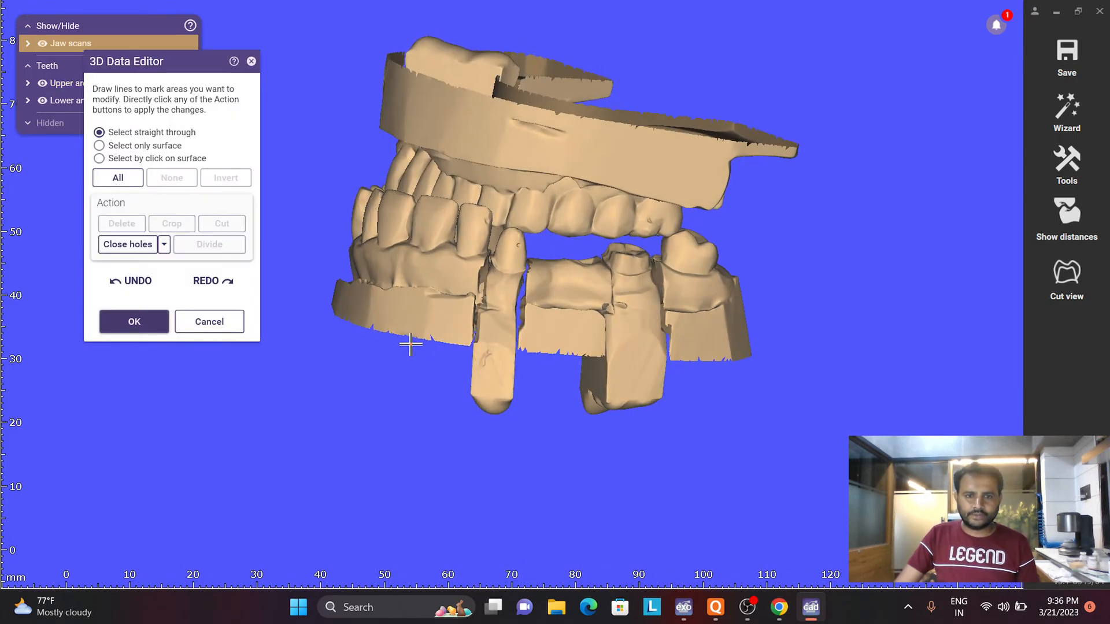
- Select straight through the two die stumps protruding below the upper model's base and delete them
click(410, 345)
click(705, 366)
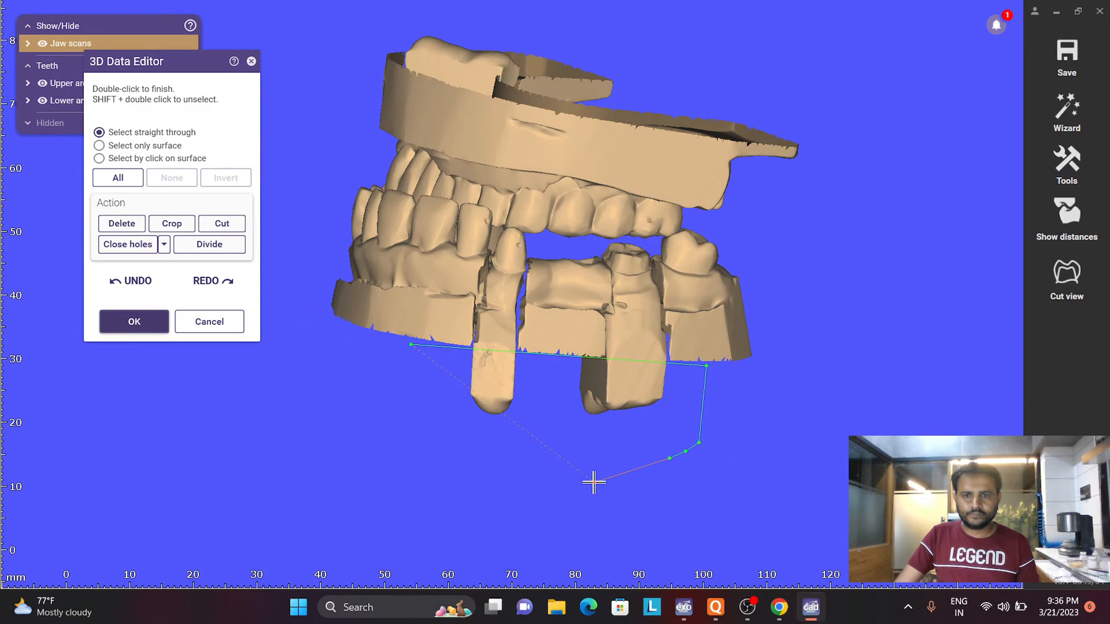
double_click(410, 346)
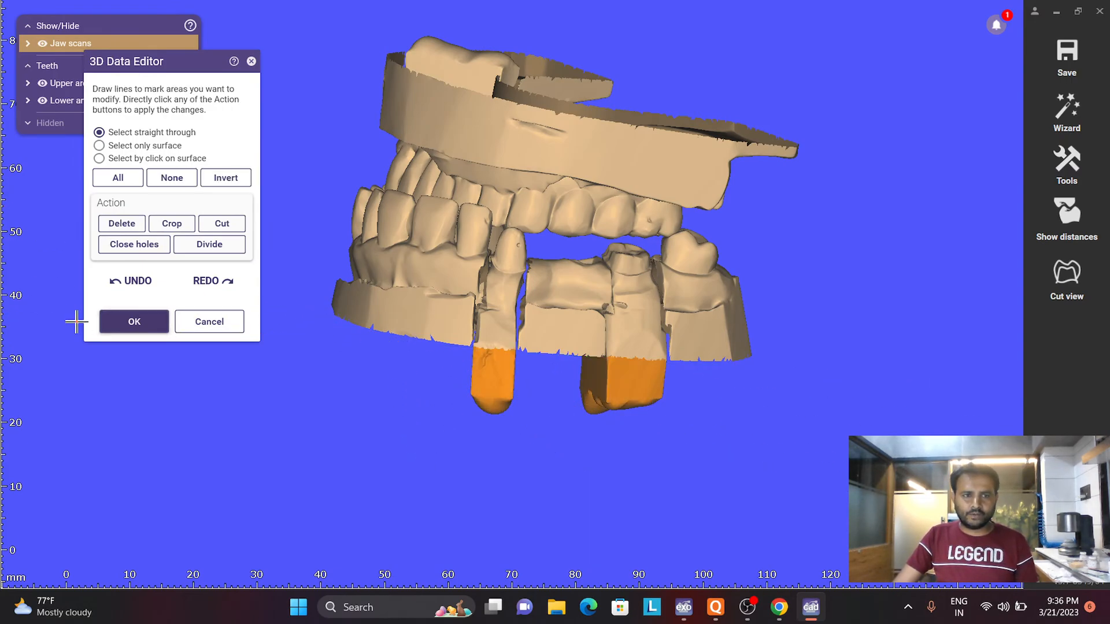
click(110, 225)
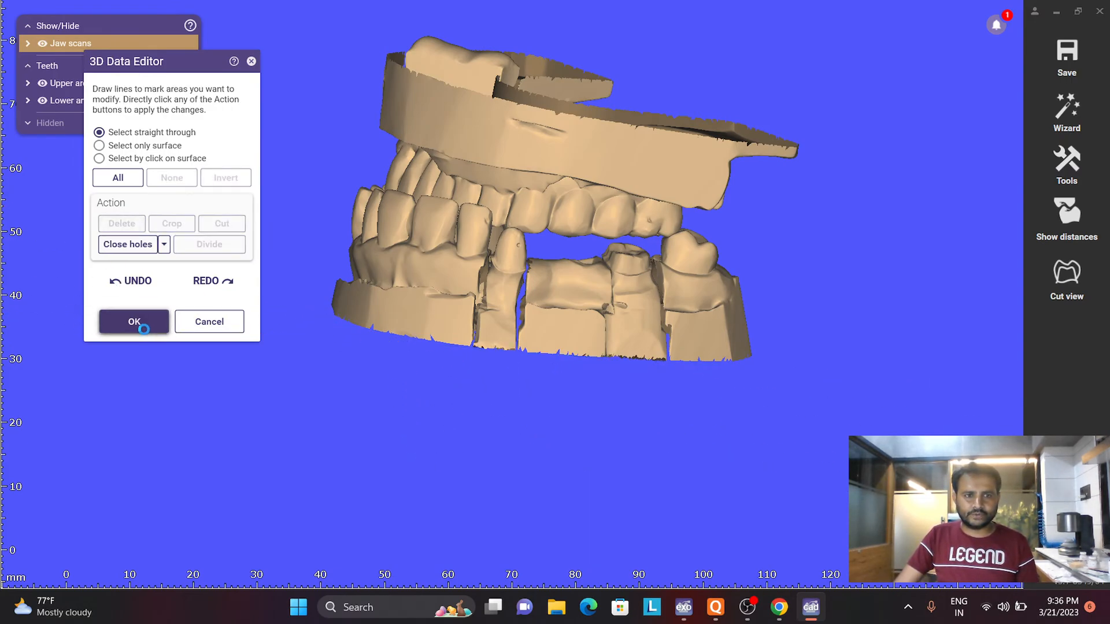
- Start the wizard's margin line detection and detect tooth UR6's margin with the Supragingival preparation type
right_drag(783, 286, 781, 295)
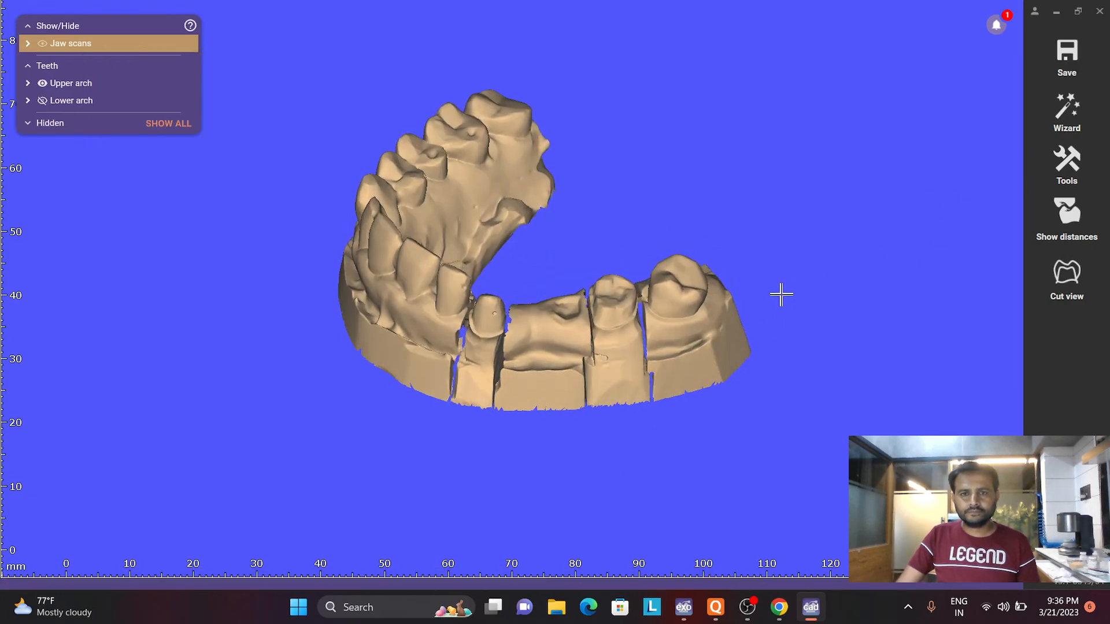
click(1055, 120)
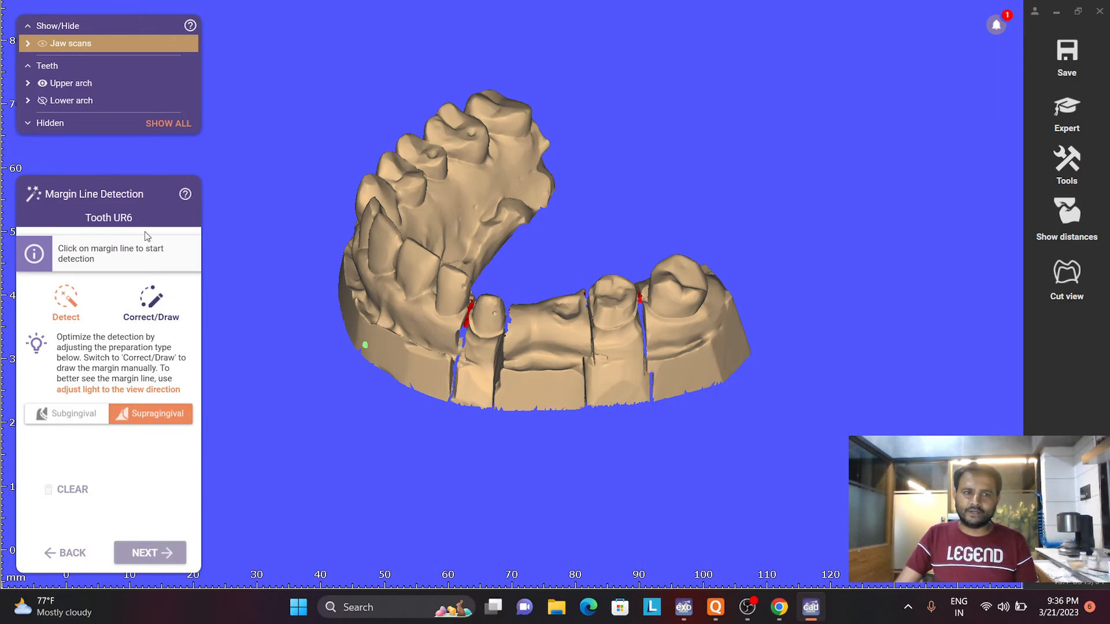
right_drag(614, 263, 612, 240)
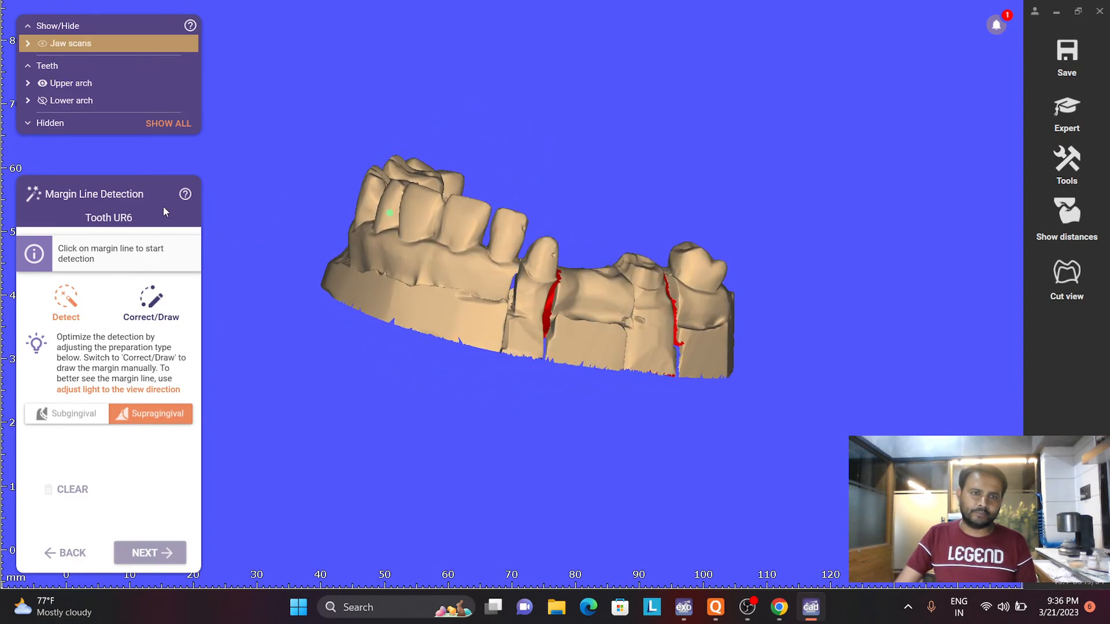
scroll(645, 272, up, 10)
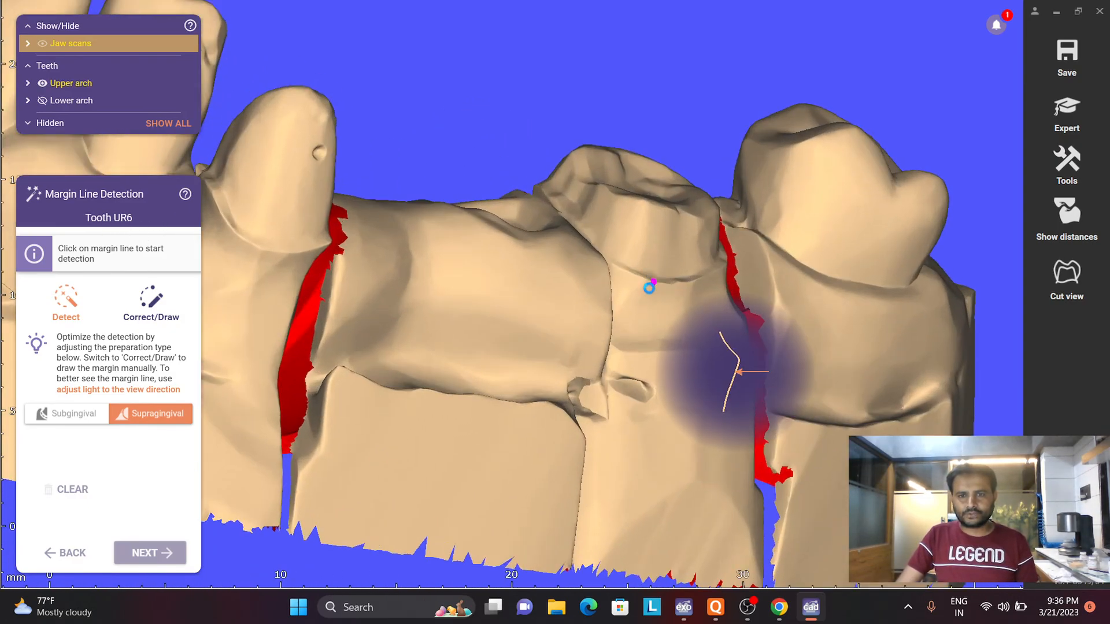
click(650, 288)
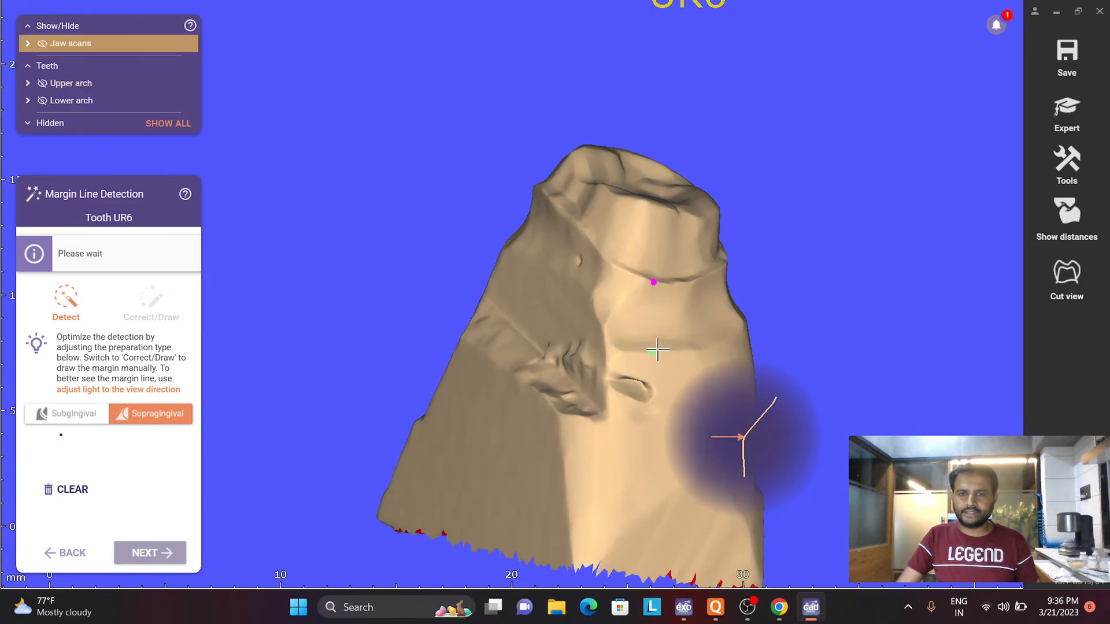
mouse_move(650, 362)
right_down()
mouse_move(651, 379)
mouse_move(652, 343)
right_up()
scroll(651, 367, down, 3)
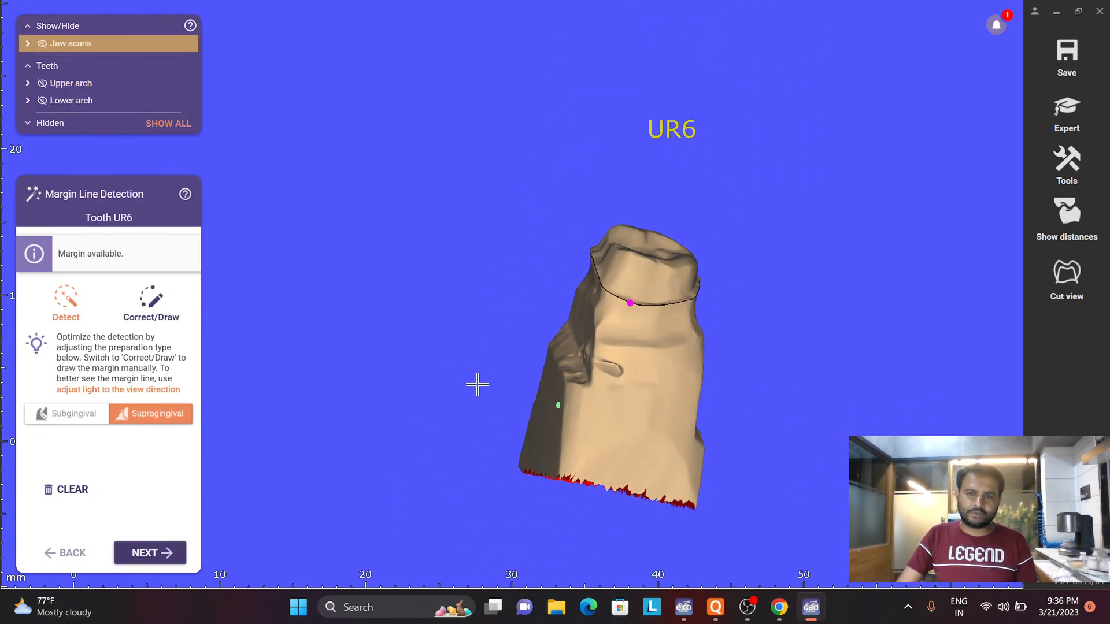
middle_drag(473, 385, 584, 330)
scroll(581, 332, down, 2)
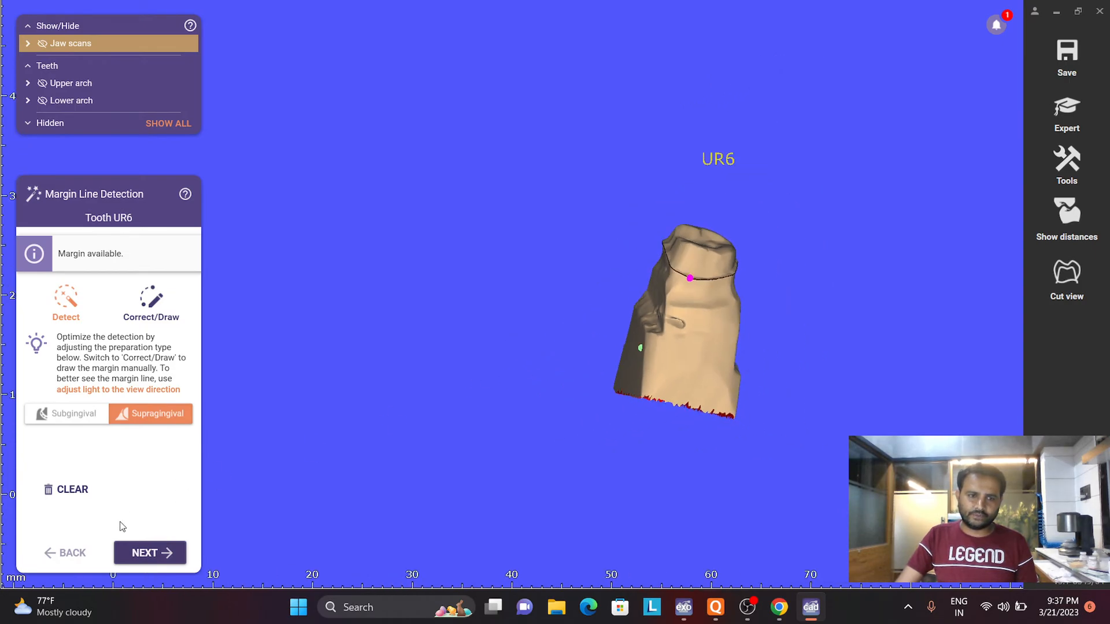
click(136, 557)
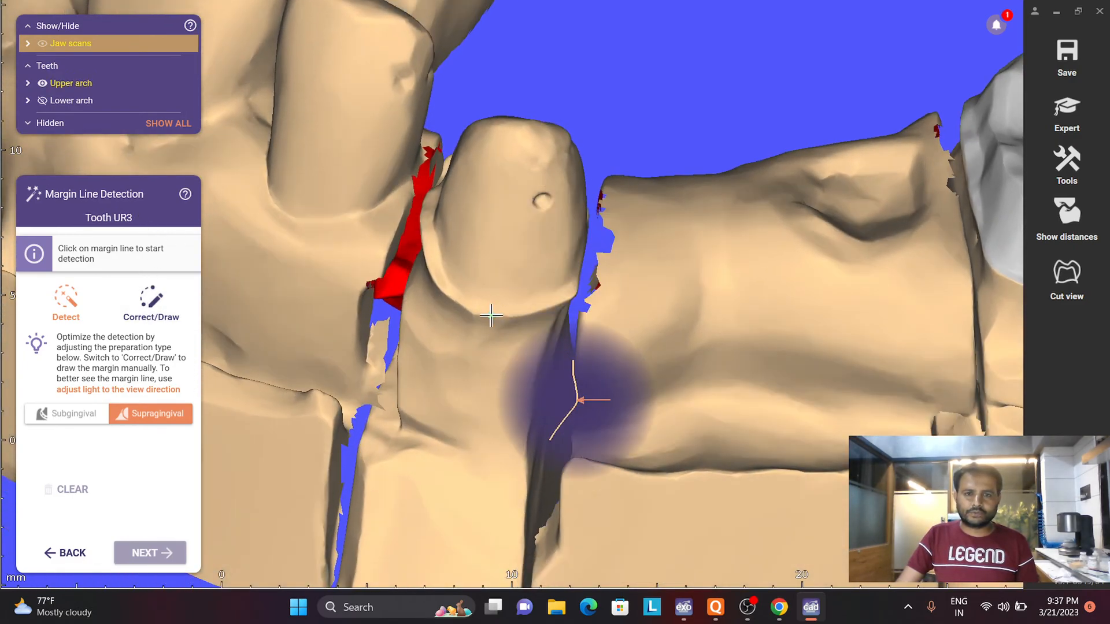
- Detect the supragingival margin lines of the UR3 and LL5 preparations and continue to the insertion direction
click(491, 316)
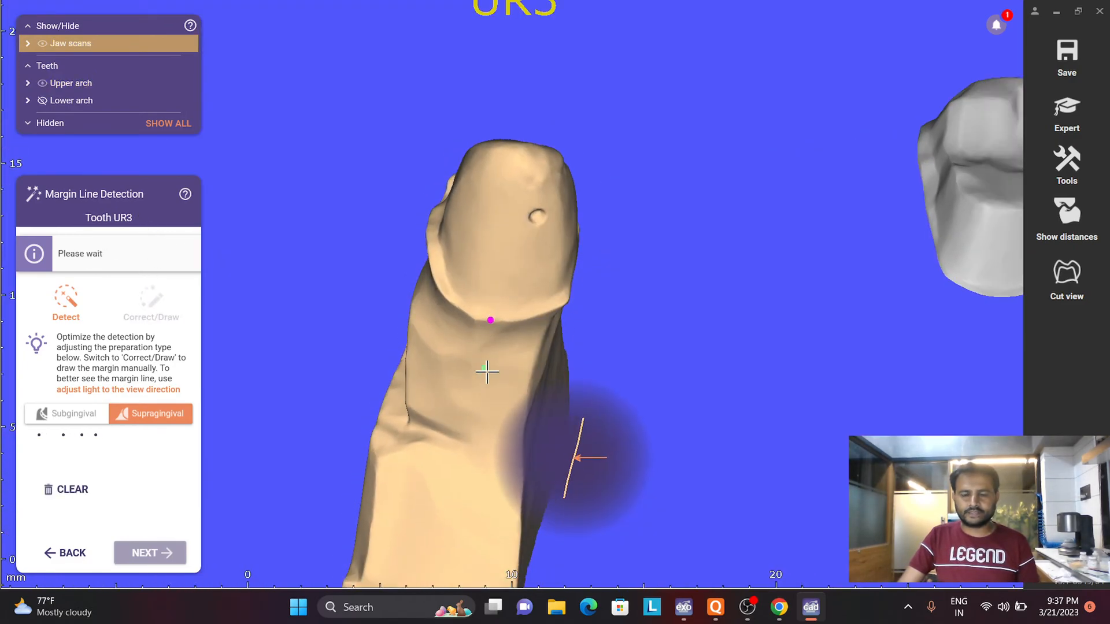
click(149, 553)
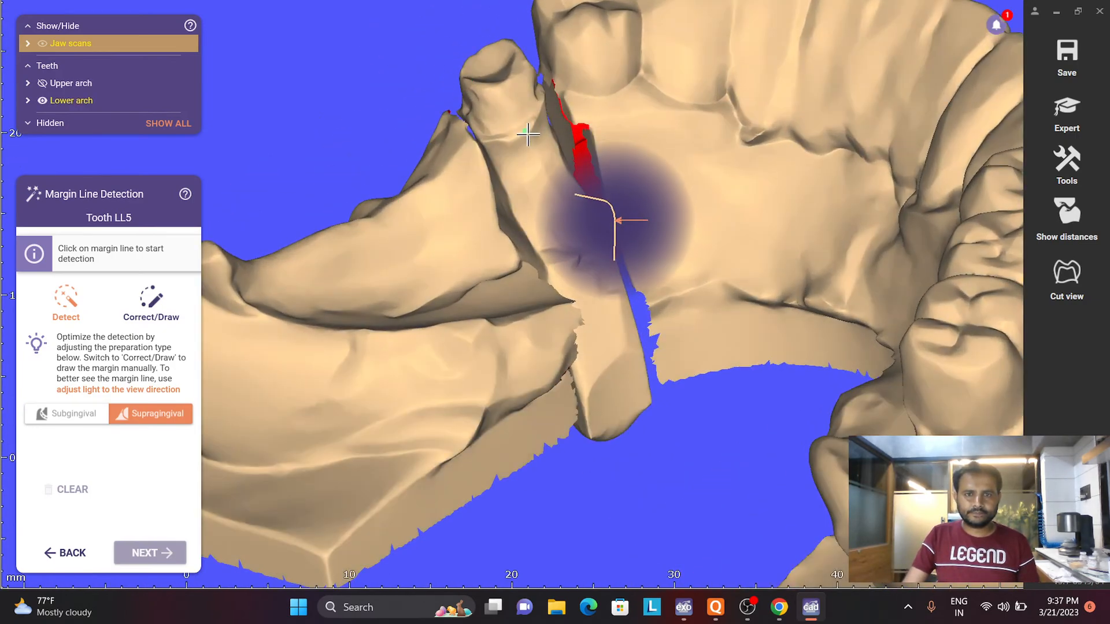
click(527, 134)
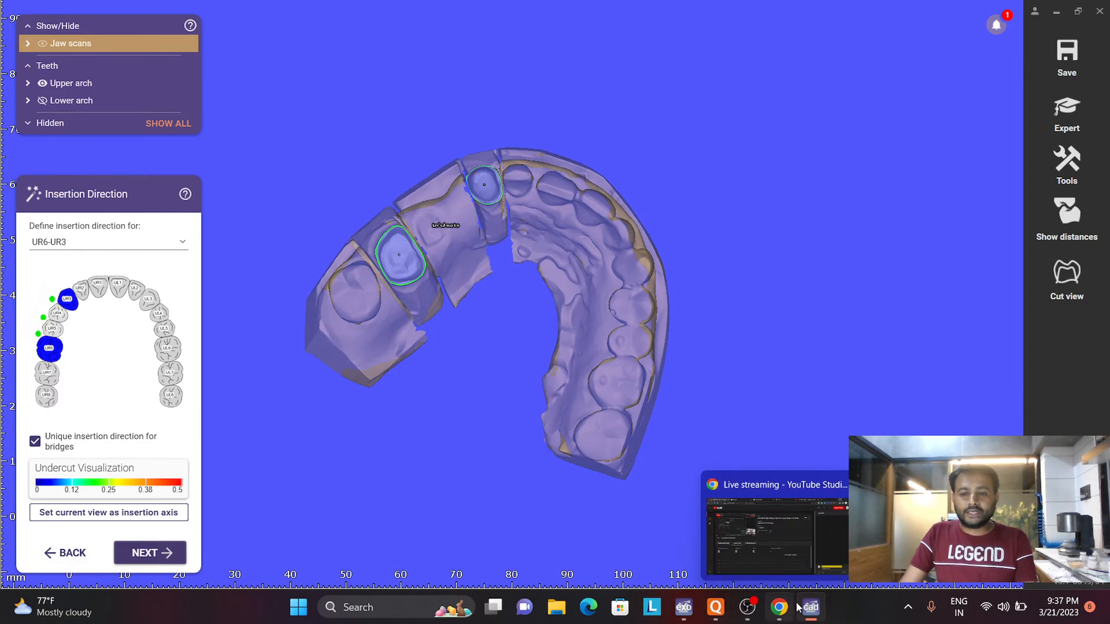
- Switch to the exocad project definition to check tooth 13's restoration type and material, and return to the design module
click(687, 606)
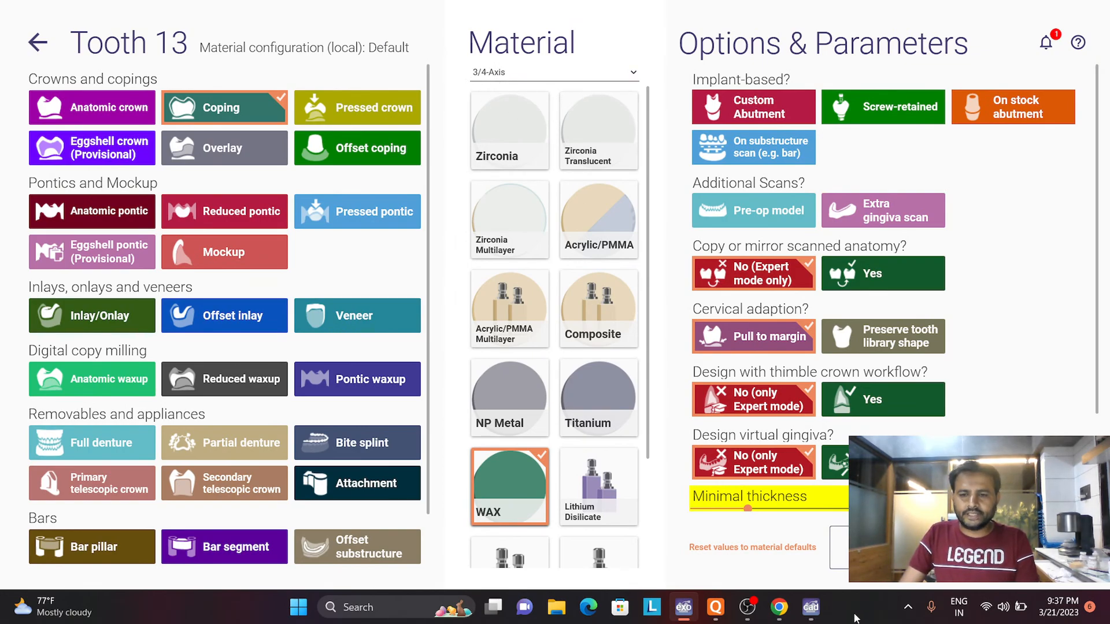
click(811, 607)
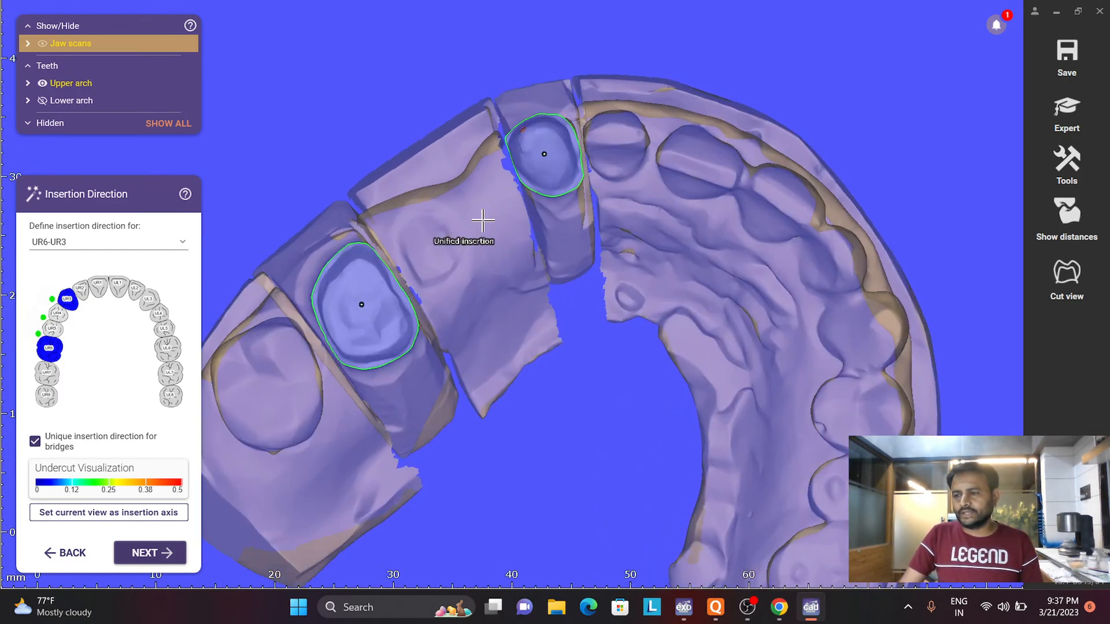
- Examine the UR6 and UR3 preparations for undercuts along the bridge's unified insertion direction
right_drag(467, 307, 474, 319)
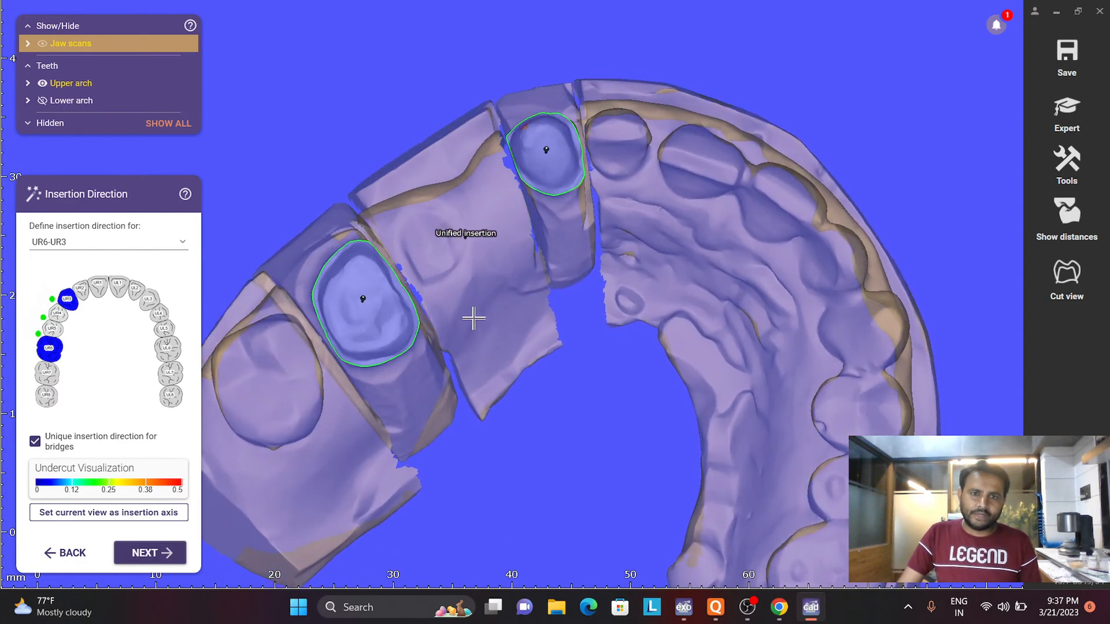
scroll(461, 244, up, 3)
scroll(493, 205, down, 2)
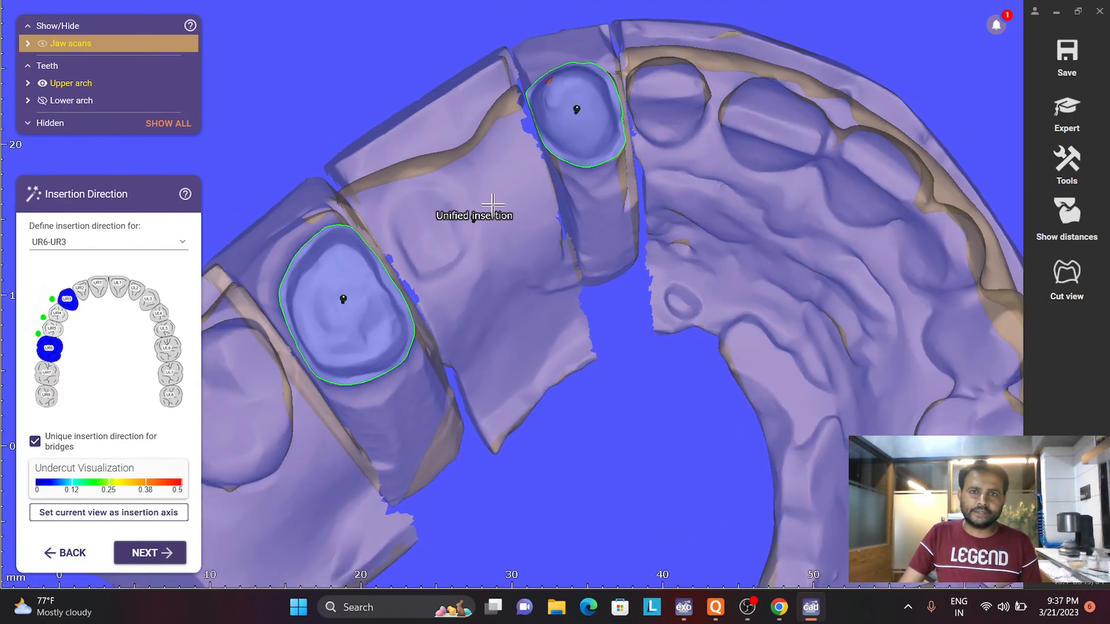
scroll(559, 81, up, 3)
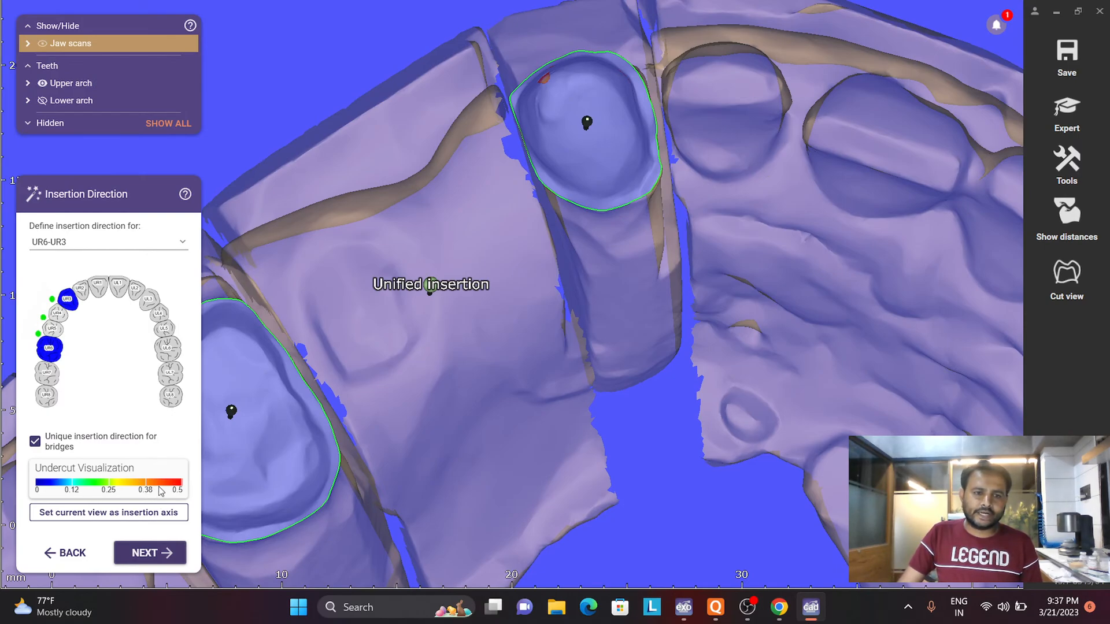
scroll(592, 370, down, 2)
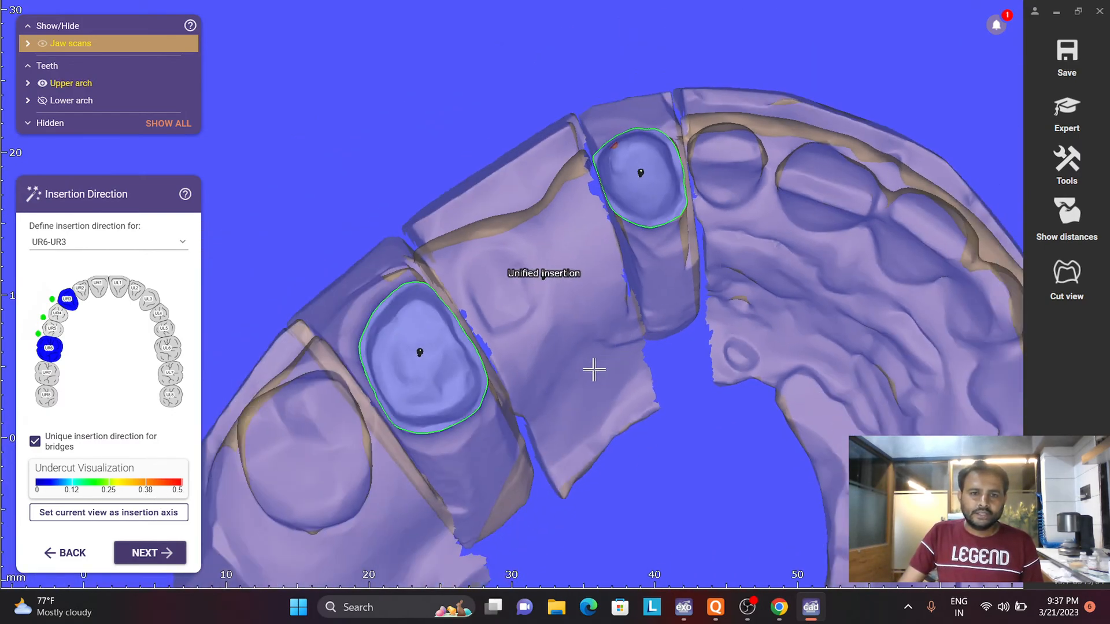
scroll(465, 415, up, 3)
scroll(466, 415, down, 1)
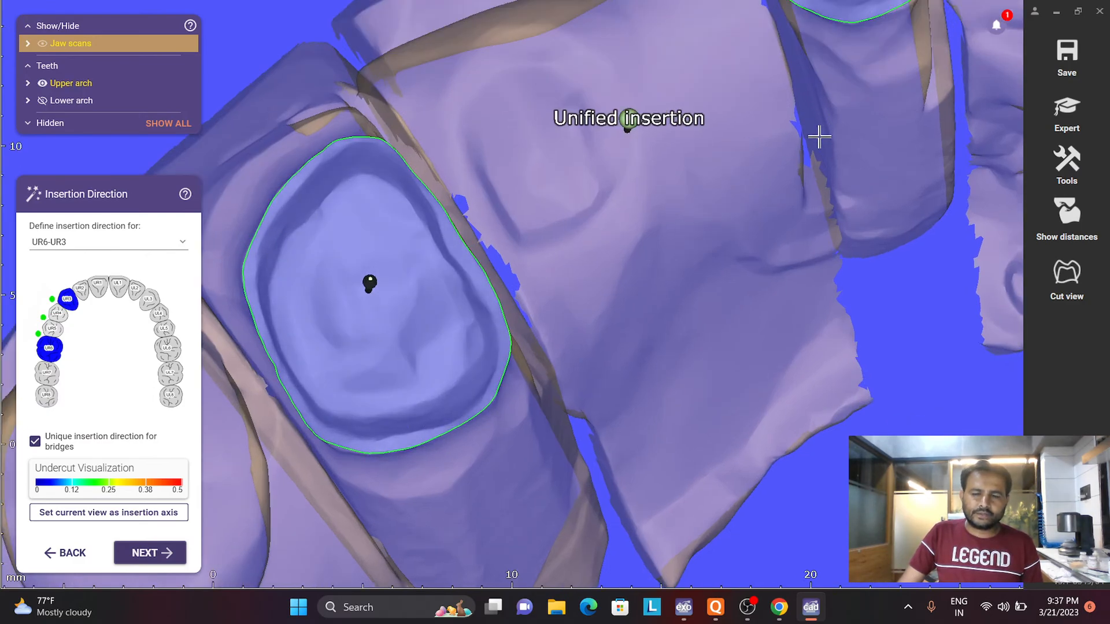
scroll(821, 134, down, 2)
middle_drag(823, 108, 818, 263)
mouse_move(818, 263)
right_down()
mouse_move(816, 156)
mouse_move(821, 191)
right_up()
scroll(817, 157, up, 3)
right_drag(937, 186, 917, 216)
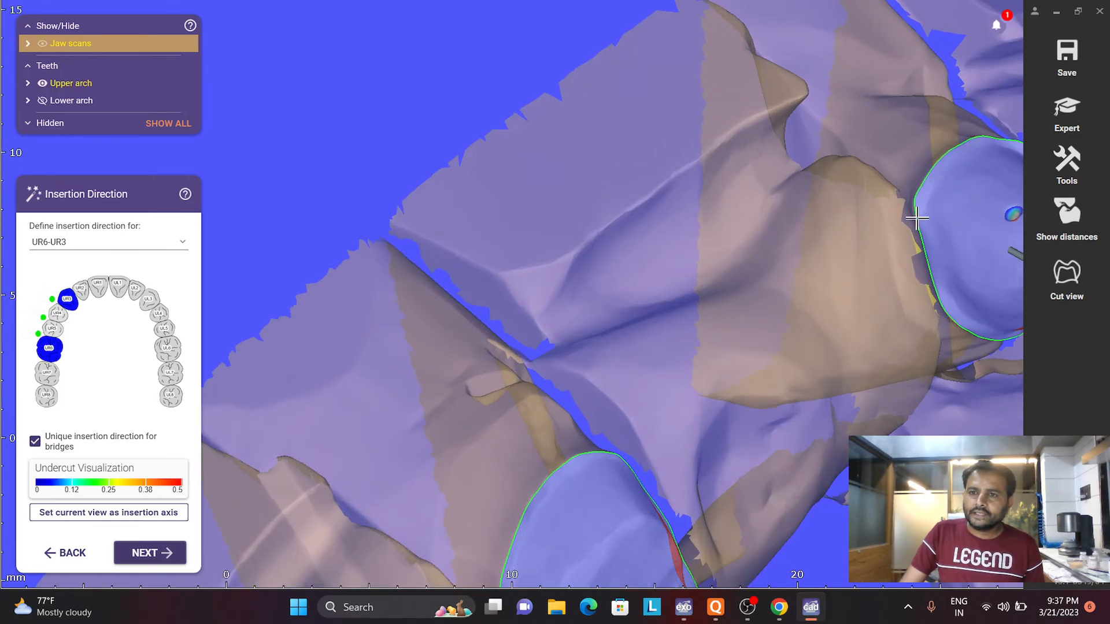
scroll(905, 270, down, 3)
right_drag(751, 272, 643, 243)
right_drag(708, 293, 707, 294)
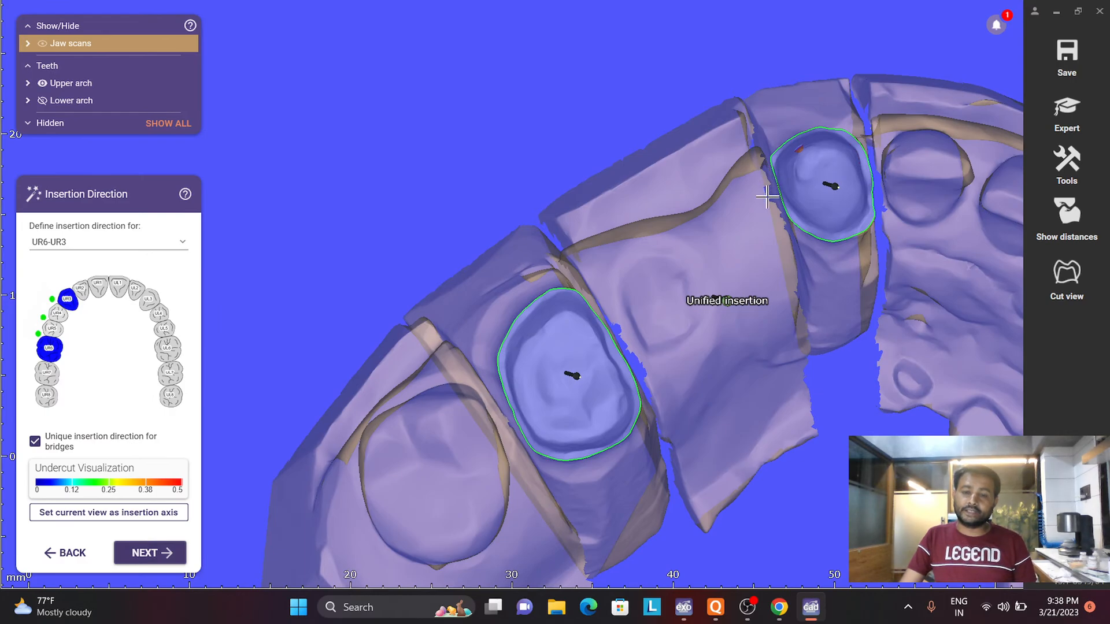
scroll(721, 306, up, 3)
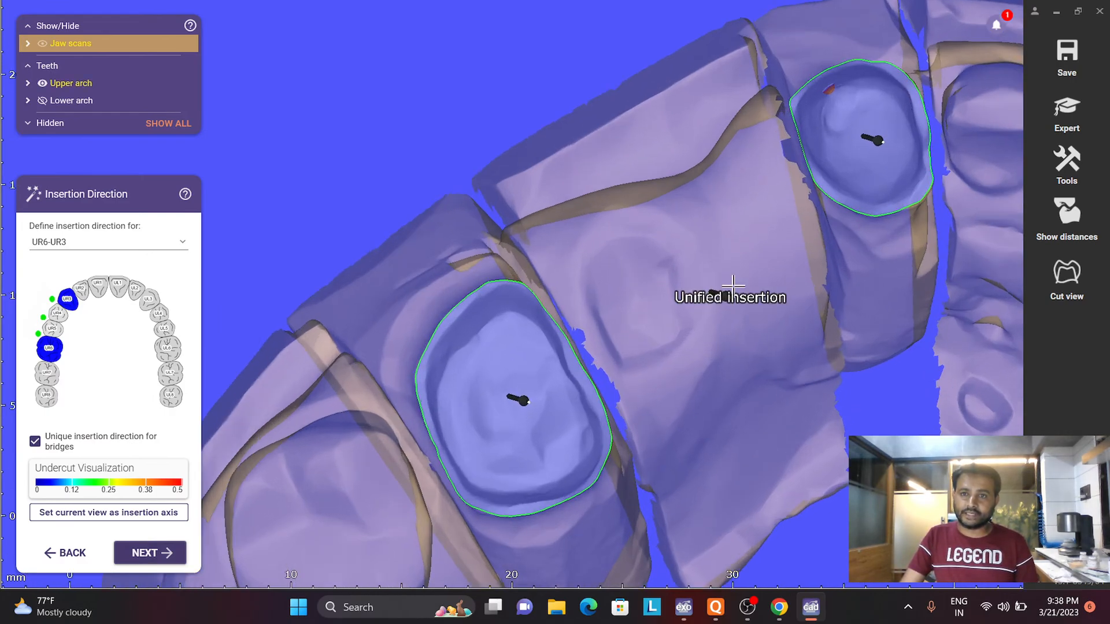
scroll(734, 283, down, 1)
- Tilt the upper arch, set that view as the unified insertion axis for bridge UR6-UR3, and continue to LL5
right_drag(788, 212, 909, 42)
scroll(910, 42, up, 1)
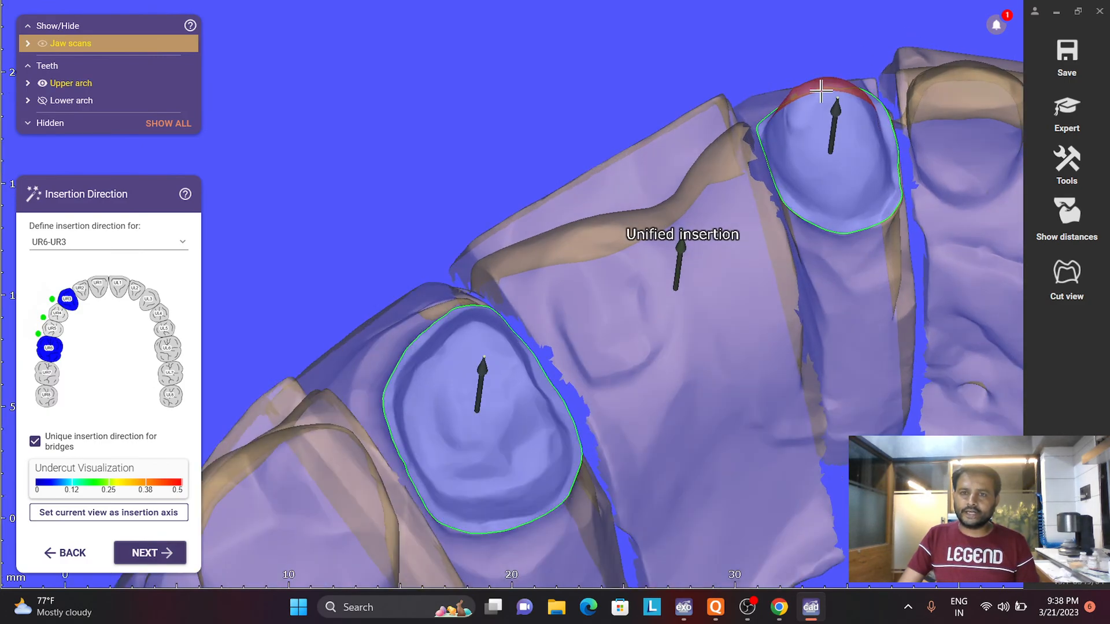
scroll(820, 94, up, 5)
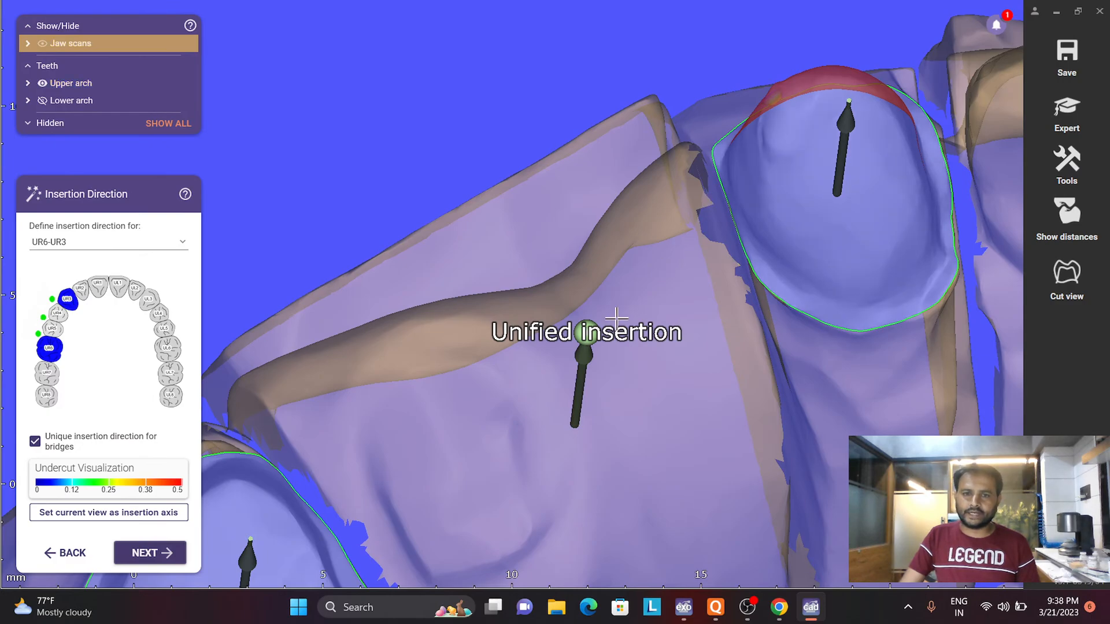
drag(588, 334, 577, 411)
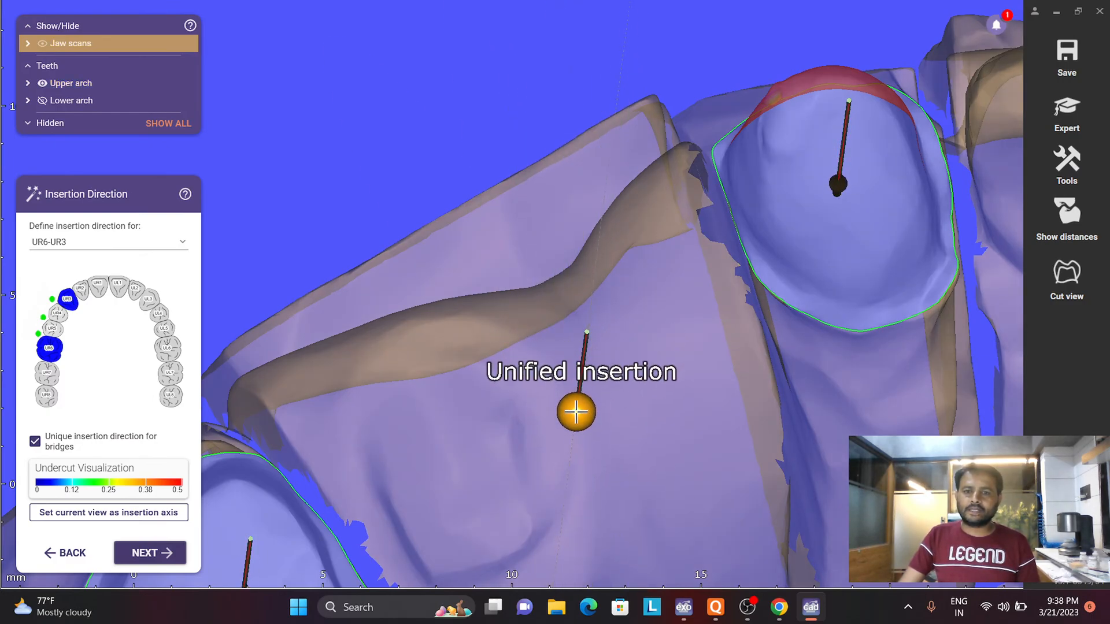
click(143, 516)
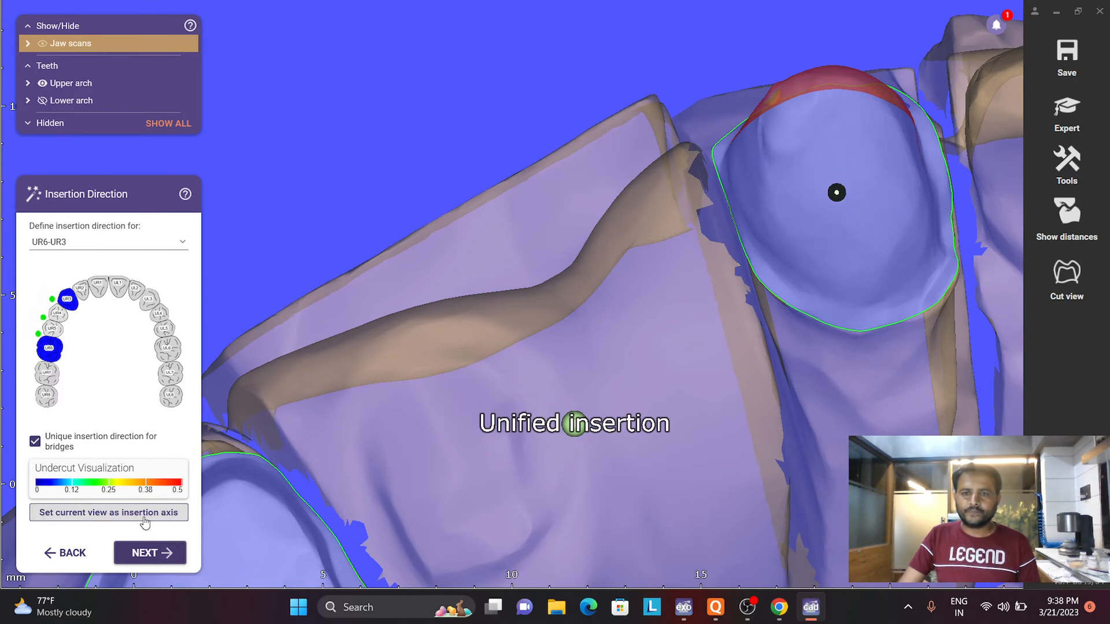
click(149, 552)
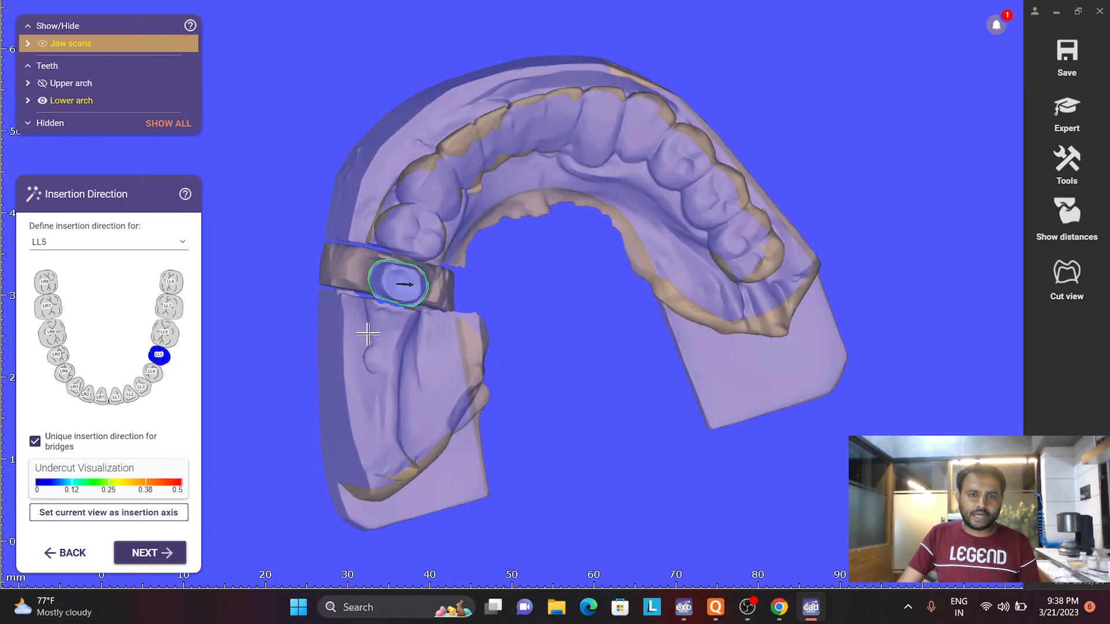
- Set LL5's insertion direction to the current view looking straight onto the preparation, and proceed to the crown bottoms
scroll(397, 283, up, 5)
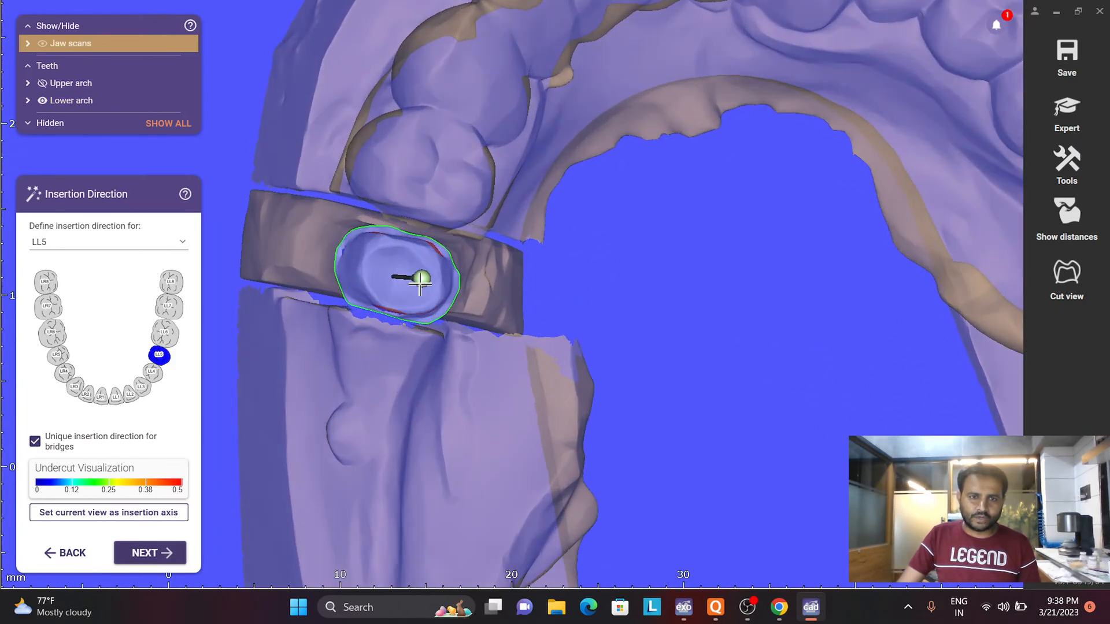
drag(420, 283, 396, 280)
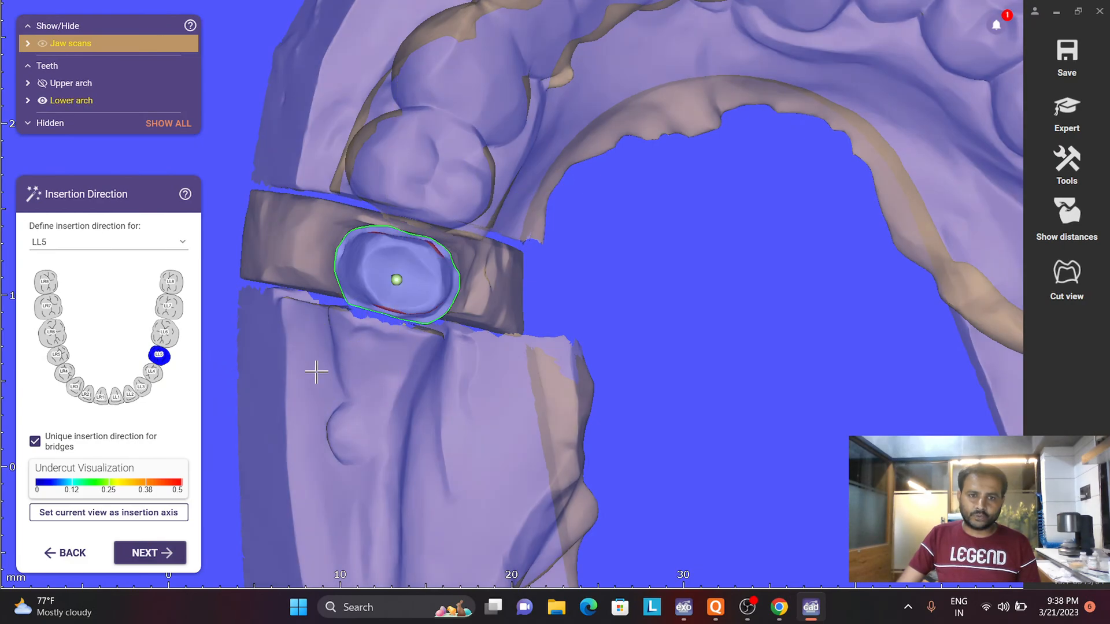
click(110, 519)
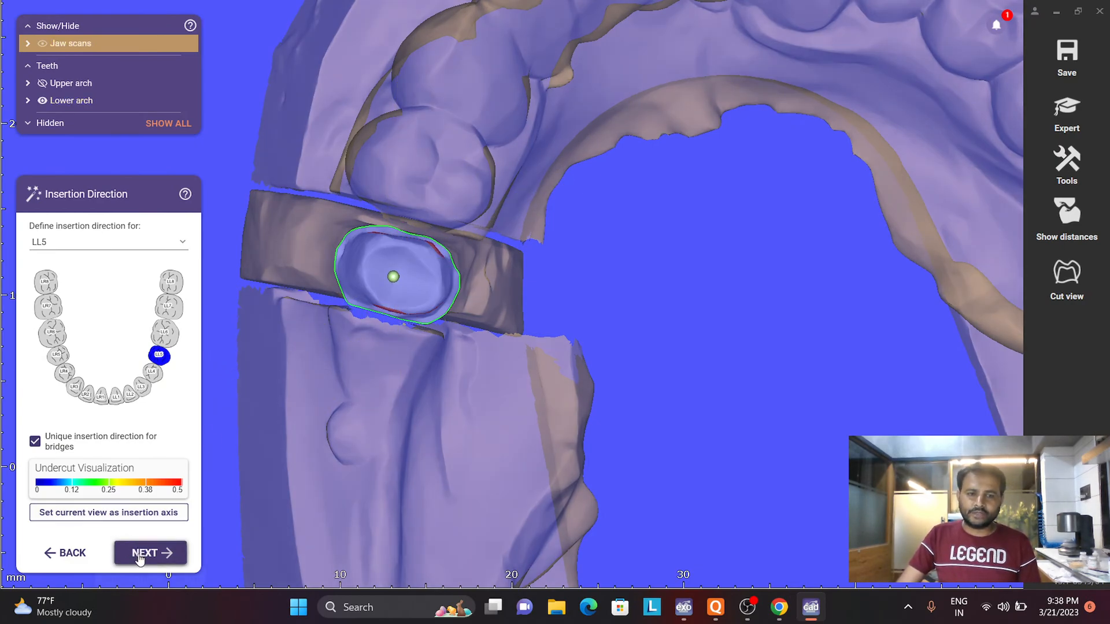
click(142, 554)
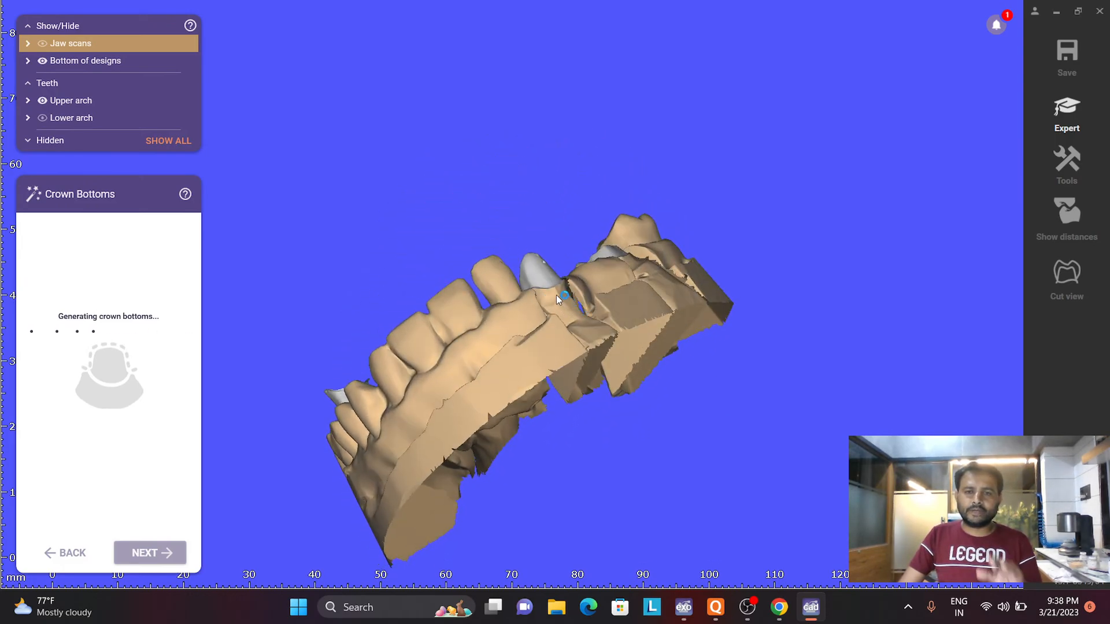
- Examine the generated crown bottoms on the upper arch, checking the cement gap zones and the margin border up close
scroll(554, 291, up, 5)
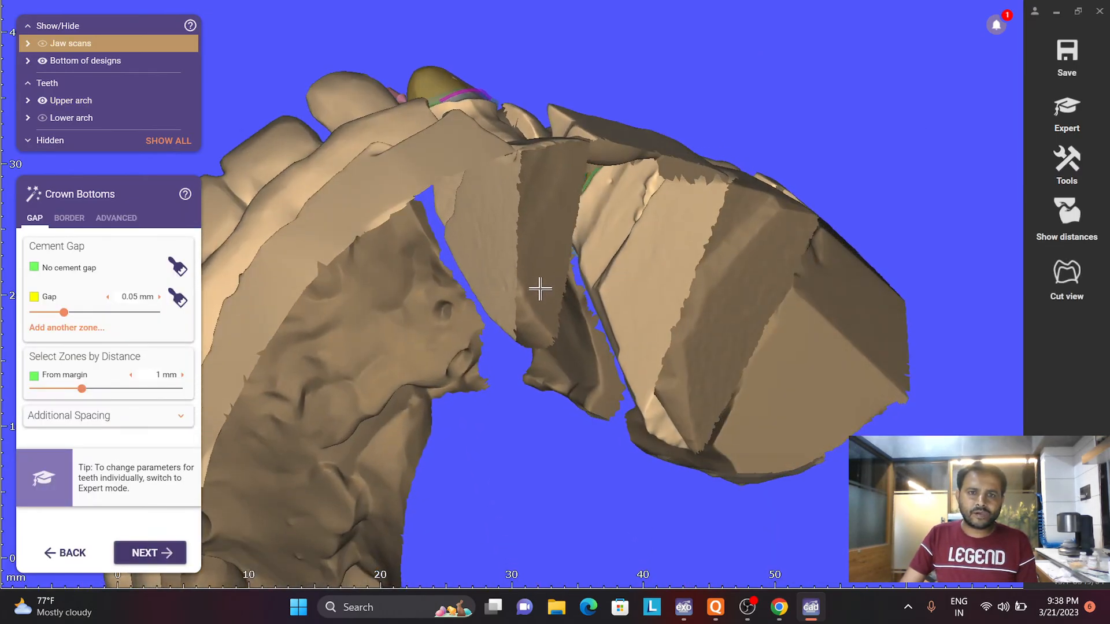
right_drag(541, 290, 565, 114)
scroll(565, 114, up, 5)
middle_drag(570, 119, 602, 295)
scroll(596, 271, up, 2)
scroll(589, 211, up, 5)
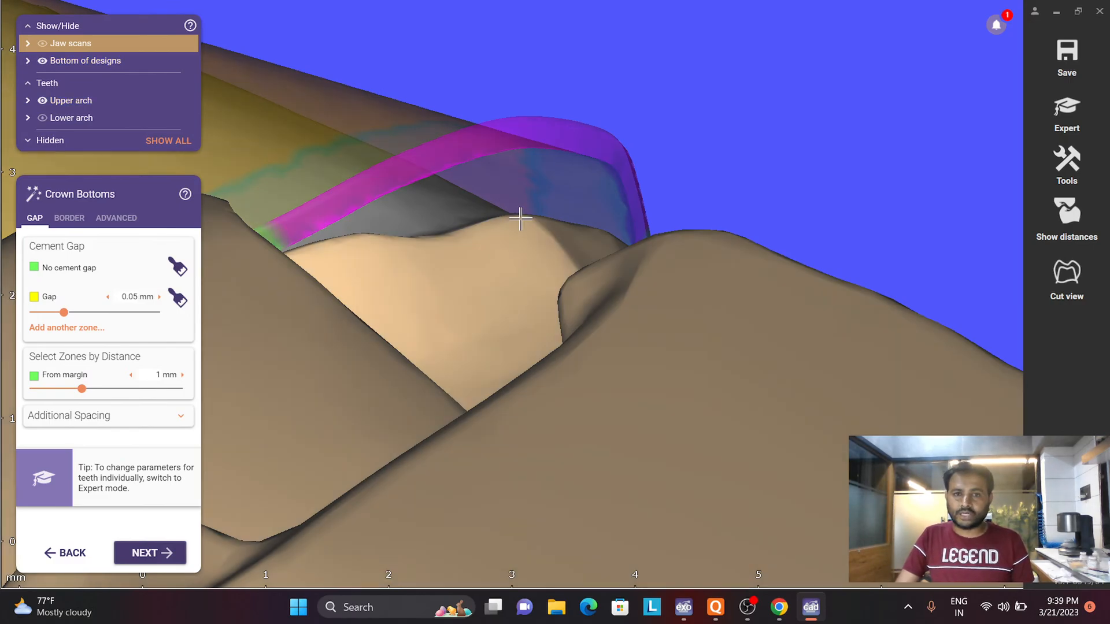
scroll(541, 158, down, 5)
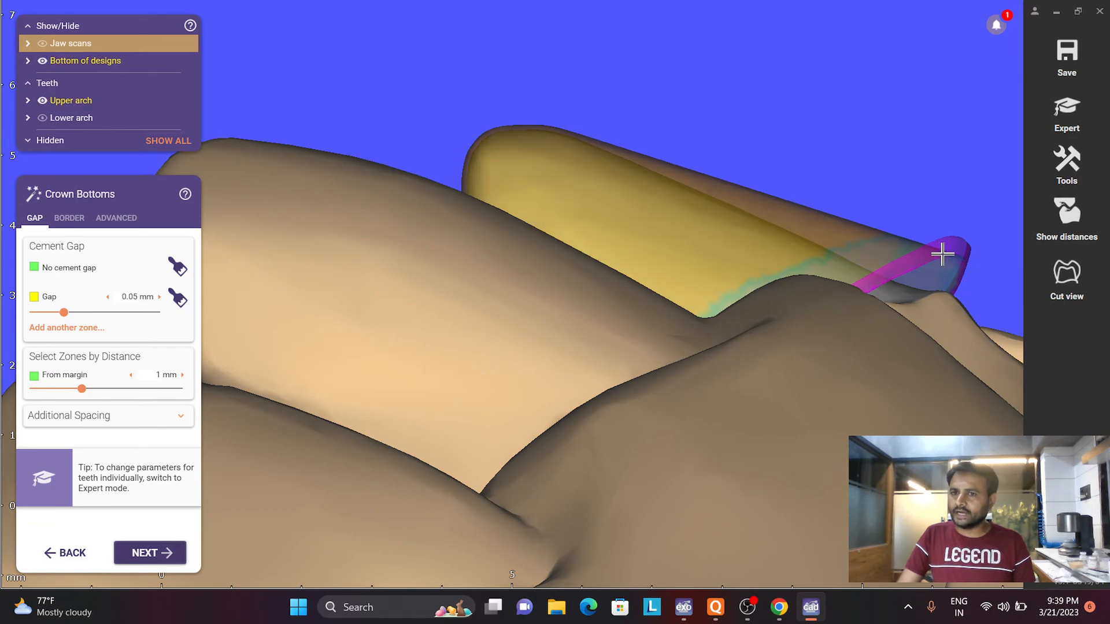
scroll(941, 248, up, 3)
scroll(936, 296, down, 3)
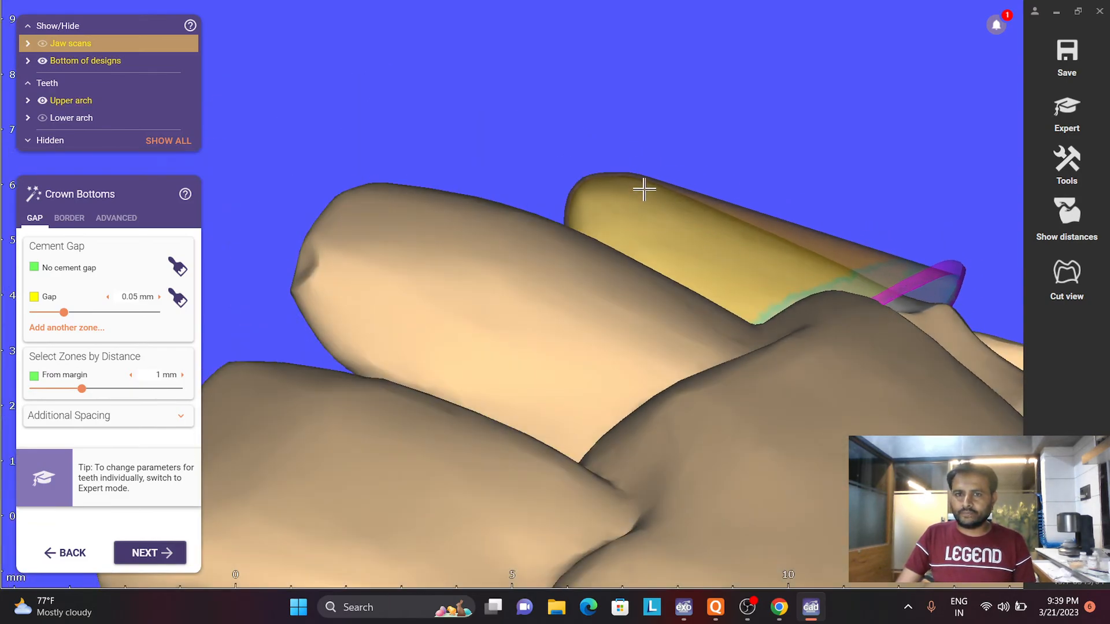
scroll(665, 184, up, 2)
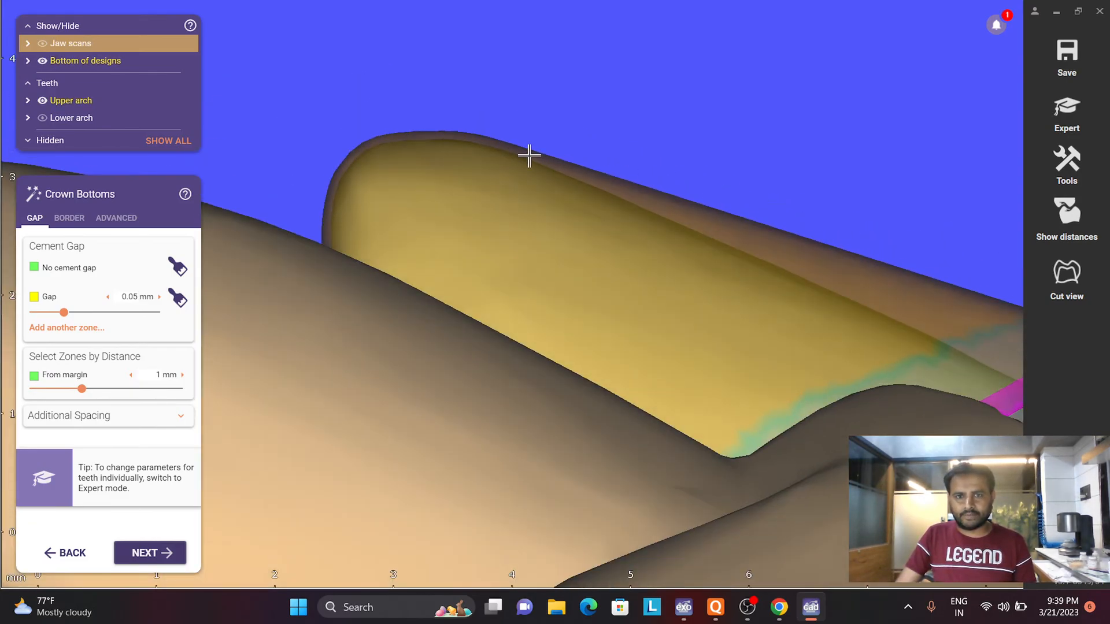
- Inspect the UR3 margin border from the side and the UR6 cement gap zones from above on the crown bottoms
scroll(610, 194, up, 3)
scroll(936, 296, down, 2)
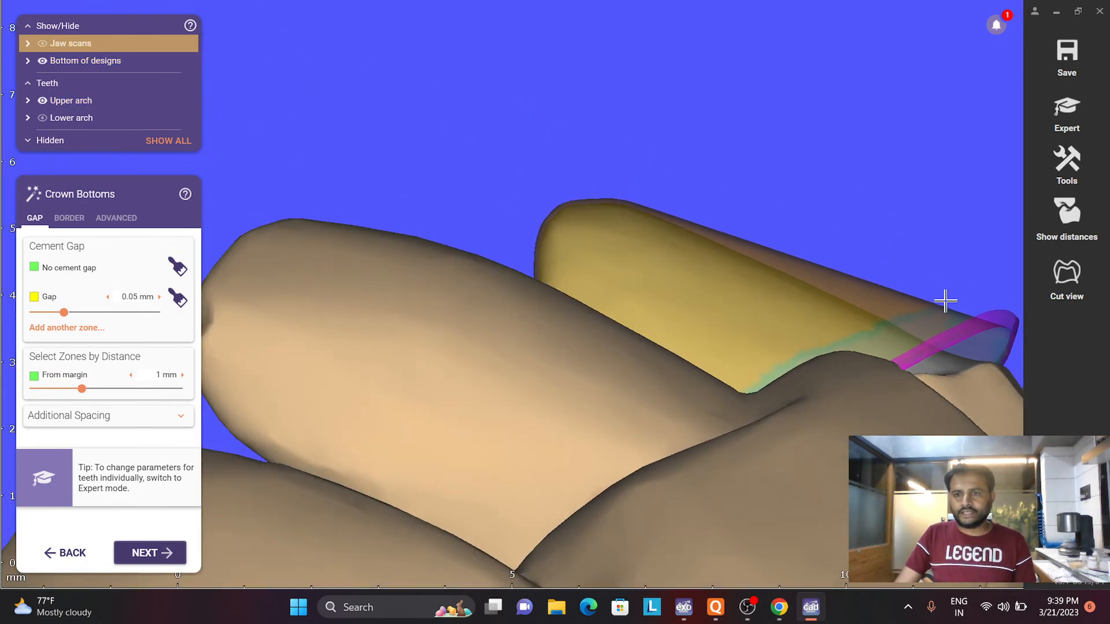
scroll(954, 322, down, 4)
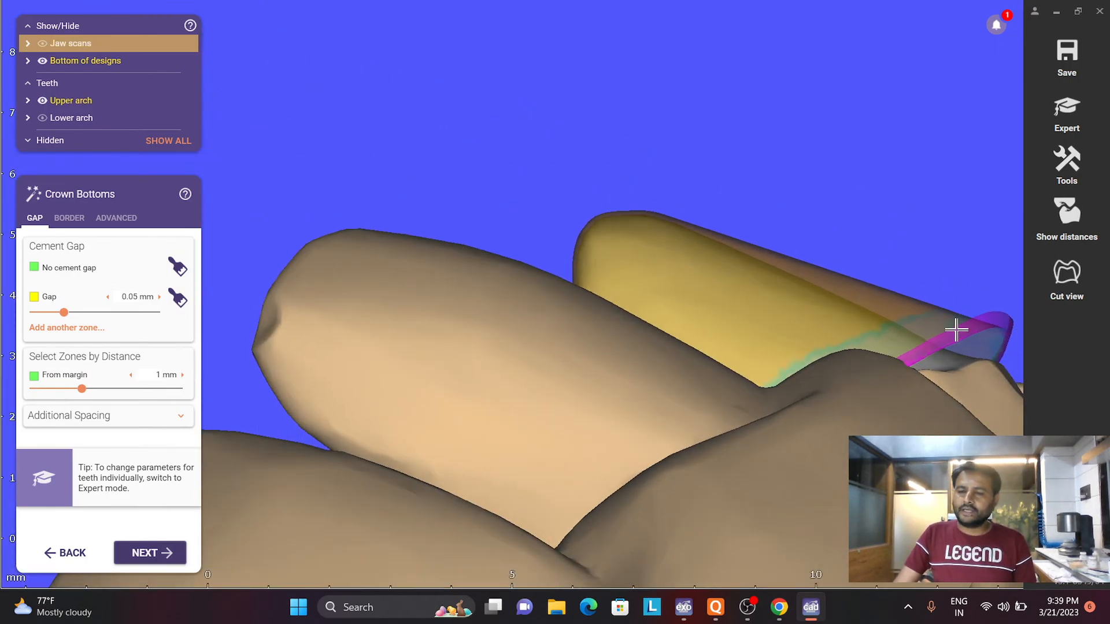
right_drag(781, 354, 780, 352)
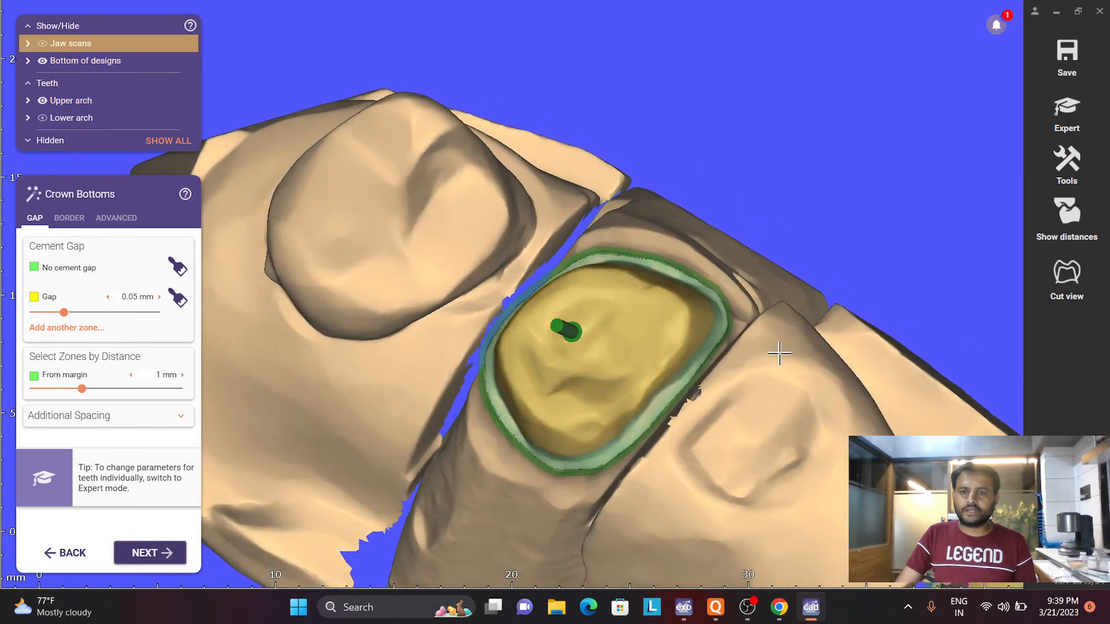
middle_drag(780, 353, 746, 196)
scroll(596, 315, down, 5)
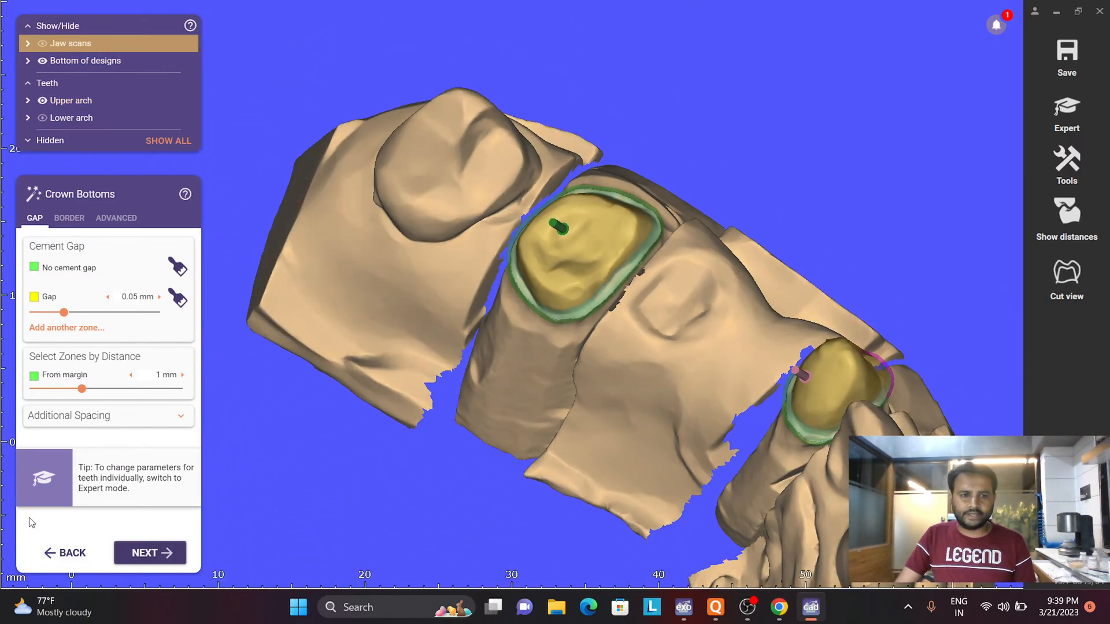
- Return to bridge UR6-UR3's insertion direction and reorient its unified insertion arrow along the current view
click(38, 558)
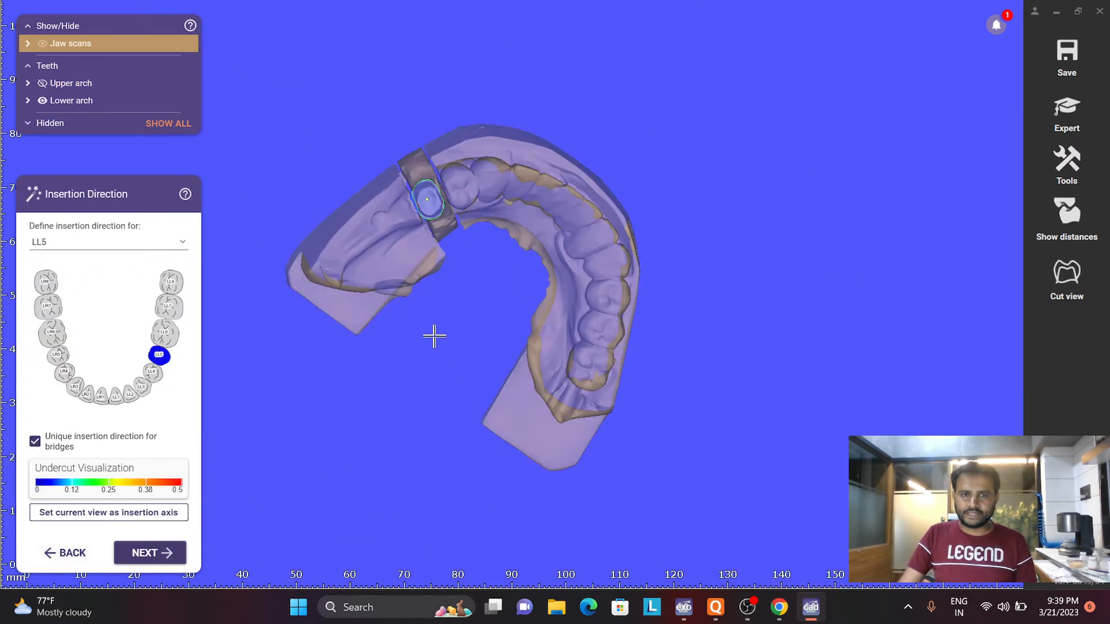
click(82, 553)
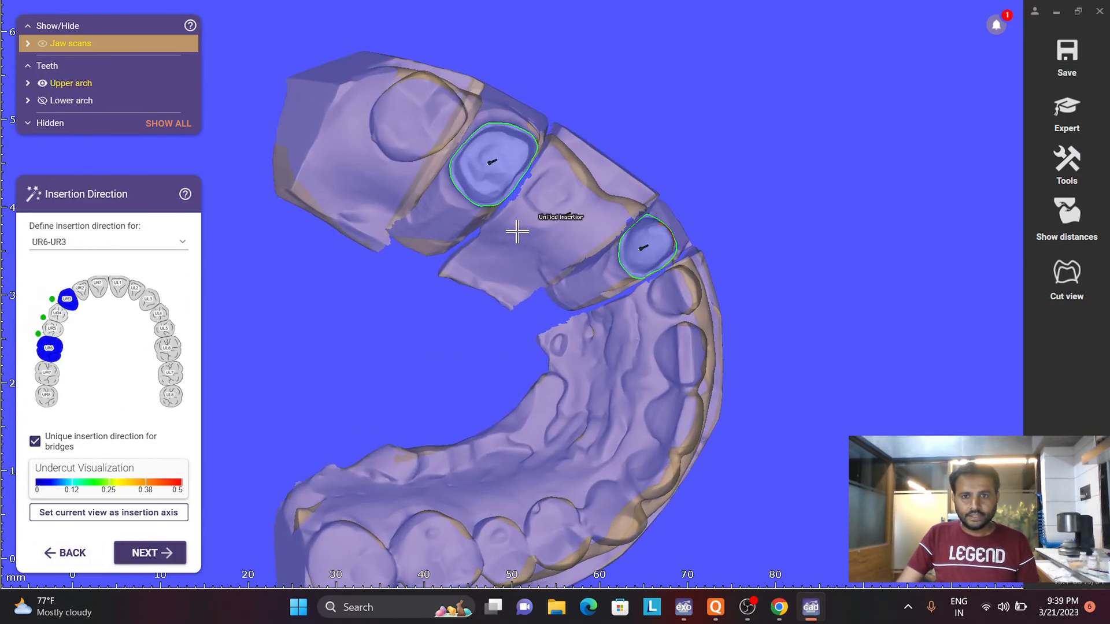
scroll(523, 229, up, 3)
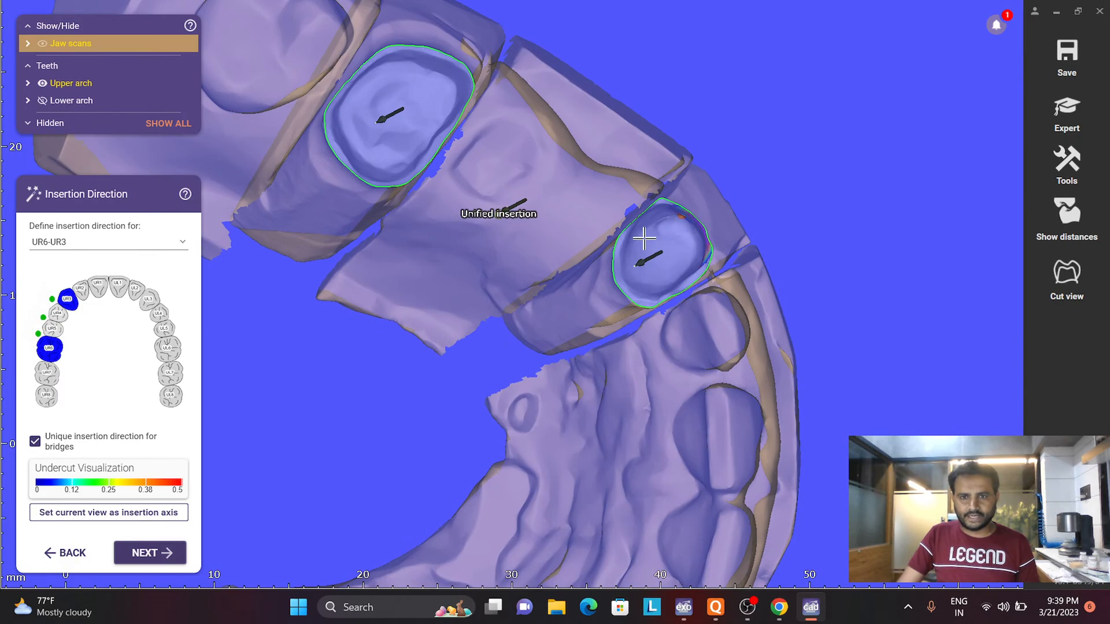
scroll(644, 238, up, 1)
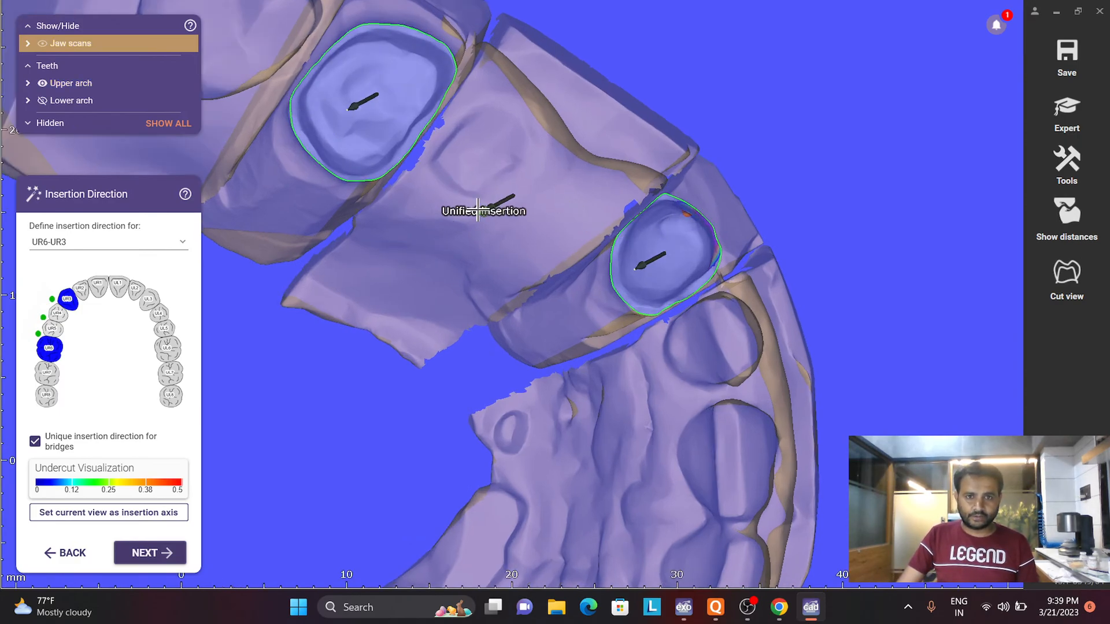
drag(484, 210, 510, 200)
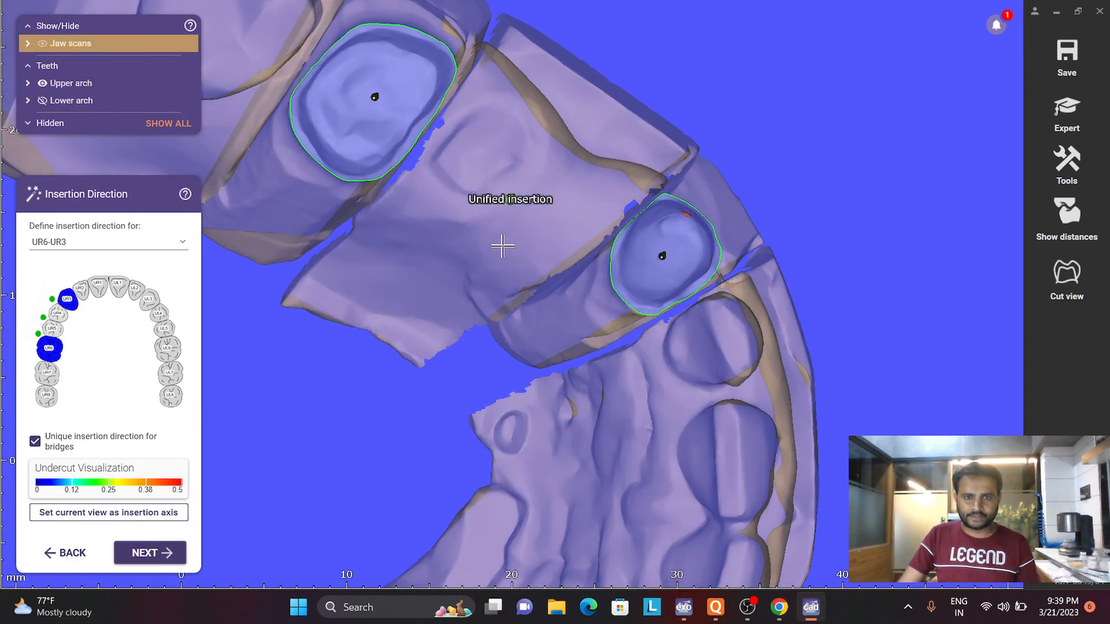
- Check the UR3 undercut, set the adjusted view as the insertion axis for bridge UR6-UR3, and continue to LL5
scroll(506, 201, up, 2)
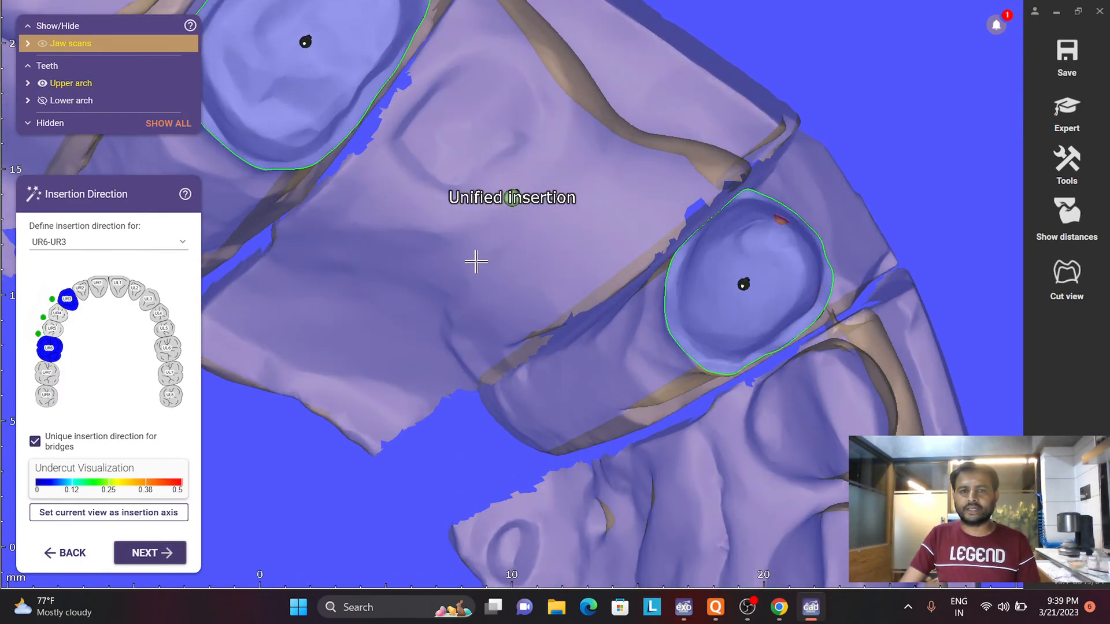
mouse_move(476, 260)
right_down()
mouse_move(476, 217)
mouse_move(498, 240)
mouse_move(495, 255)
right_up()
scroll(492, 188, down, 2)
scroll(491, 214, up, 2)
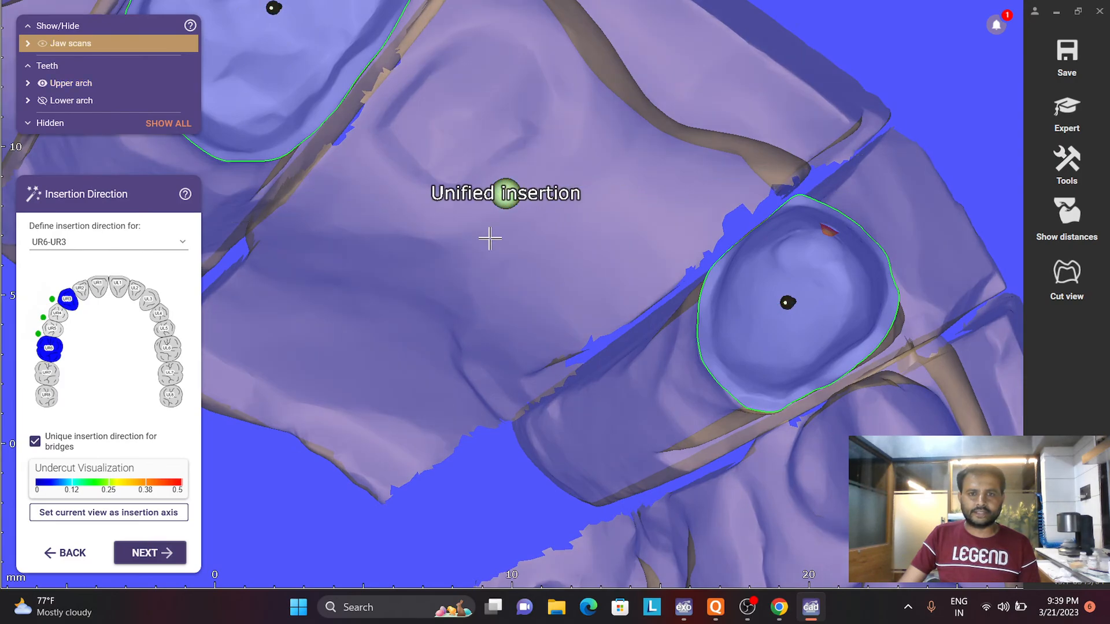
scroll(492, 249, down, 2)
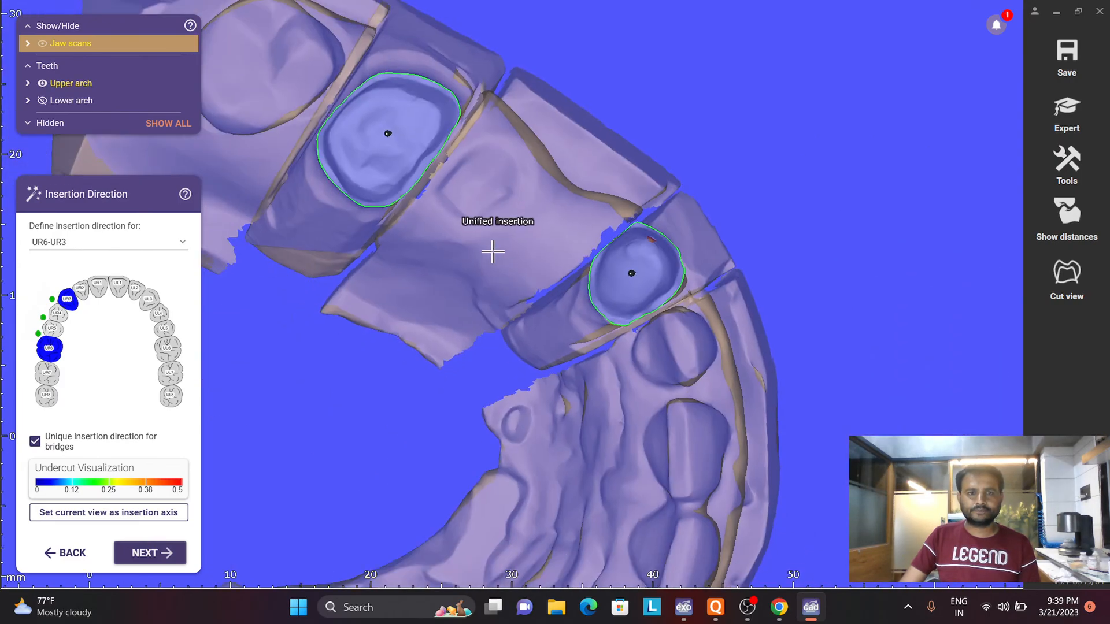
click(105, 519)
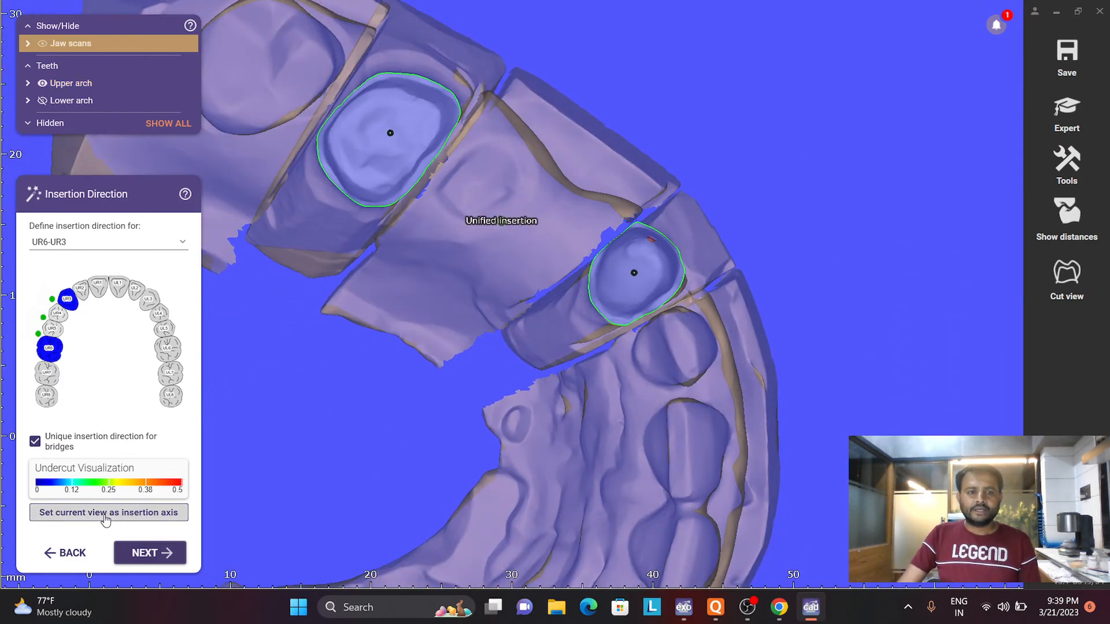
click(144, 554)
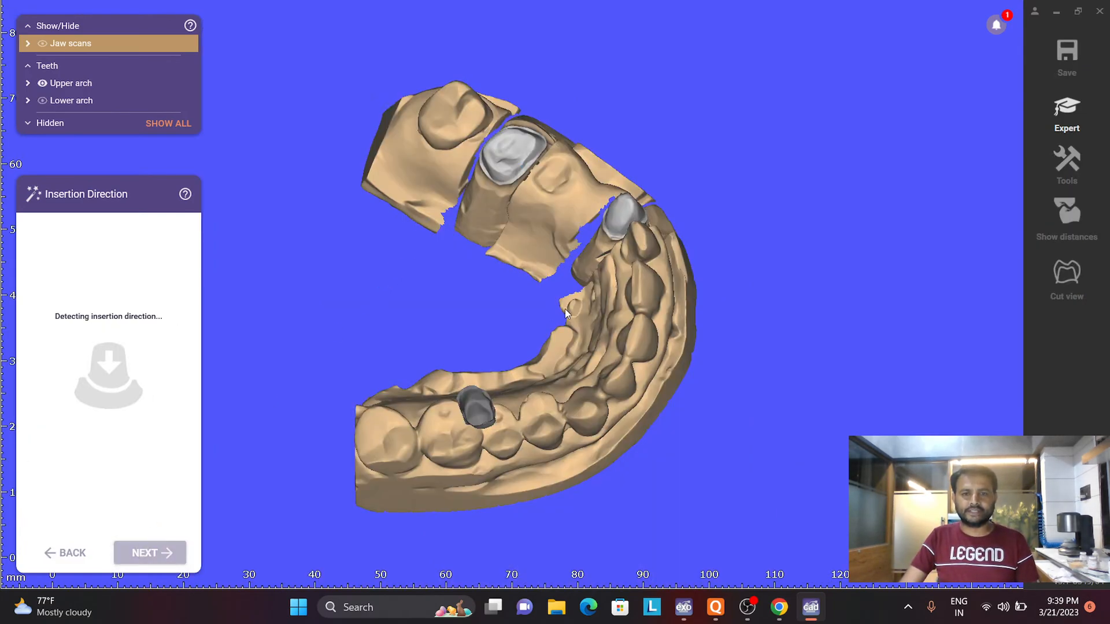
- Tilt the view over the LL5 preparation, set it as LL5's insertion axis, and proceed to the crown bottoms
scroll(408, 194, up, 4)
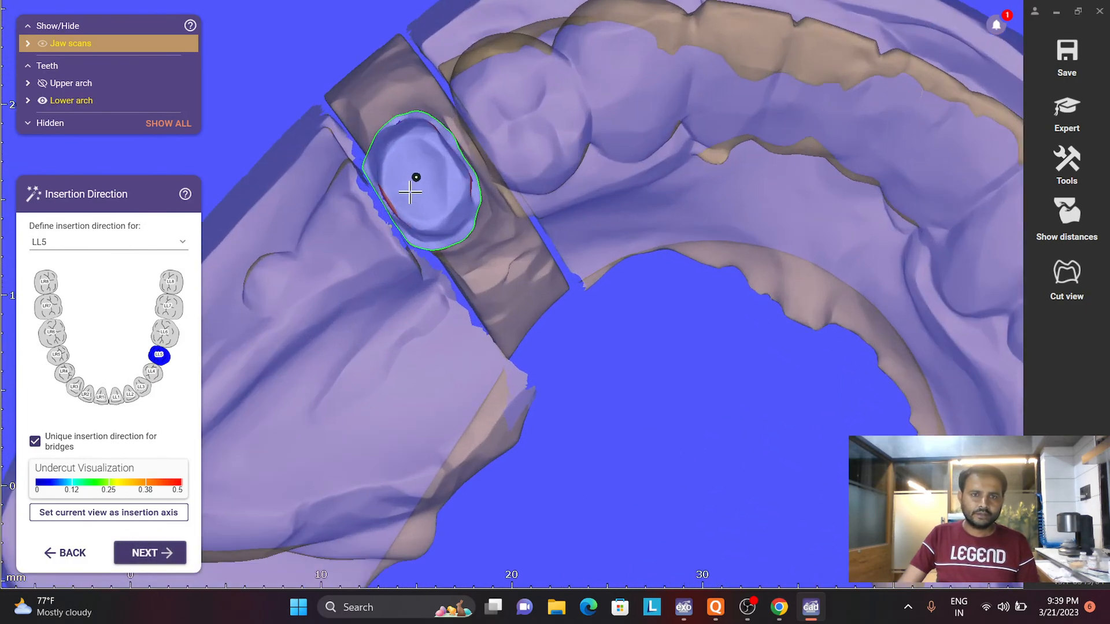
right_drag(421, 183, 457, 207)
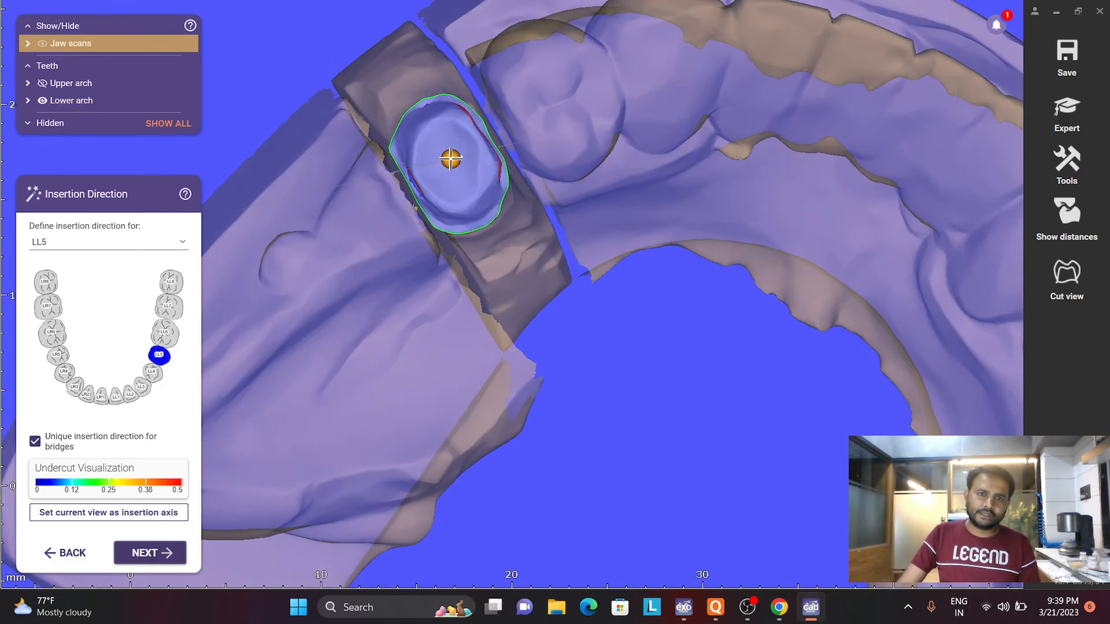
click(50, 515)
click(150, 556)
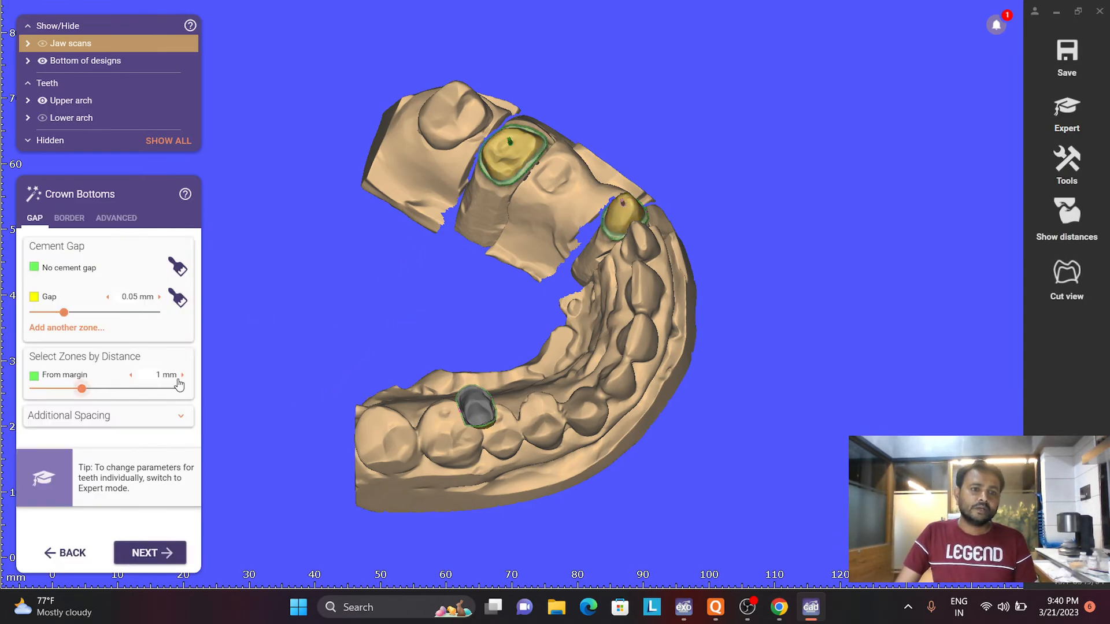
- Examine the cement gap and no-gap zones on the UR3 and UR6 crown bottoms from the outer side
right_drag(473, 331, 509, 296)
scroll(477, 324, up, 5)
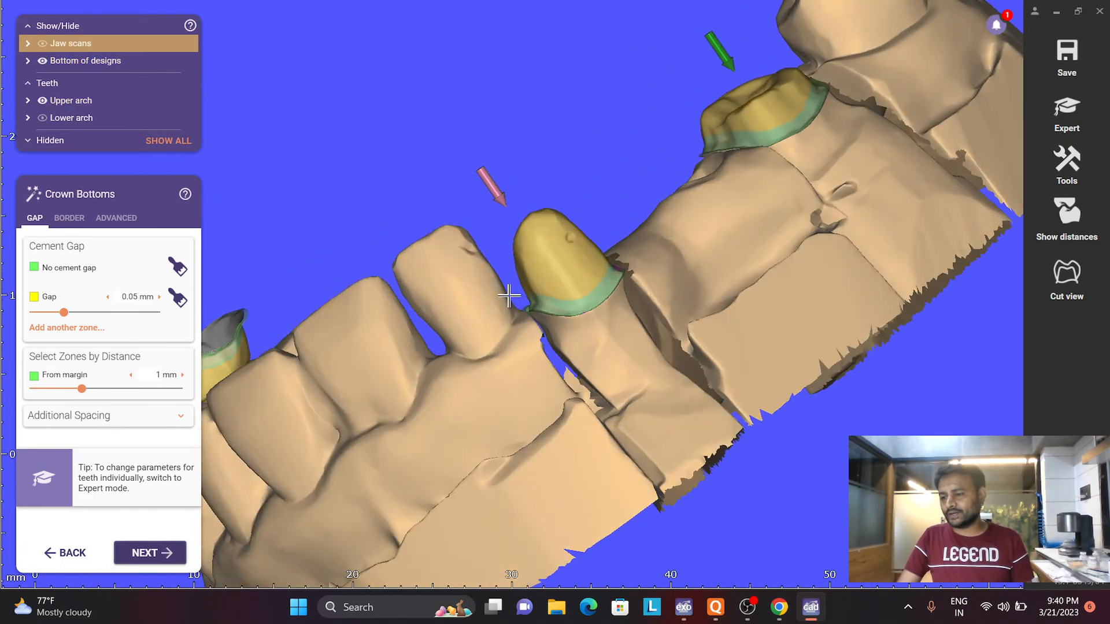
scroll(605, 228, up, 5)
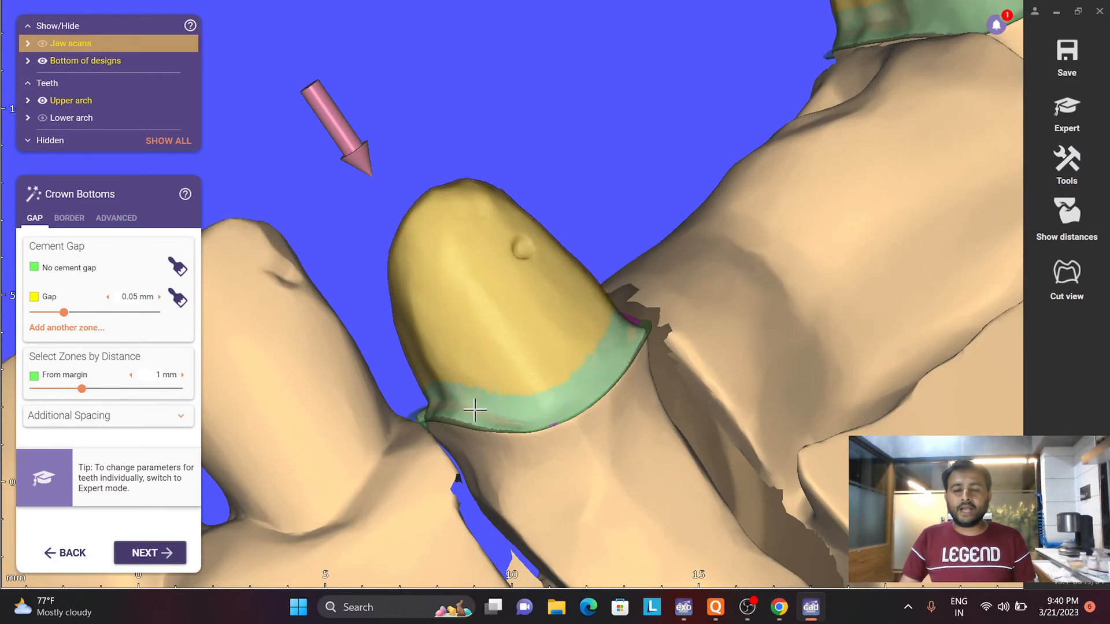
scroll(724, 293, down, 3)
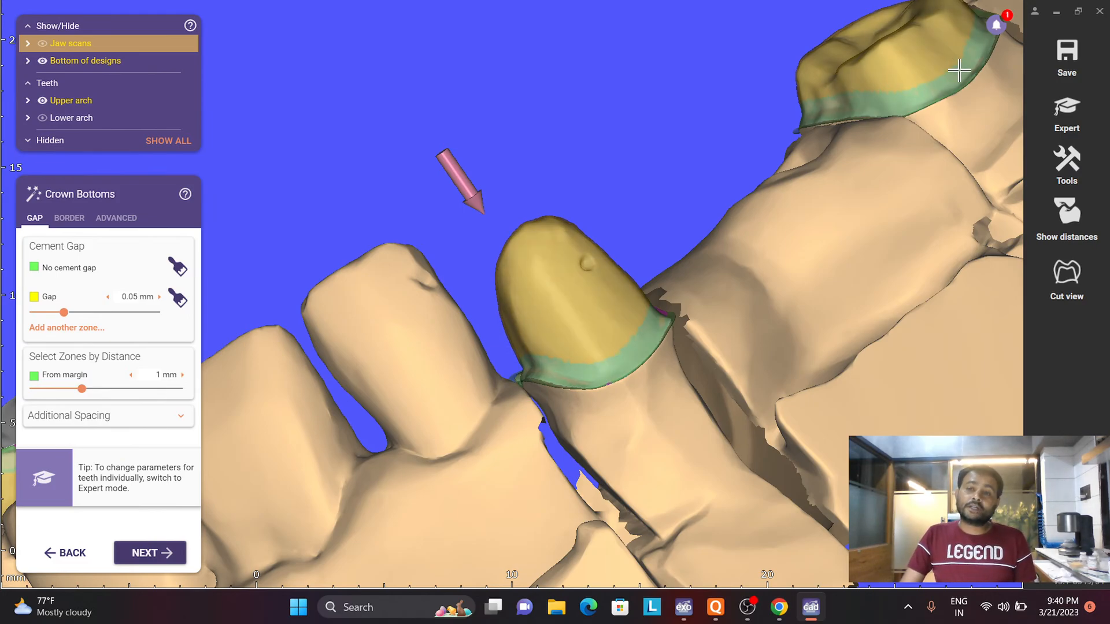
right_drag(914, 118, 867, 161)
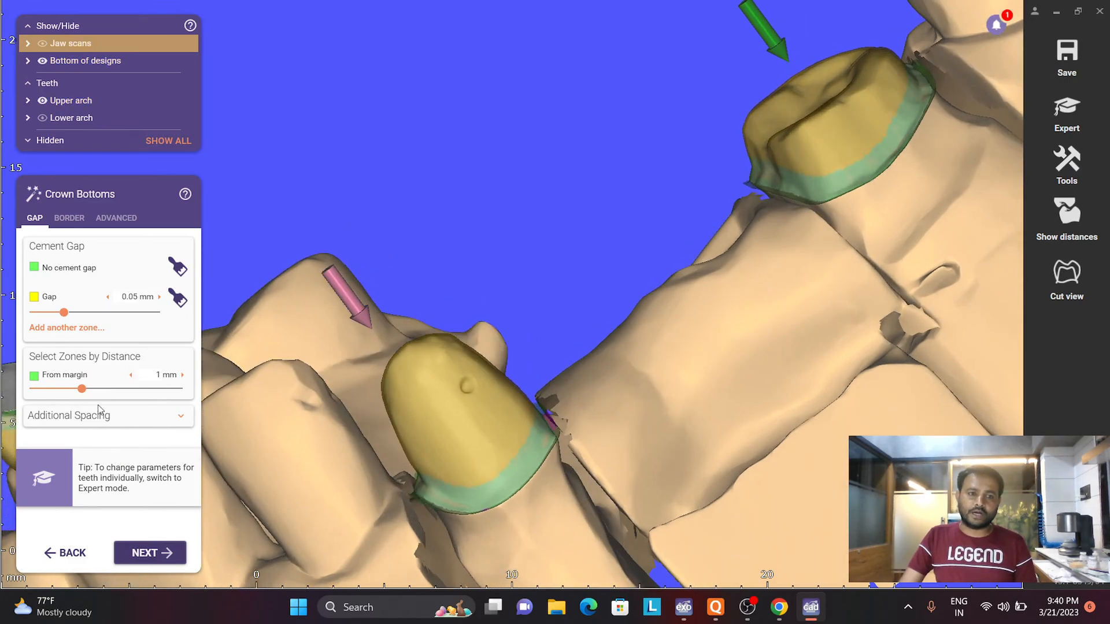
- Set the no-cement-gap zone's distance from the margin to 0.34 mm, with the UR6 margin in close view
scroll(798, 153, up, 8)
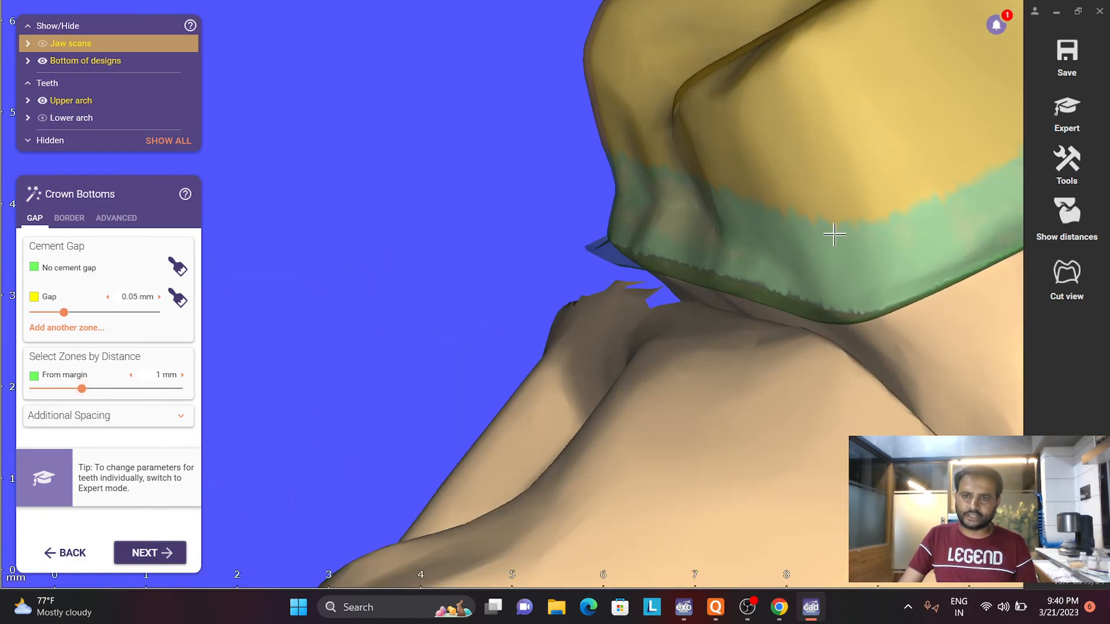
middle_drag(795, 244, 627, 262)
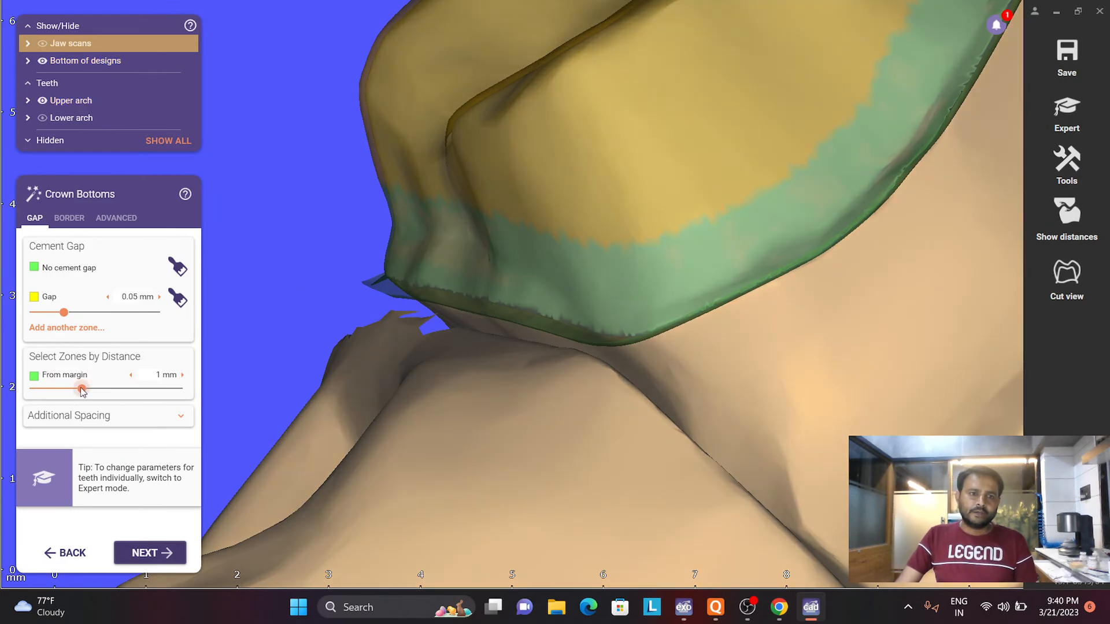
drag(82, 392, 32, 389)
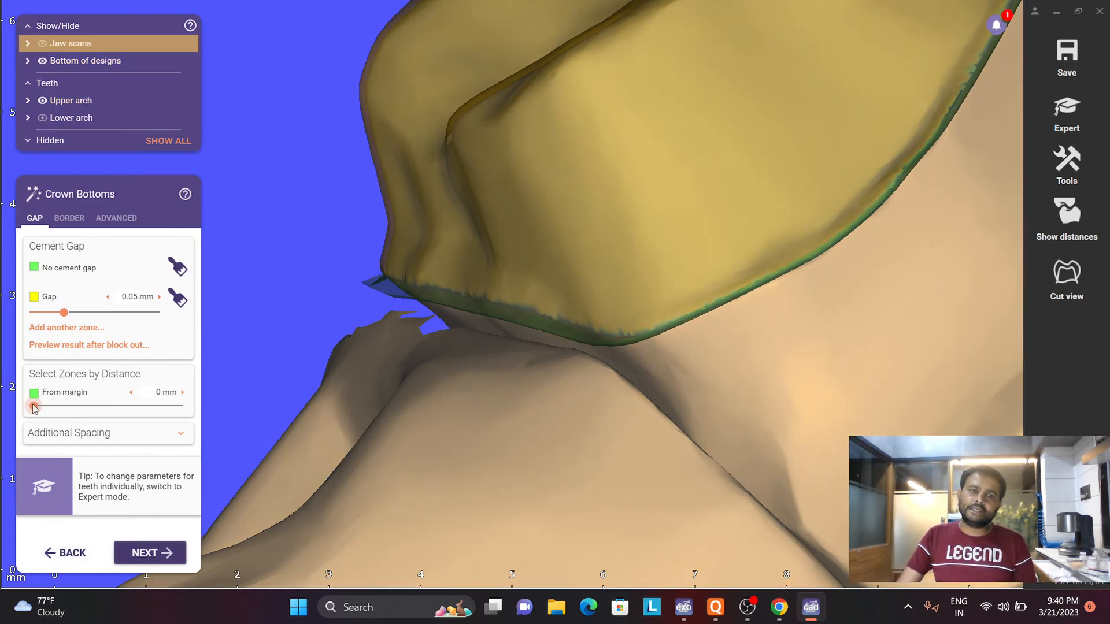
drag(33, 405, 50, 405)
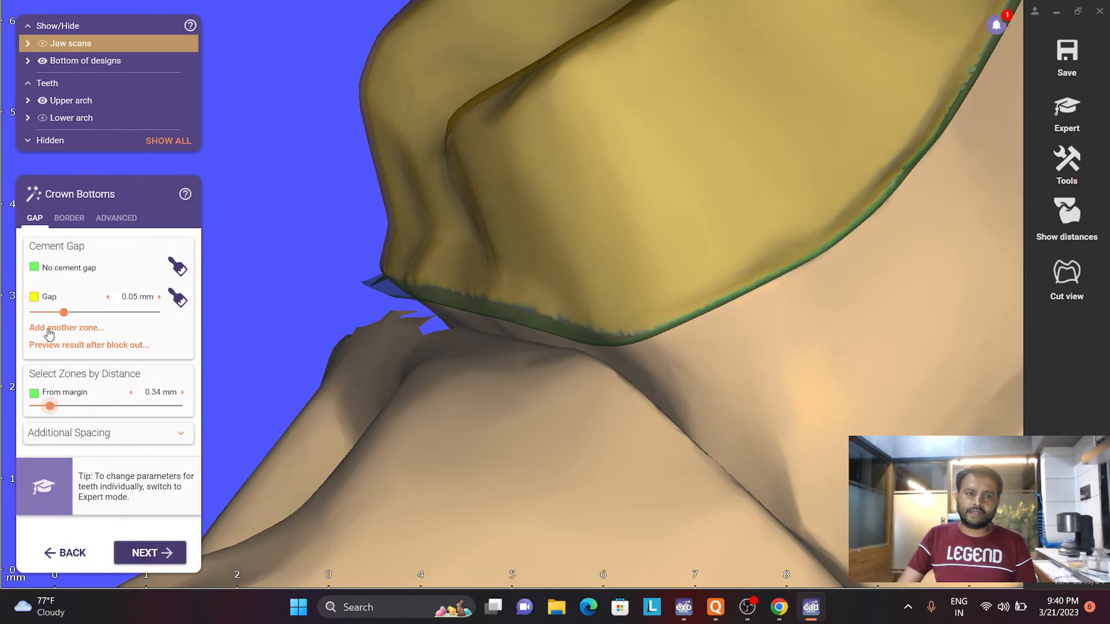
- Review the crown border parameters and tooth 13's advanced coping parameters in the exocad order window, and return to the design
click(69, 218)
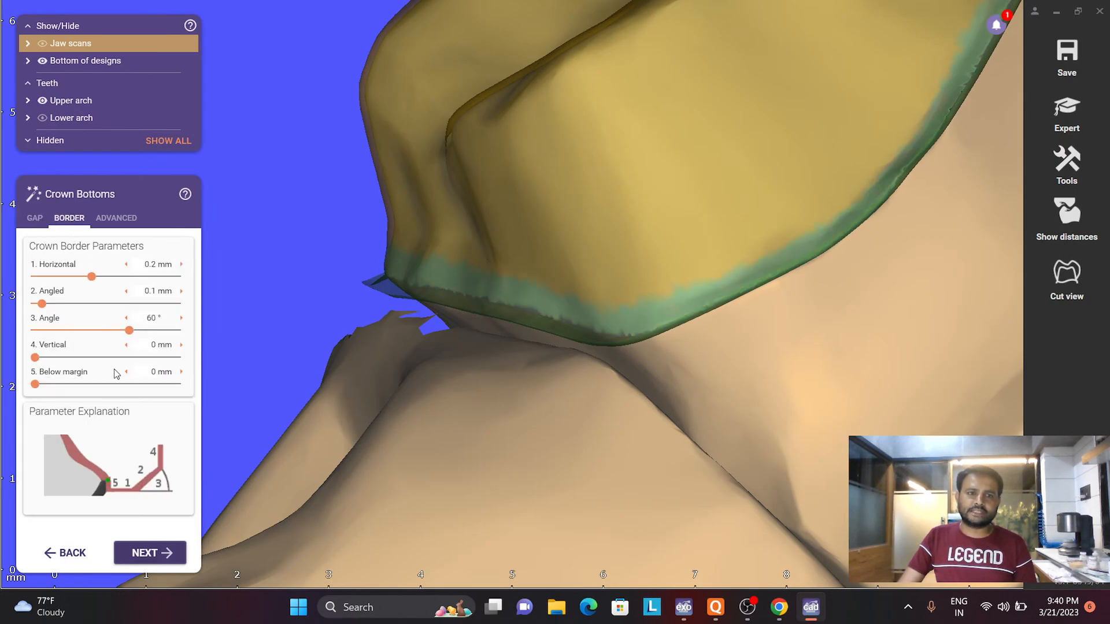
click(811, 606)
scroll(693, 513, down, 3)
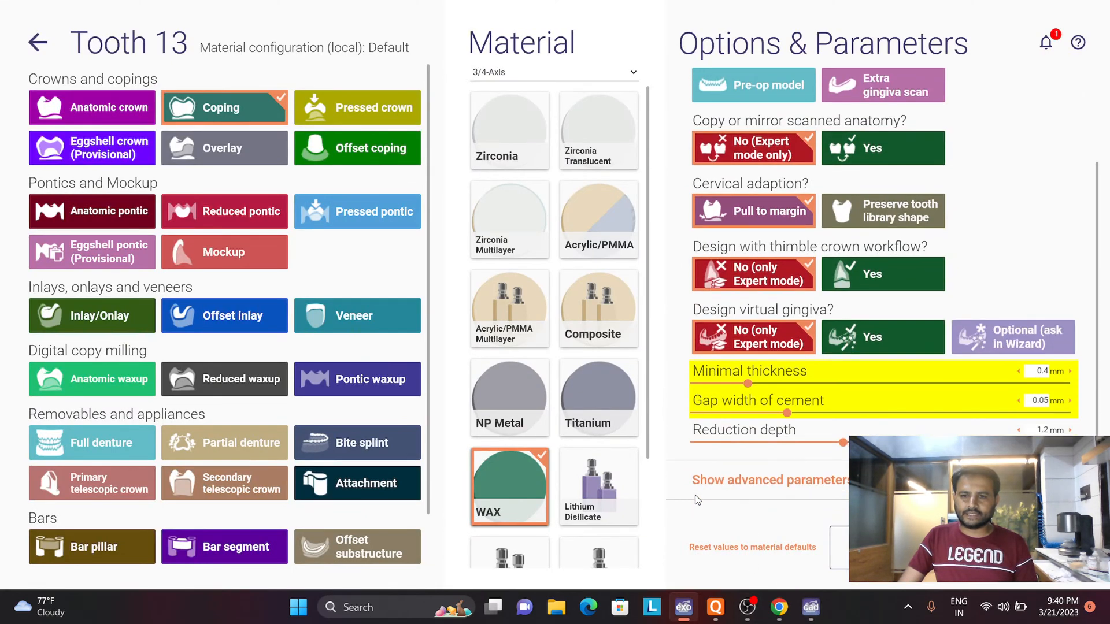
click(702, 480)
scroll(784, 427, down, 3)
scroll(845, 444, down, 1)
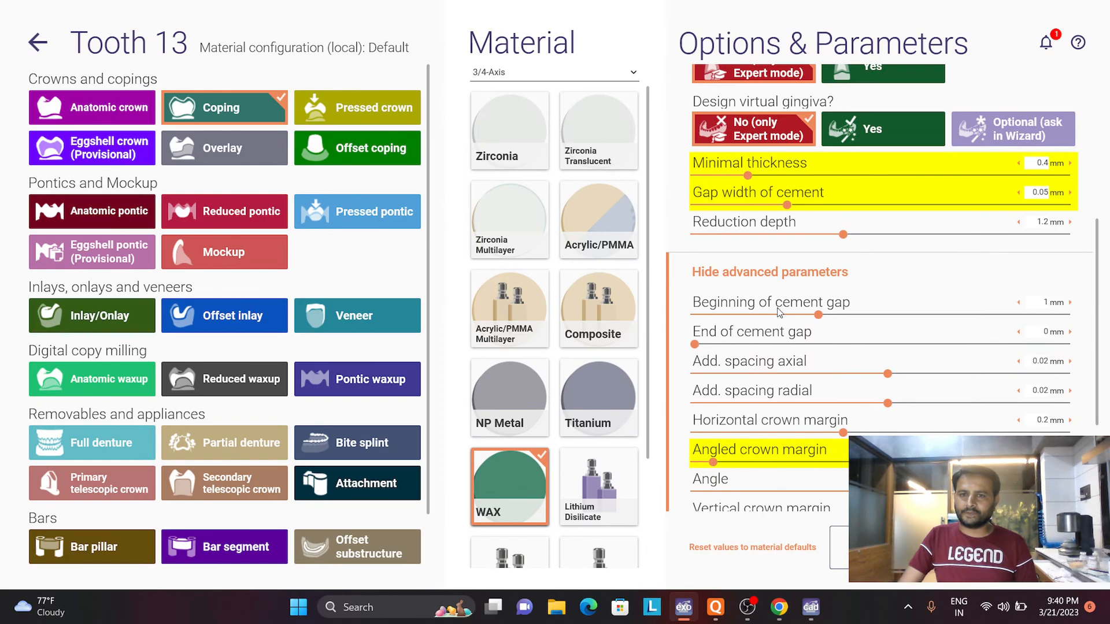
click(811, 606)
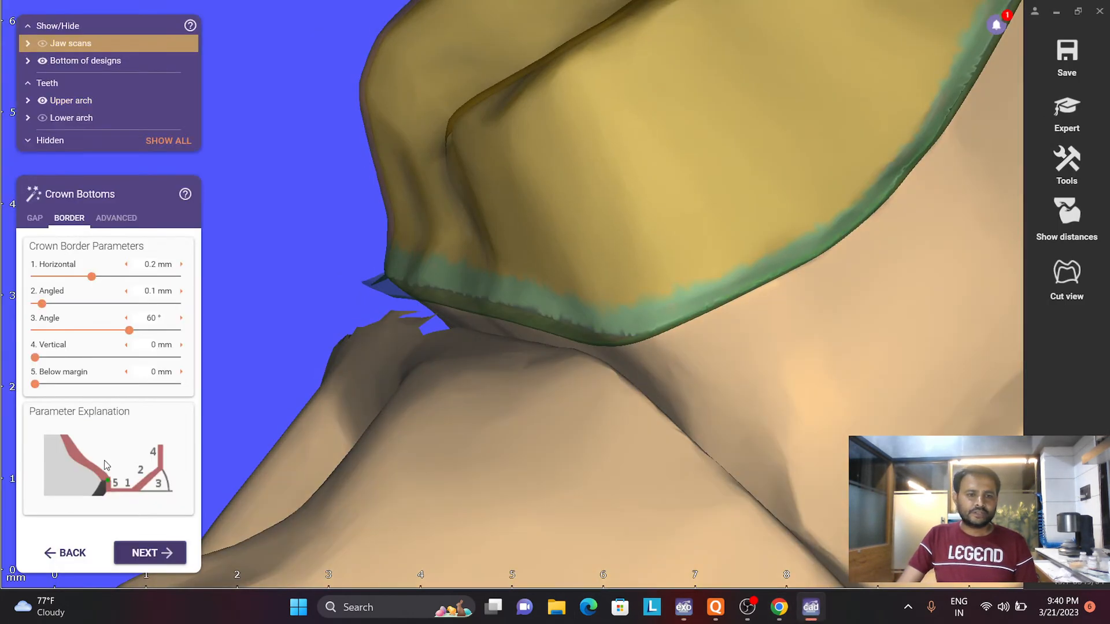
- Examine the no-cement-gap band along the UR6 and UR3 margins, with the cement gap settings shown
scroll(469, 337, down, 4)
right_drag(494, 355, 581, 329)
scroll(582, 326, down, 2)
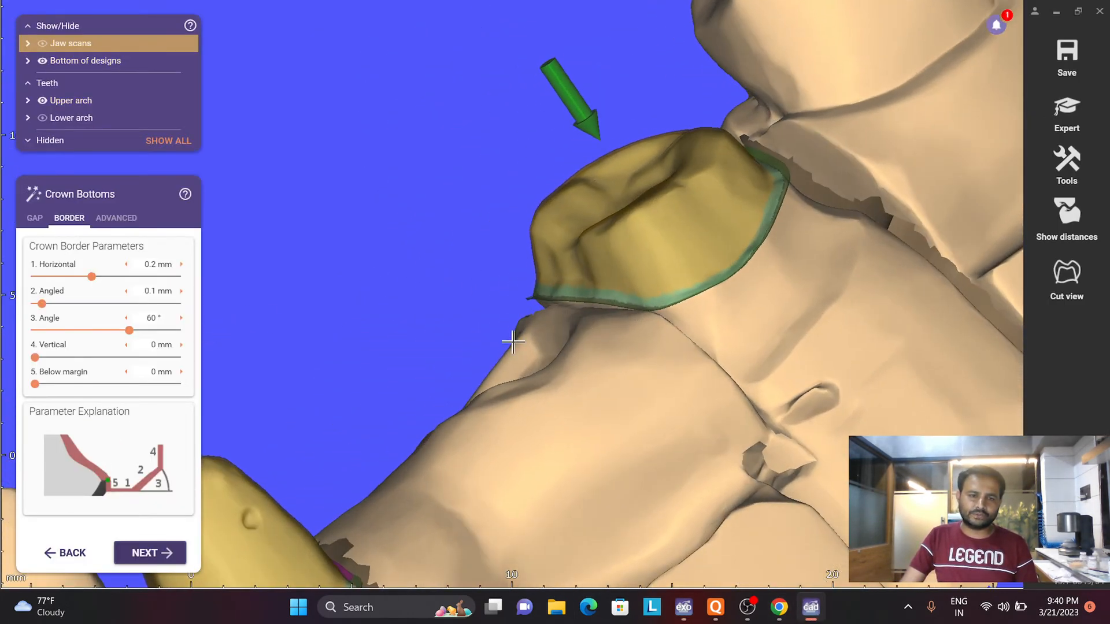
click(34, 218)
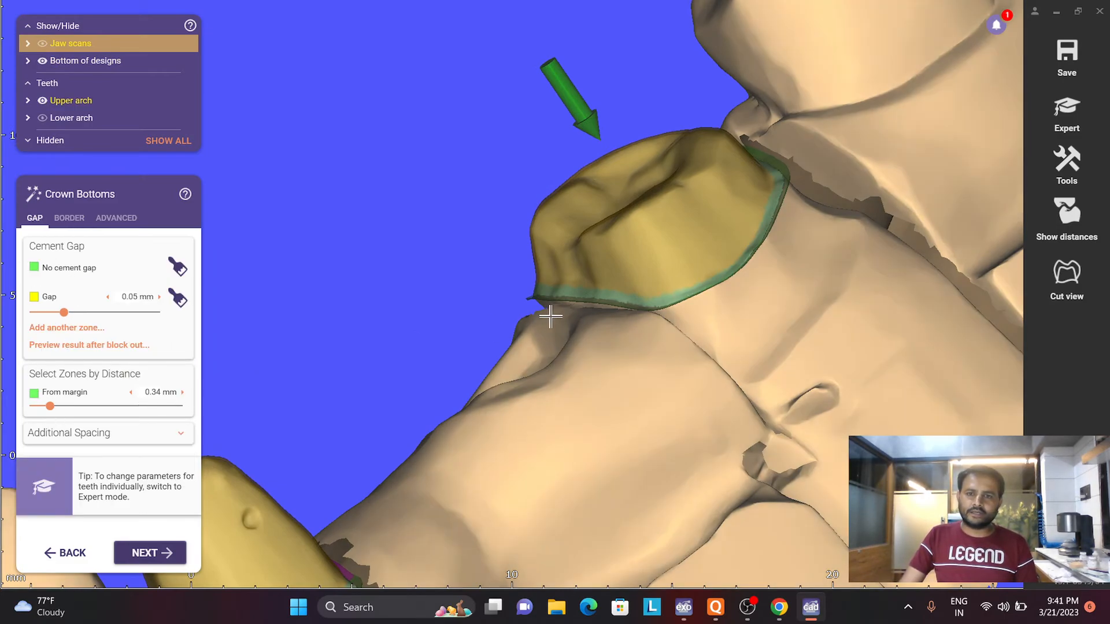
right_drag(550, 314, 575, 277)
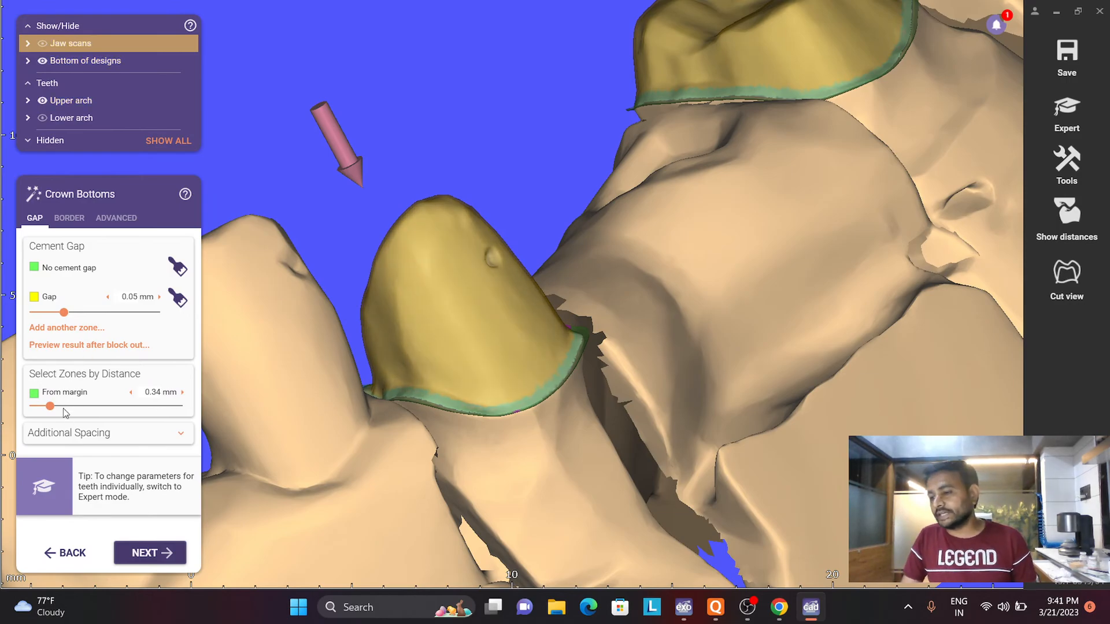
scroll(532, 327, down, 8)
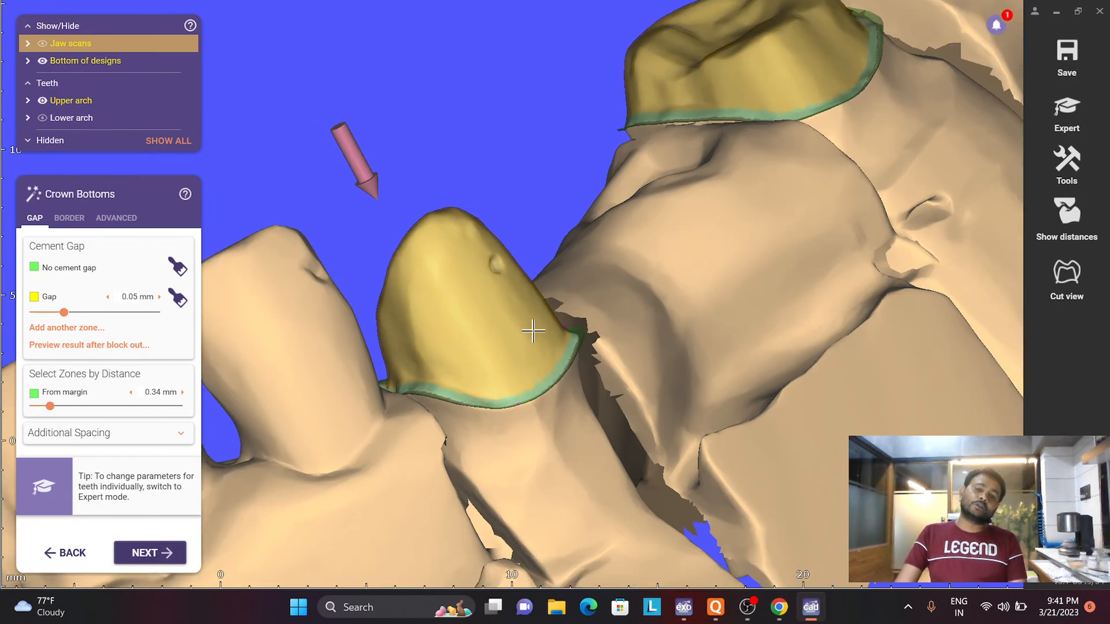
- Set the no-cement-gap zone's distance from the margin to 0 mm
scroll(721, 243, up, 2)
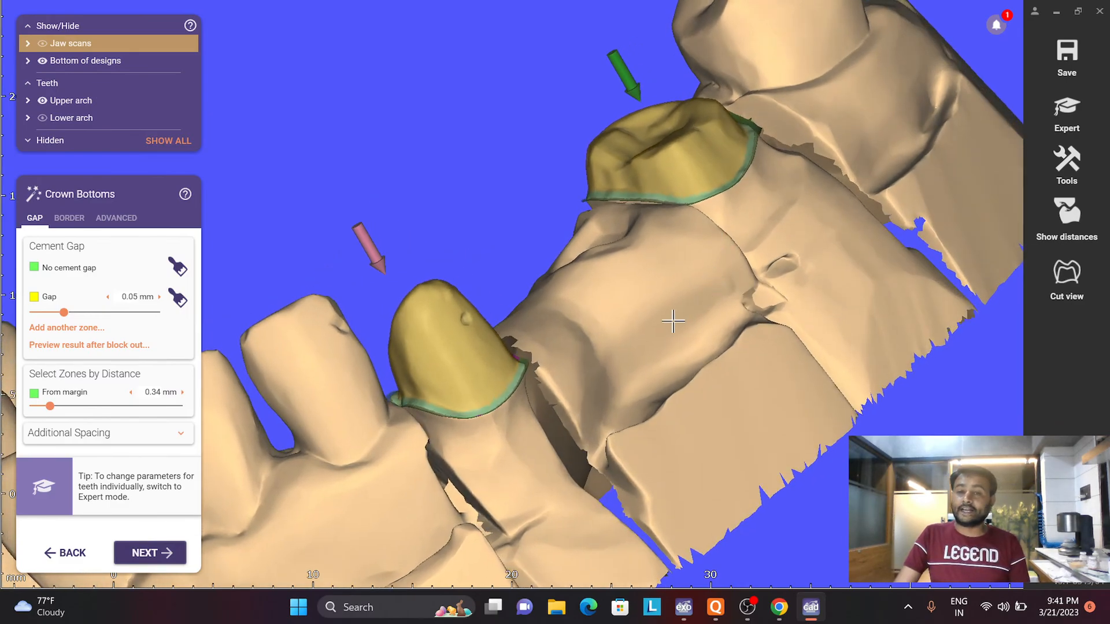
drag(49, 406, 7, 404)
scroll(612, 248, up, 5)
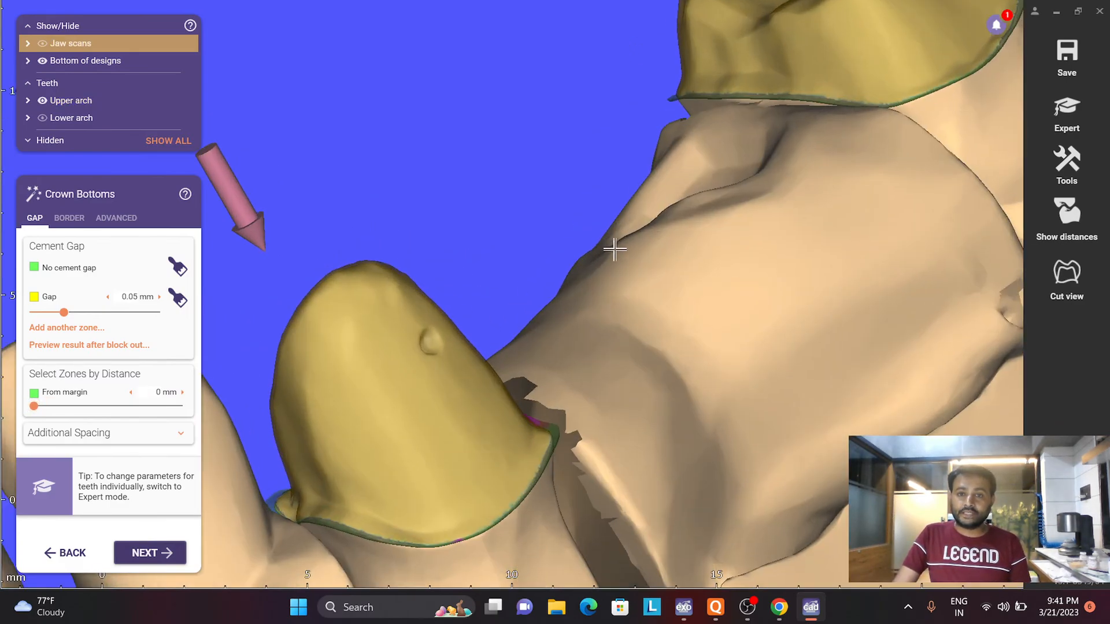
- Try no-cement-gap distances of 1.17, 0.71 and 0.54 mm from the margin on the UR6 and UR3 crown bottoms
right_drag(268, 362, 441, 261)
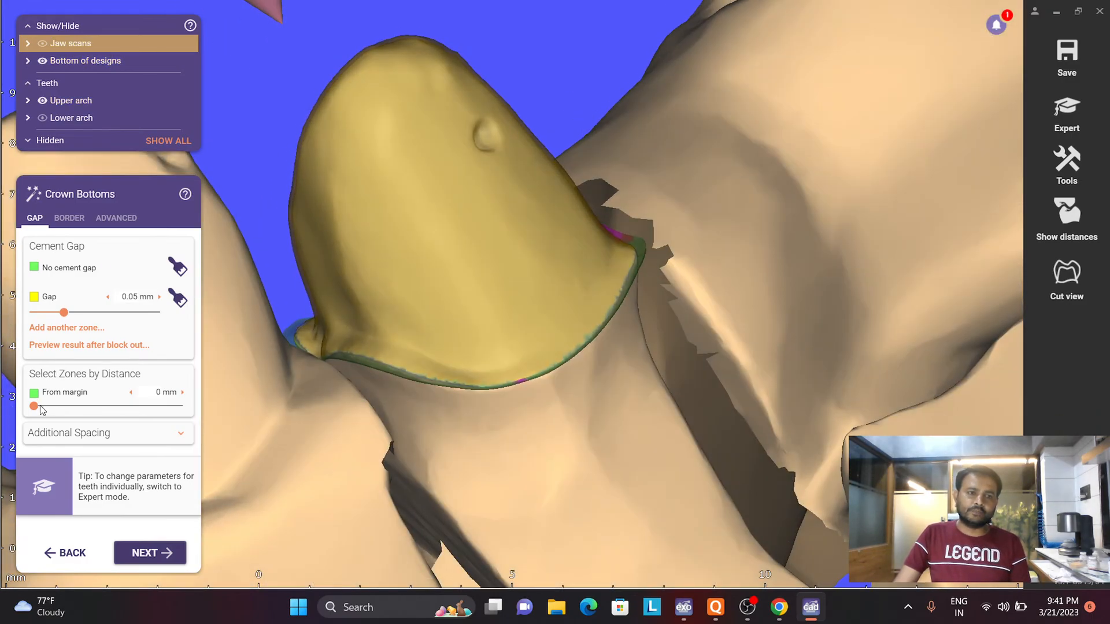
drag(40, 408, 90, 407)
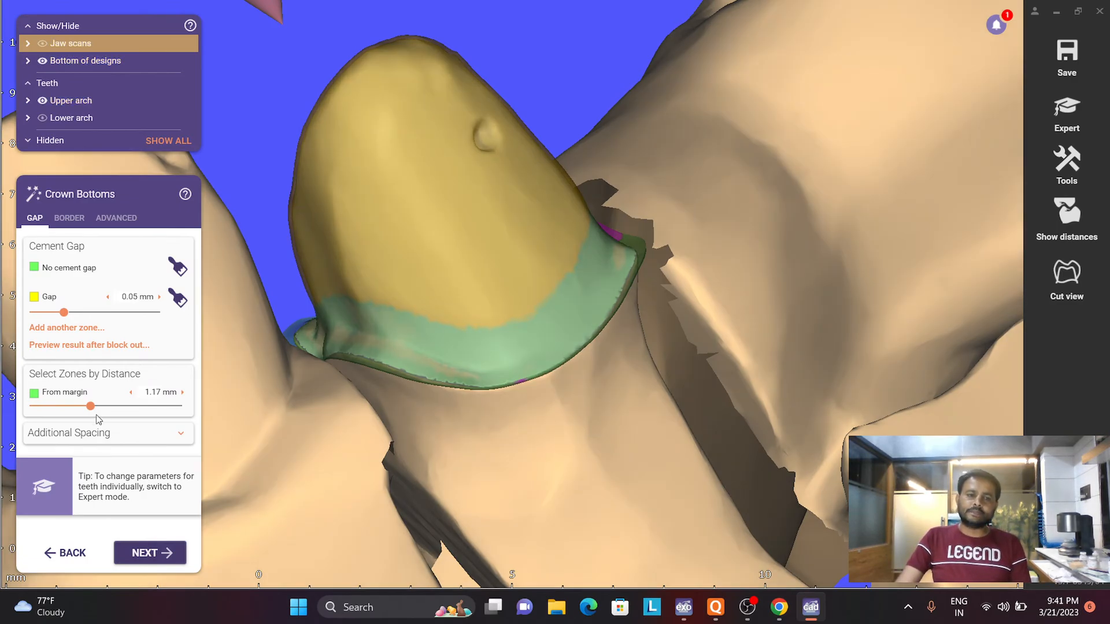
drag(91, 411, 69, 408)
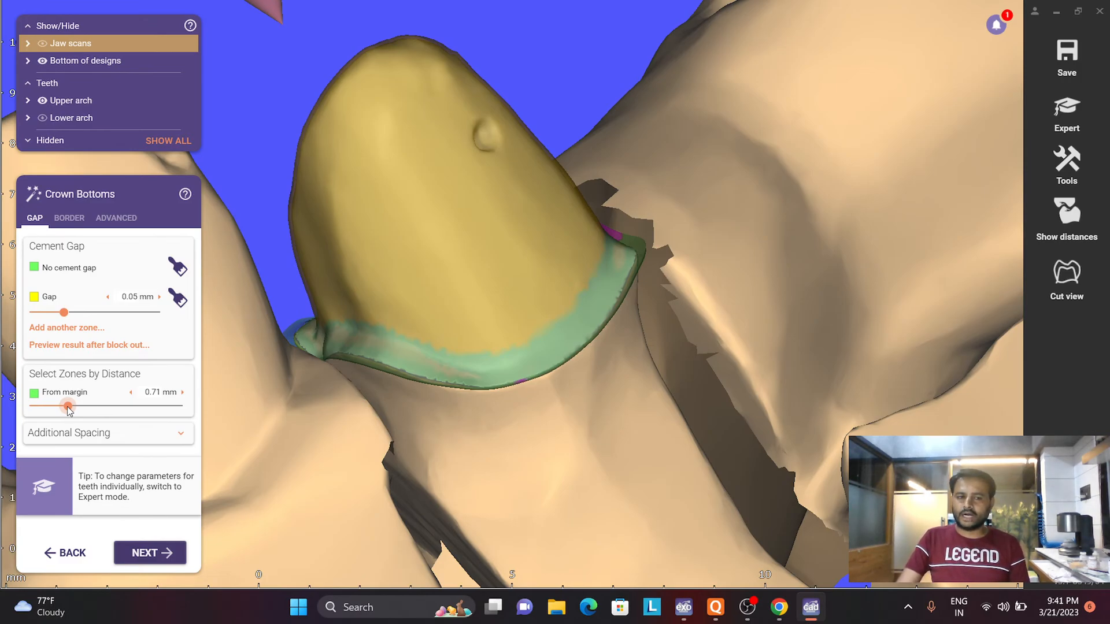
drag(69, 408, 62, 411)
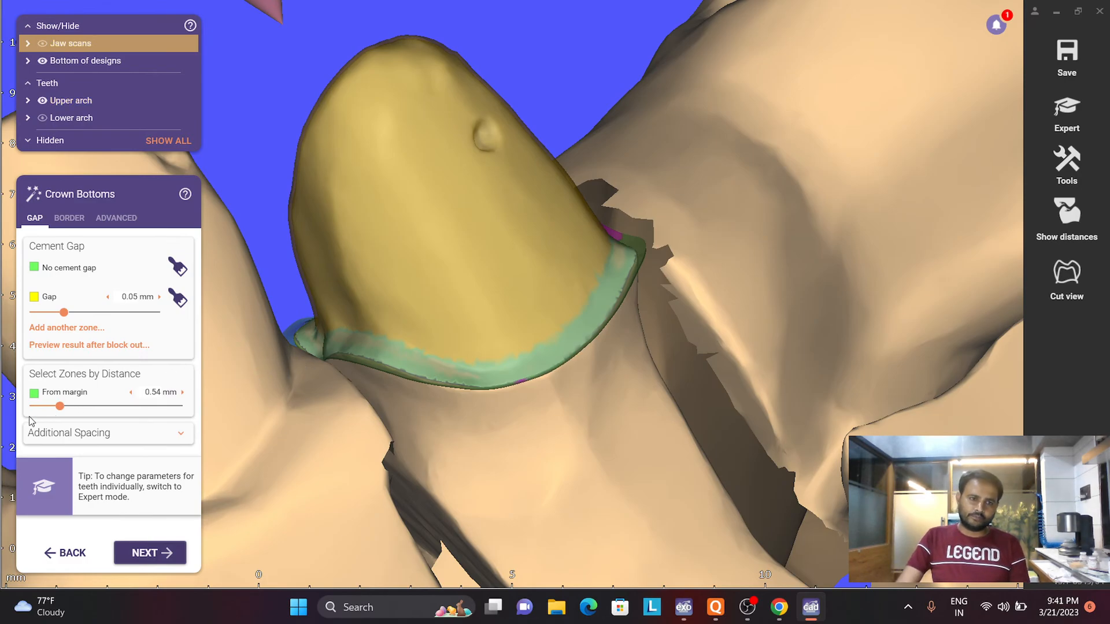
scroll(562, 275, down, 5)
right_drag(562, 275, 528, 347)
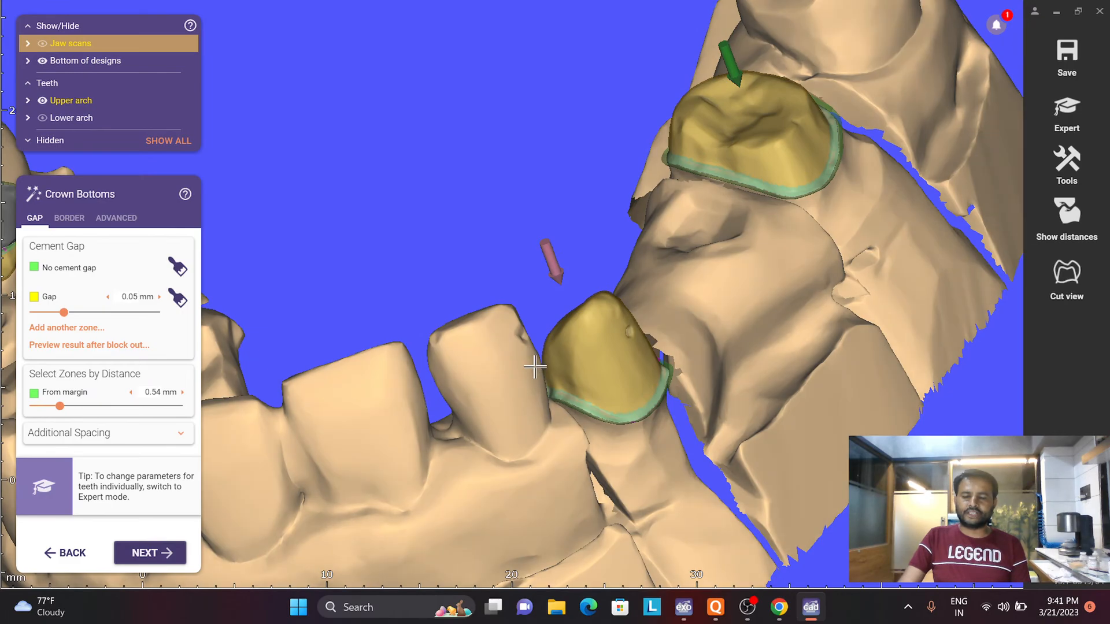
scroll(595, 297, down, 3)
right_drag(595, 298, 591, 319)
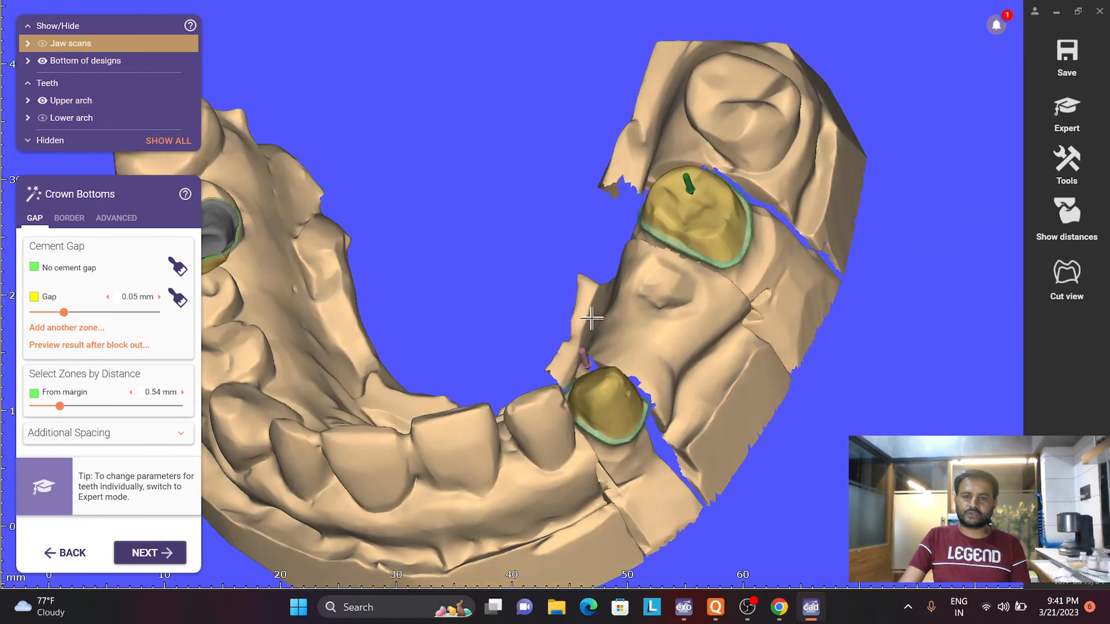
- Set the no-cement-gap zone's distance from the margin to 0.67 mm and proceed to placing the LL5 model tooth
right_click(706, 231)
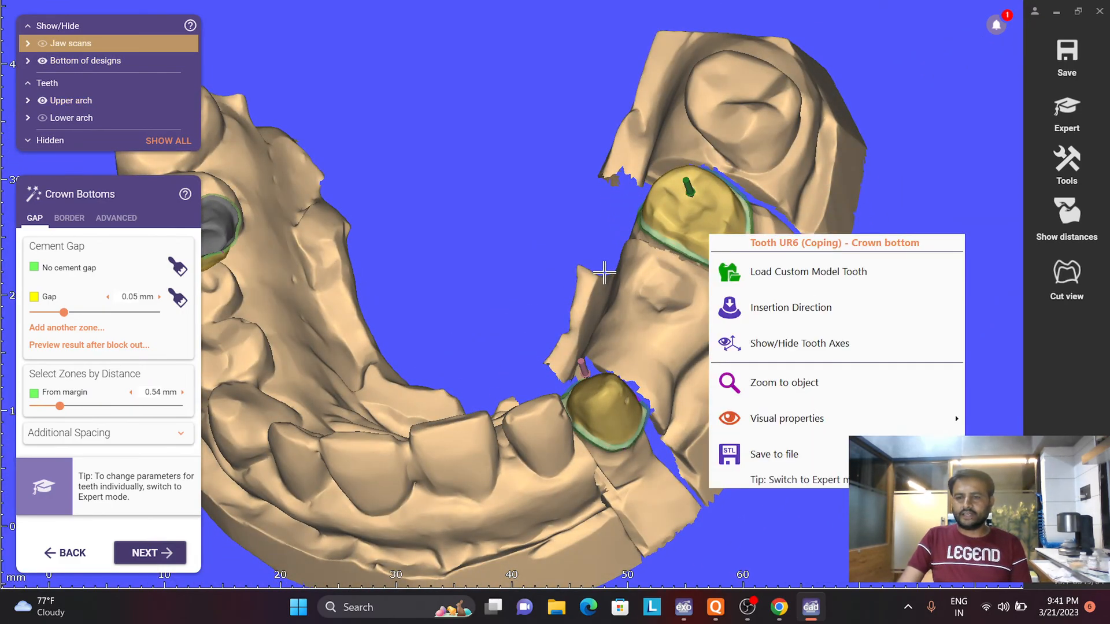
right_drag(595, 270, 489, 326)
scroll(507, 306, up, 4)
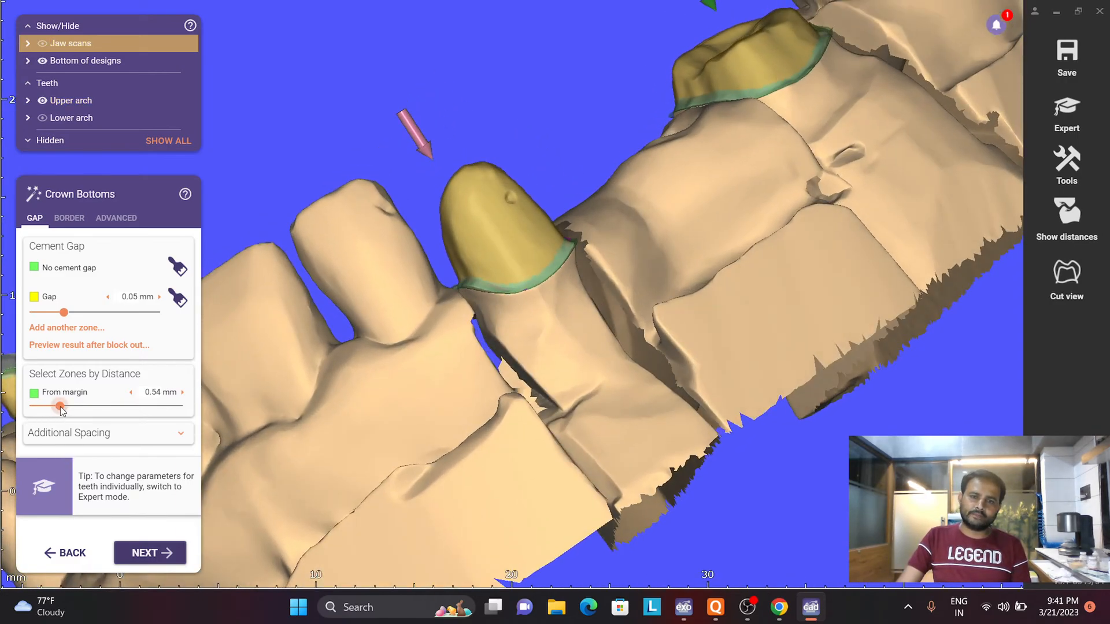
drag(62, 406, 66, 406)
right_drag(488, 367, 291, 482)
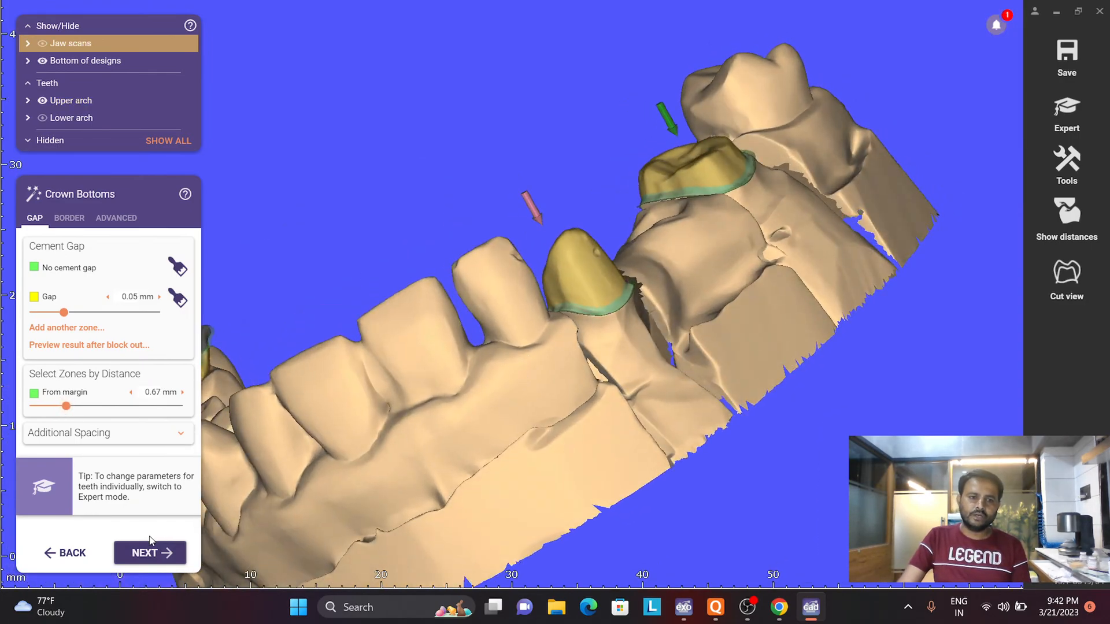
click(151, 554)
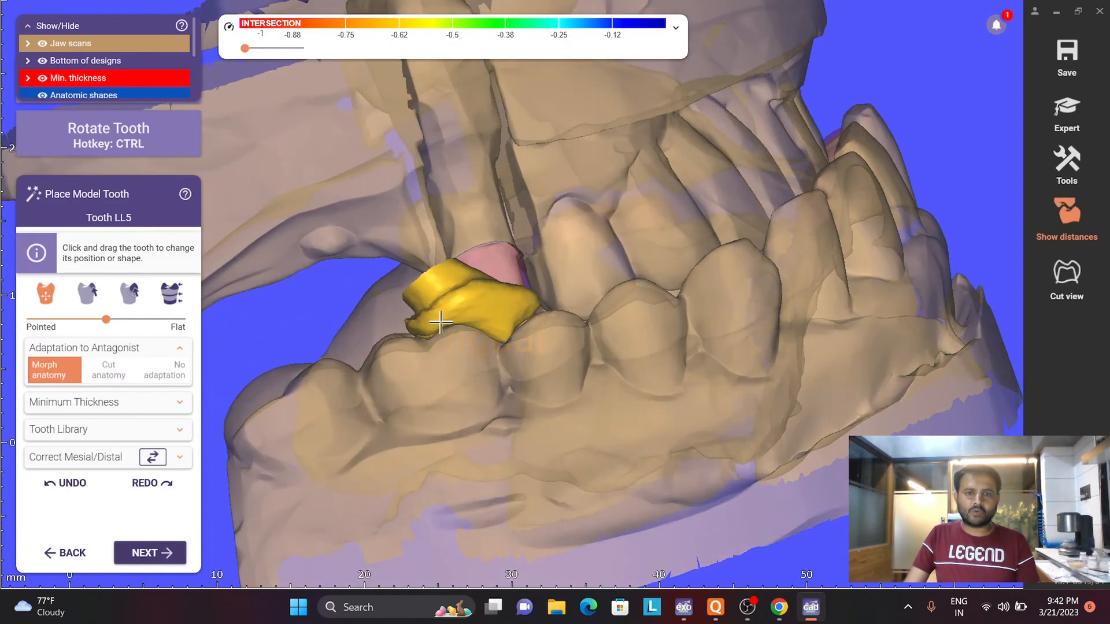
- Reposition the LL5 model tooth over its preparation and set its adaptation to the antagonist to No adaptation
ctrl+drag(441, 322, 383, 321)
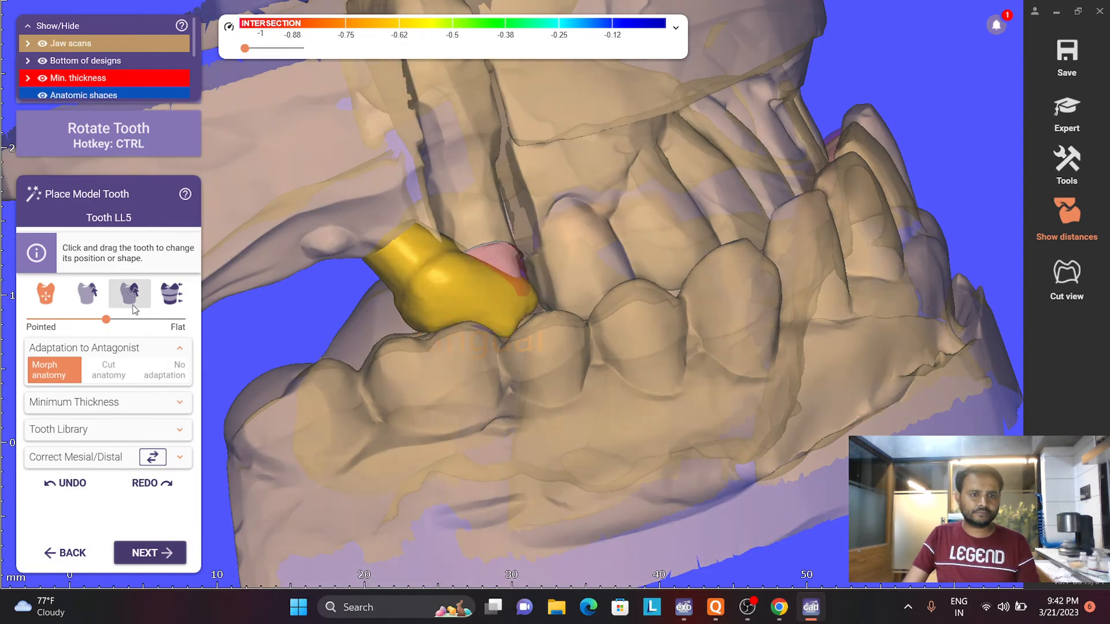
click(164, 370)
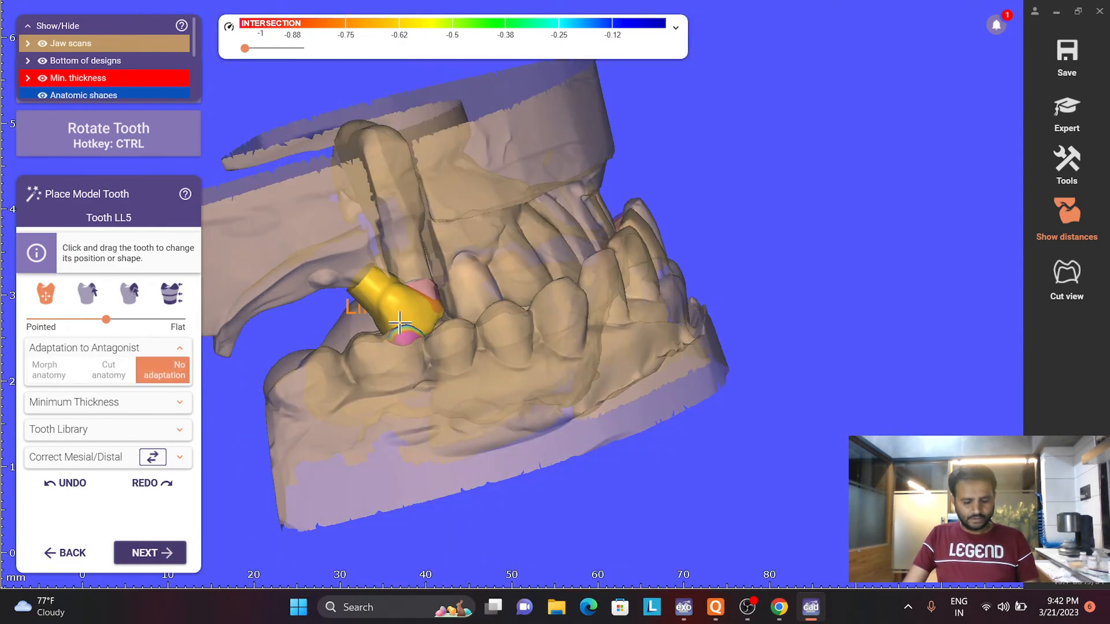
right_drag(399, 322, 418, 312)
scroll(485, 278, down, 4)
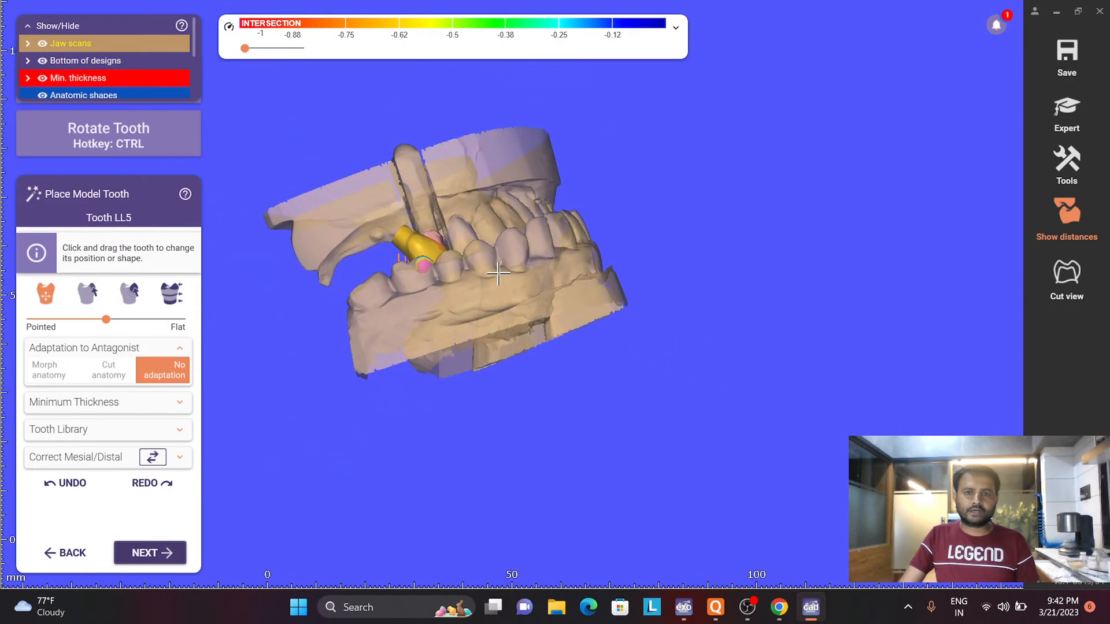
right_drag(493, 274, 501, 279)
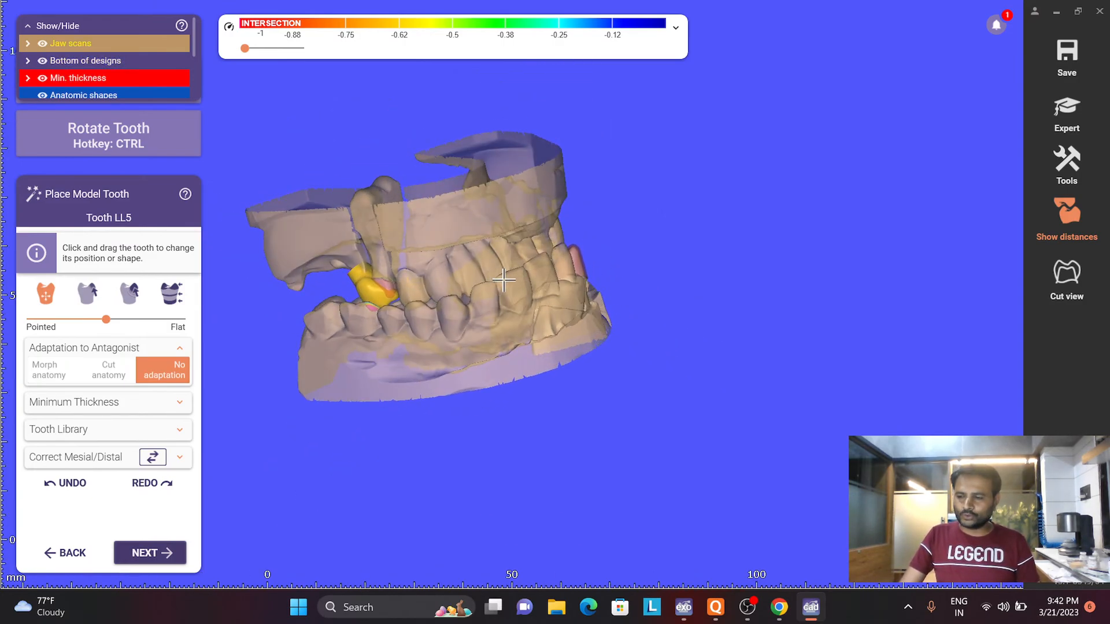
- Hide the antagonist jaw and bring LL5's occlusal surface into close view with the intersection distances displayed
key(j)
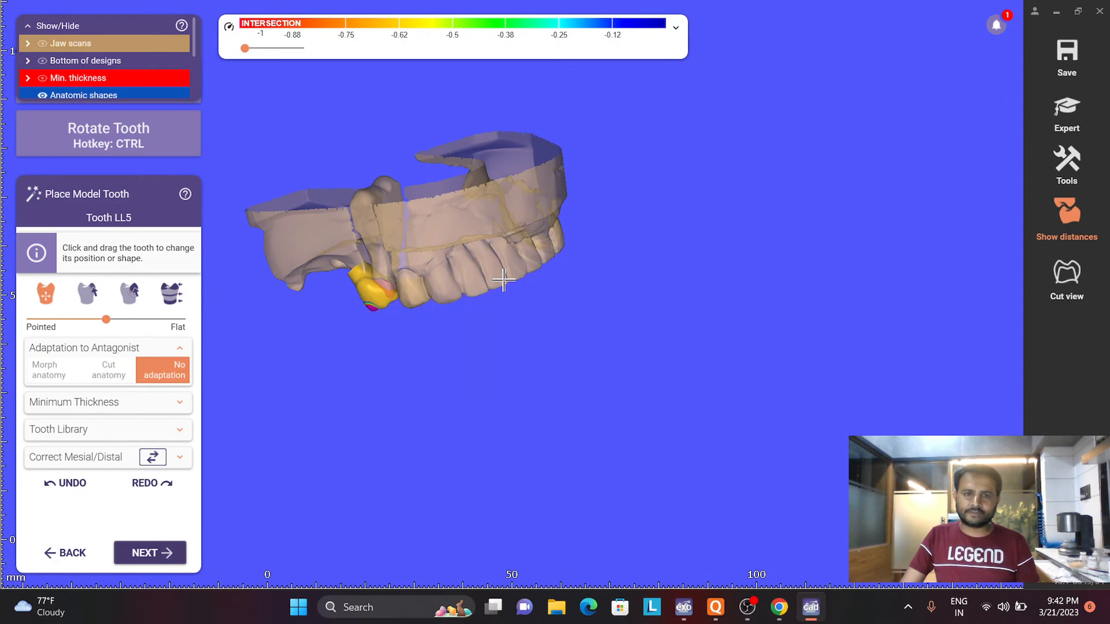
right_drag(504, 279, 503, 282)
scroll(361, 242, up, 2)
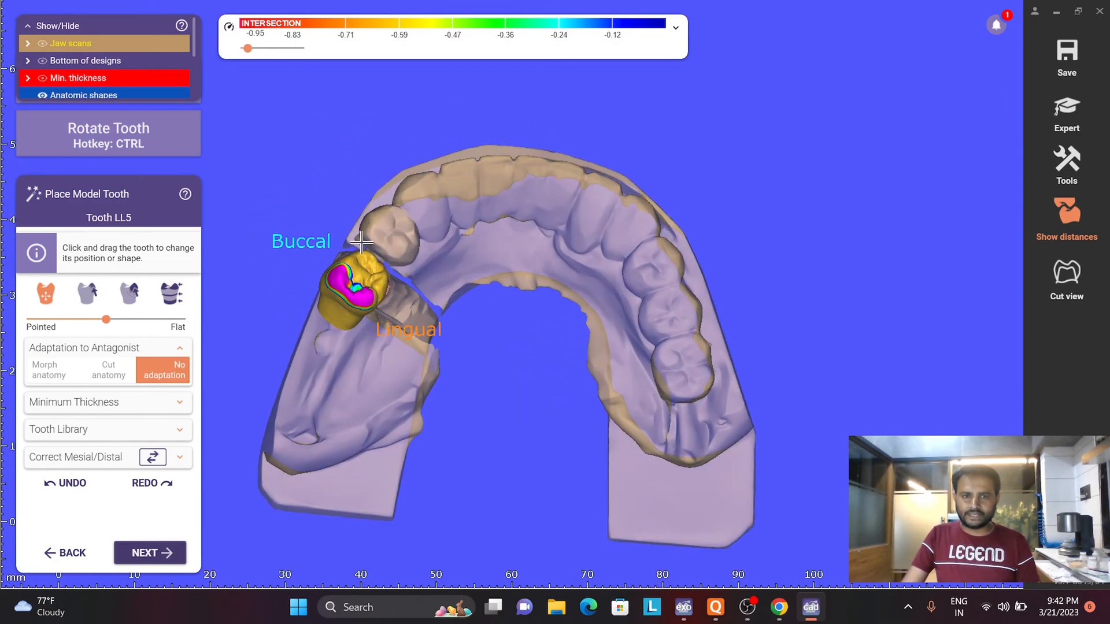
key(h)
key(h)
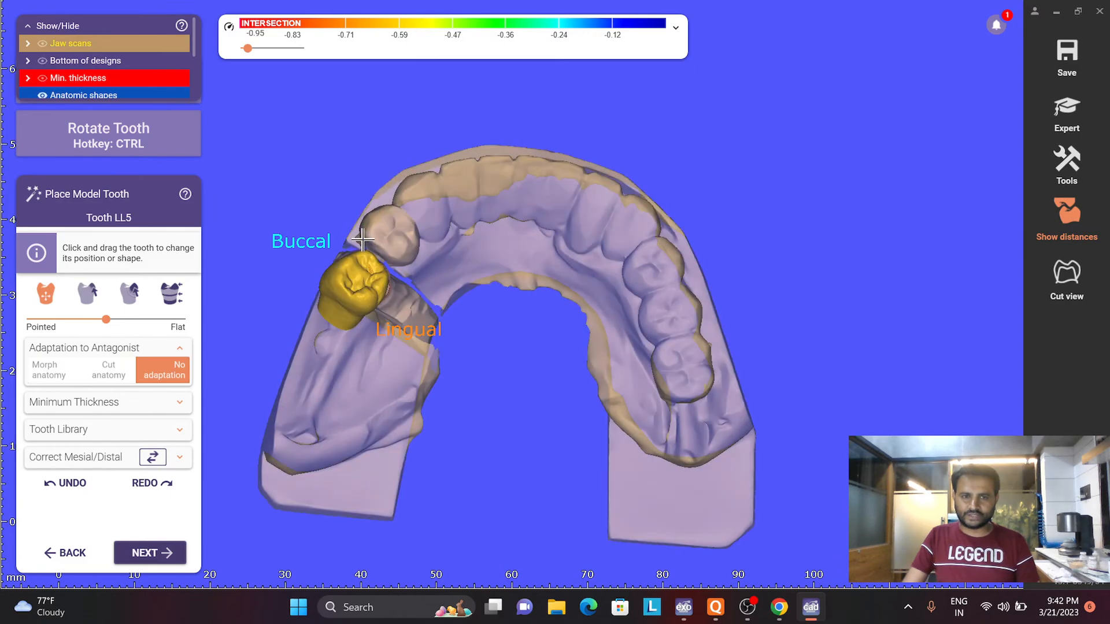
scroll(359, 271, up, 3)
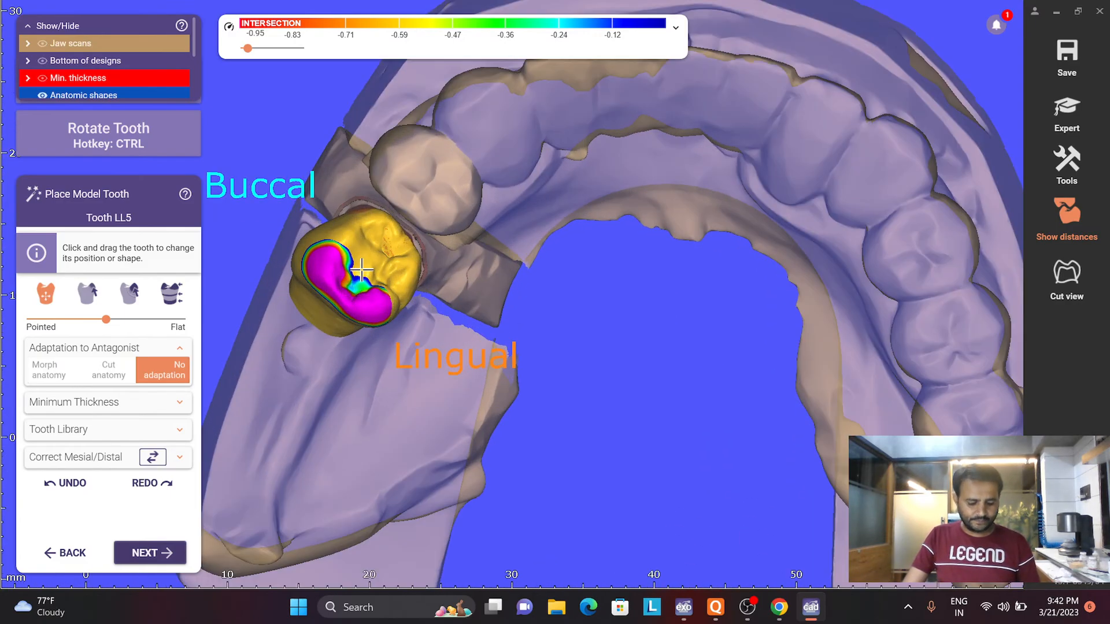
- Move the LL5 model tooth on its preparation to reduce the intersection areas on its cusps
mouse_move(361, 270)
ctrl+mouse_down()
mouse_move(350, 294)
mouse_move(358, 258)
mouse_move(364, 265)
ctrl+mouse_up()
scroll(362, 283, down, 3)
right_drag(363, 284, 348, 251)
scroll(354, 257, up, 4)
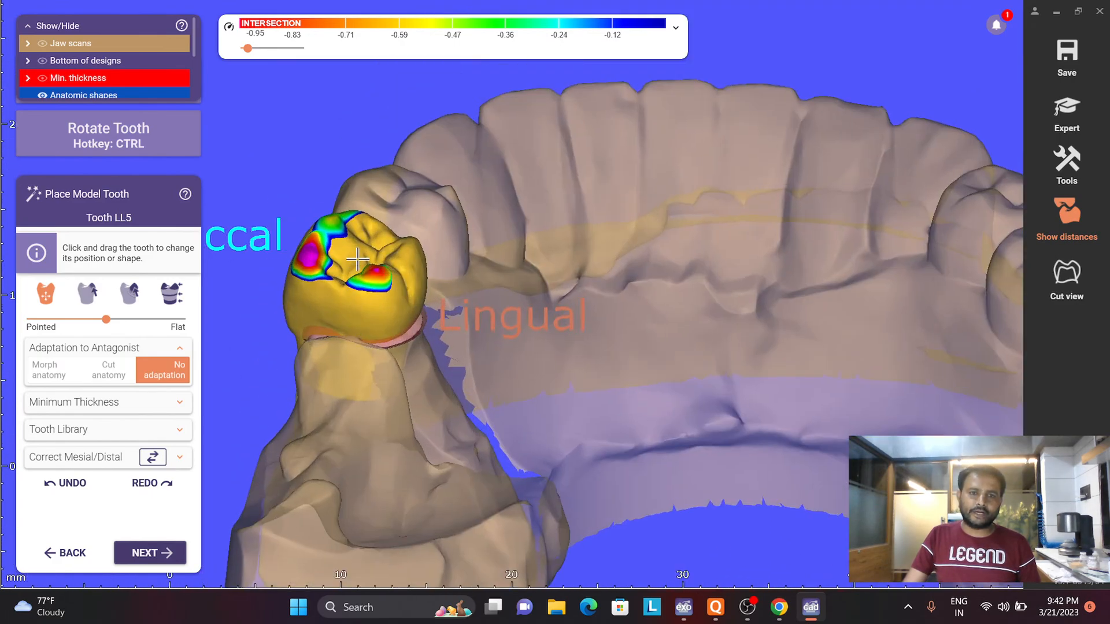
drag(357, 260, 365, 267)
right_drag(361, 344, 435, 356)
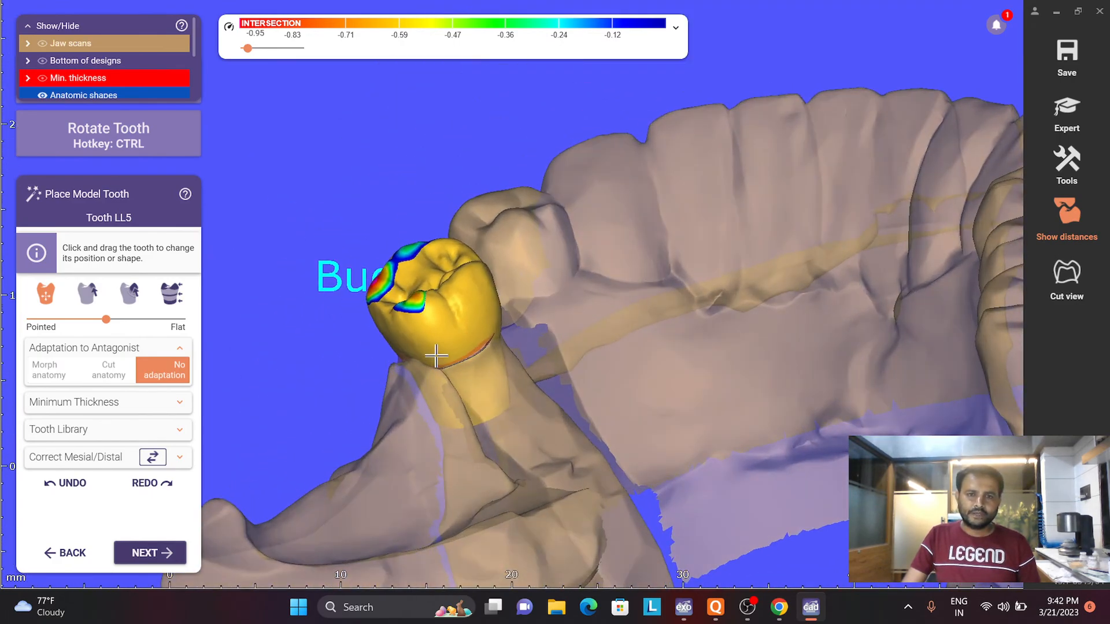
- Fine-tune the LL5 model tooth's position beside the neighbouring tooth, further reducing its intersection with the antagonist
mouse_move(451, 286)
mouse_down()
mouse_move(458, 307)
mouse_move(454, 294)
mouse_up()
right_drag(453, 293, 547, 516)
drag(521, 348, 446, 289)
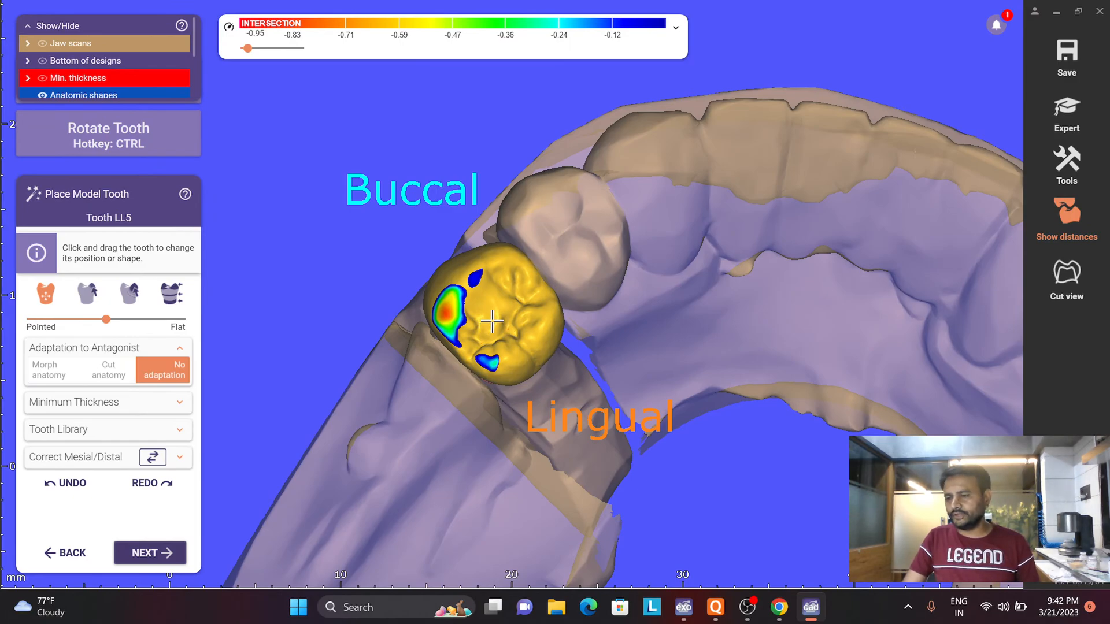
right_drag(510, 294, 508, 294)
ctrl+drag(507, 294, 494, 284)
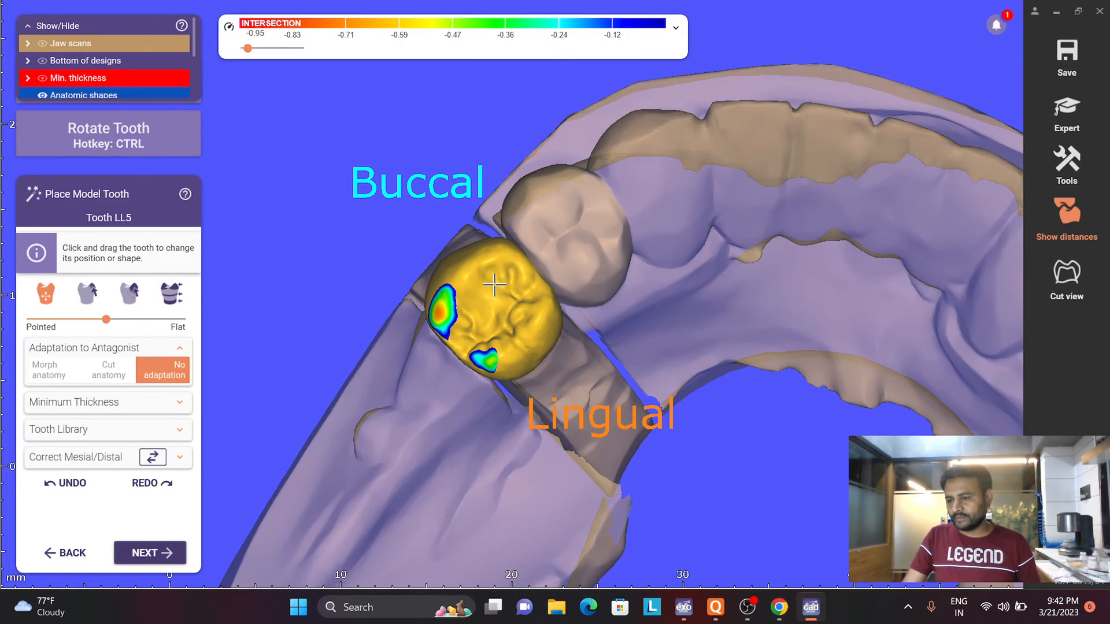
ctrl+drag(526, 295, 529, 296)
scroll(529, 296, down, 5)
right_drag(462, 278, 598, 331)
scroll(642, 331, up, 5)
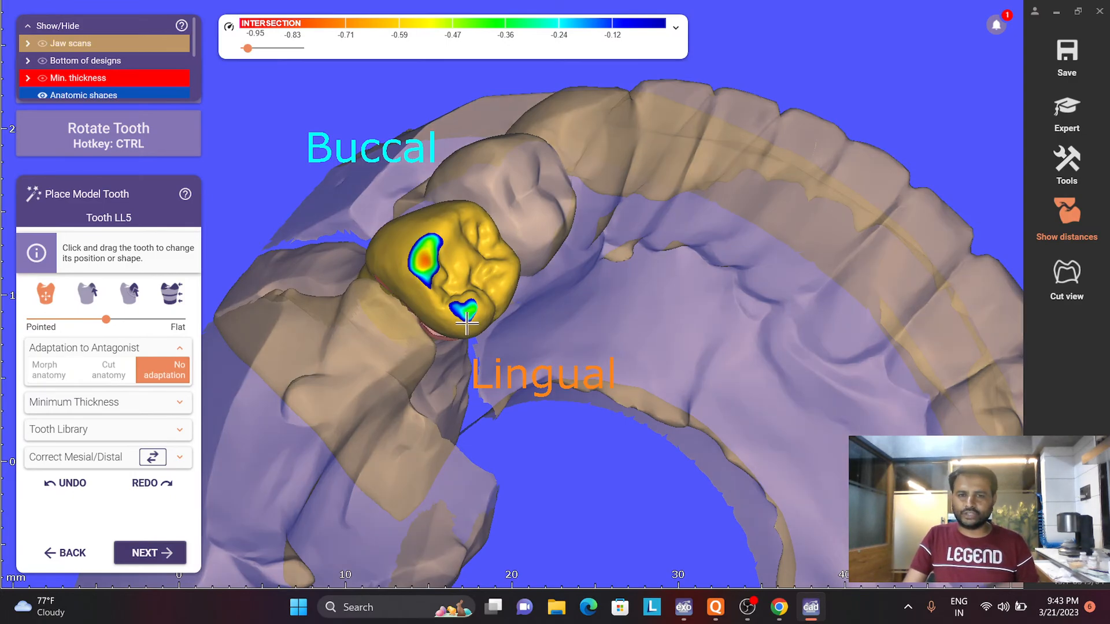
- Examine LL5's contact with the neighbouring tooth and its occlusal intersection spots from the lingual, occlusal and oblique sides
right_drag(456, 321, 691, 269)
right_drag(617, 295, 665, 301)
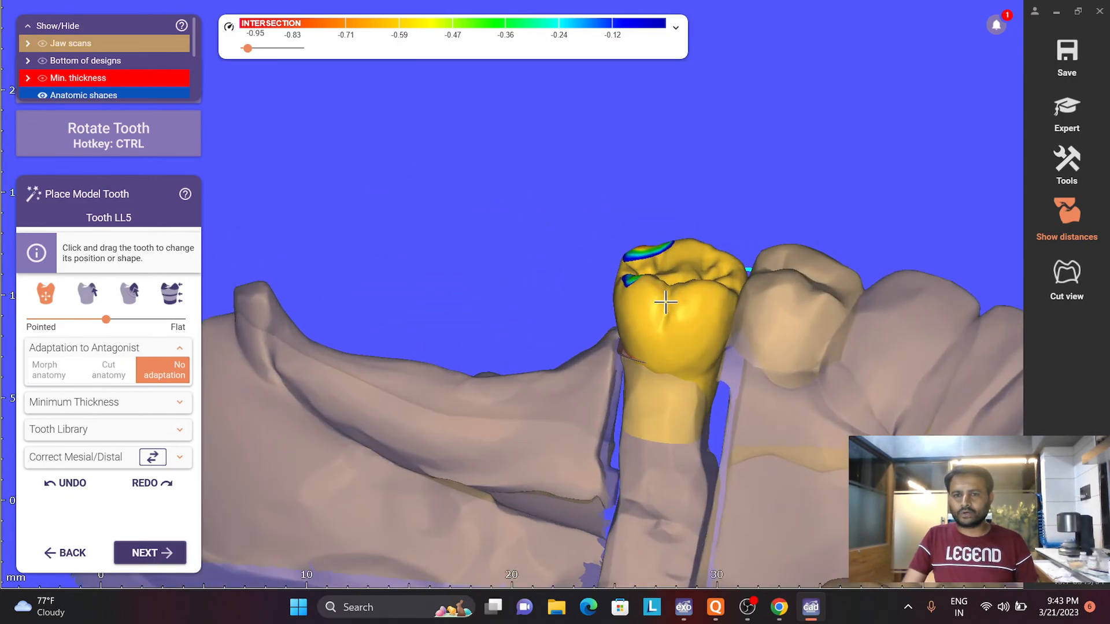
scroll(673, 298, up, 4)
drag(716, 280, 710, 285)
right_drag(721, 366, 718, 293)
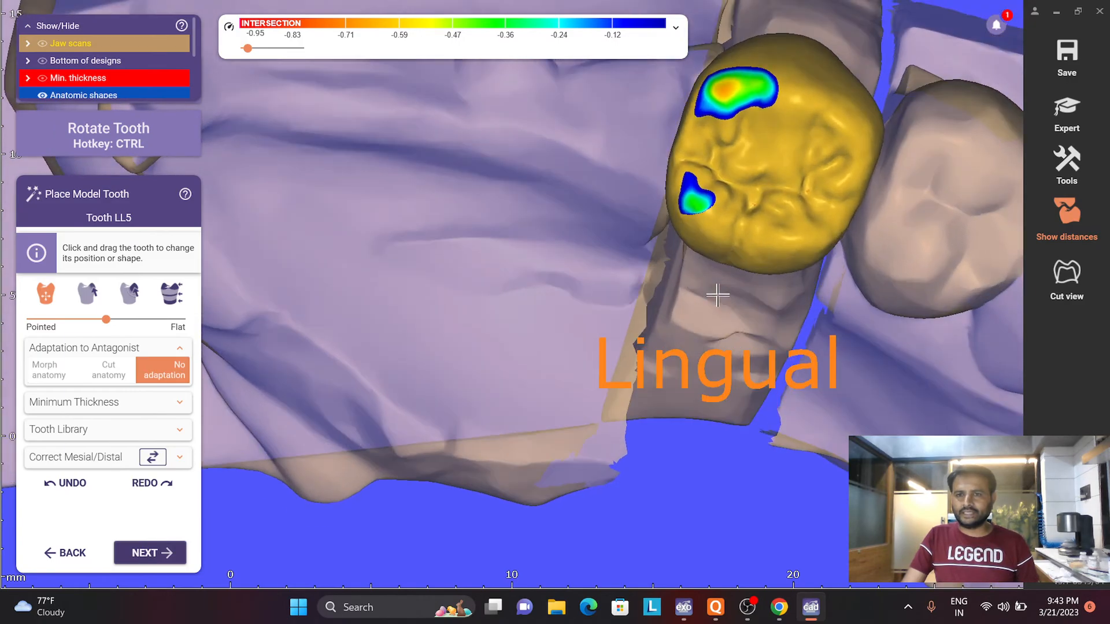
middle_drag(718, 293, 682, 361)
right_drag(741, 206, 742, 253)
scroll(686, 365, down, 5)
right_drag(621, 365, 685, 360)
scroll(596, 353, up, 2)
scroll(578, 303, down, 4)
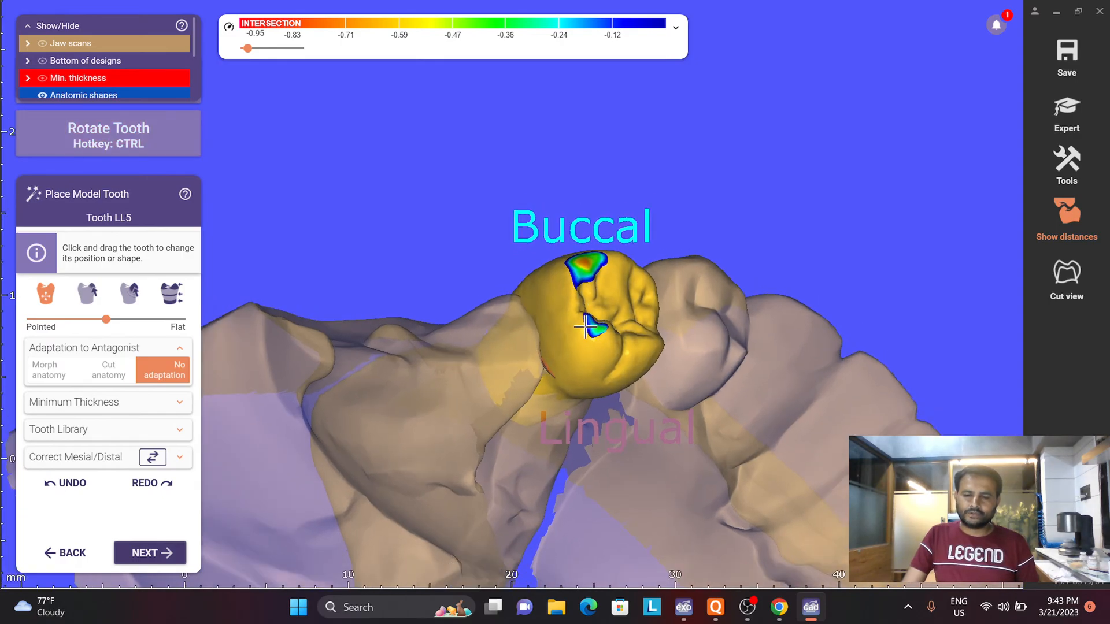
right_drag(578, 305, 589, 335)
scroll(609, 319, up, 3)
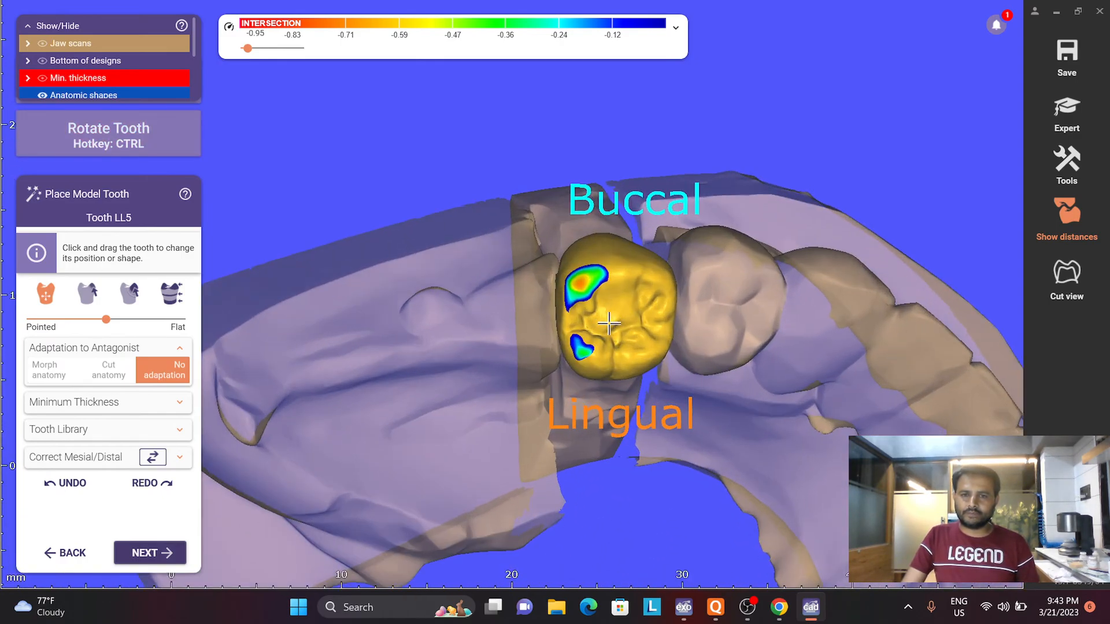
- Rotate the LL5 model tooth to shift the intersection between its buccal and lingual cusps
ctrl+drag(609, 324, 605, 318)
key(ctrl+shift)
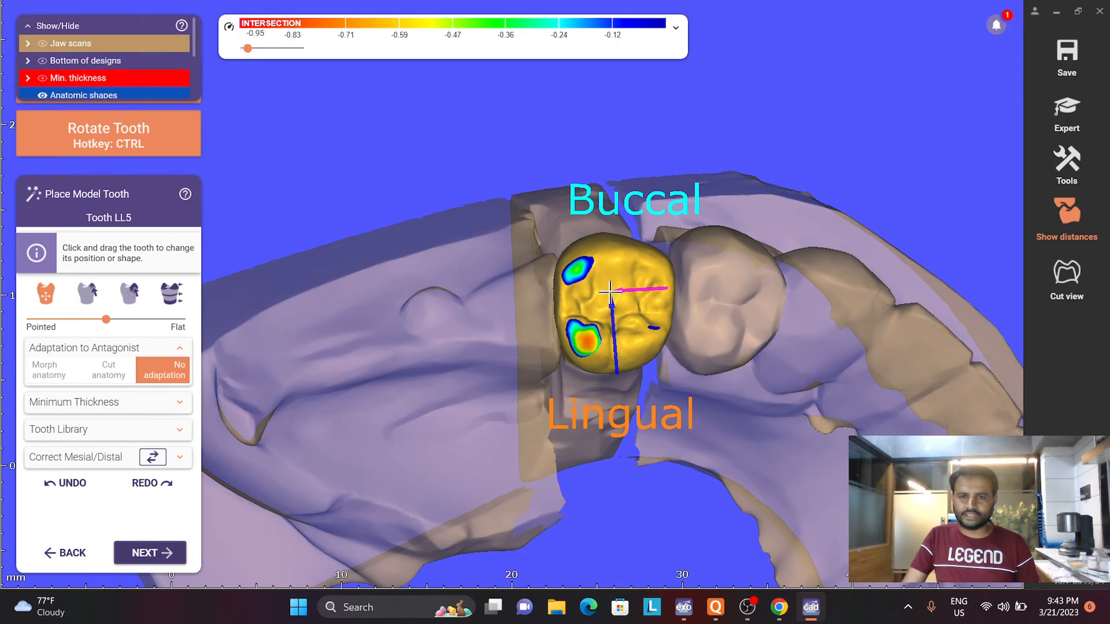
scroll(618, 350, down, 3)
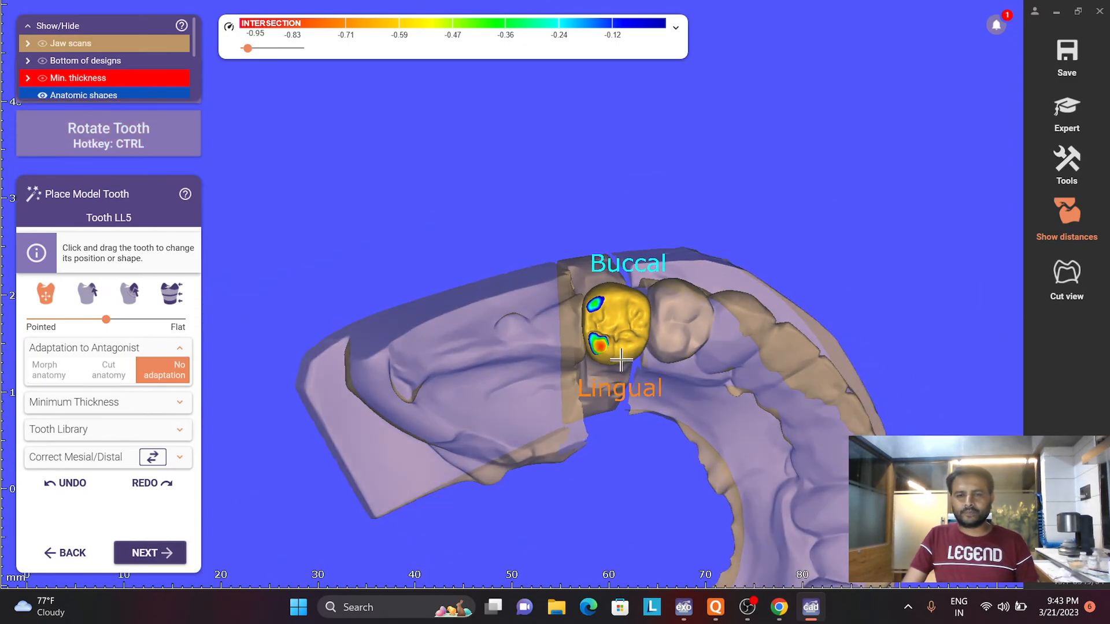
key(ctrl)
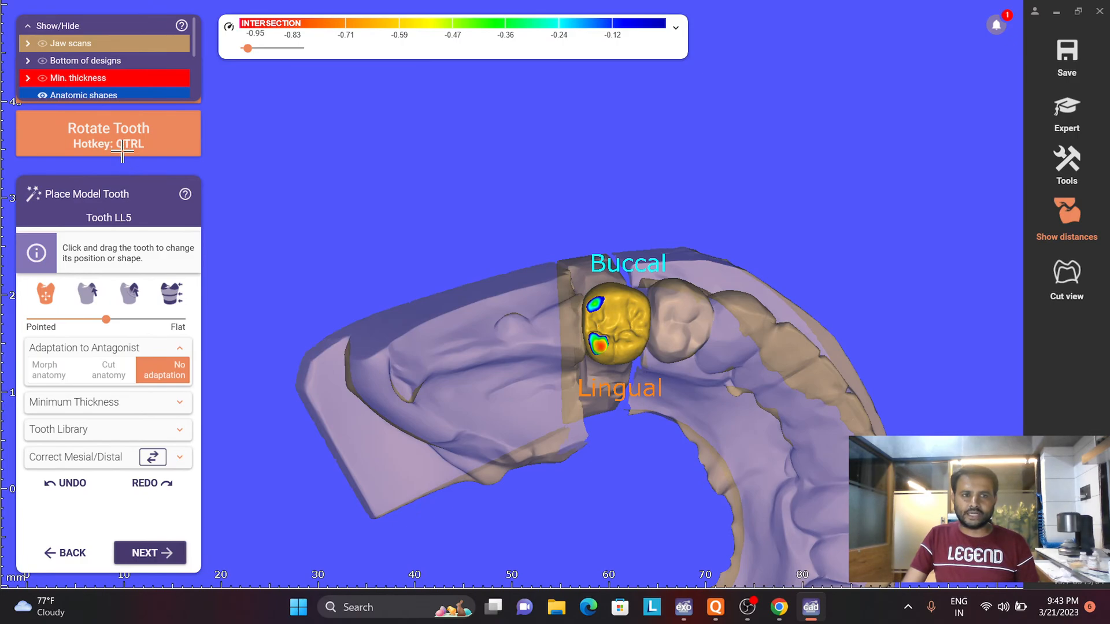
scroll(589, 328, up, 3)
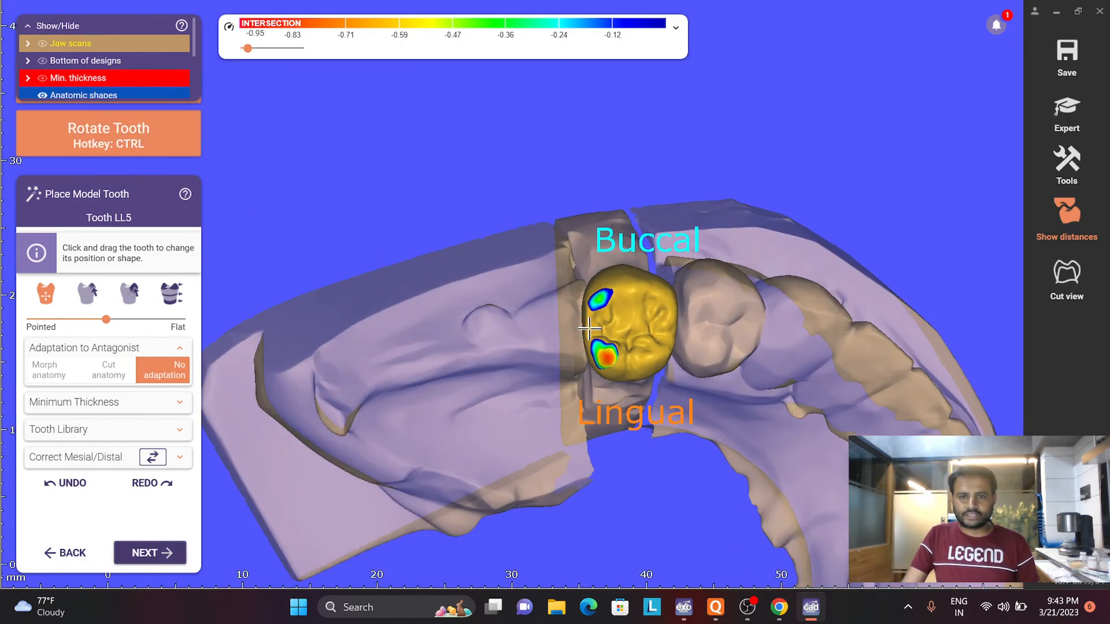
ctrl+drag(635, 296, 635, 291)
- Check the LL5 model tooth against the whole arch and proceed to the Tooth Placement stage
scroll(650, 354, down, 3)
right_drag(722, 434, 710, 488)
scroll(669, 446, up, 3)
scroll(754, 503, down, 4)
click(139, 553)
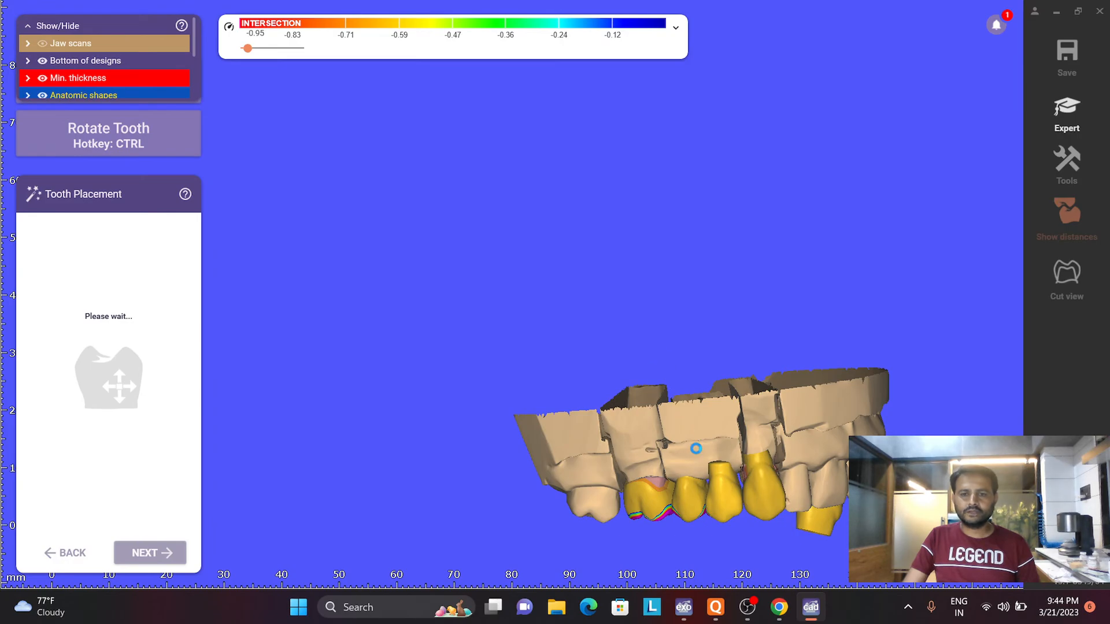
- Open the project's custom model teeth loader and browse the available tooth libraries
right_drag(687, 443, 668, 402)
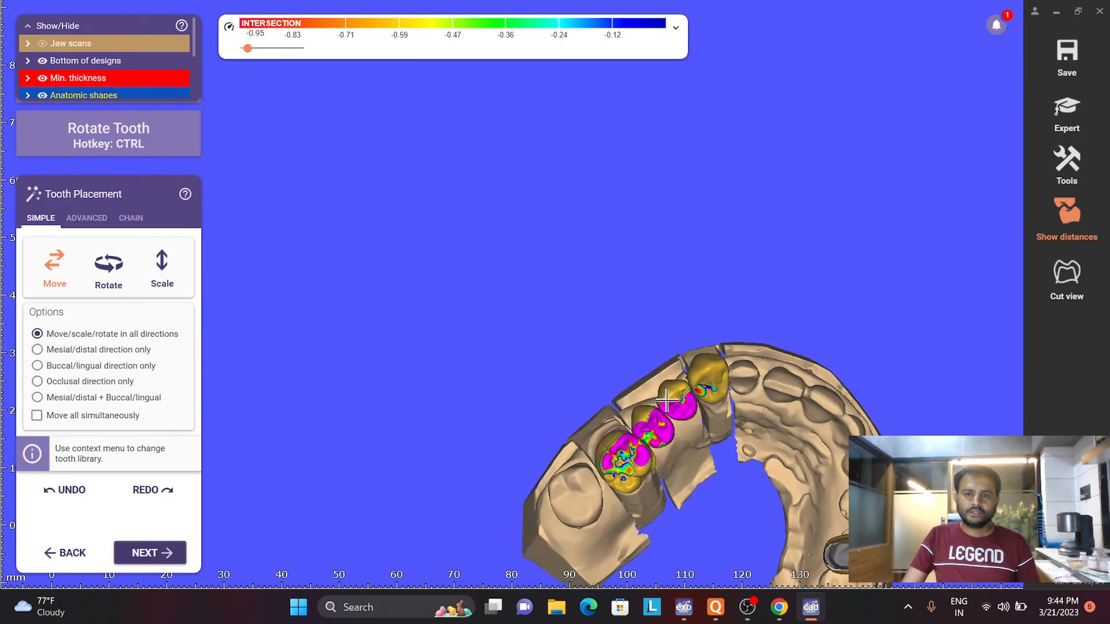
scroll(696, 409, up, 3)
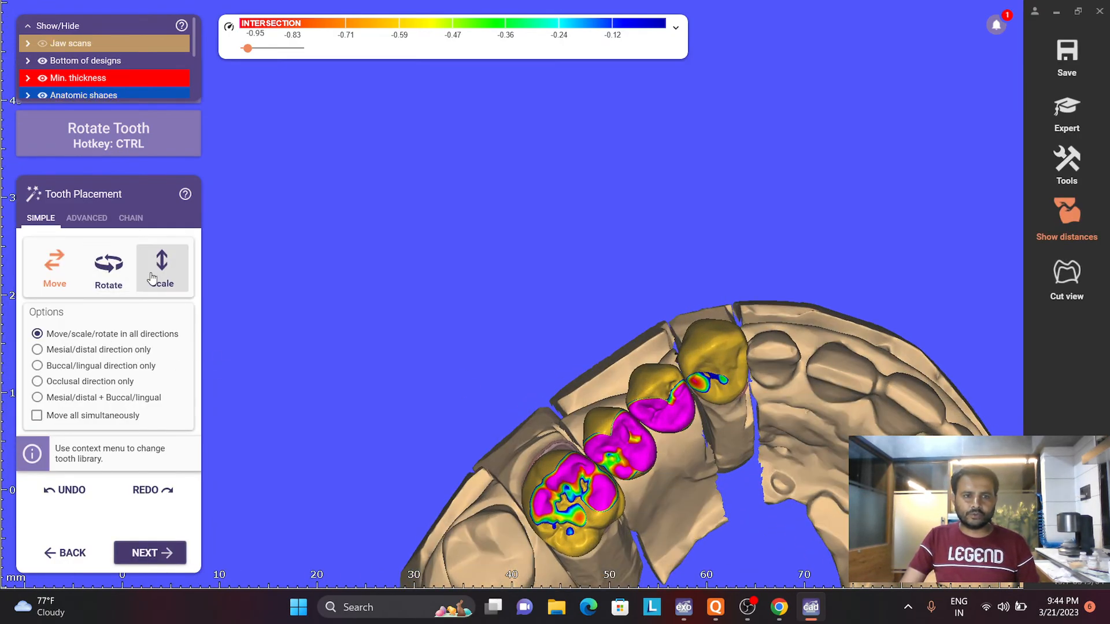
right_click(479, 293)
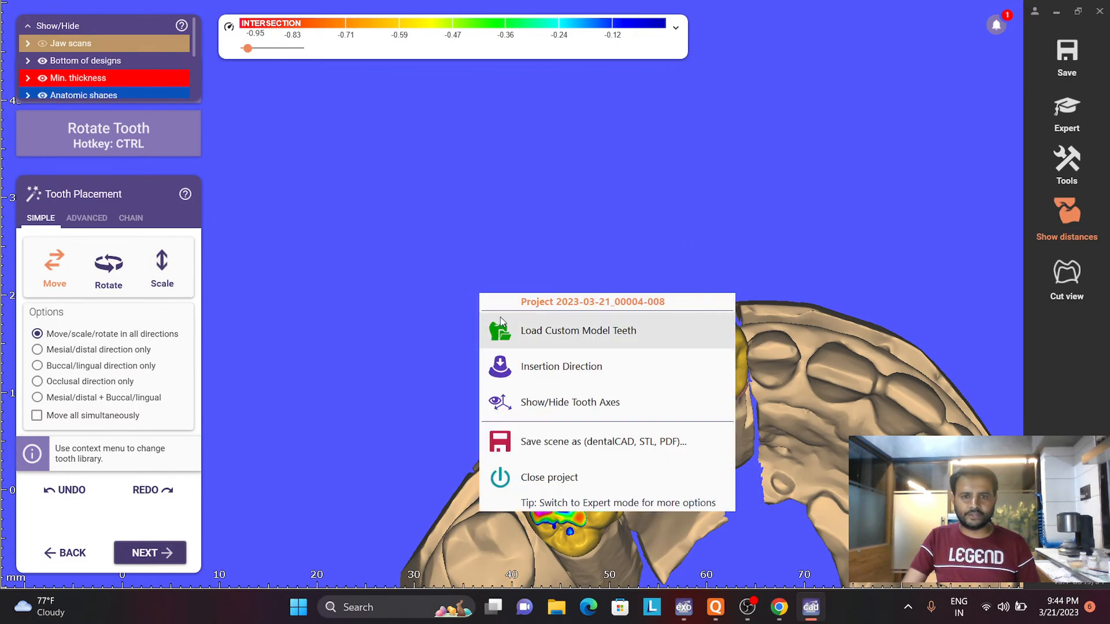
click(526, 334)
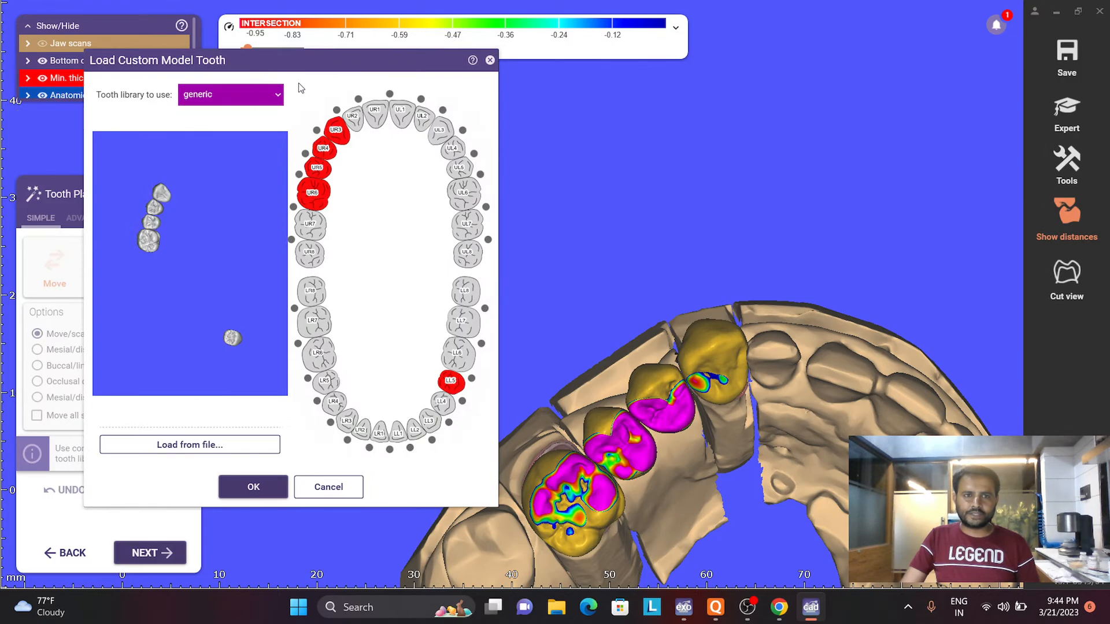
click(259, 97)
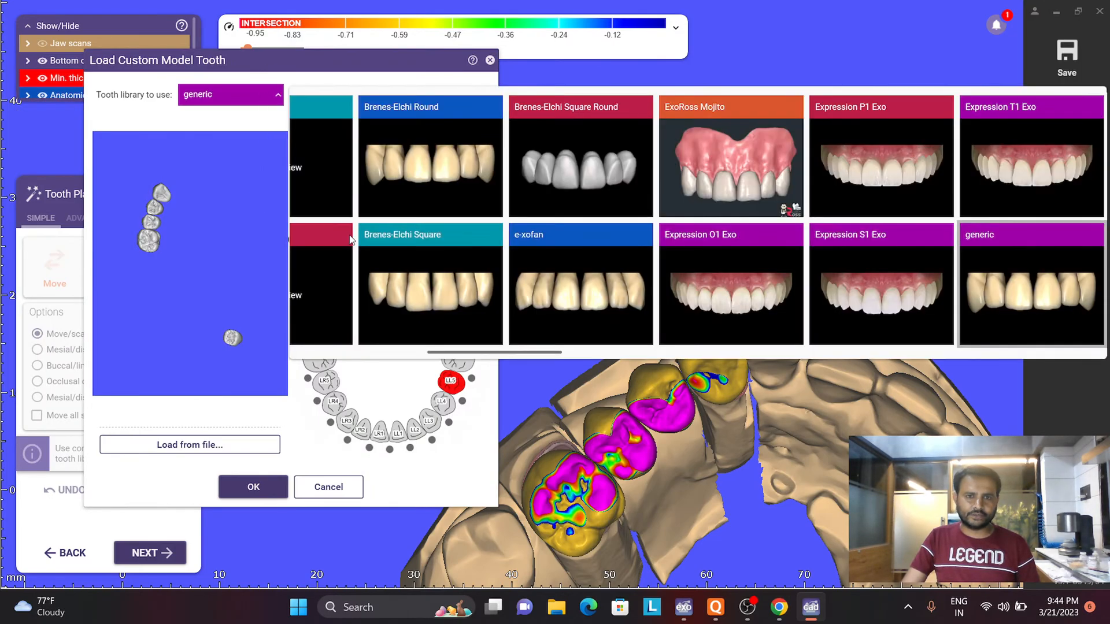
scroll(630, 246, down, 14)
scroll(647, 246, down, 5)
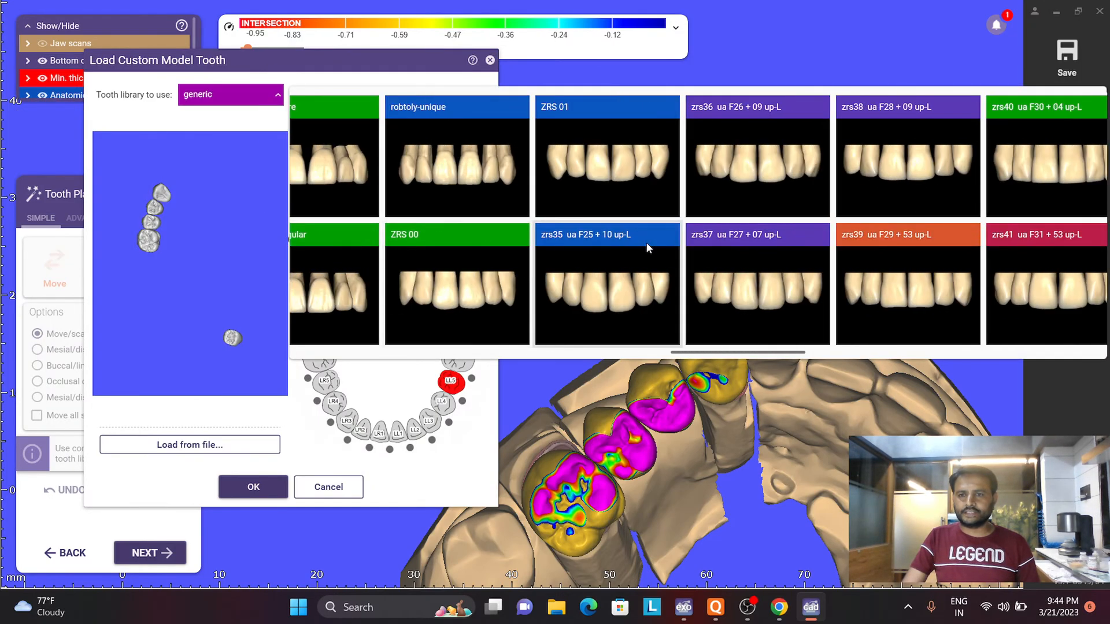
scroll(637, 258, up, 2)
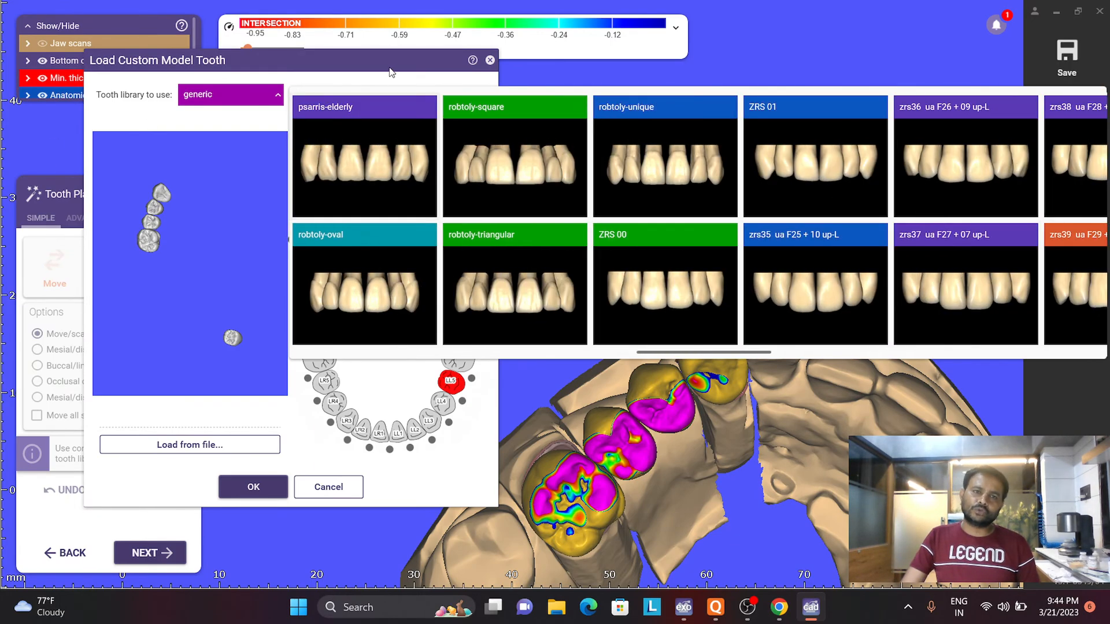
- Look through the remaining tooth libraries, keep generic, and reload the model teeth, discarding the previous designs
click(277, 99)
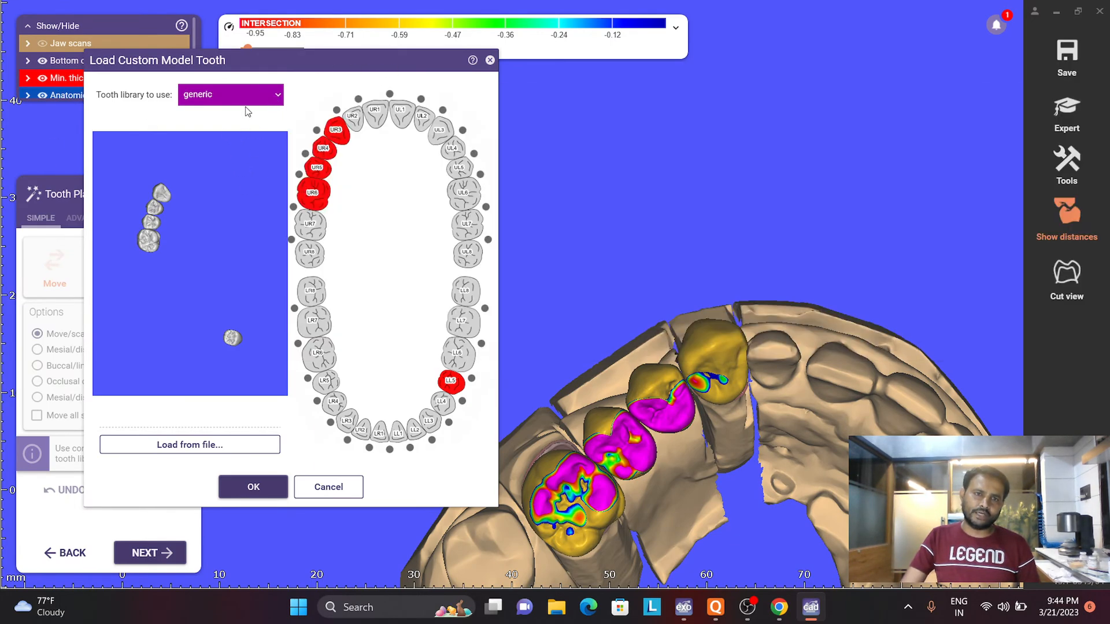
click(273, 99)
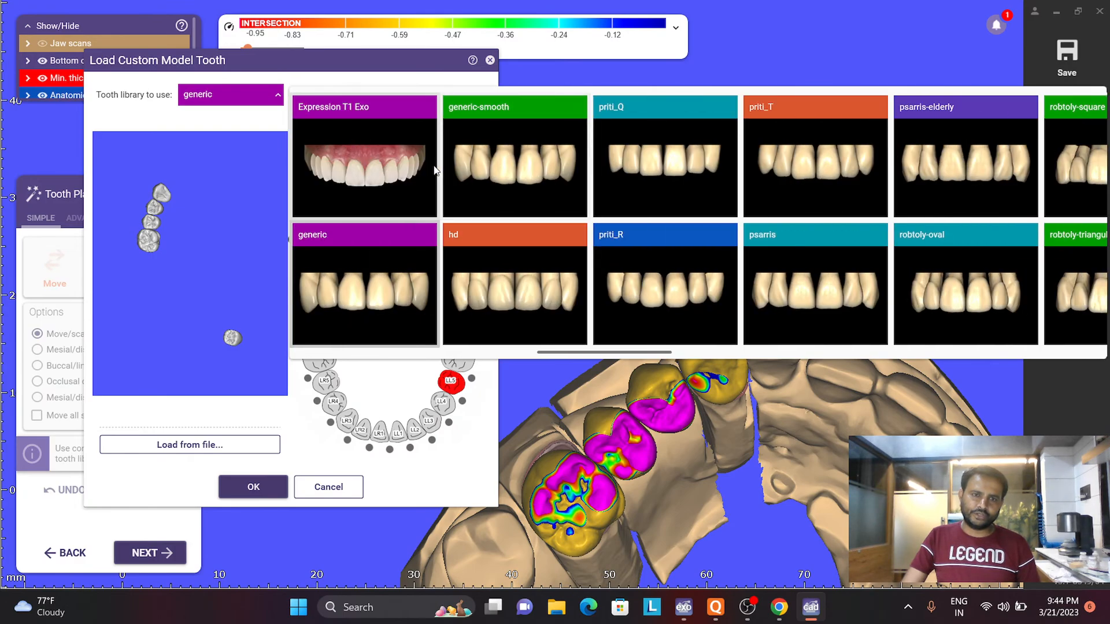
scroll(435, 174, up, 5)
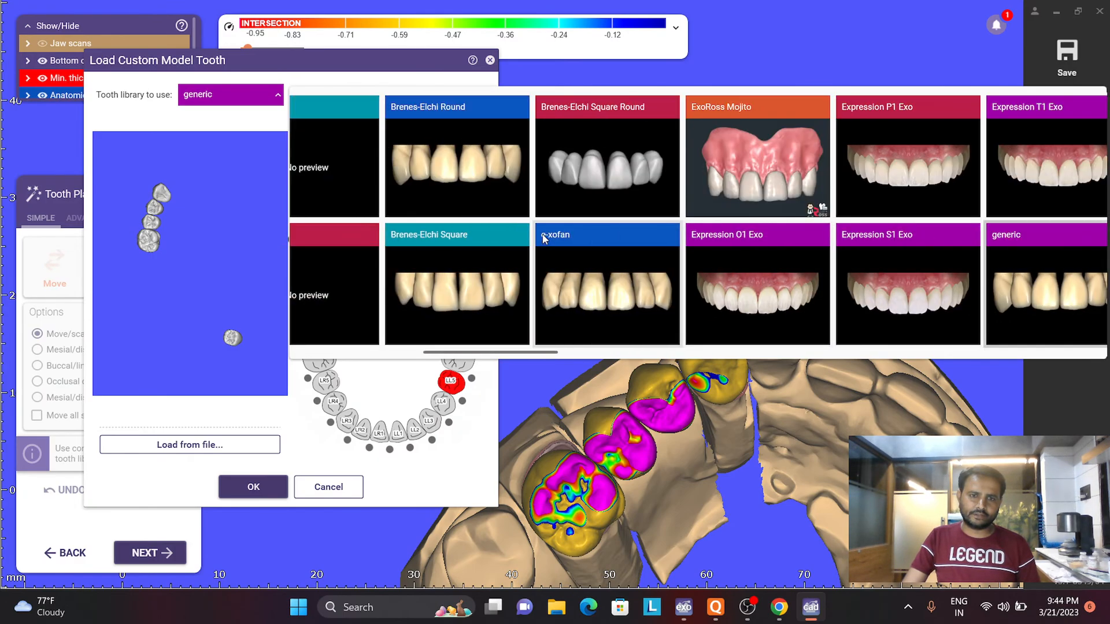
scroll(599, 254, up, 5)
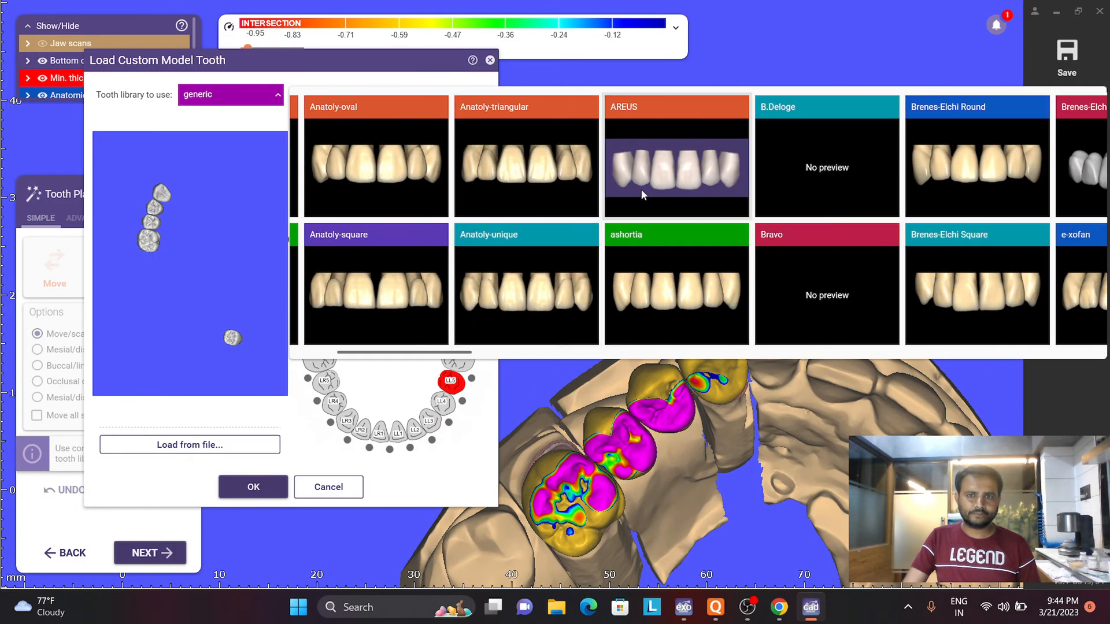
scroll(601, 217, up, 2)
scroll(578, 223, down, 3)
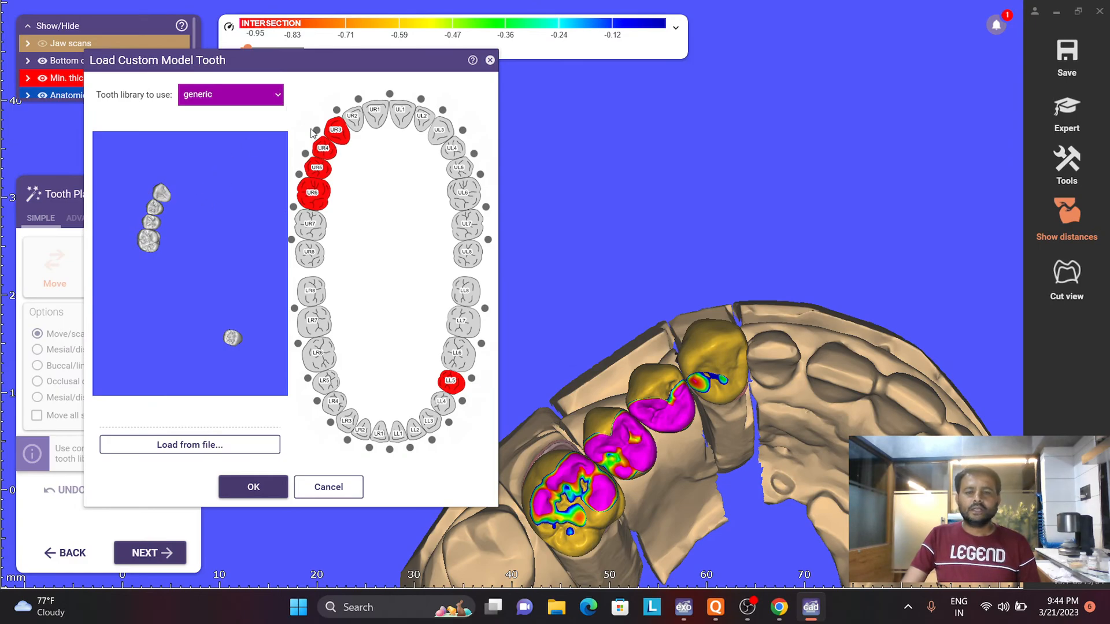
click(255, 487)
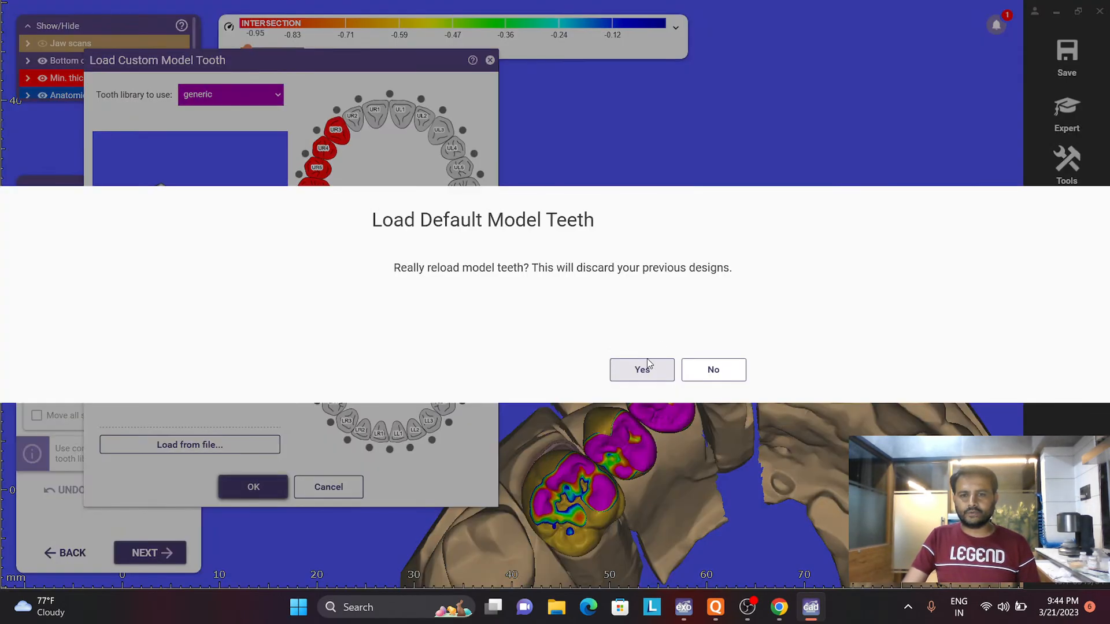
click(643, 371)
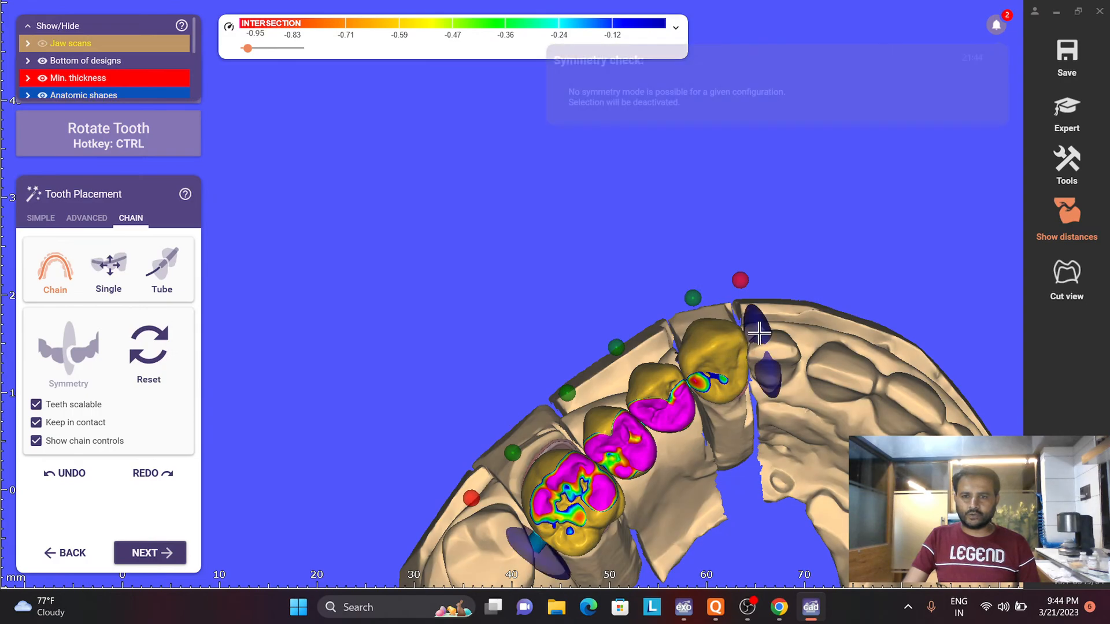
- Adjust the UR6-UR3 tooth chain by shifting its mesial end at UR3 lingually and nudging its distal end and UR5
drag(758, 357, 757, 354)
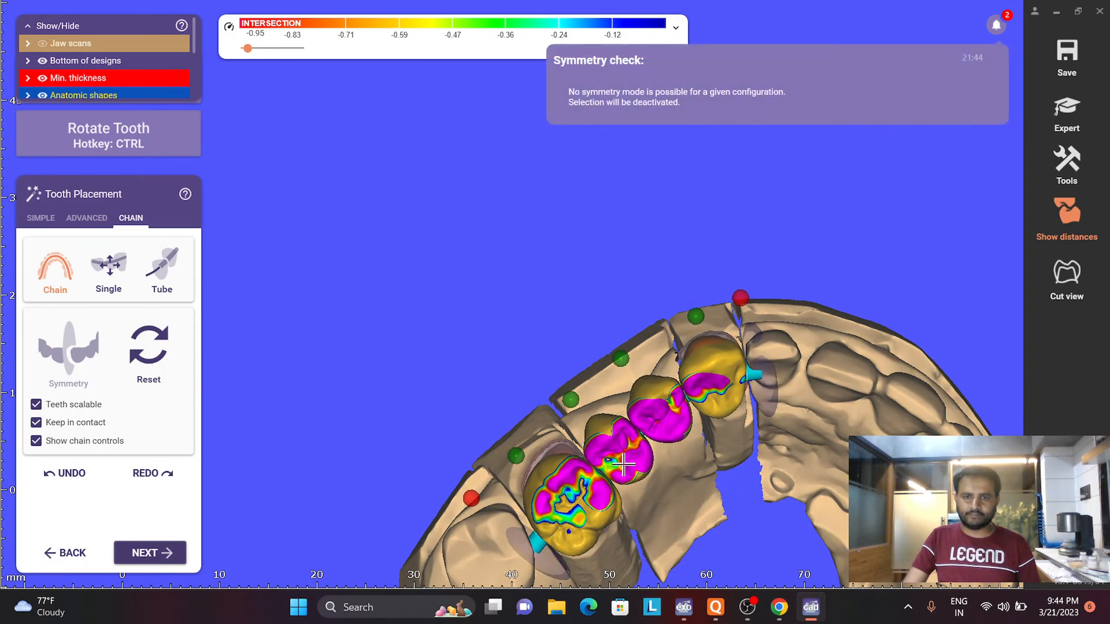
drag(537, 557, 535, 550)
scroll(536, 551, down, 4)
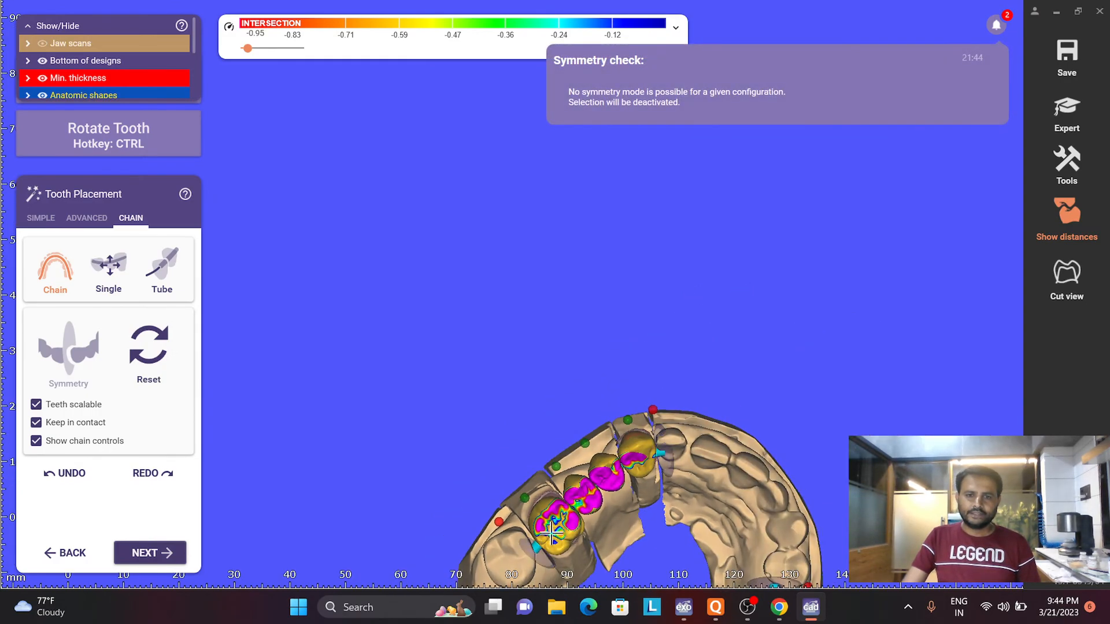
mouse_move(537, 551)
right_down()
mouse_move(544, 569)
mouse_move(546, 540)
right_up()
scroll(546, 540, up, 5)
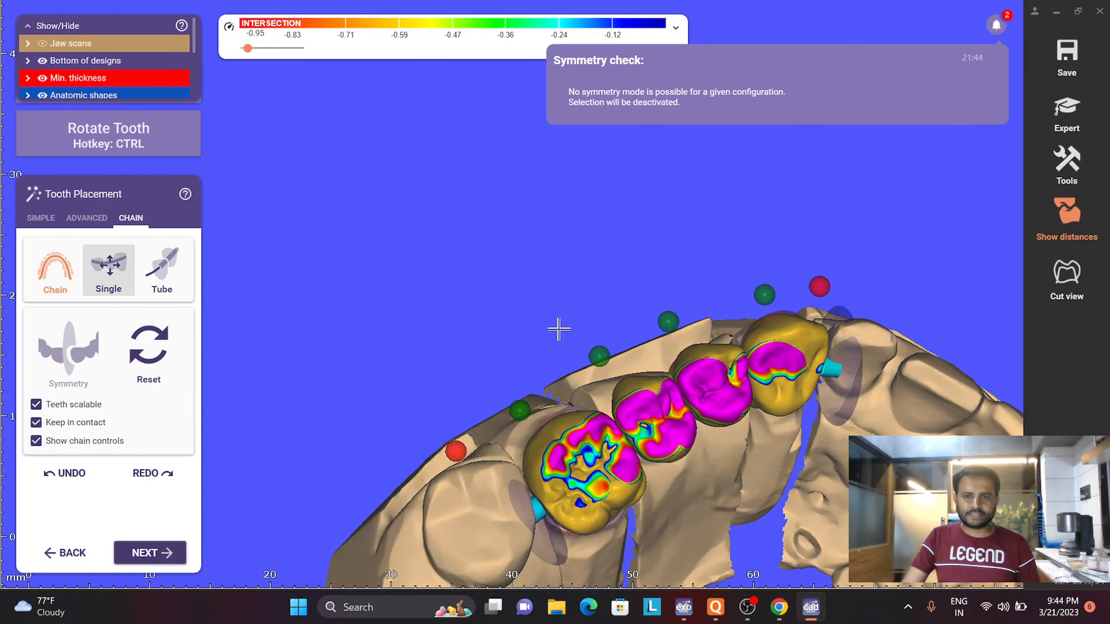
key(ctrl)
ctrl+drag(619, 447, 631, 444)
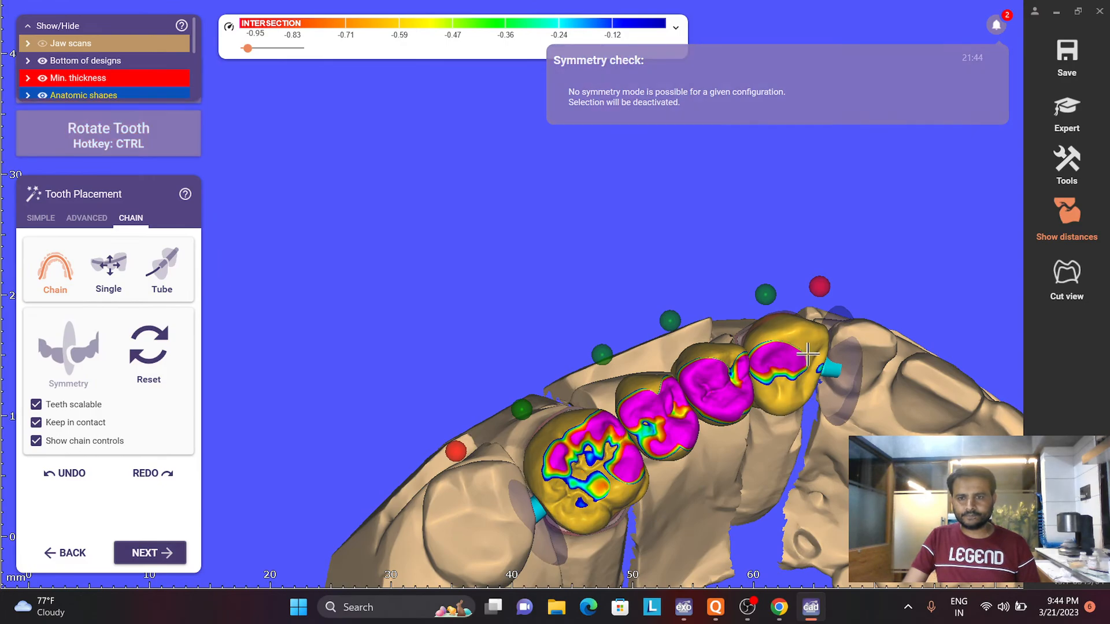
- Show the antagonist jaw and, in simple placement, move UR4 and UR5 toward the gum and UR4 closer to UR3
right_drag(794, 357, 717, 190)
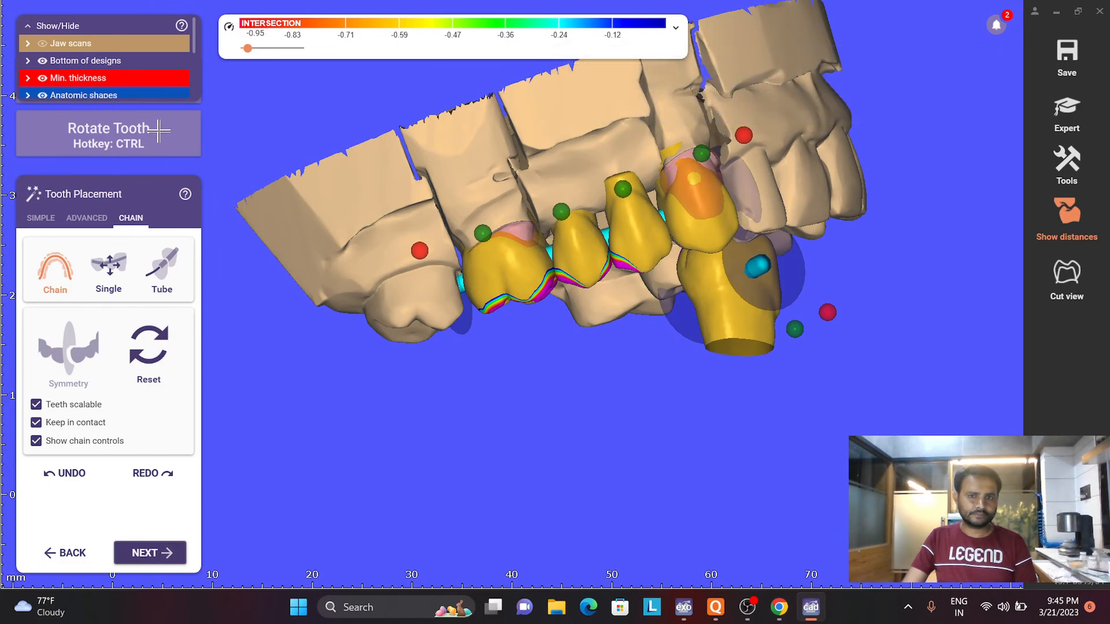
key(a)
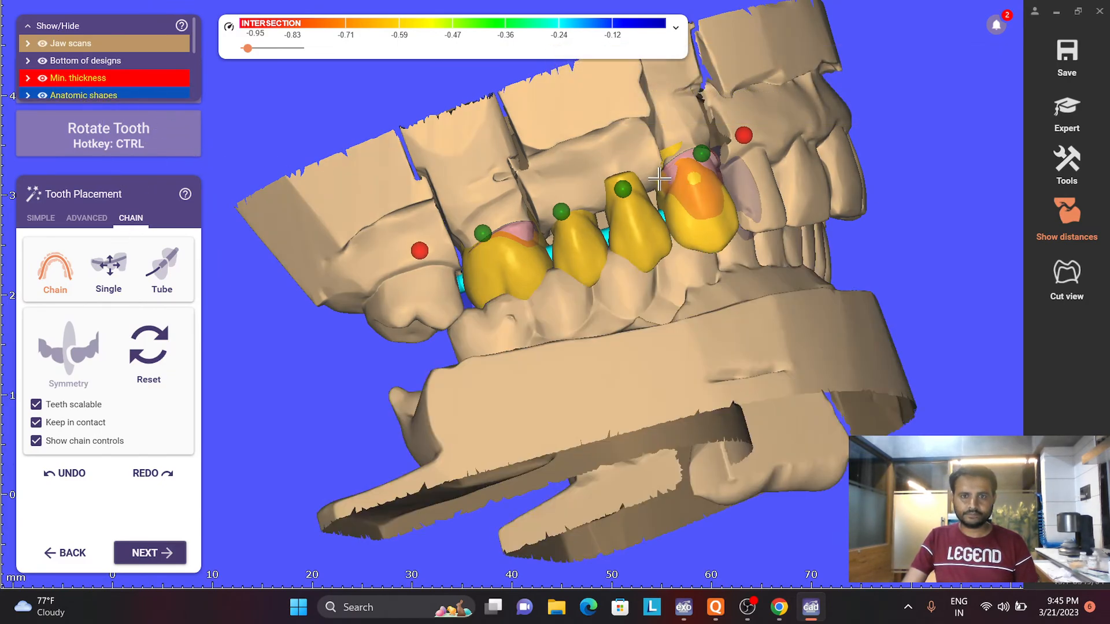
right_drag(665, 178, 658, 176)
scroll(659, 213, up, 4)
drag(658, 213, 669, 173)
click(41, 218)
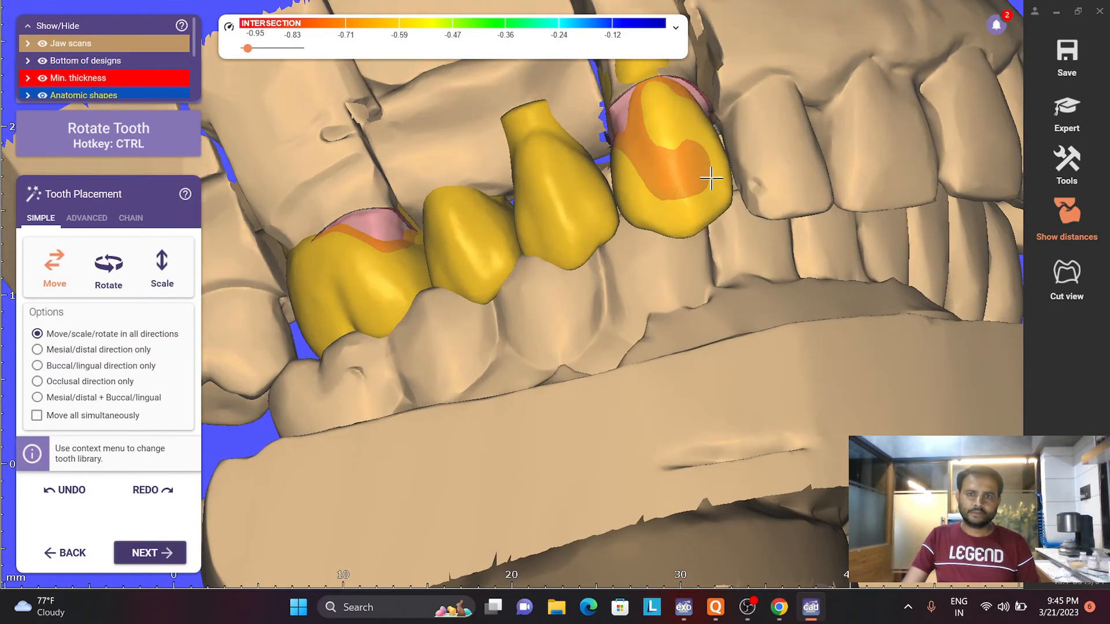
key(ctrl)
drag(574, 208, 584, 204)
drag(485, 254, 481, 248)
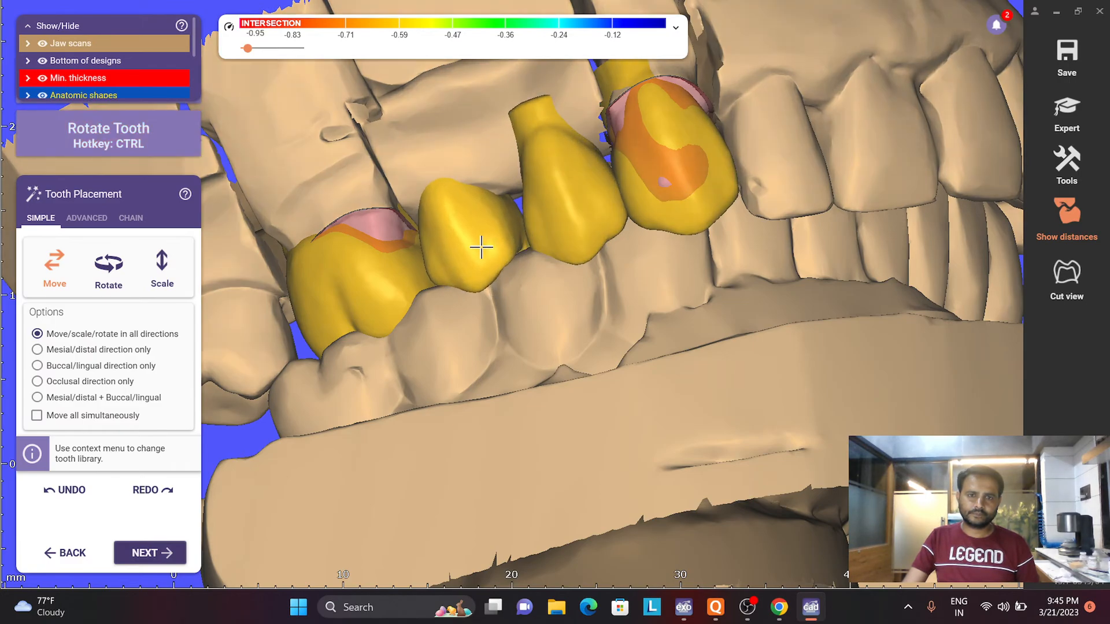
- Rotate UR4 to draw its neck into the ridge and nudge the neighbouring UR3 on the buccal side
right_drag(386, 317, 441, 284)
ctrl+drag(441, 284, 365, 280)
key(ctrl)
drag(641, 175, 638, 162)
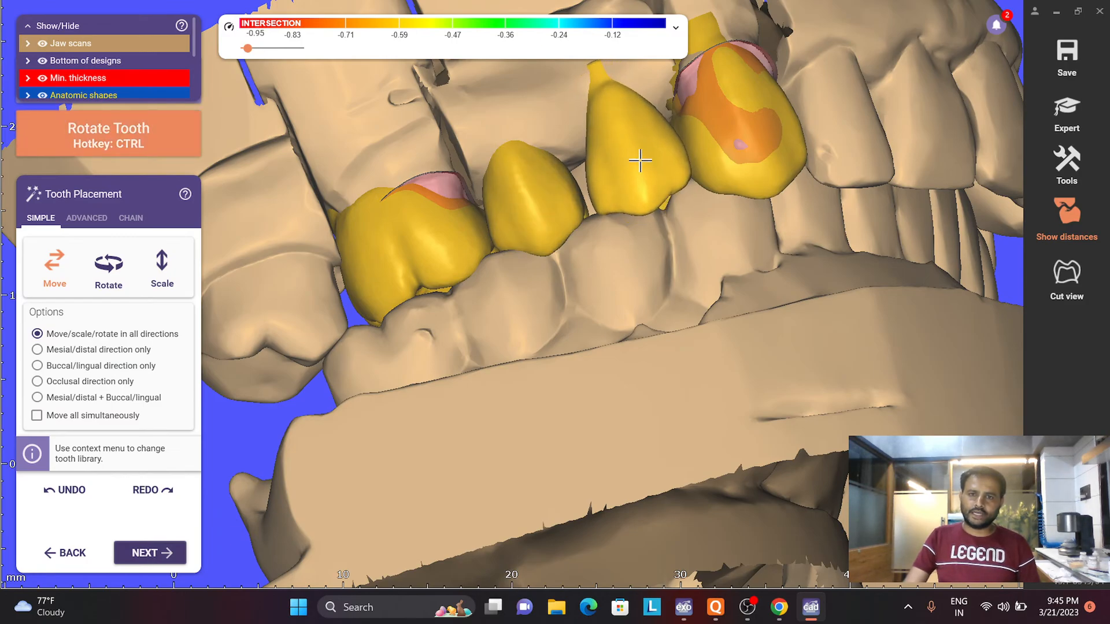
ctrl+drag(719, 135, 714, 131)
scroll(711, 149, down, 5)
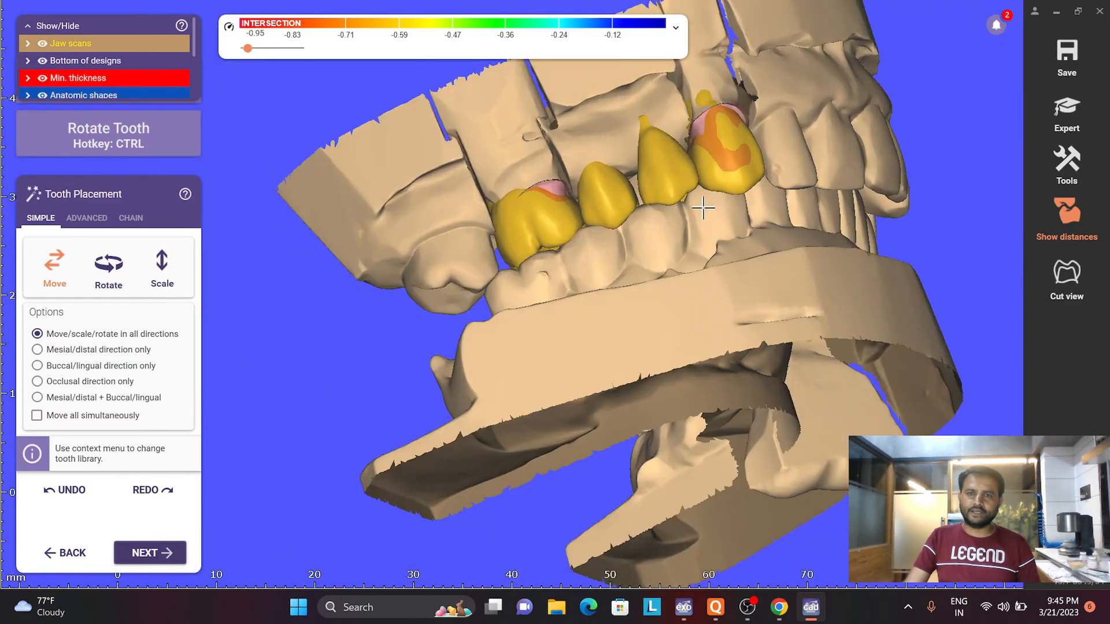
- Rotate UR4 further into the ridge and adjust UR5's position, judging both from the buccal side
right_drag(703, 210, 698, 194)
scroll(665, 193, up, 2)
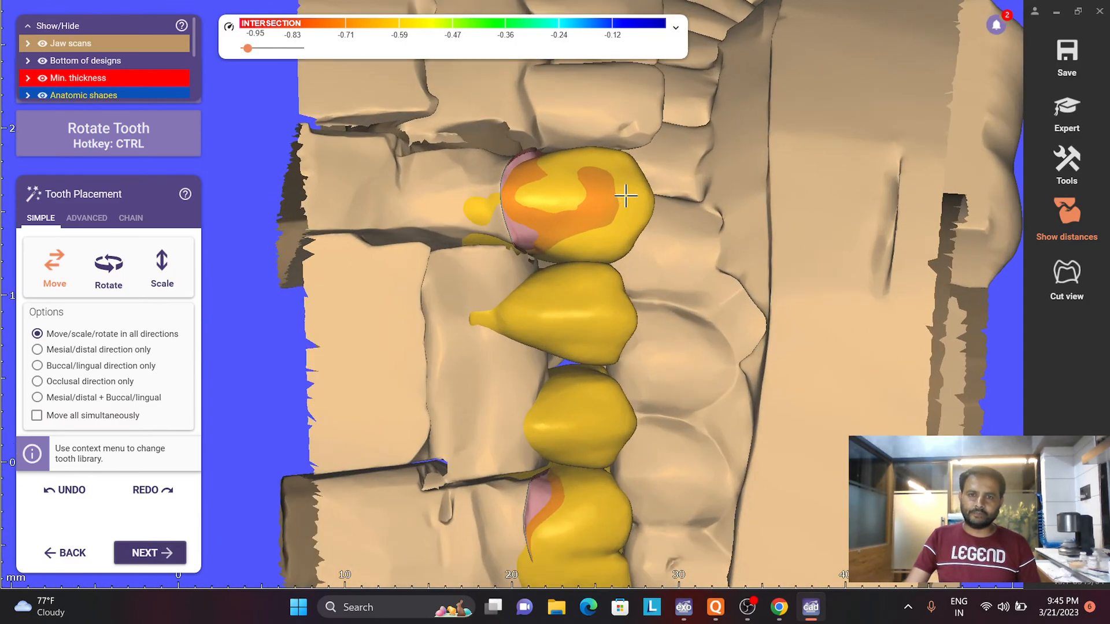
scroll(555, 329, up, 2)
key(ctrl)
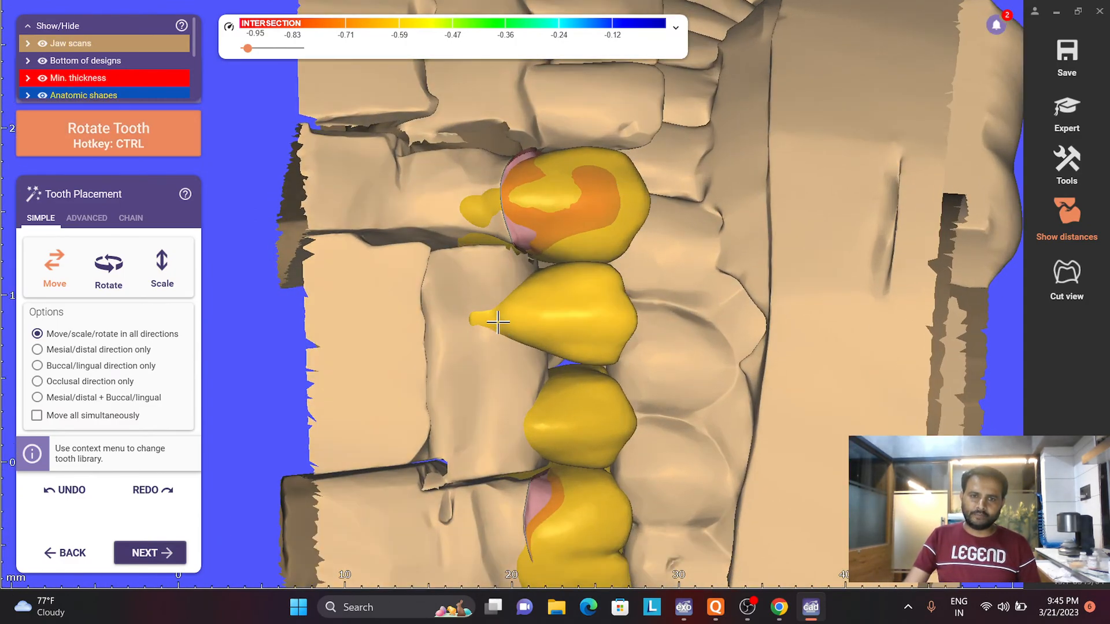
ctrl+drag(590, 300, 588, 297)
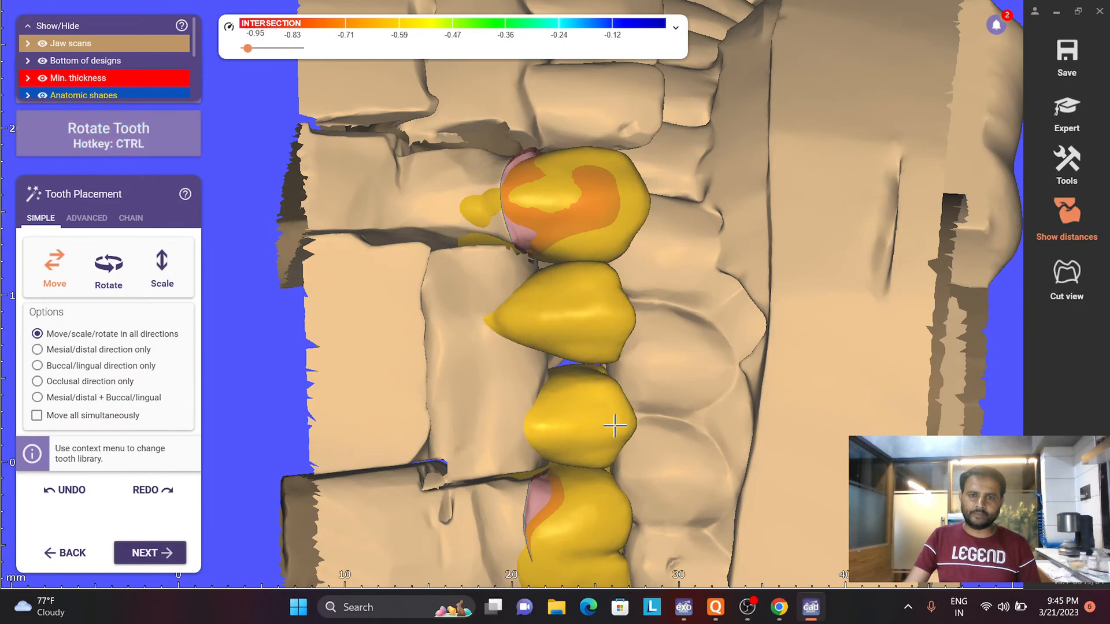
ctrl+drag(590, 431, 580, 413)
- Rotate UR3 to reduce the minimum-thickness area showing through its buccal surface
right_drag(555, 462, 542, 413)
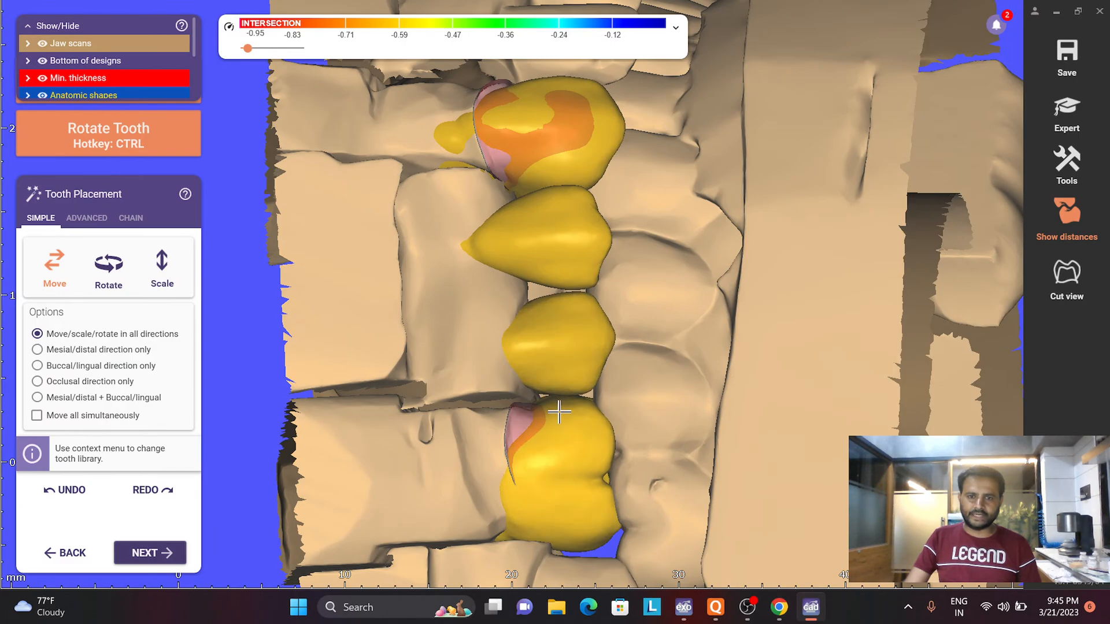
scroll(559, 412, down, 3)
scroll(526, 280, up, 4)
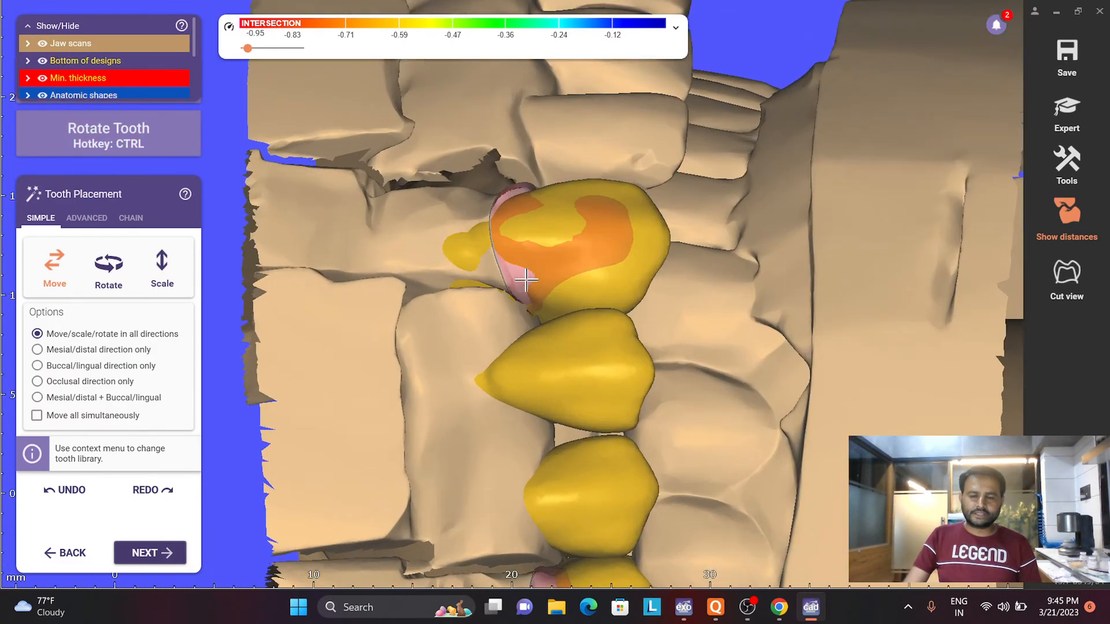
key(ctrl)
ctrl+drag(549, 289, 560, 295)
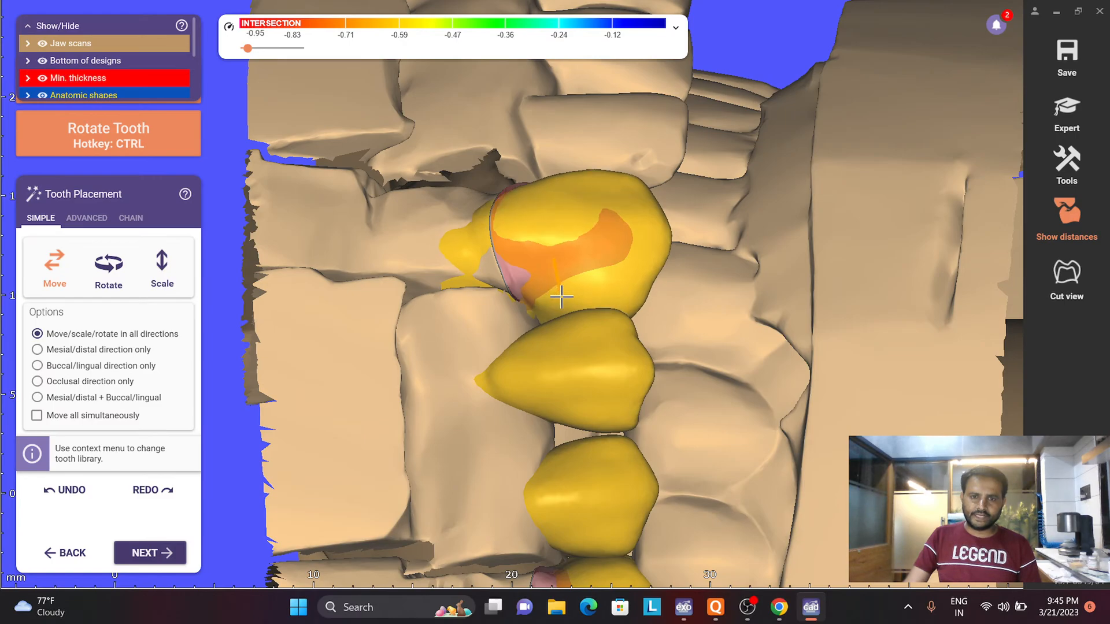
- Check the bridge teeth from the lingual side against the antagonist and proceed through crown generation to Free-Forming
scroll(560, 295, down, 4)
right_drag(560, 295, 517, 269)
scroll(575, 467, up, 2)
key(ctrl)
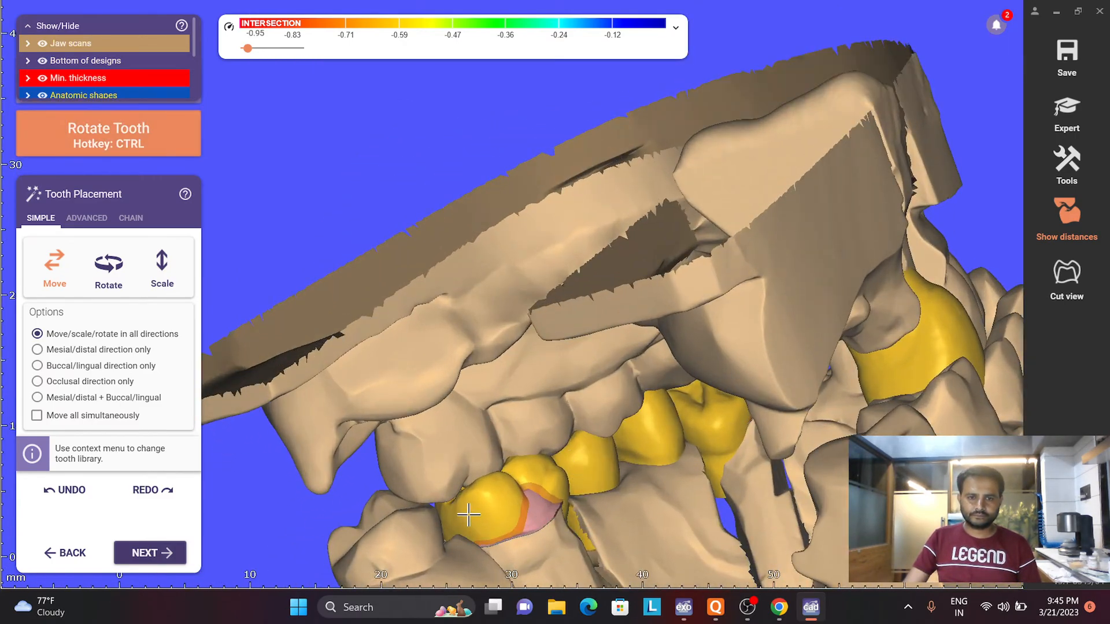
scroll(469, 515, down, 3)
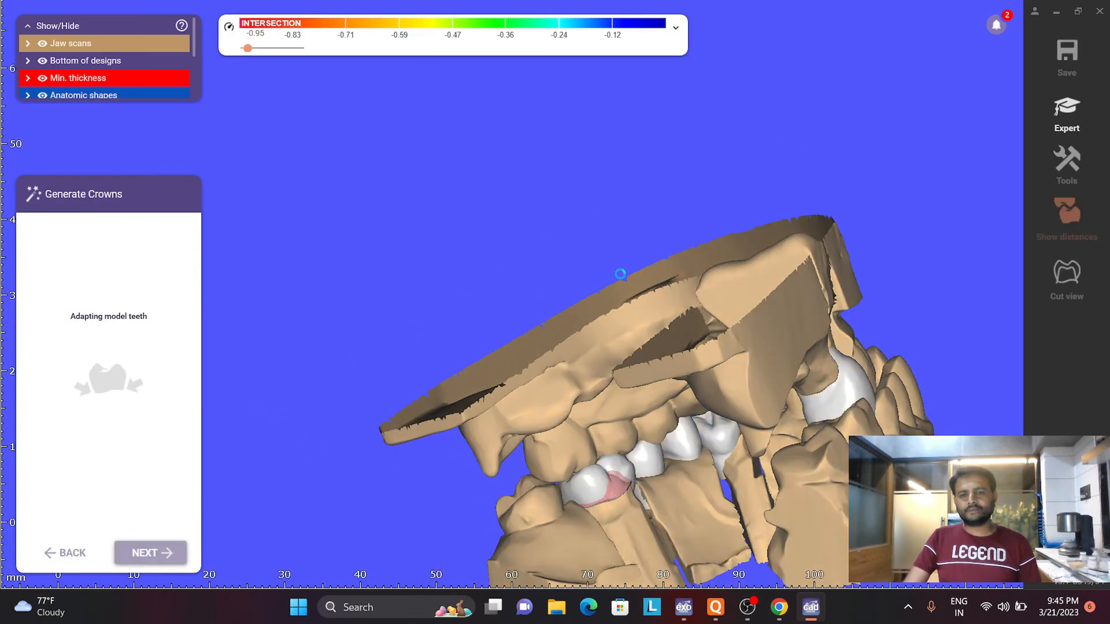
mouse_move(622, 275)
right_down()
mouse_move(637, 321)
mouse_move(626, 280)
right_up()
scroll(625, 280, up, 3)
scroll(679, 331, up, 2)
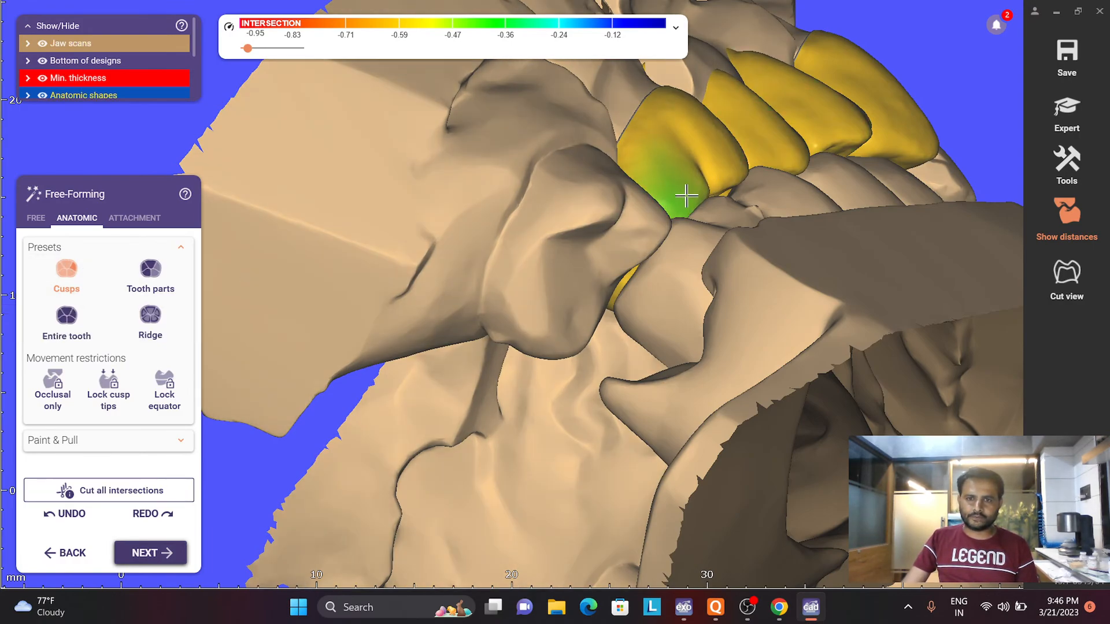
- Choose the Tooth parts preset for anatomic free-forming and hide the antagonist to expose the bridge's occlusal surfaces
click(141, 283)
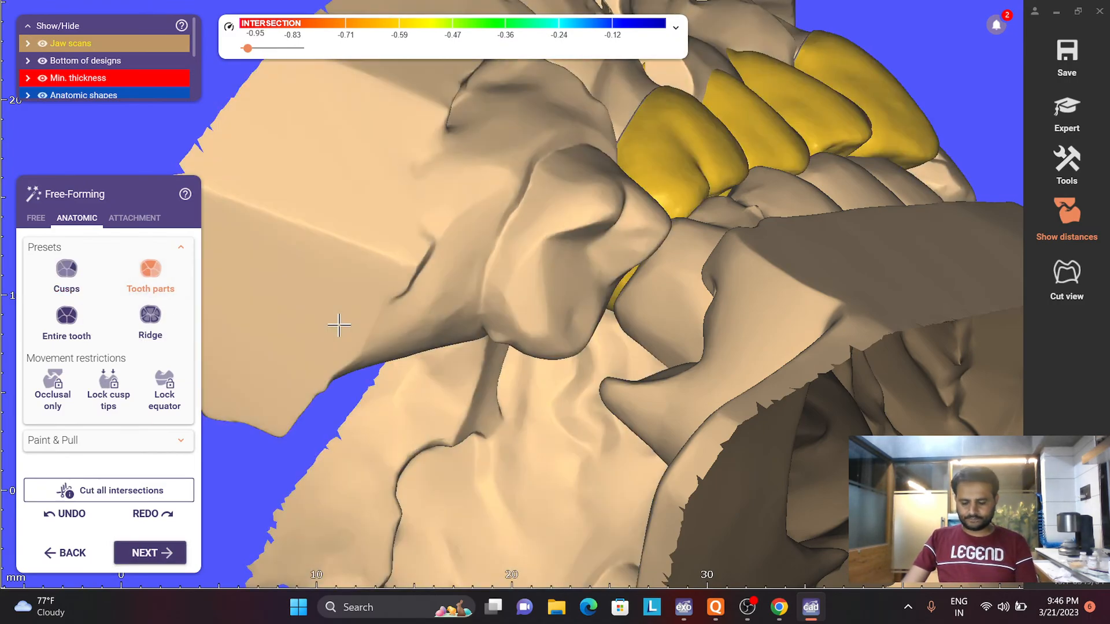
key(ctrl+a)
right_drag(339, 325, 286, 295)
middle_drag(508, 220, 515, 324)
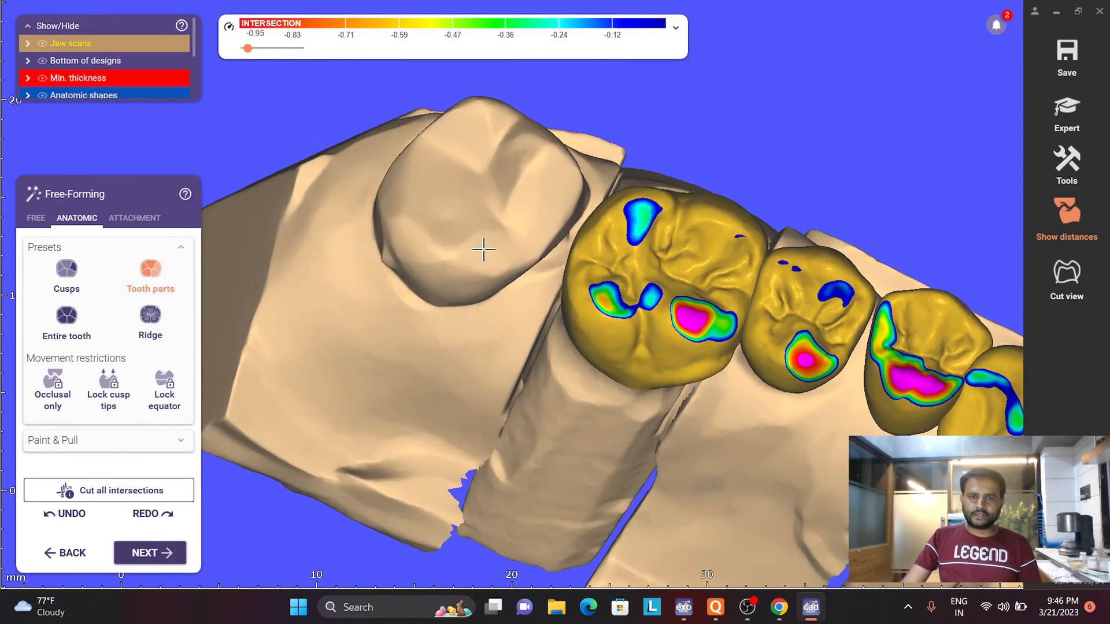
- Extend UR6's distal part toward the neighbouring molar, then choose the Entire tooth preset and undo a trial shift of the whole crown
drag(572, 244, 561, 243)
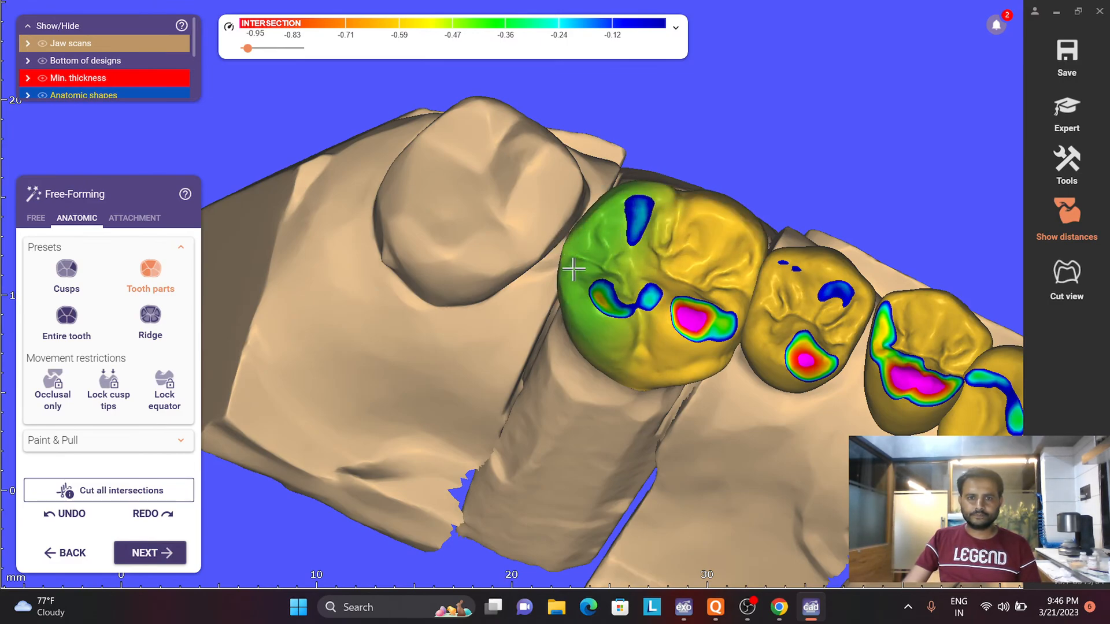
click(66, 317)
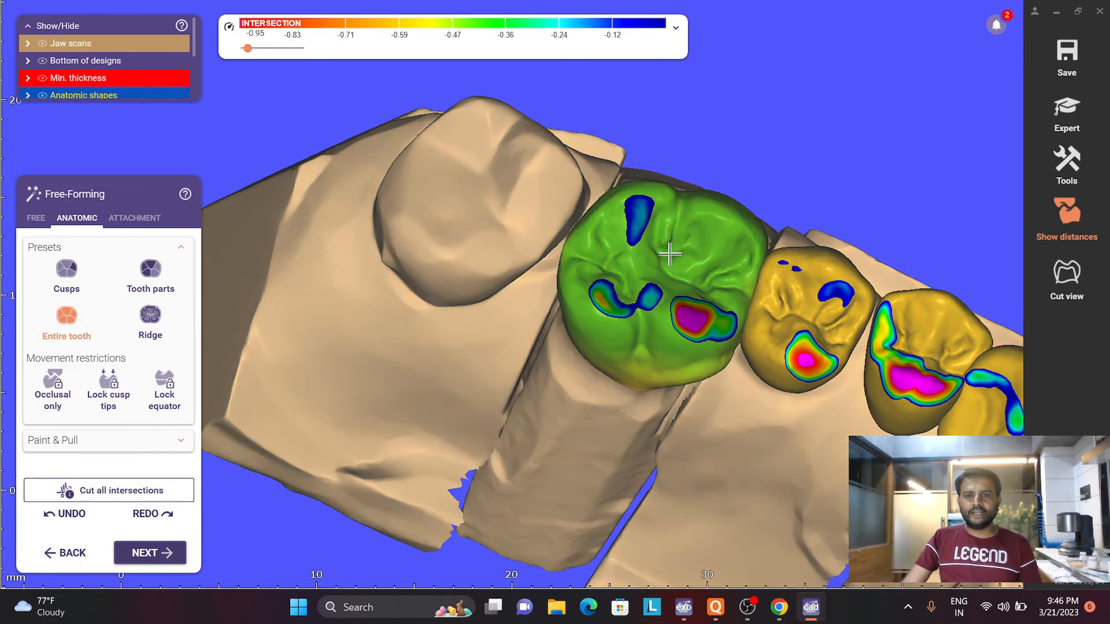
mouse_move(670, 254)
mouse_down()
mouse_move(667, 274)
mouse_move(678, 258)
mouse_move(667, 276)
mouse_move(663, 266)
mouse_up()
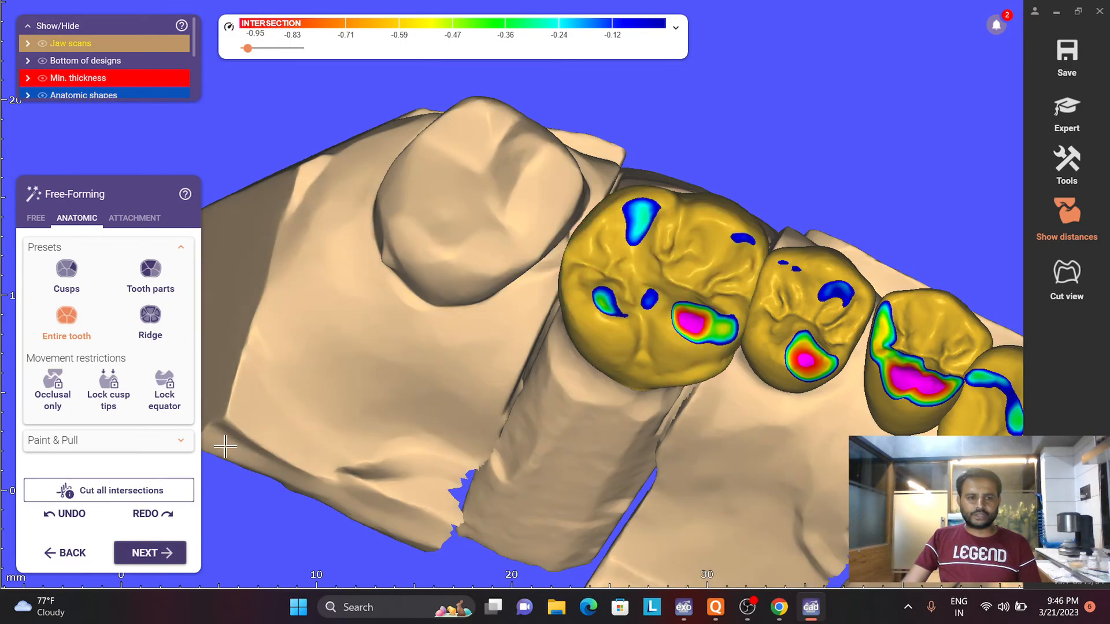
key(ctrl+z)
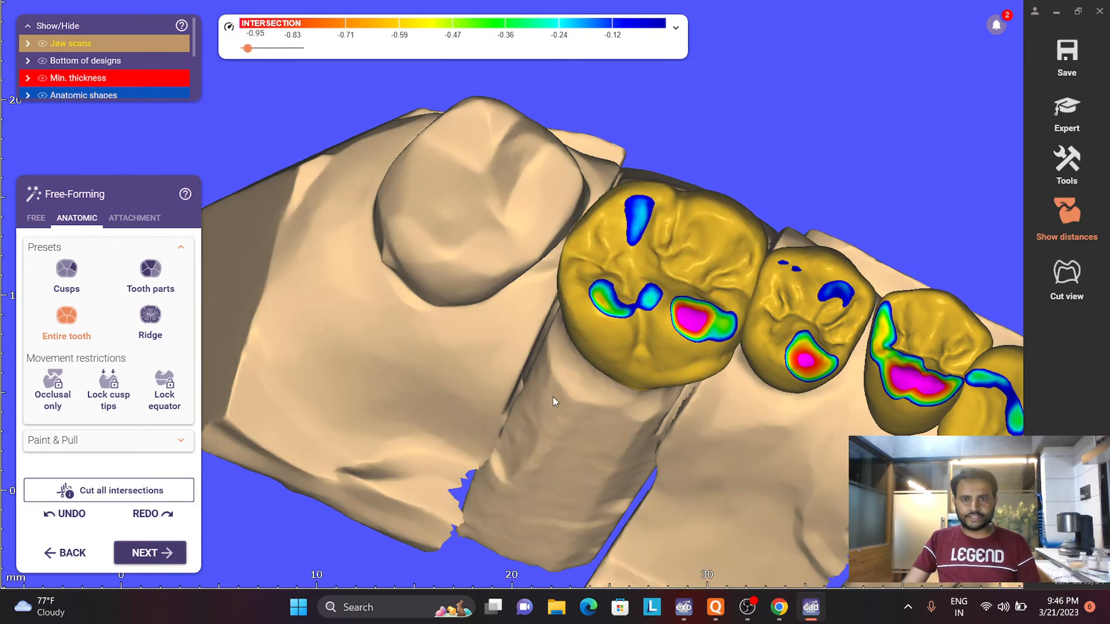
- Examine the bridge teeth and pontic bases from the occlusal, basal and lingual sides
scroll(552, 397, down, 3)
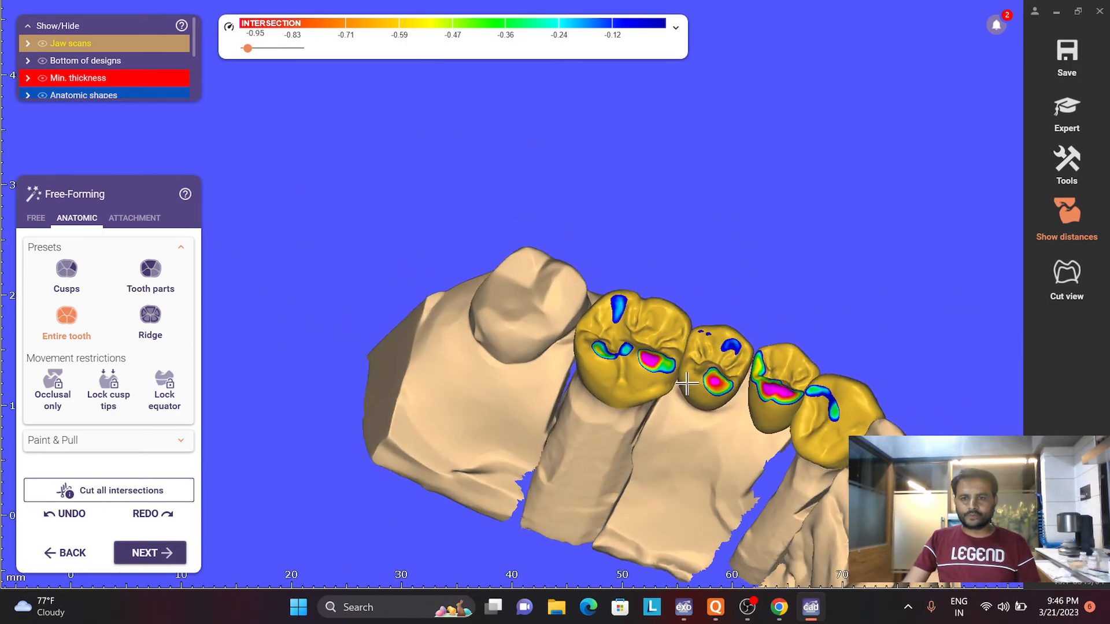
scroll(751, 424, up, 3)
scroll(738, 424, down, 4)
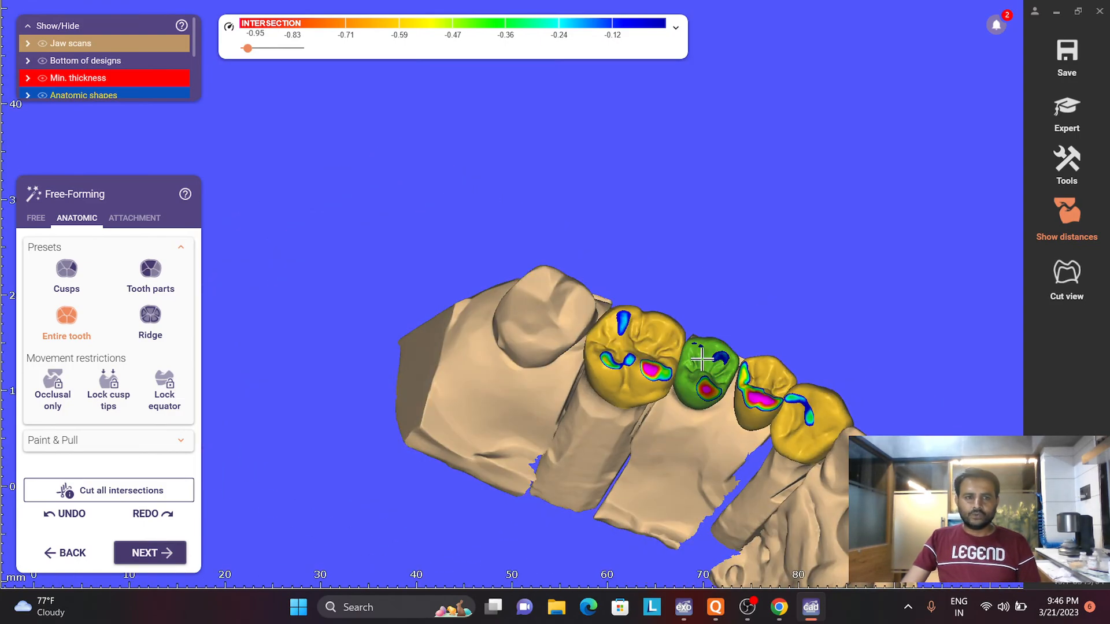
right_drag(702, 364, 575, 419)
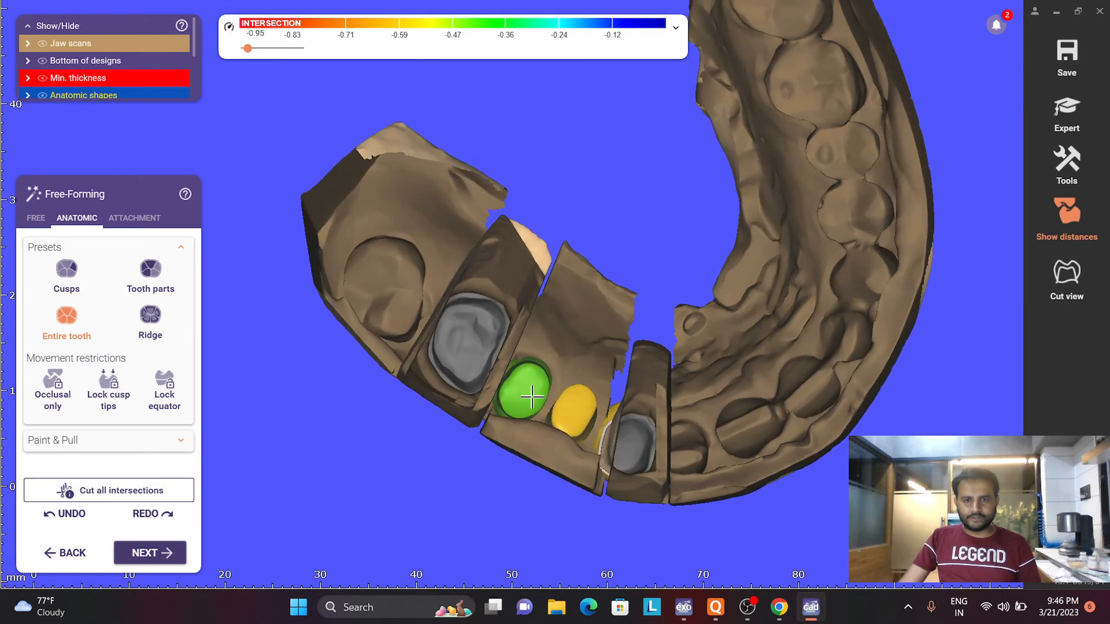
right_drag(543, 412, 561, 489)
scroll(560, 323, up, 4)
right_drag(571, 315, 605, 255)
scroll(783, 346, down, 4)
scroll(613, 234, up, 4)
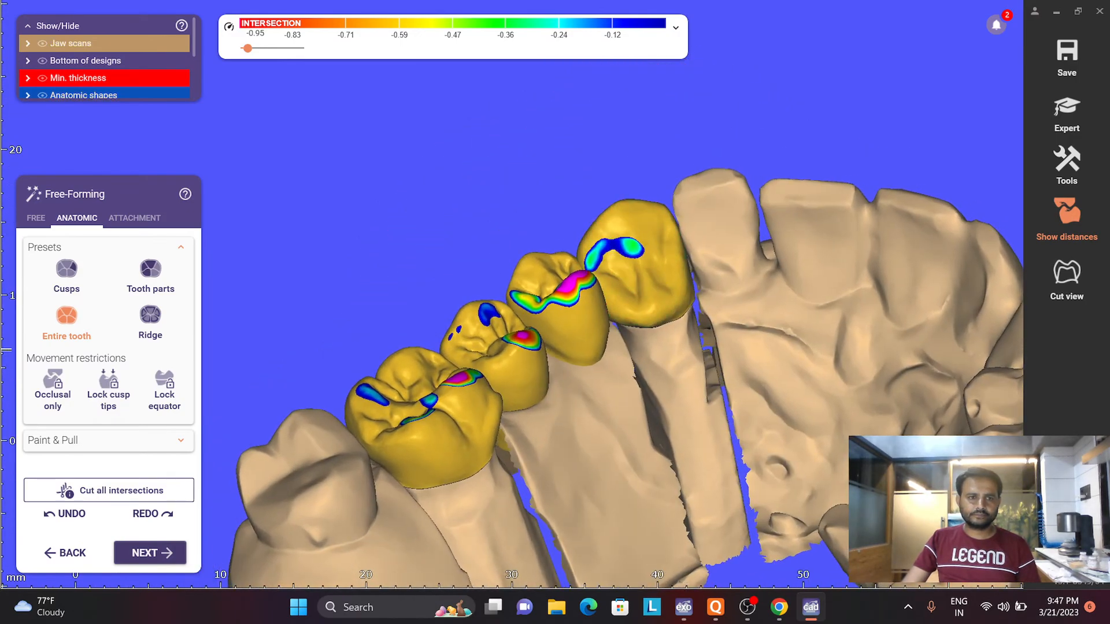
- Choose the Smooth/Flatten brush at a larger size and examine the bridge's buccal contours and the pontic bases
click(35, 219)
click(109, 260)
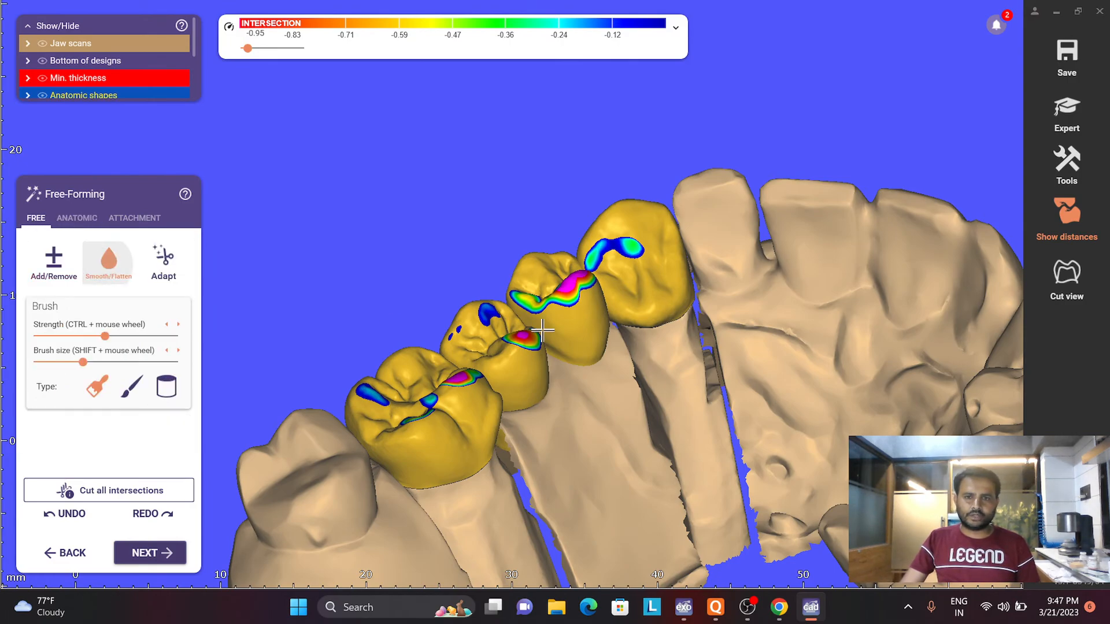
scroll(692, 301, up, 3)
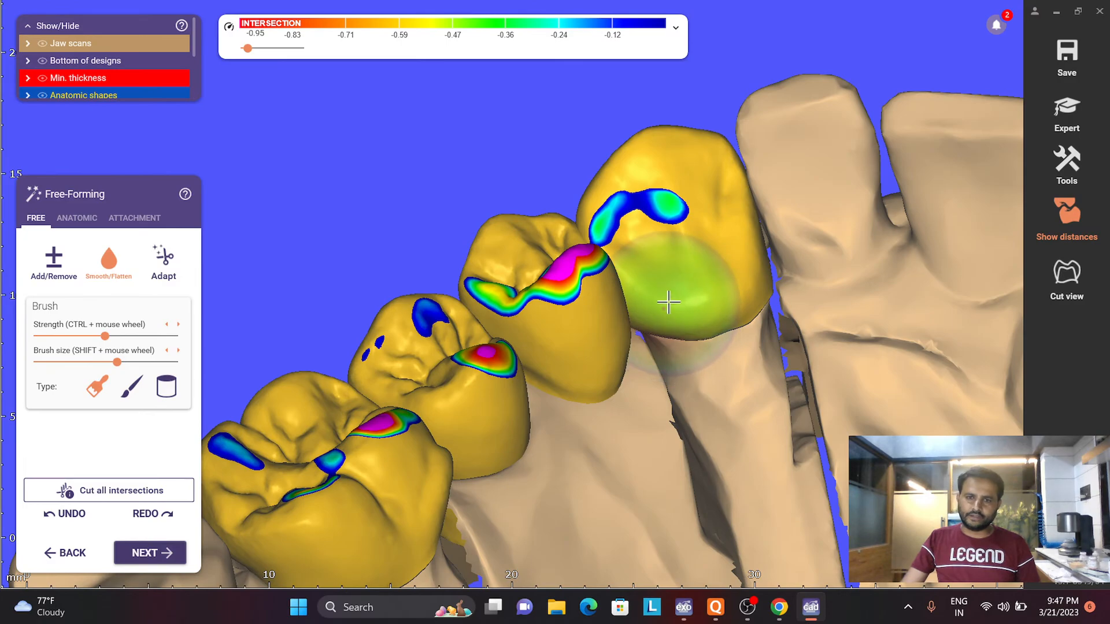
right_drag(731, 293, 551, 409)
right_drag(486, 374, 494, 405)
scroll(485, 393, down, 3)
right_drag(587, 317, 572, 462)
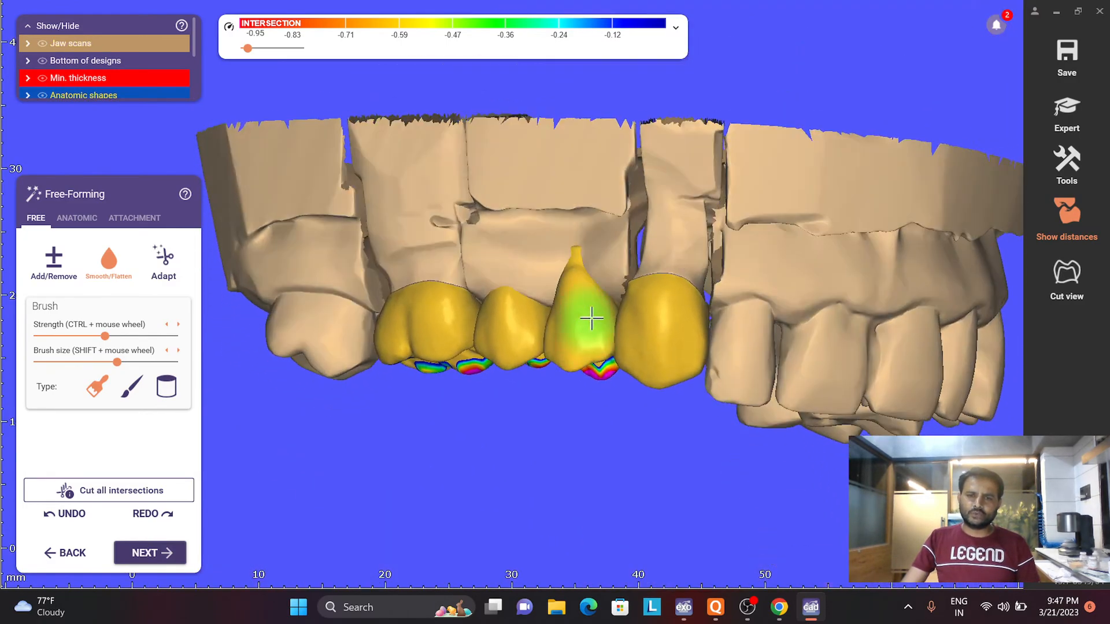
scroll(659, 292, up, 3)
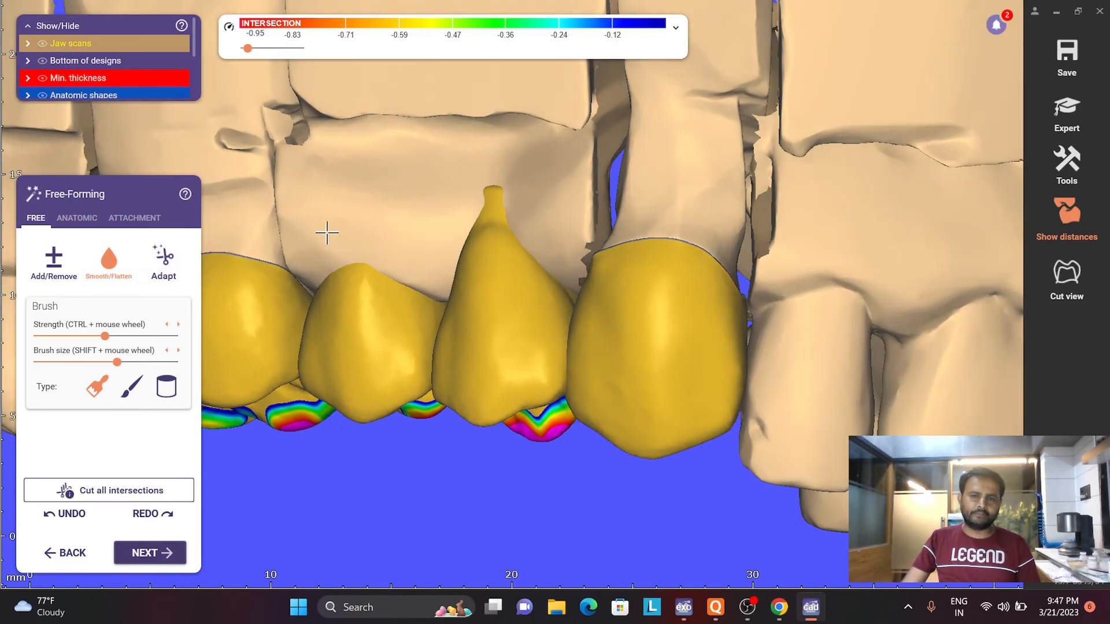
scroll(327, 233, down, 3)
mouse_move(442, 234)
right_down()
mouse_move(461, 176)
mouse_move(508, 169)
right_up()
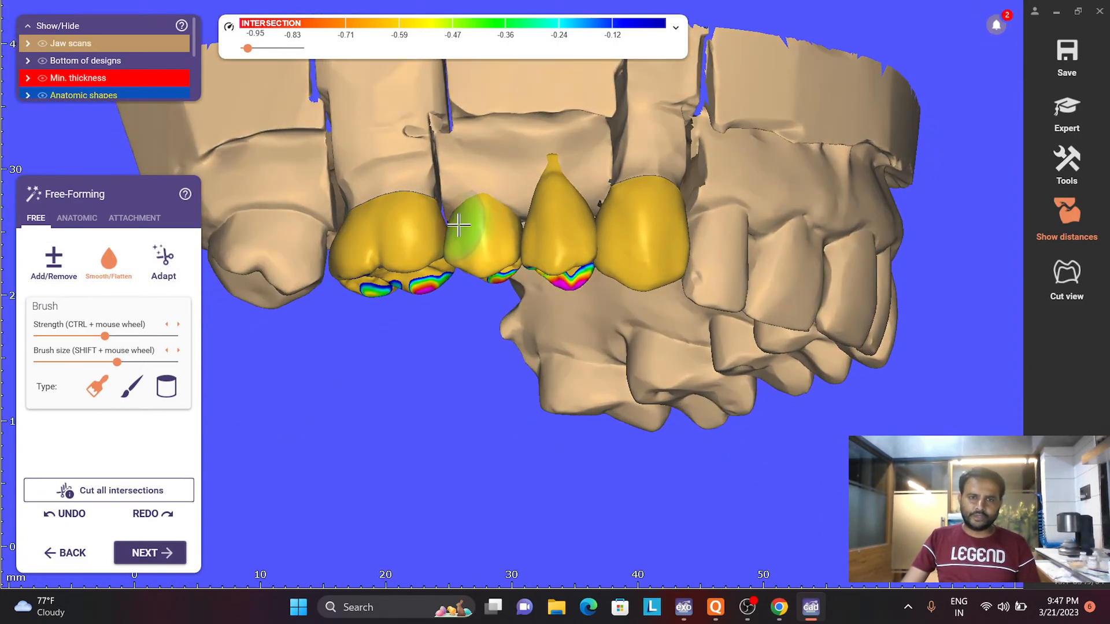
scroll(549, 140, down, 3)
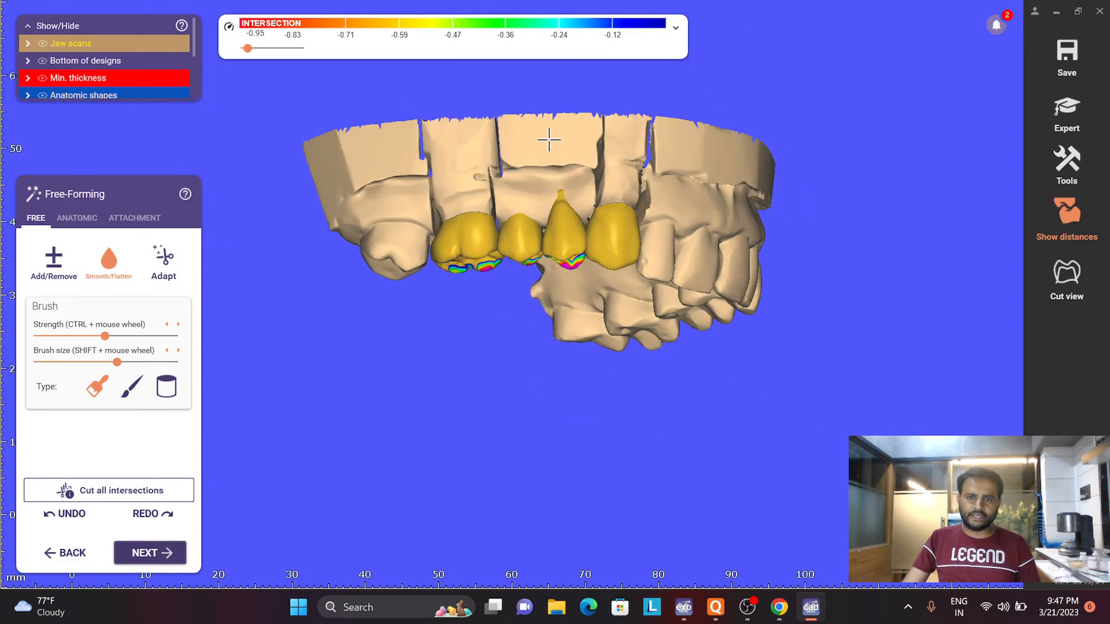
right_drag(549, 140, 548, 146)
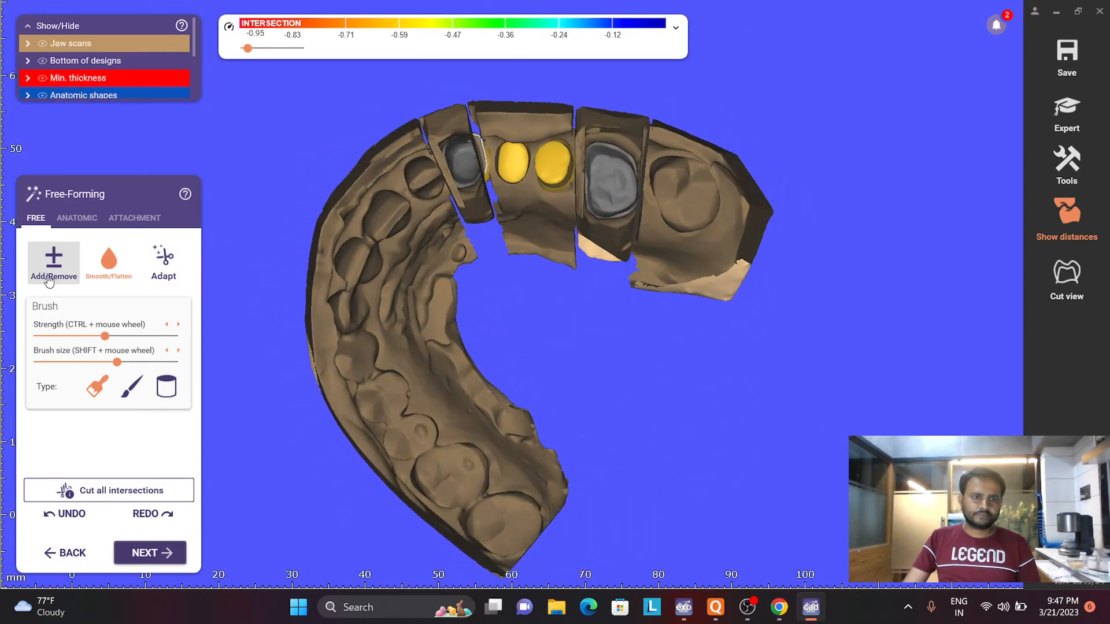
- Adapt the basal surfaces of the UR4 and UR5 pontics to the ridge with a 0 mm distance
click(77, 218)
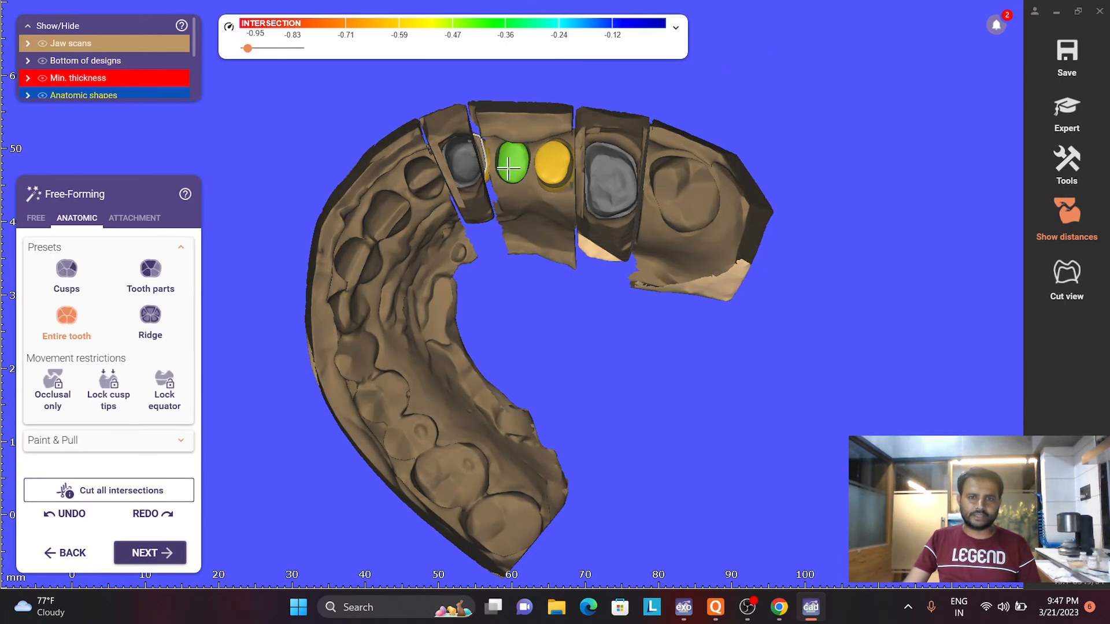
right_drag(507, 172, 403, 241)
right_drag(569, 292, 596, 255)
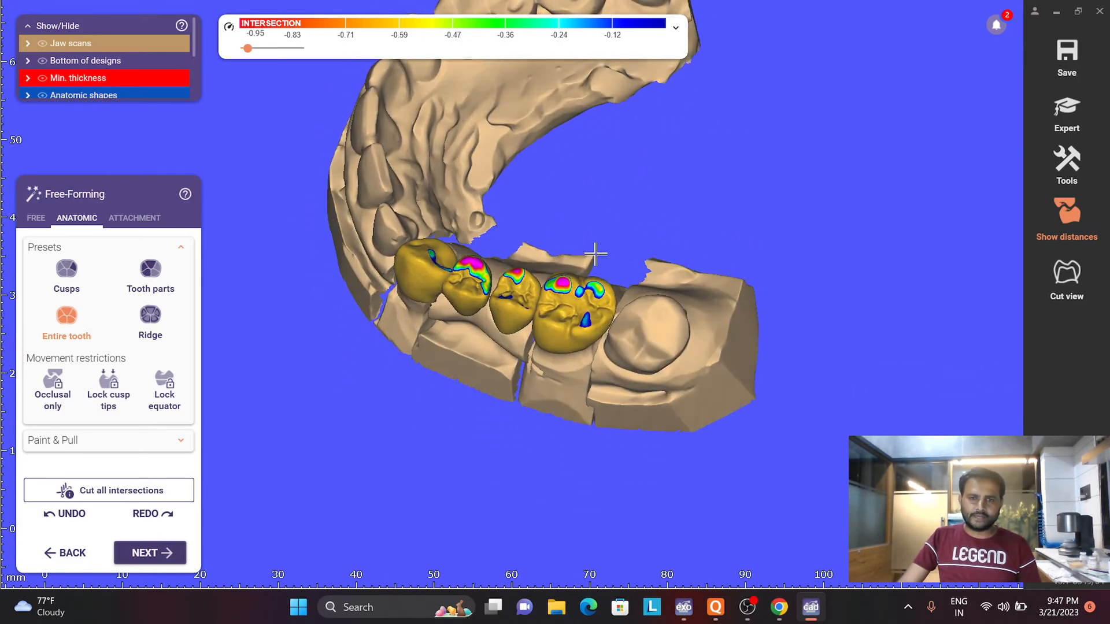
scroll(584, 291, up, 4)
right_drag(533, 321, 527, 325)
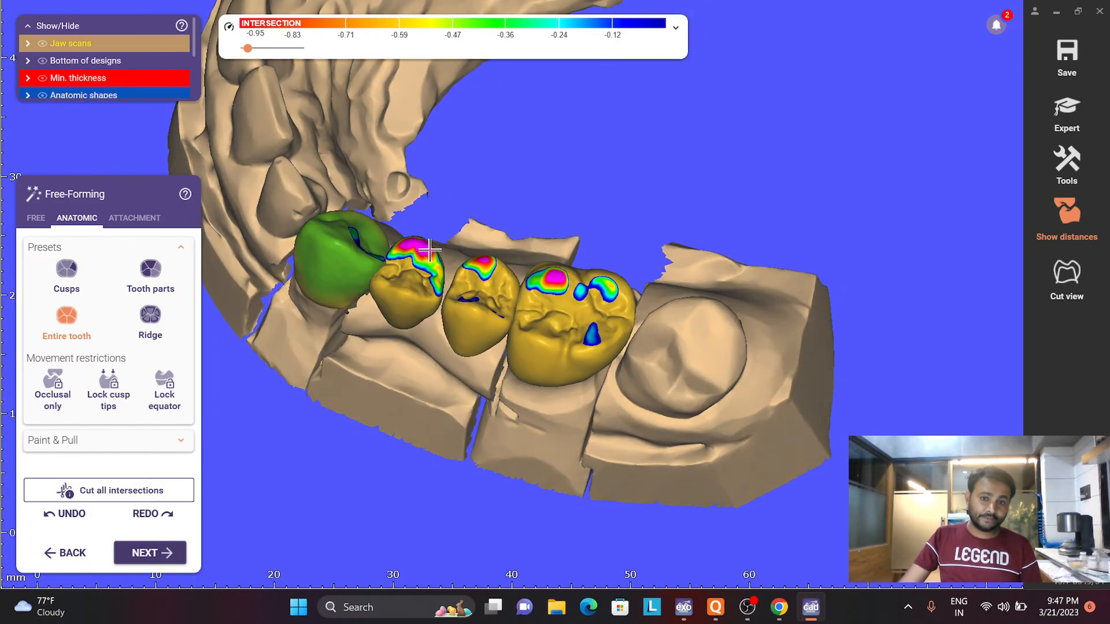
click(36, 218)
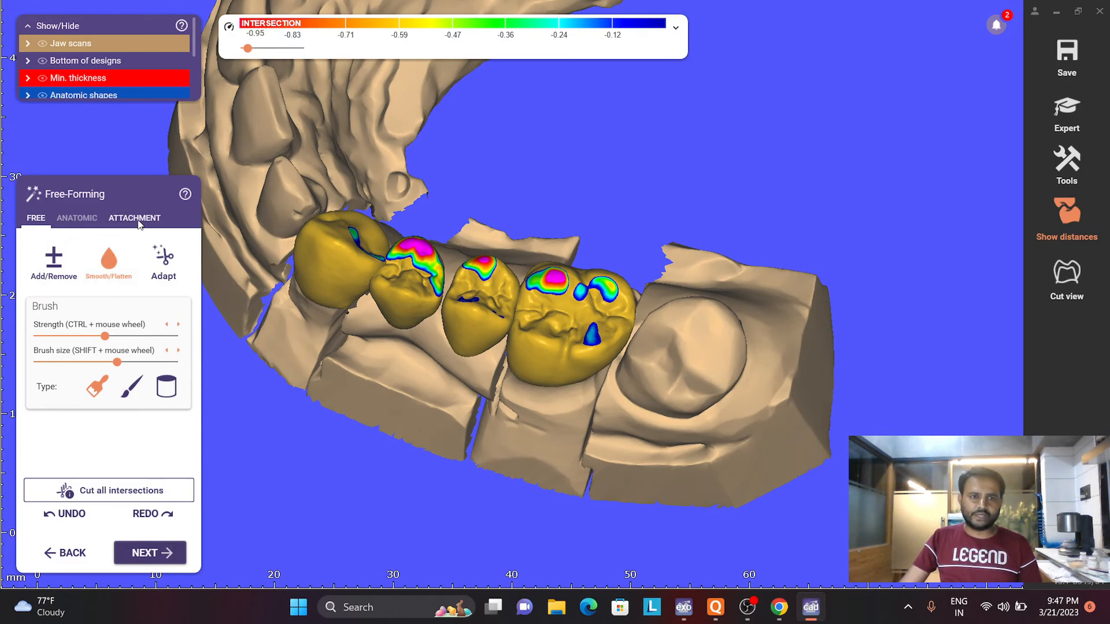
click(162, 263)
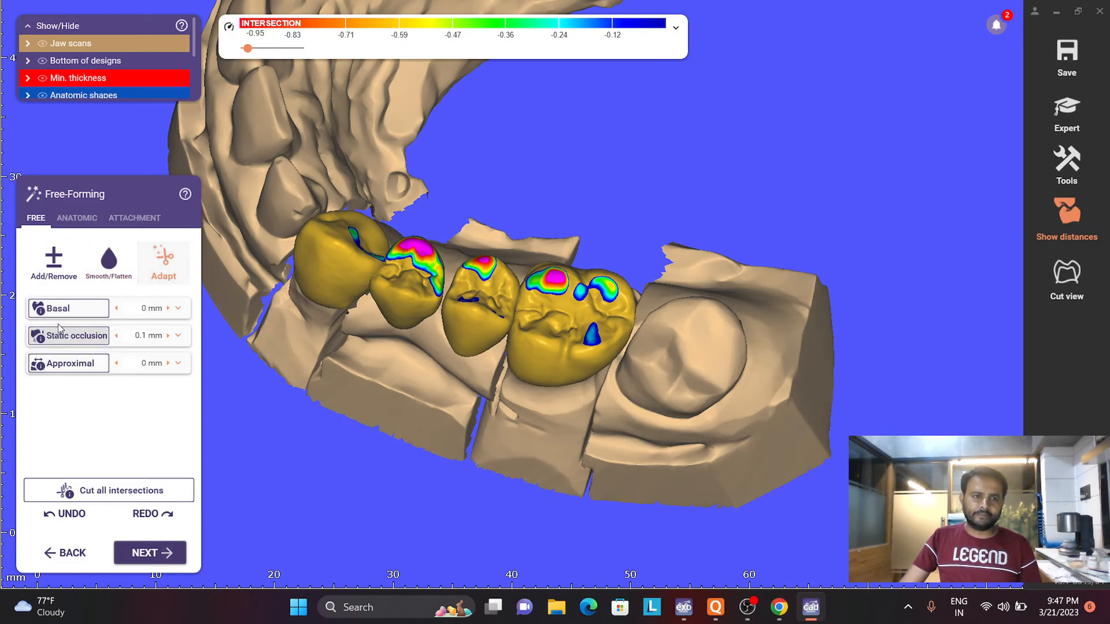
right_drag(369, 328, 422, 164)
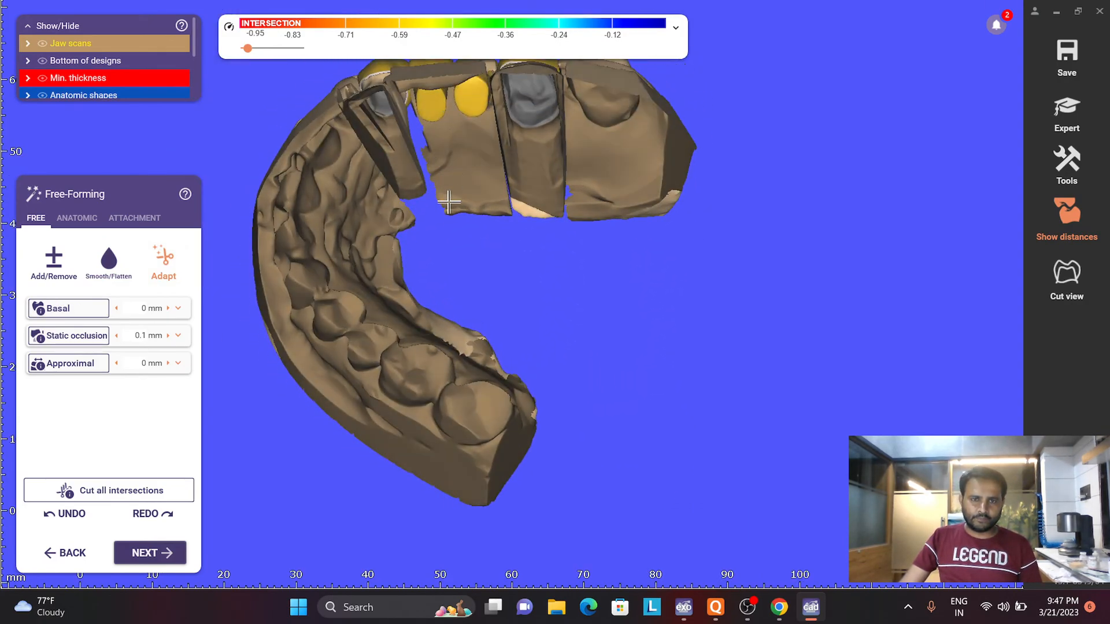
right_drag(449, 201, 455, 300)
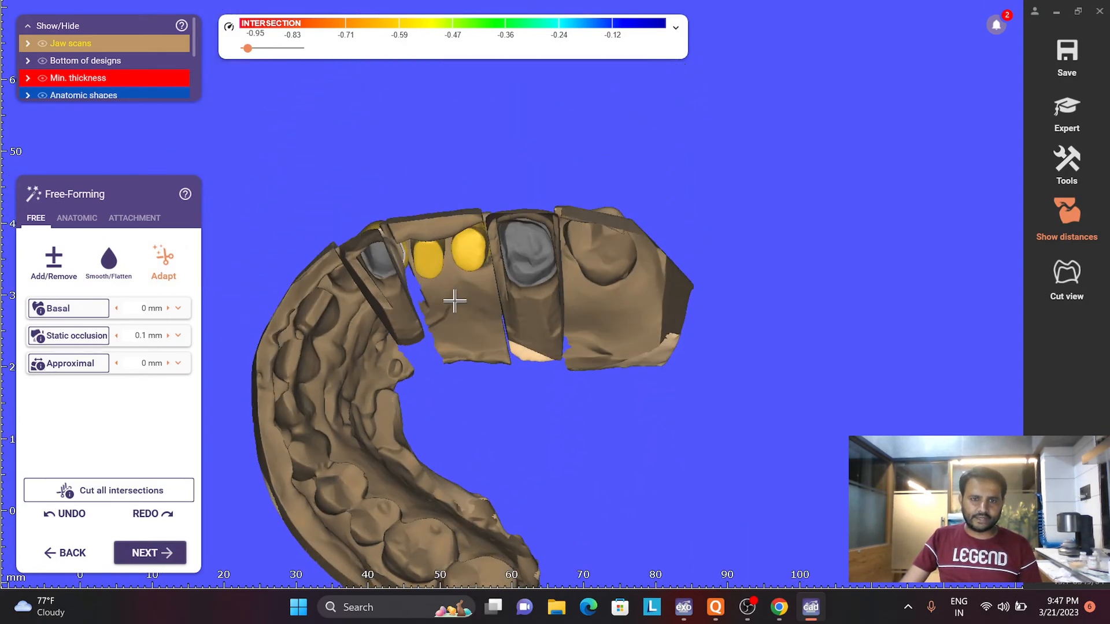
click(68, 308)
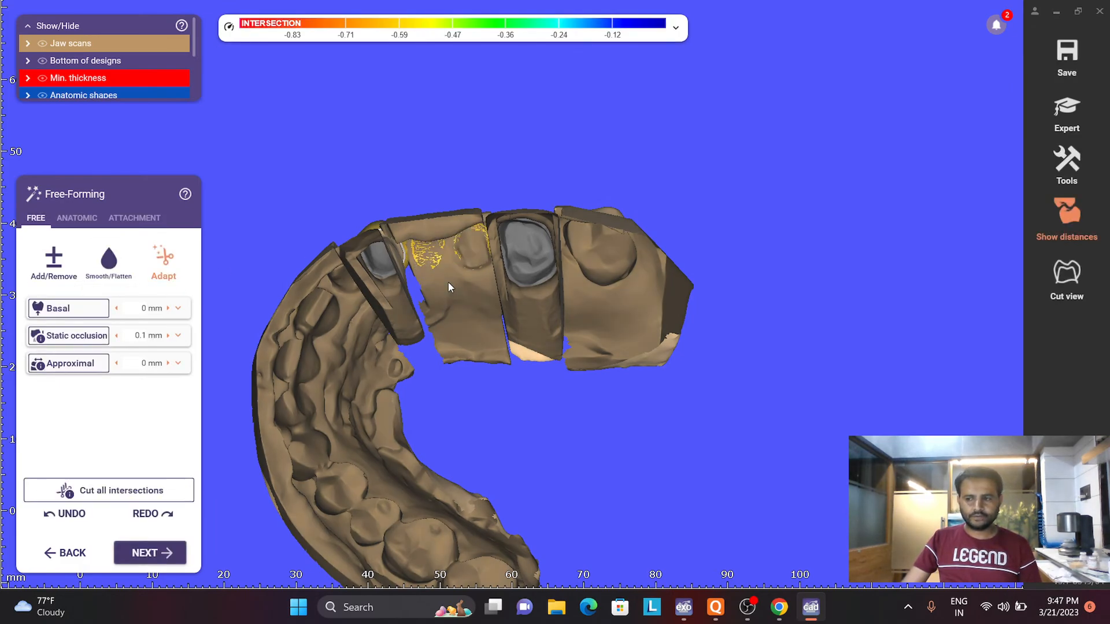
- Run a direct-cut static occlusion adaptation at 0.1 mm for the lower jaw
right_drag(449, 282, 448, 290)
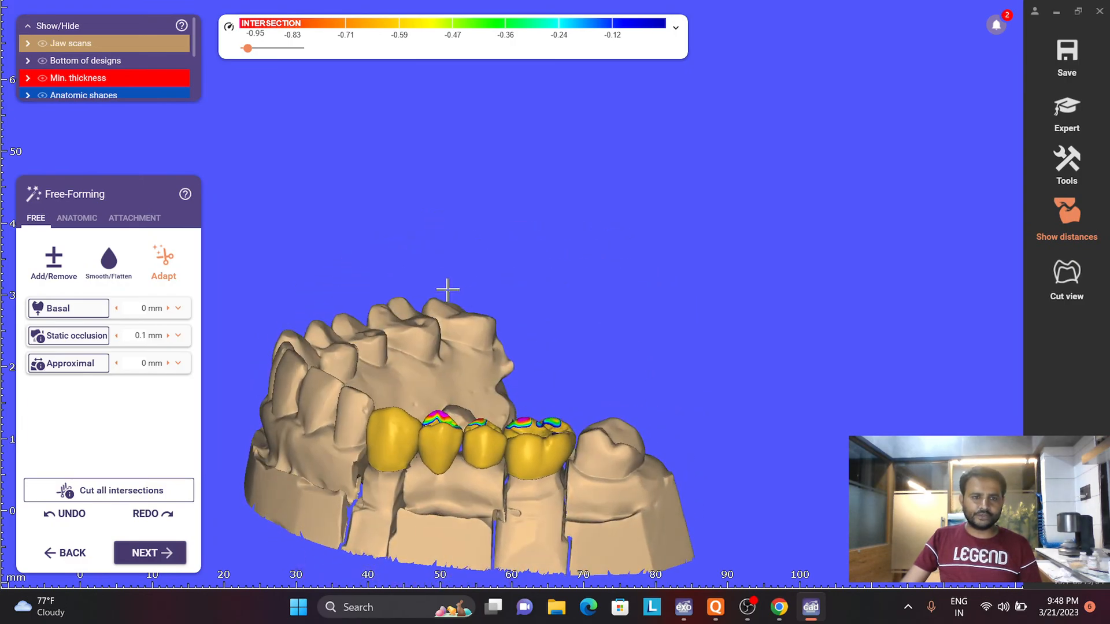
click(71, 336)
scroll(370, 284, down, 3)
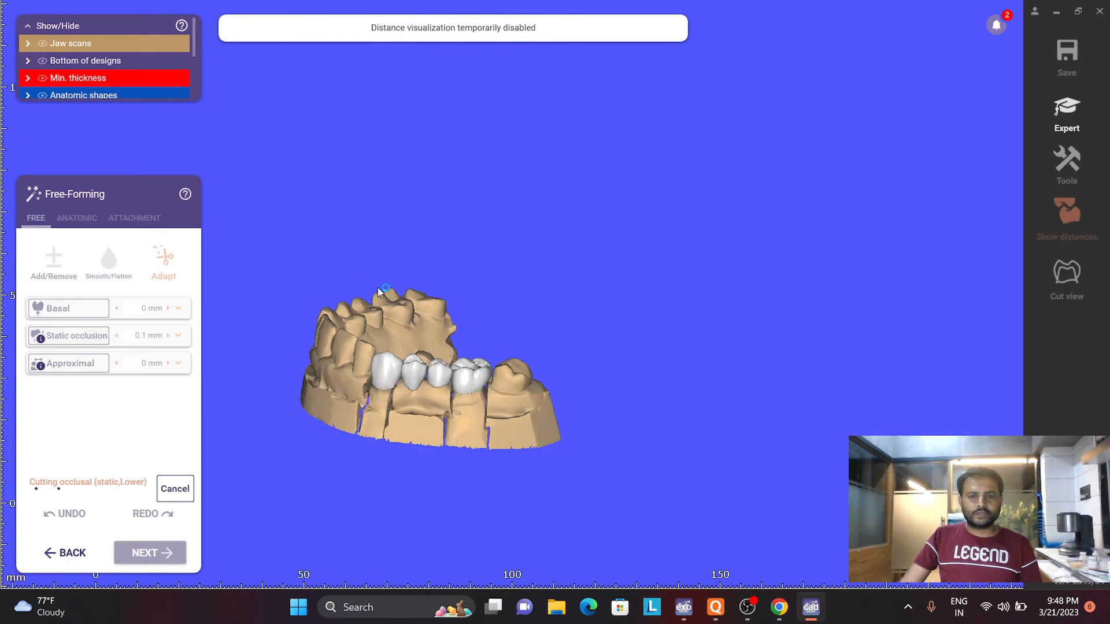
right_drag(377, 287, 253, 346)
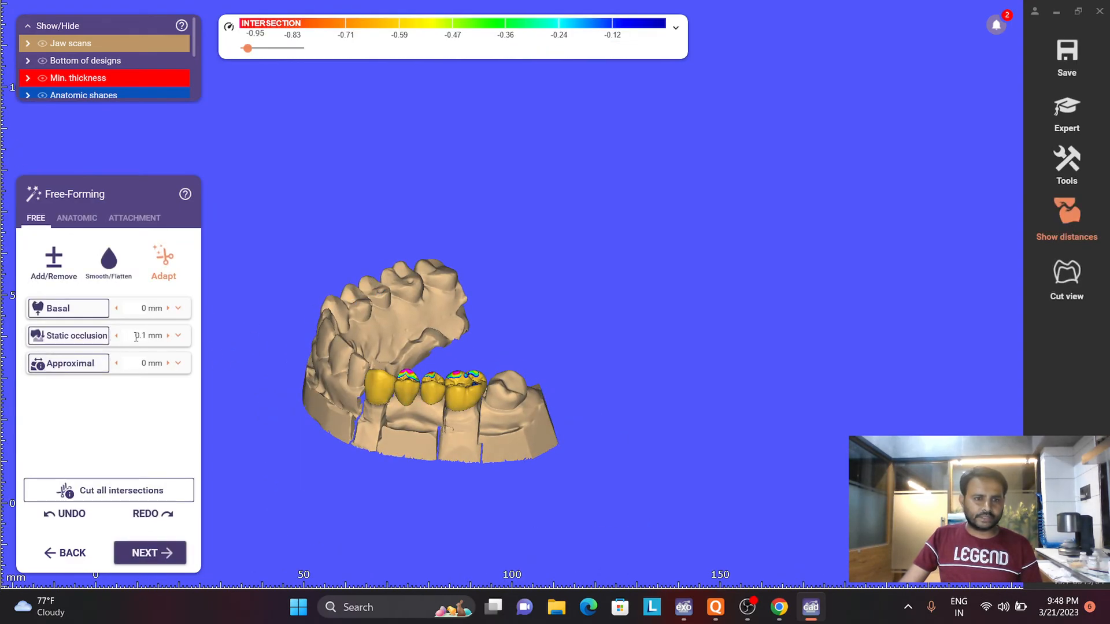
- Apply shape-preserving static occlusion adaptation at 0.1 mm to the upper jaw first and to the lower jaw second
click(178, 338)
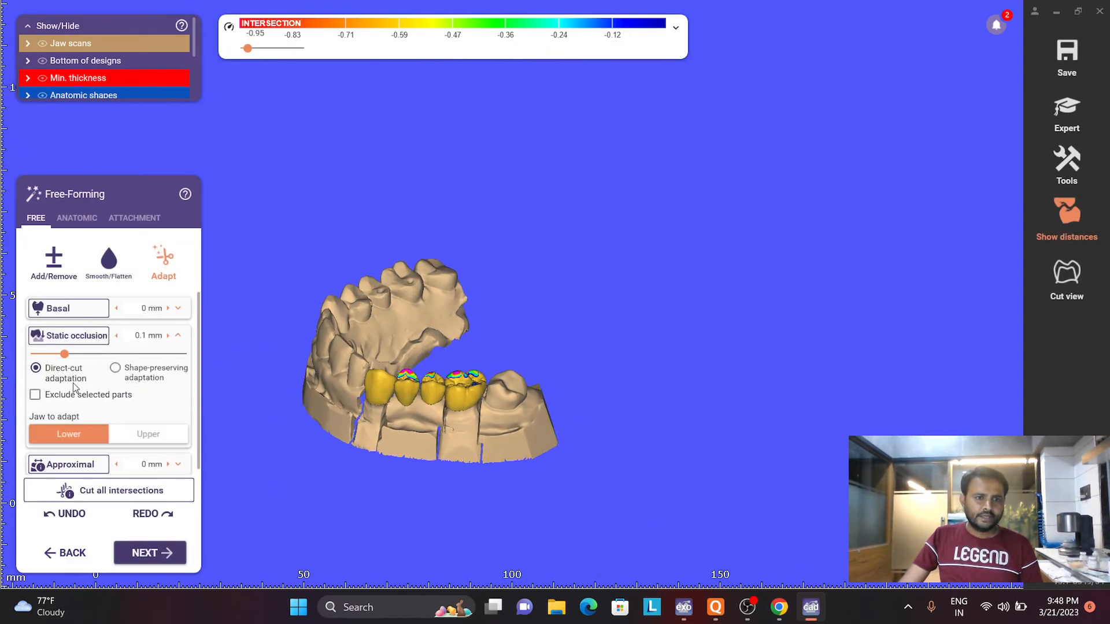
key(ctrl+l)
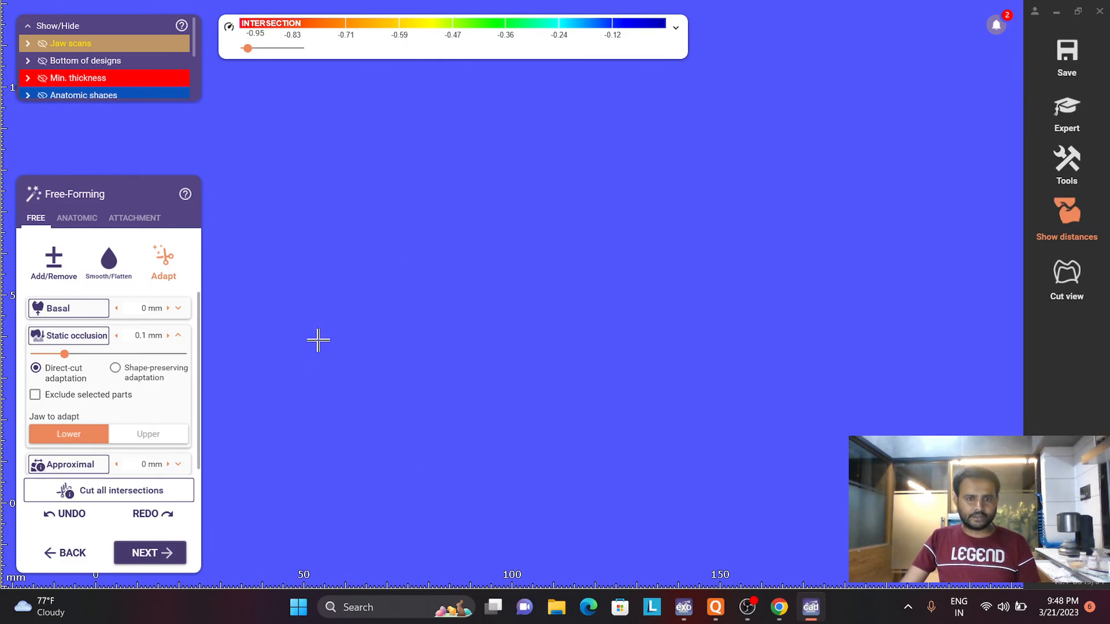
key(ctrl+l)
key(ctrl+u)
mouse_move(320, 331)
right_down()
mouse_move(326, 319)
mouse_move(306, 324)
right_up()
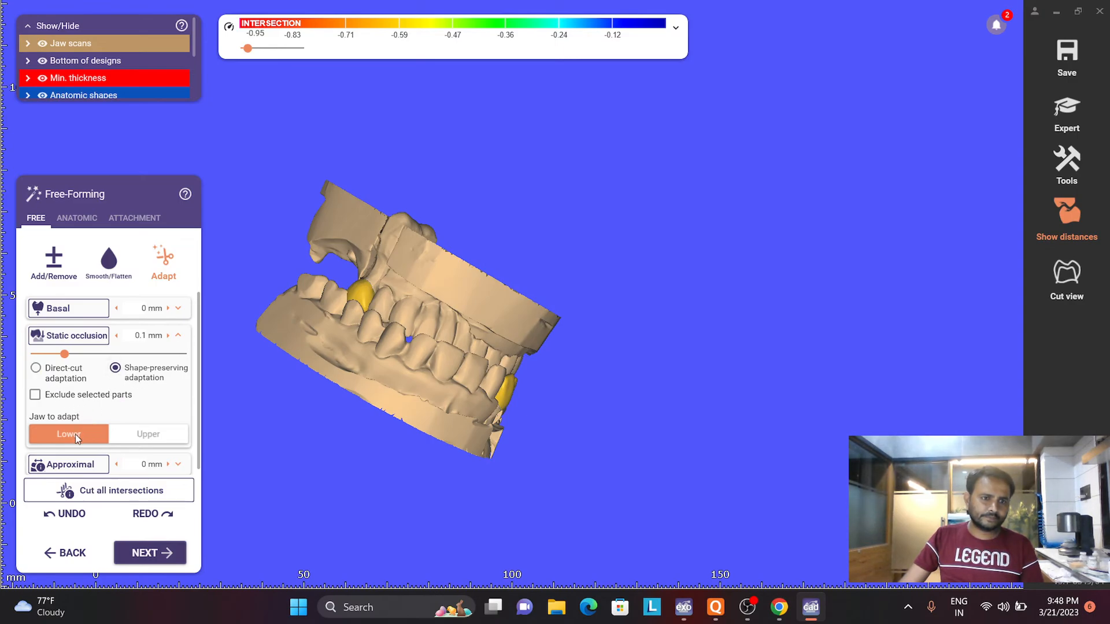
click(126, 435)
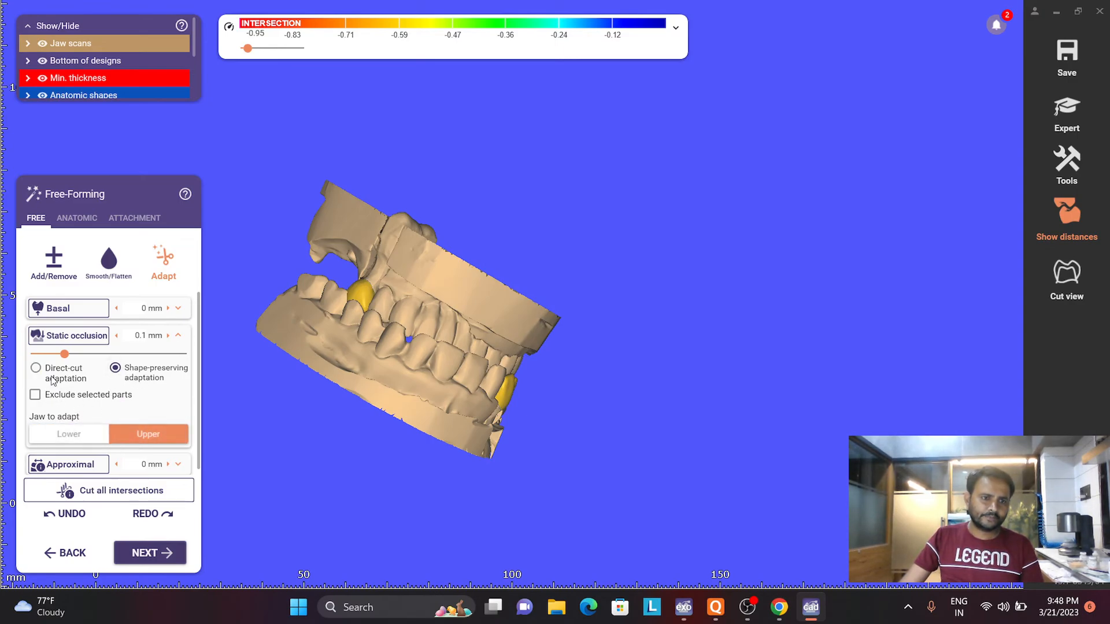
click(72, 335)
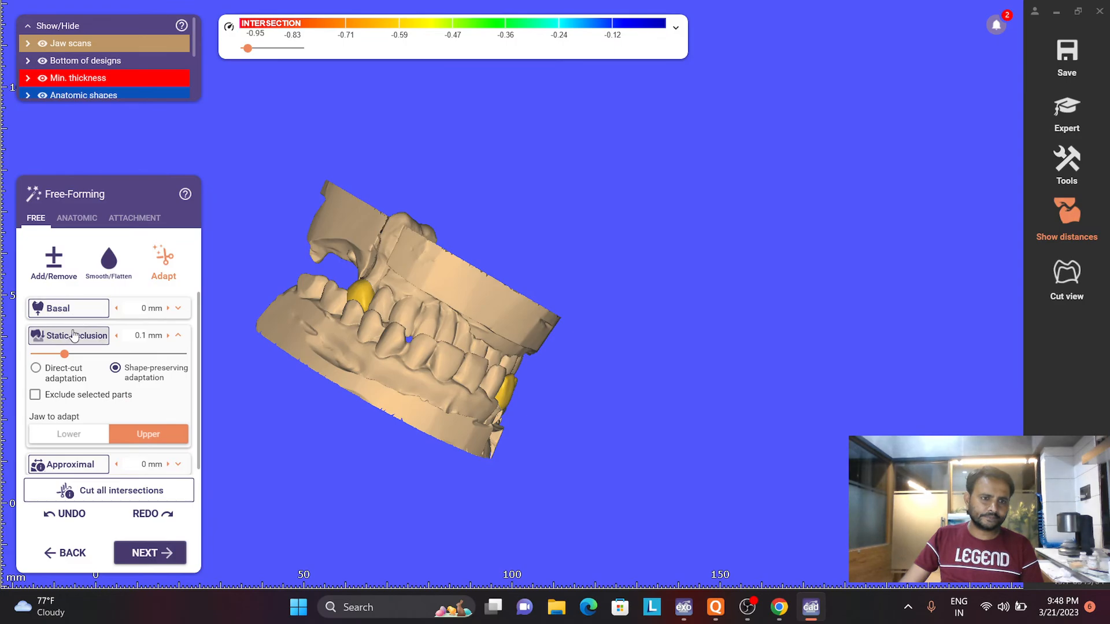
click(65, 436)
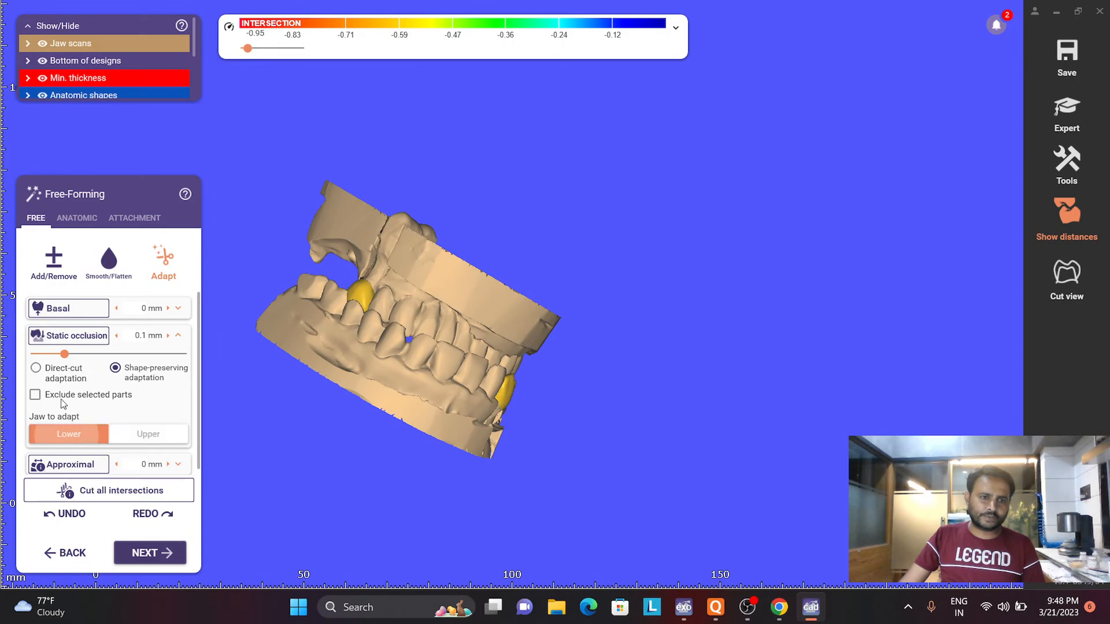
click(59, 343)
- Reshape UR4 as an entire tooth in anatomic free-forming, extending its buccal cusp toward the antagonist
right_drag(431, 317, 420, 376)
scroll(419, 375, up, 5)
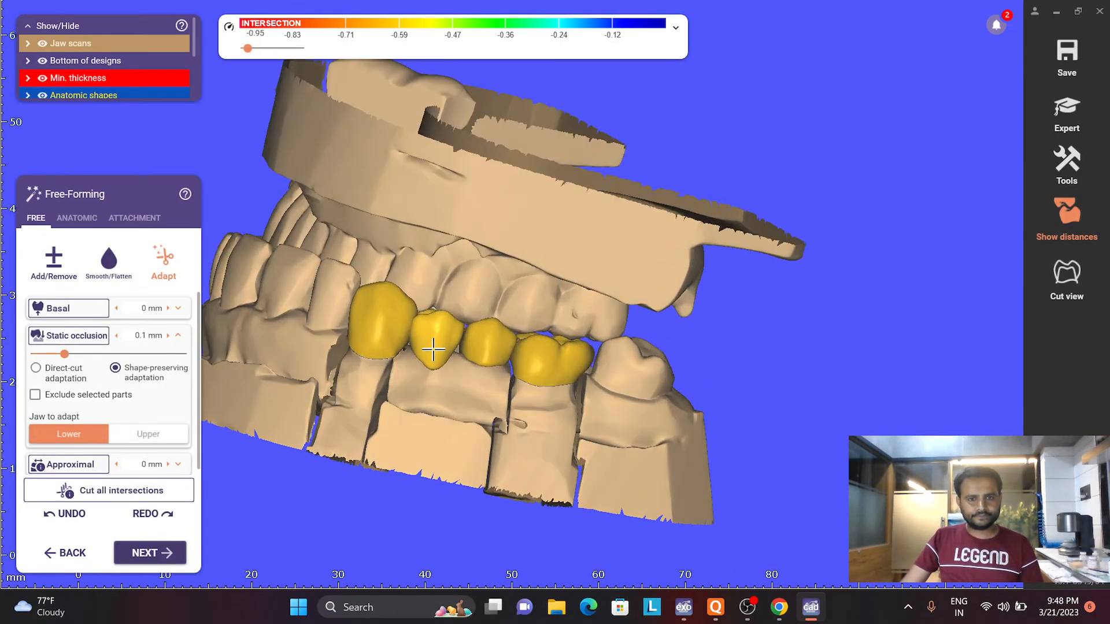
click(76, 218)
scroll(486, 364, up, 4)
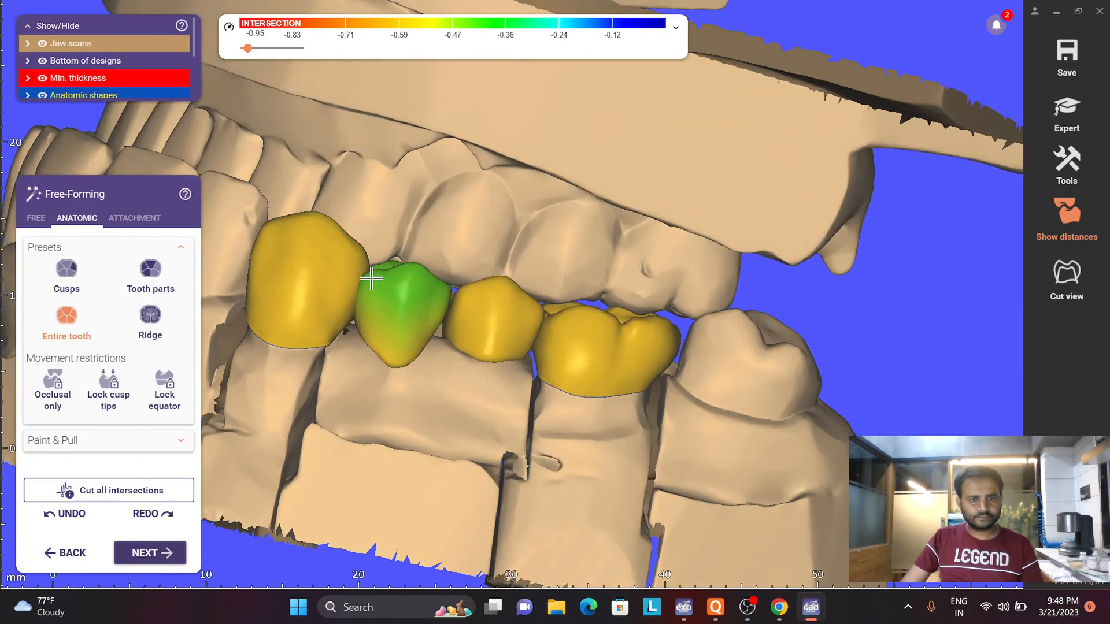
drag(372, 279, 391, 264)
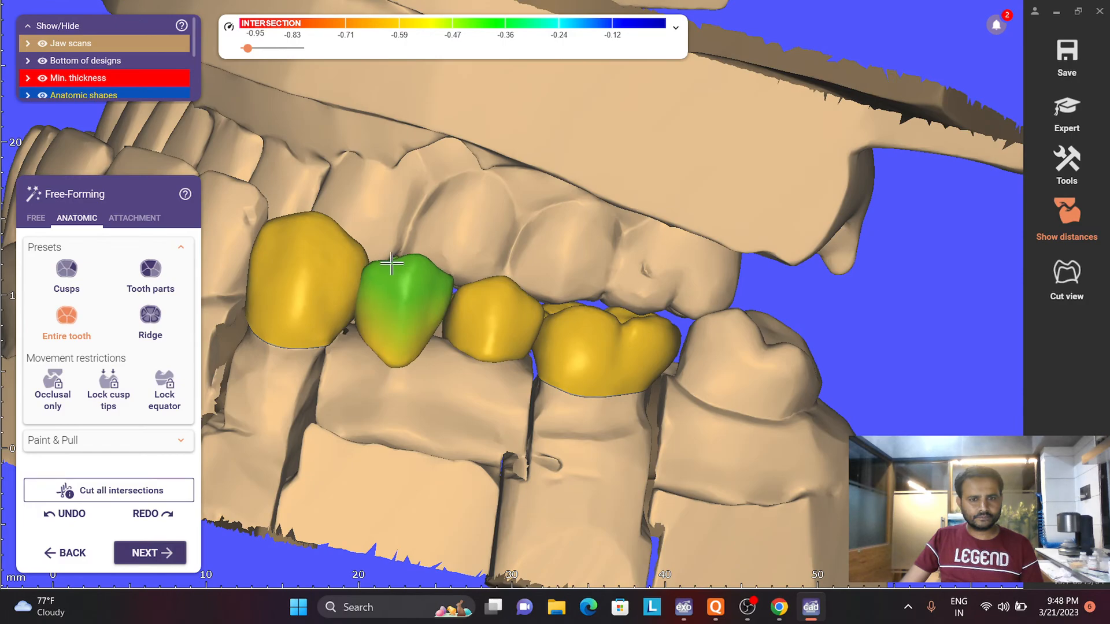
- Refine the buccal cusp of UR4 in anatomic free-forming, working on individual cusps
right_drag(462, 310, 546, 302)
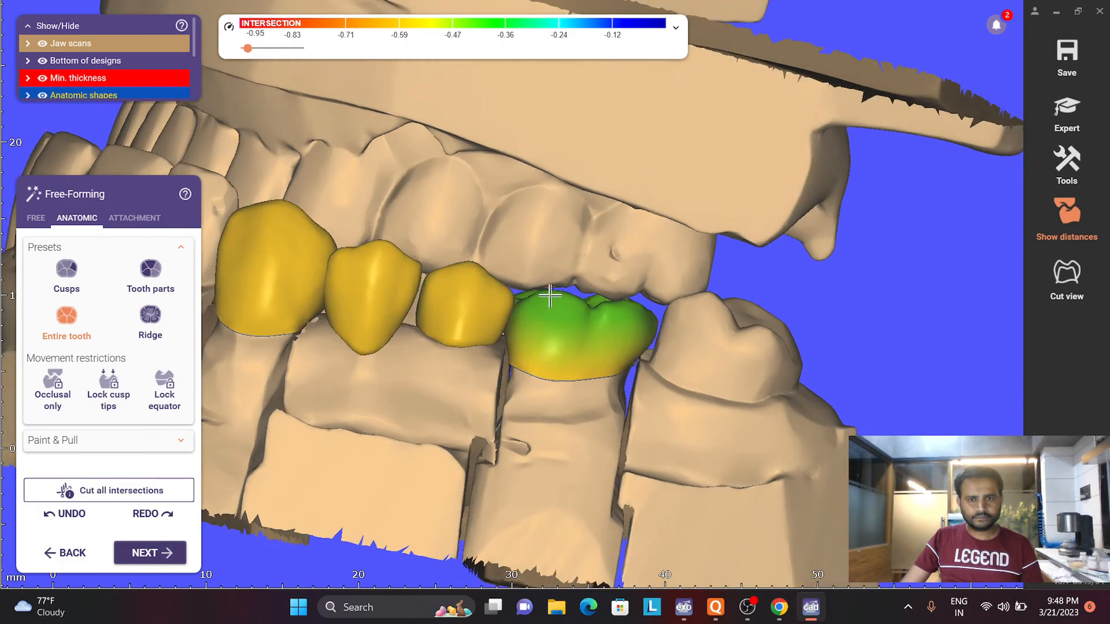
click(66, 271)
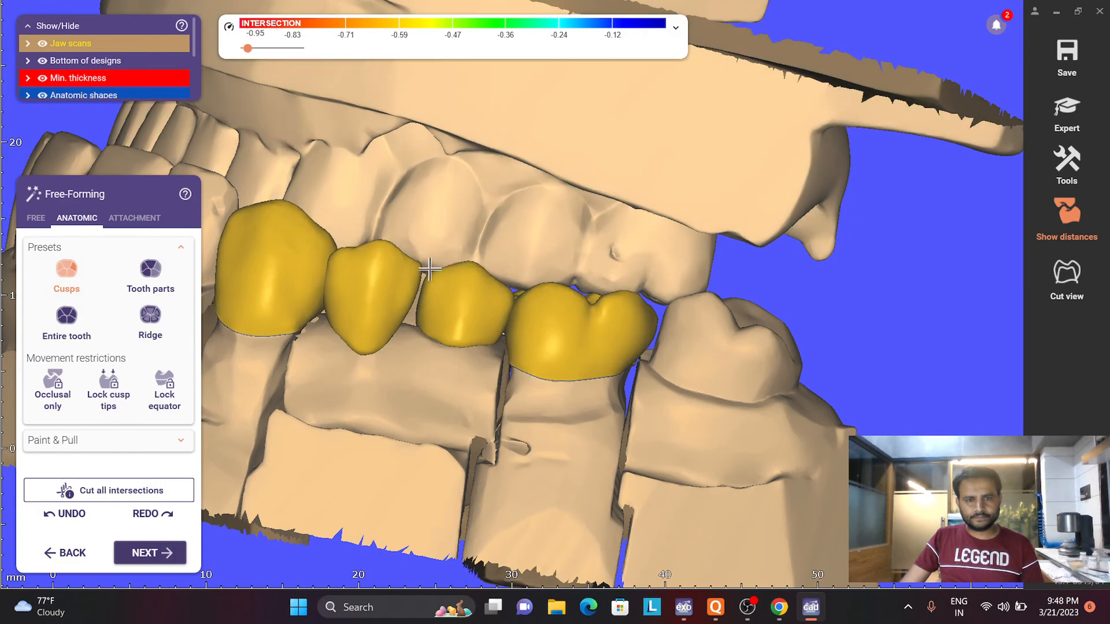
scroll(372, 280, down, 5)
right_drag(372, 279, 389, 280)
scroll(383, 276, up, 5)
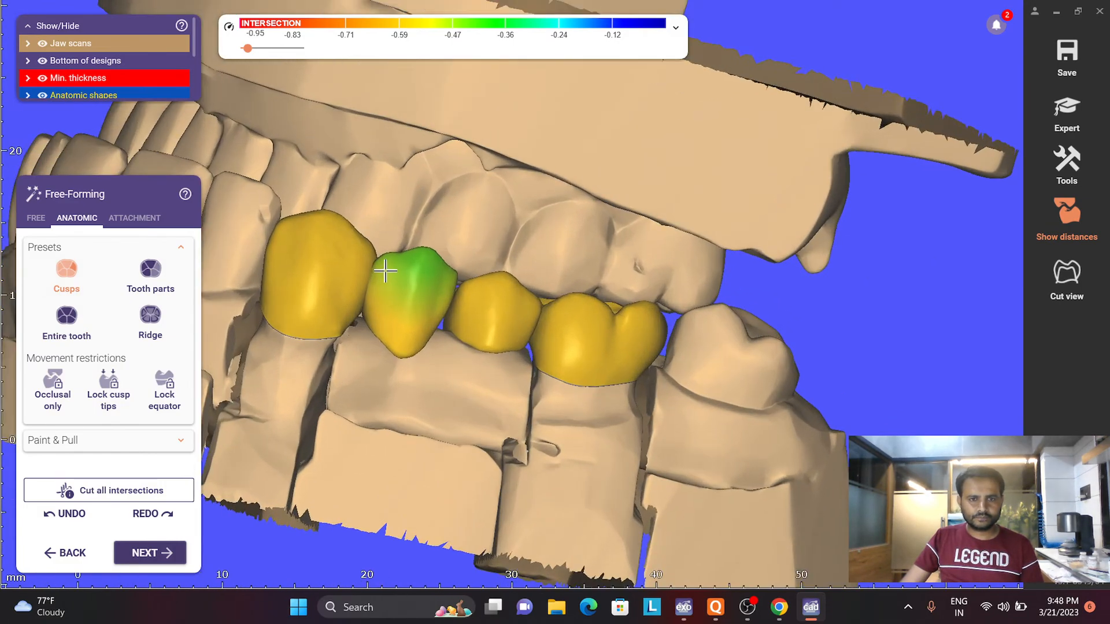
scroll(372, 316, down, 5)
right_drag(372, 316, 338, 333)
- Hide the lower jaw and adjust the occlusal shape of UR4, first by tooth parts and then as an entire tooth
key(l)
key(l)
key(u)
scroll(345, 342, up, 4)
right_drag(408, 346, 384, 337)
click(135, 271)
right_drag(401, 413, 397, 382)
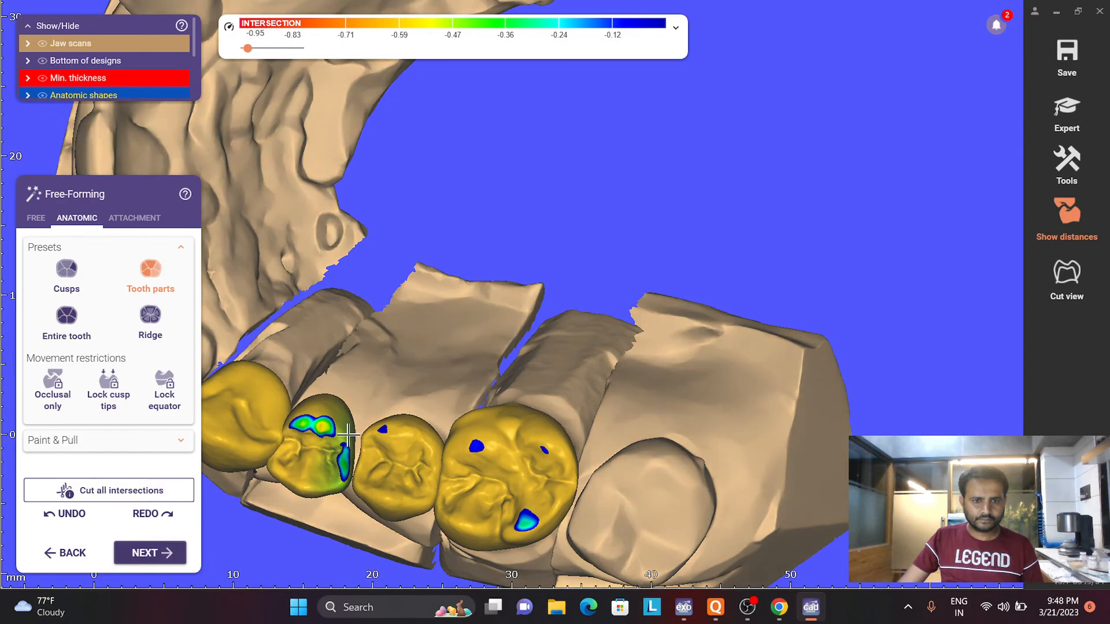
scroll(315, 425, down, 5)
right_drag(315, 425, 313, 380)
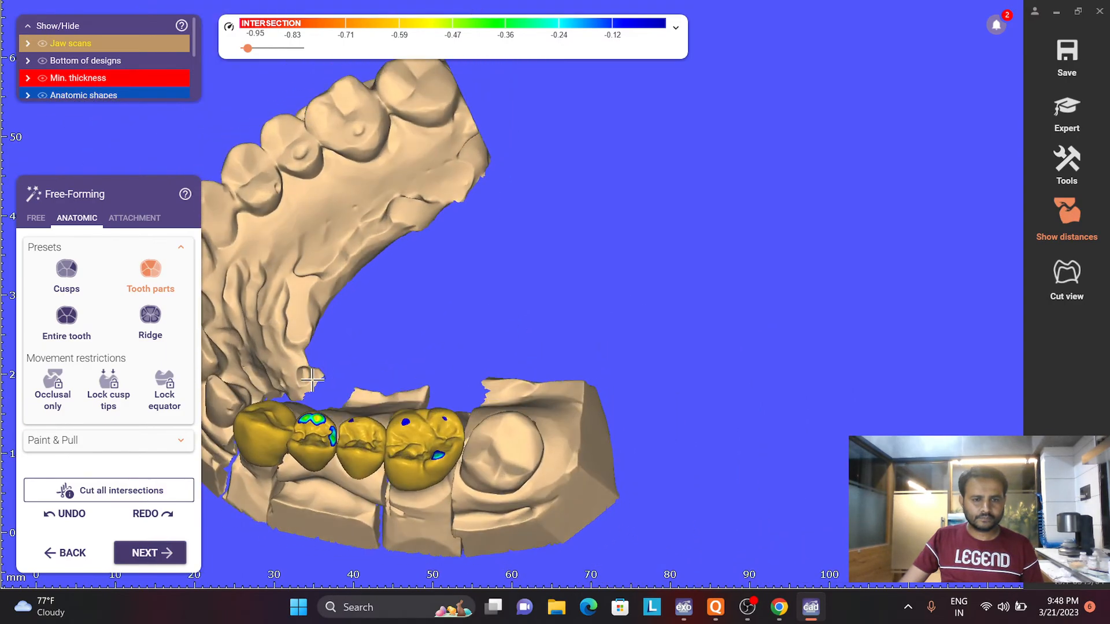
click(86, 321)
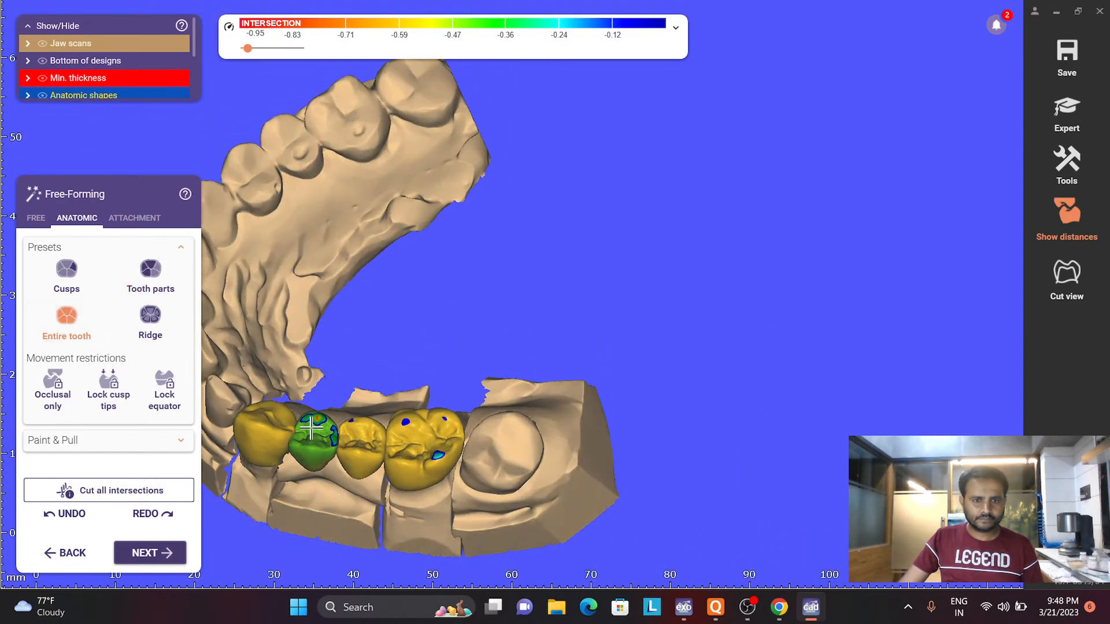
right_drag(358, 426, 356, 440)
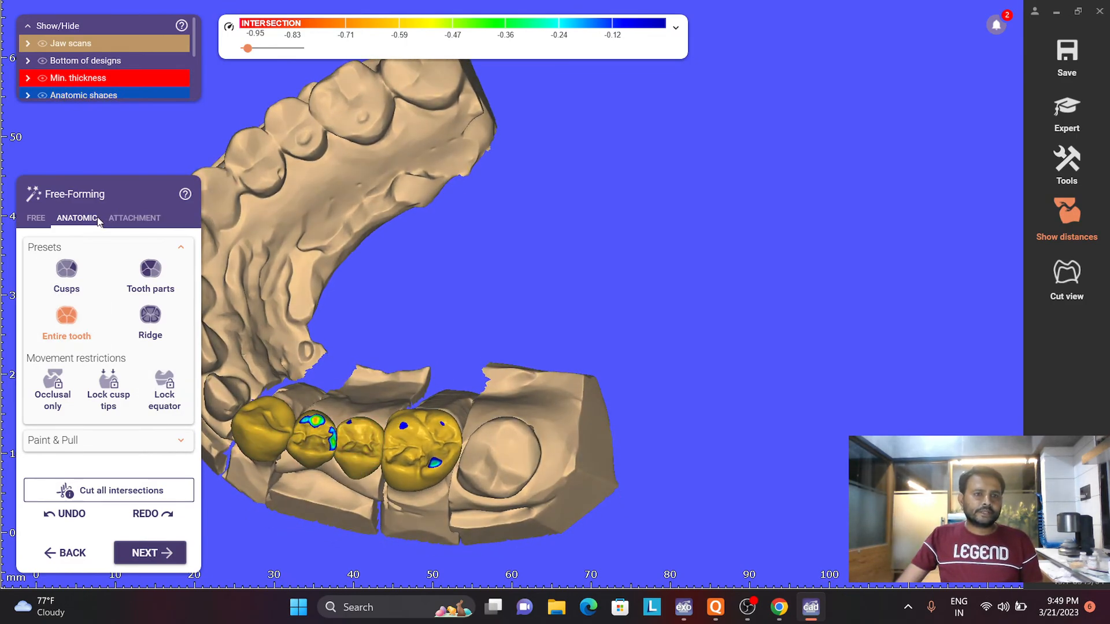
- Run a direct-cut static occlusion adaptation at 0.1 mm for the upper jaw
click(36, 218)
click(69, 335)
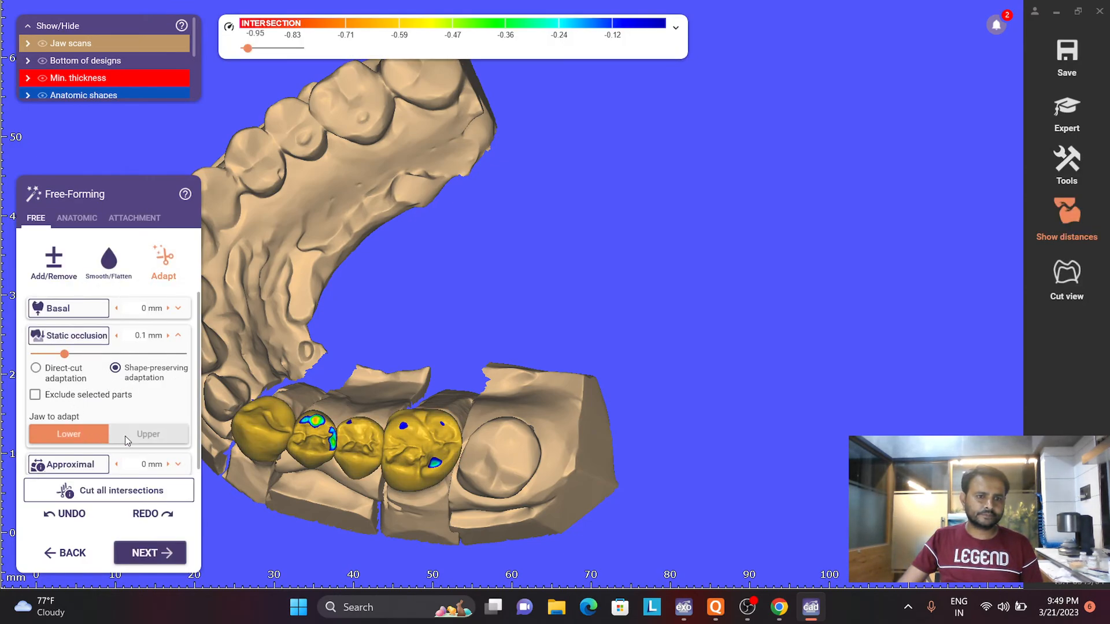
click(148, 434)
click(36, 368)
click(69, 335)
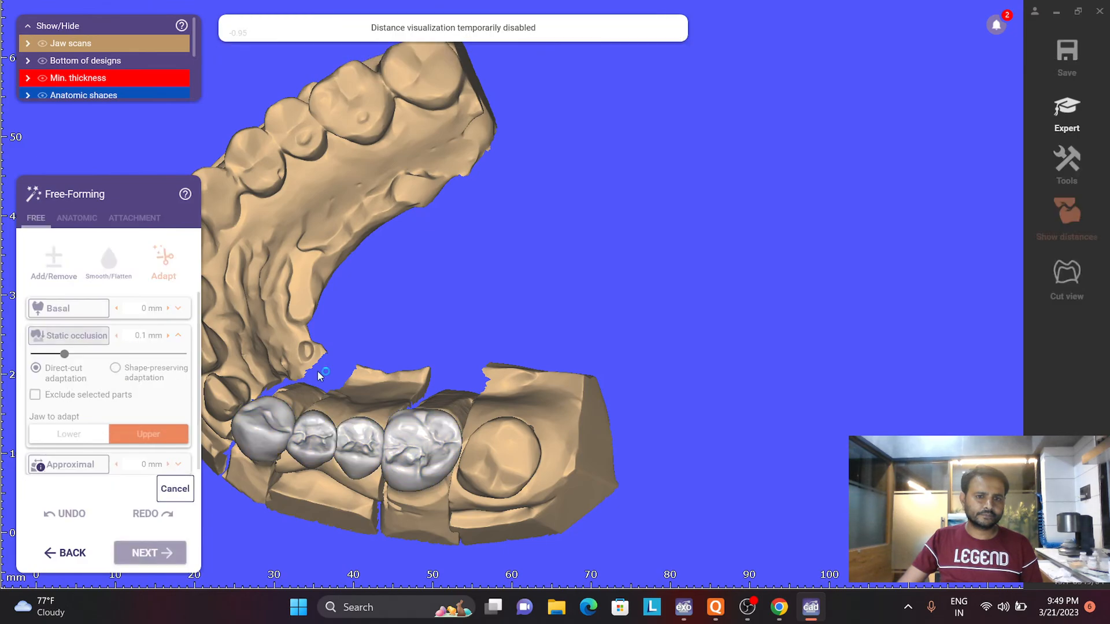
- Toggle the scan visibility and examine the LL5 crown's occlusal surface on the lower jaw
scroll(375, 361, down, 4)
right_drag(408, 349, 282, 303)
key(h)
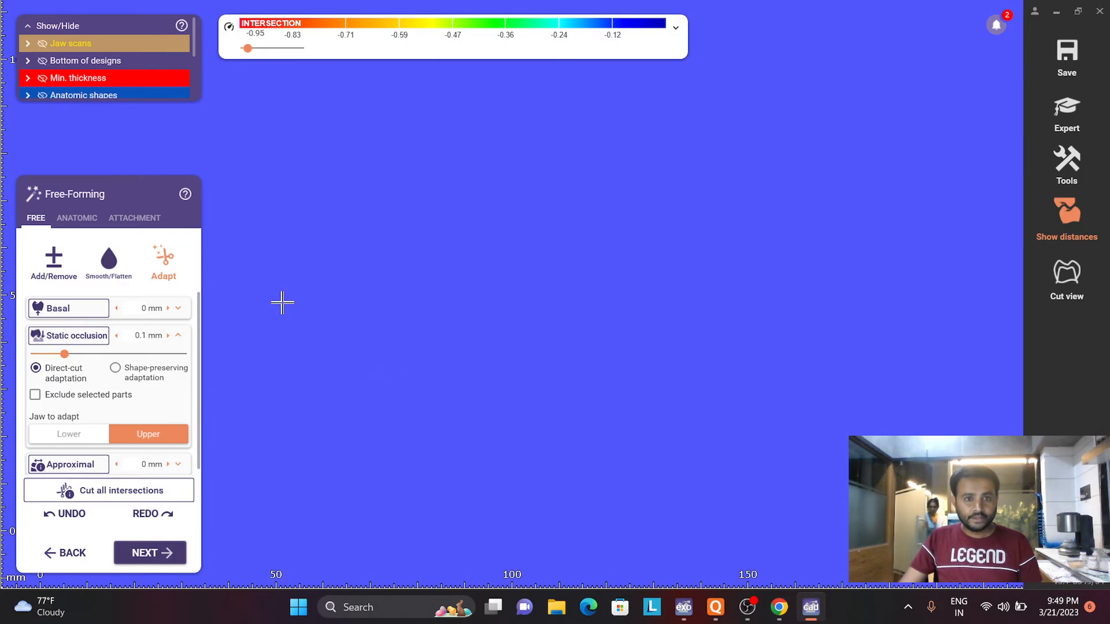
key(h)
right_drag(282, 302, 243, 349)
scroll(243, 350, up, 3)
mouse_move(305, 334)
right_down()
mouse_move(304, 322)
mouse_move(306, 333)
right_up()
middle_drag(305, 332, 480, 457)
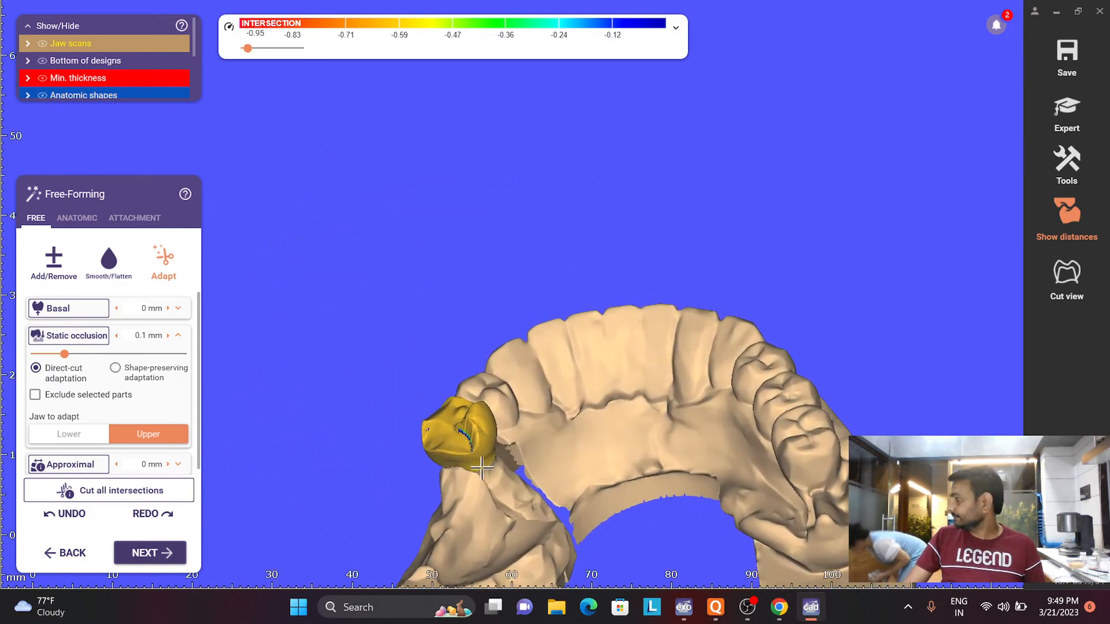
mouse_move(480, 457)
right_down()
mouse_move(477, 474)
mouse_move(489, 476)
right_up()
- Smooth the occlusal grooves, cusps and axial surfaces of the LL5 crown with the Smooth/Flatten brush
click(109, 258)
right_drag(427, 453, 460, 408)
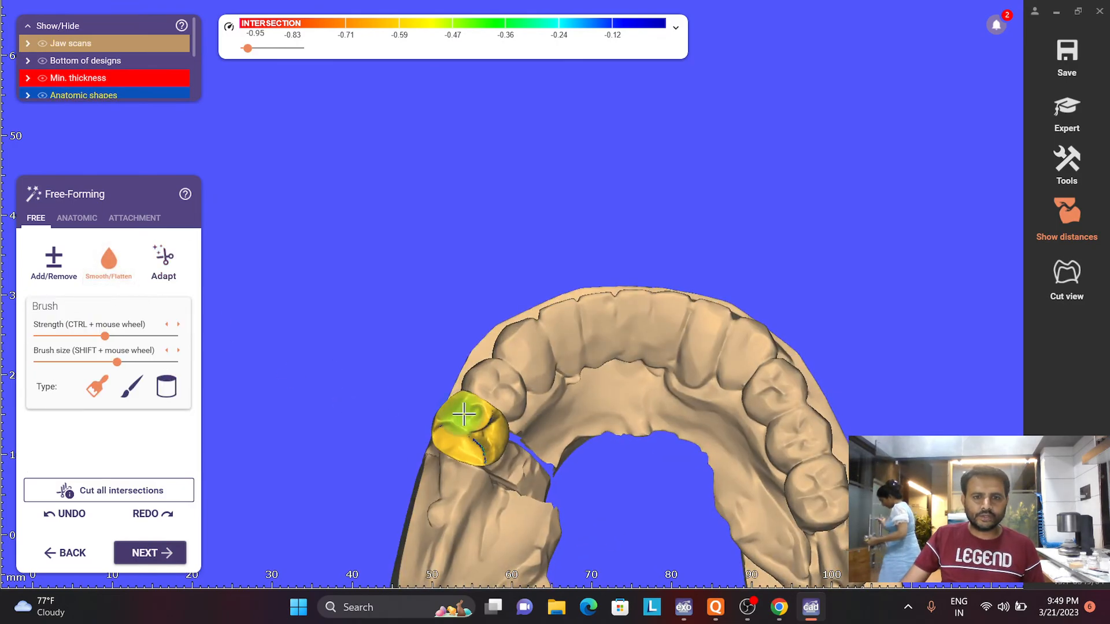
scroll(480, 416, up, 3)
scroll(497, 441, up, 3)
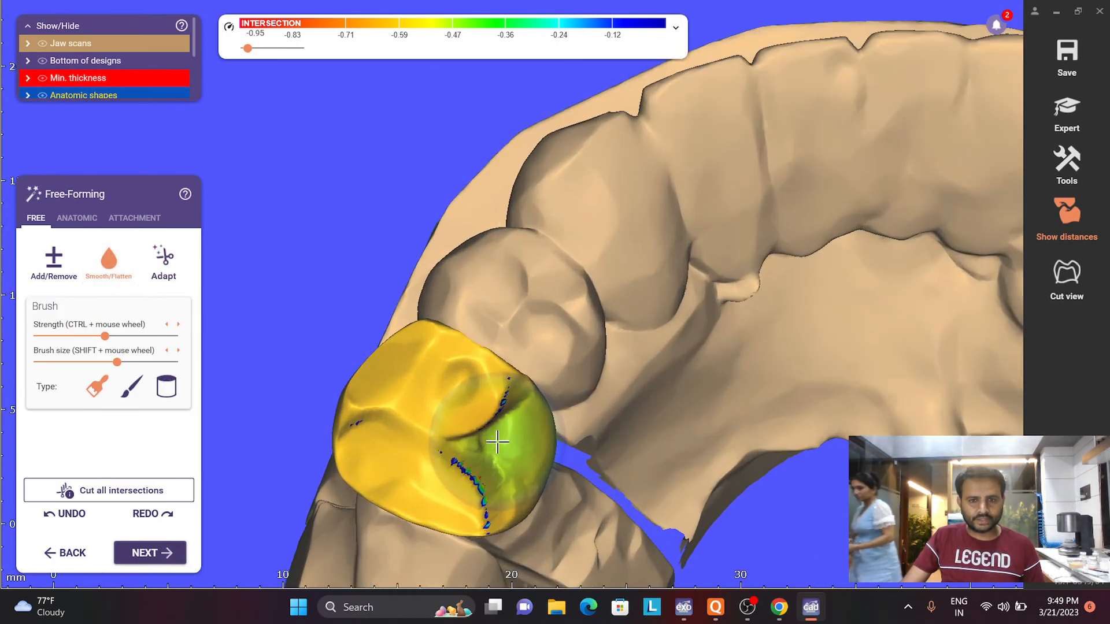
mouse_move(499, 443)
mouse_down()
mouse_move(513, 449)
mouse_move(508, 496)
mouse_move(517, 445)
mouse_move(532, 470)
mouse_move(461, 498)
mouse_move(414, 414)
mouse_up()
right_drag(414, 415, 441, 397)
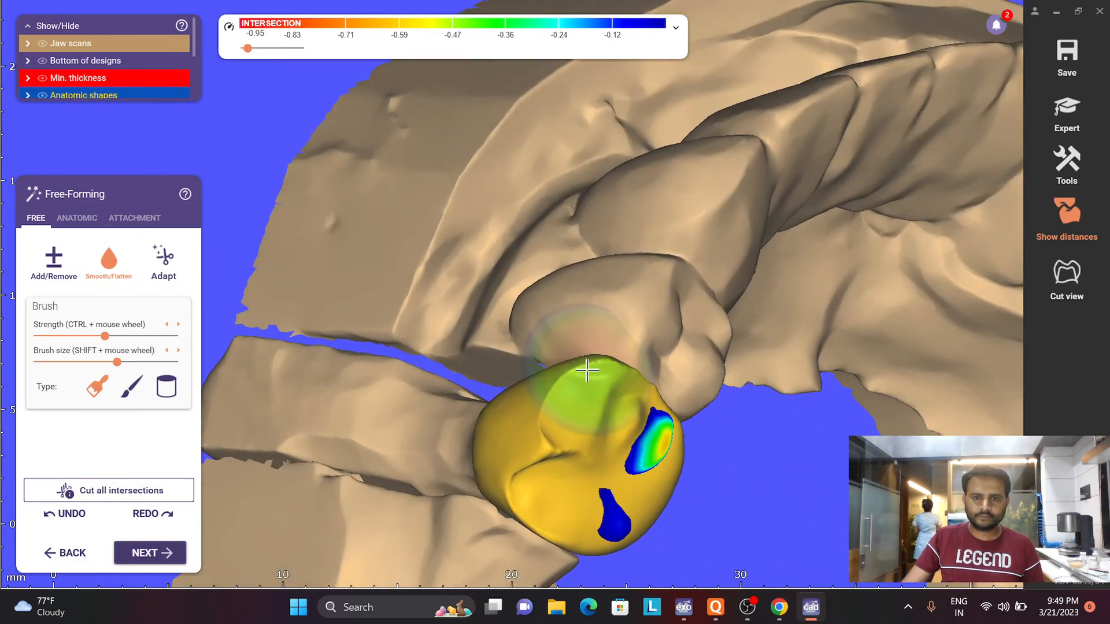
right_drag(539, 490, 533, 446)
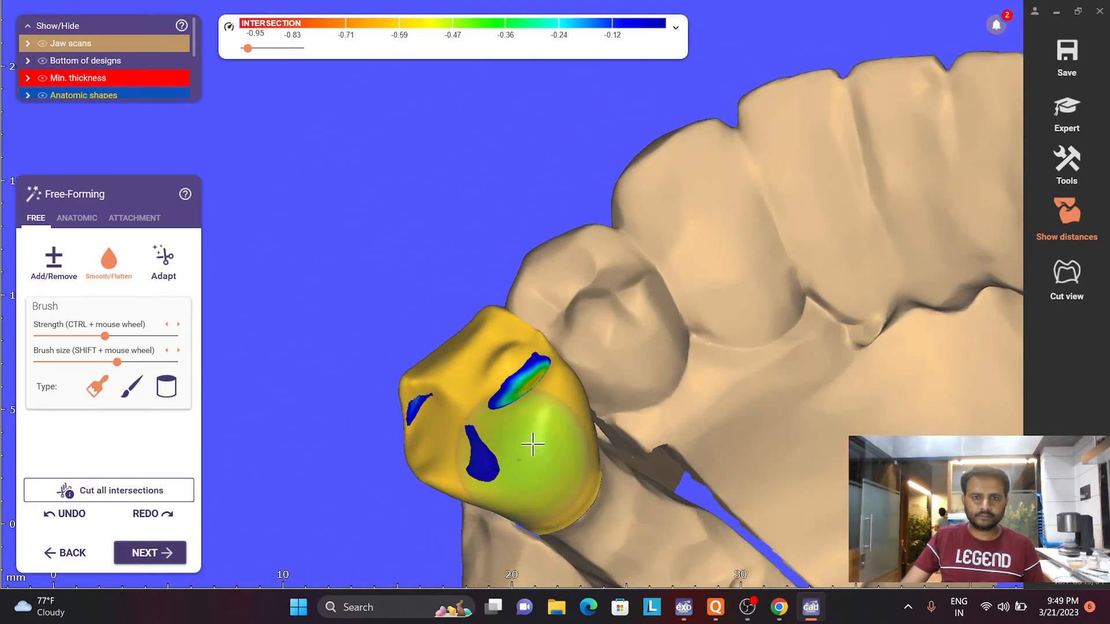
mouse_move(519, 339)
mouse_down()
mouse_move(499, 325)
mouse_move(479, 329)
mouse_up()
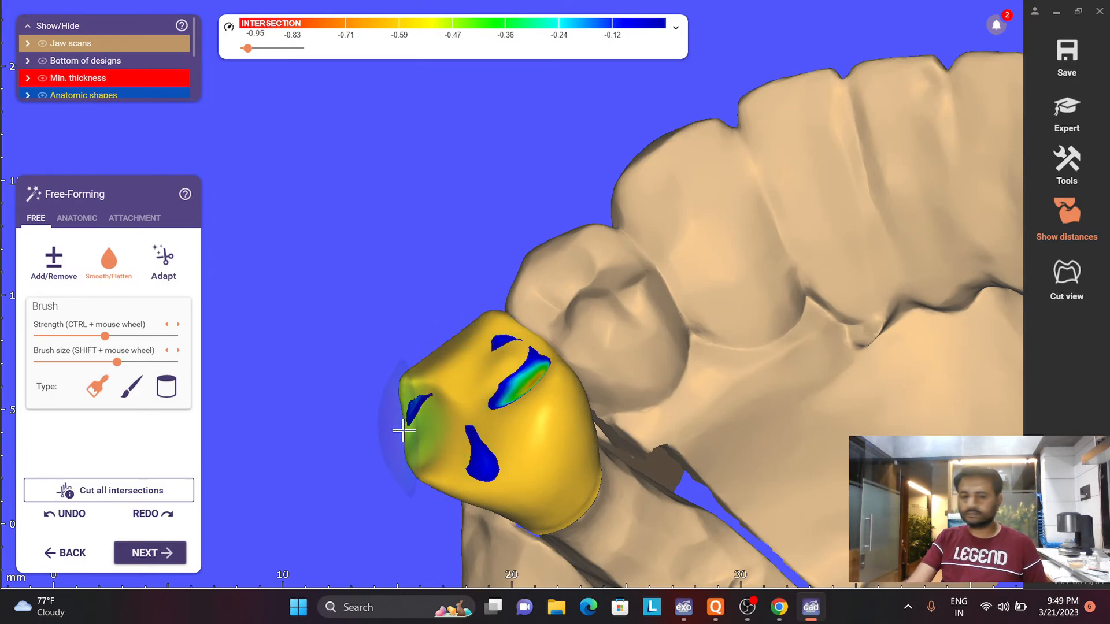
mouse_move(404, 431)
right_down()
mouse_move(410, 411)
mouse_move(474, 382)
right_up()
scroll(467, 437, down, 3)
right_drag(460, 439, 456, 419)
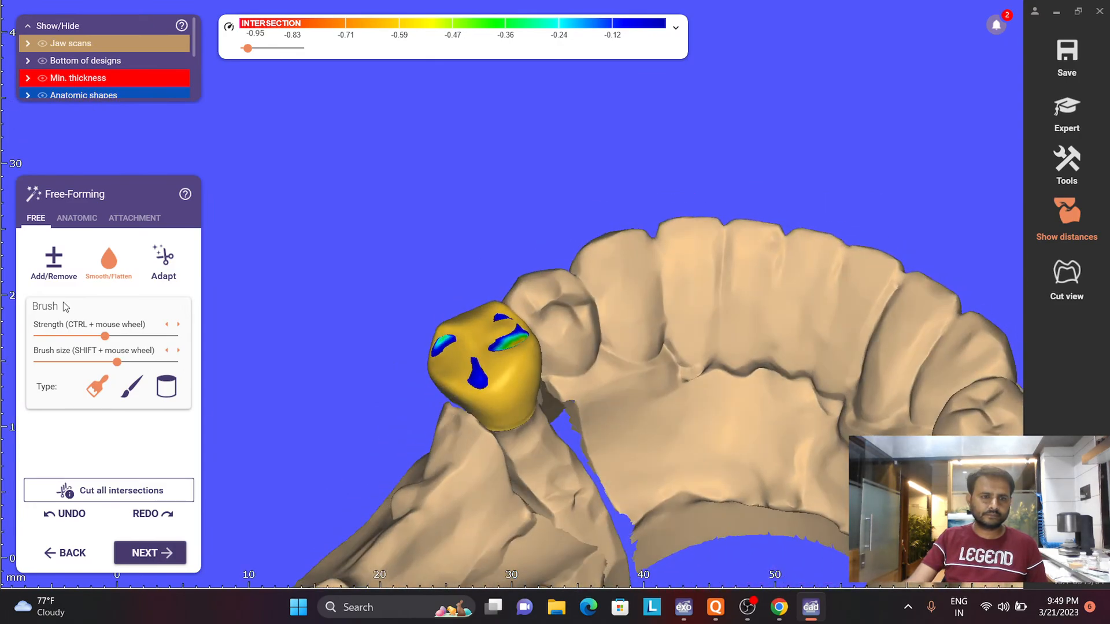
- Adapt the basal surface at 0 mm and run a direct-cut static occlusion adaptation at 0.1 mm for the lower jaw
click(168, 264)
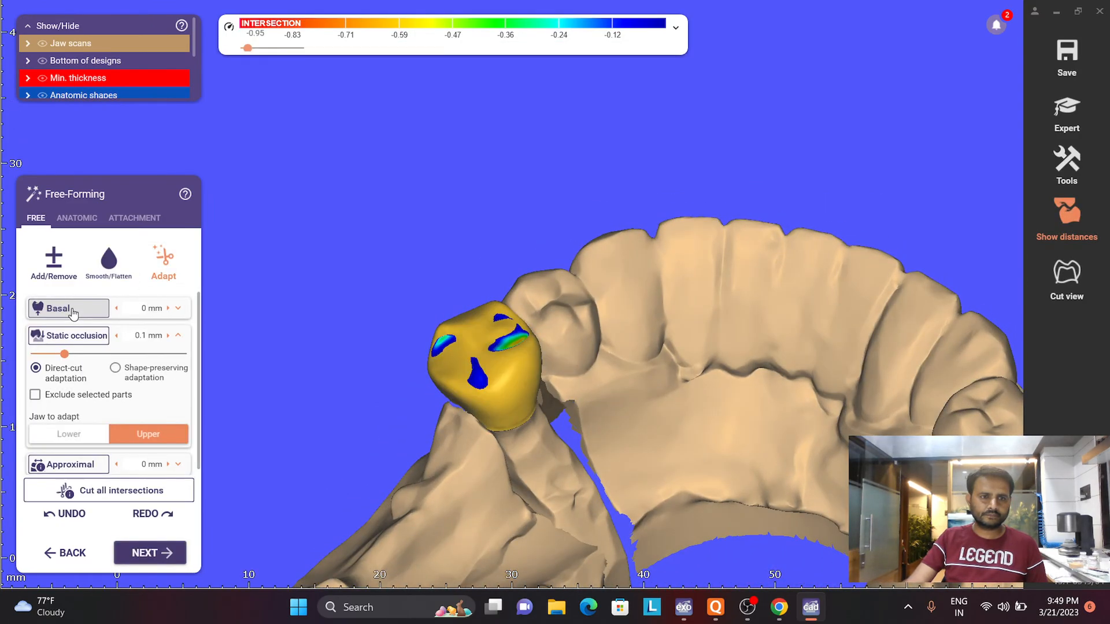
click(74, 313)
scroll(405, 315, down, 3)
right_drag(407, 312, 363, 338)
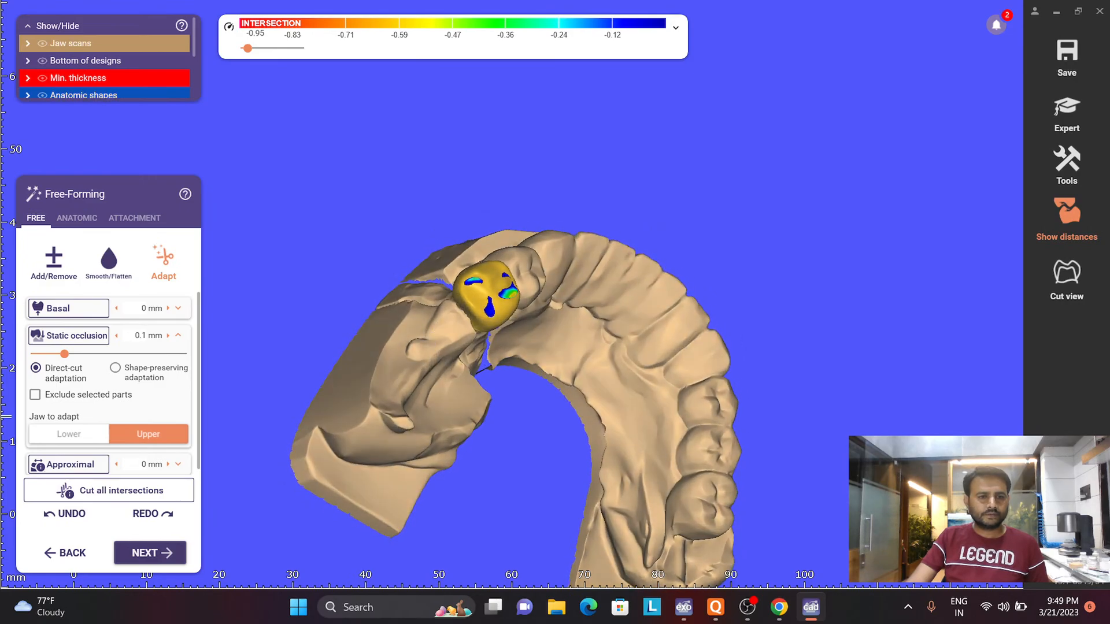
click(69, 434)
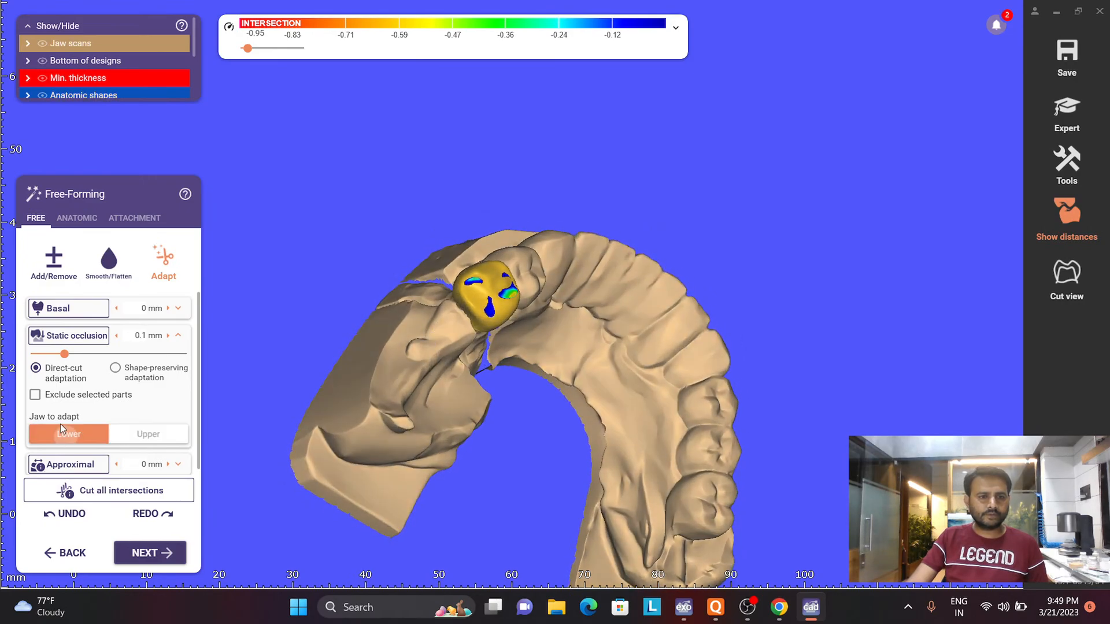
click(72, 337)
- Display LL5 against the upper jaw and smooth the crown's edge near the opposing teeth
scroll(409, 310, down, 3)
right_drag(409, 310, 406, 312)
scroll(642, 404, up, 5)
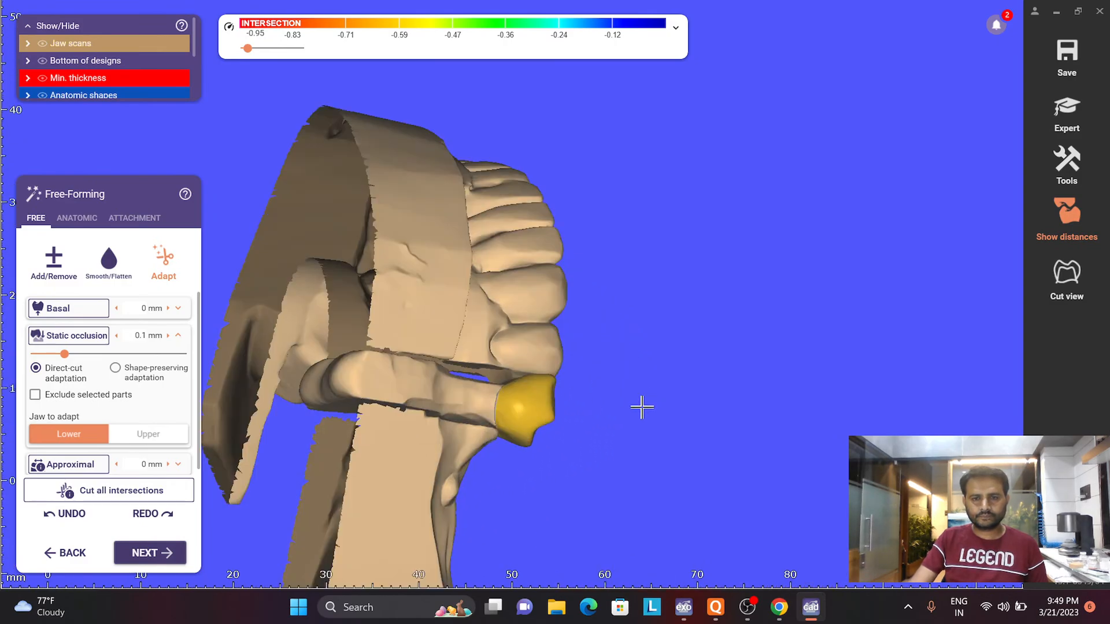
right_drag(435, 412, 550, 412)
scroll(553, 353, up, 4)
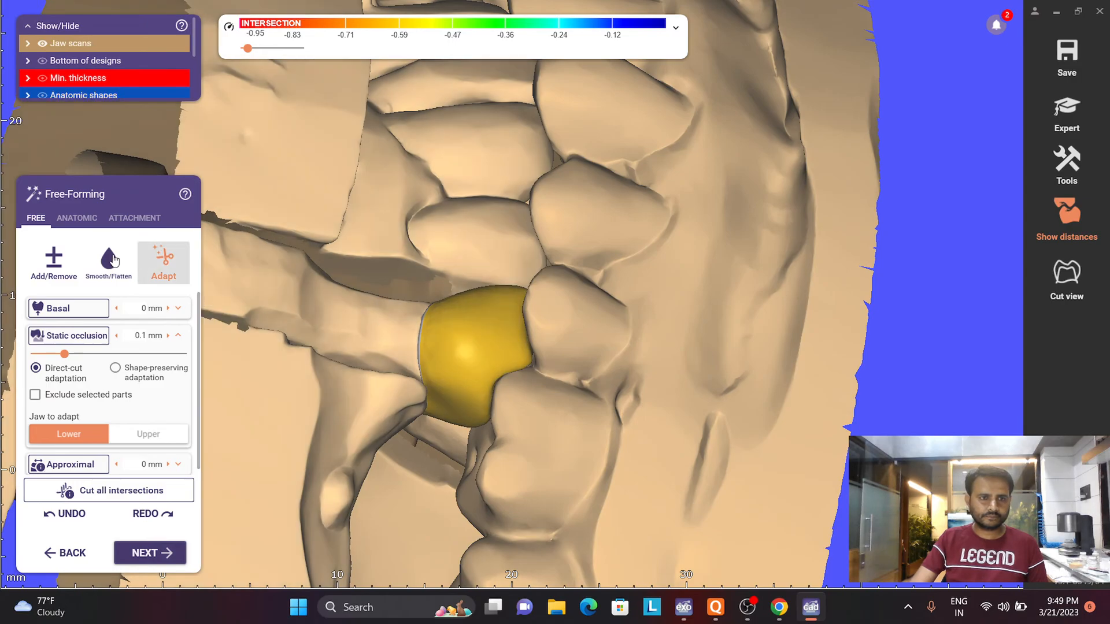
click(110, 263)
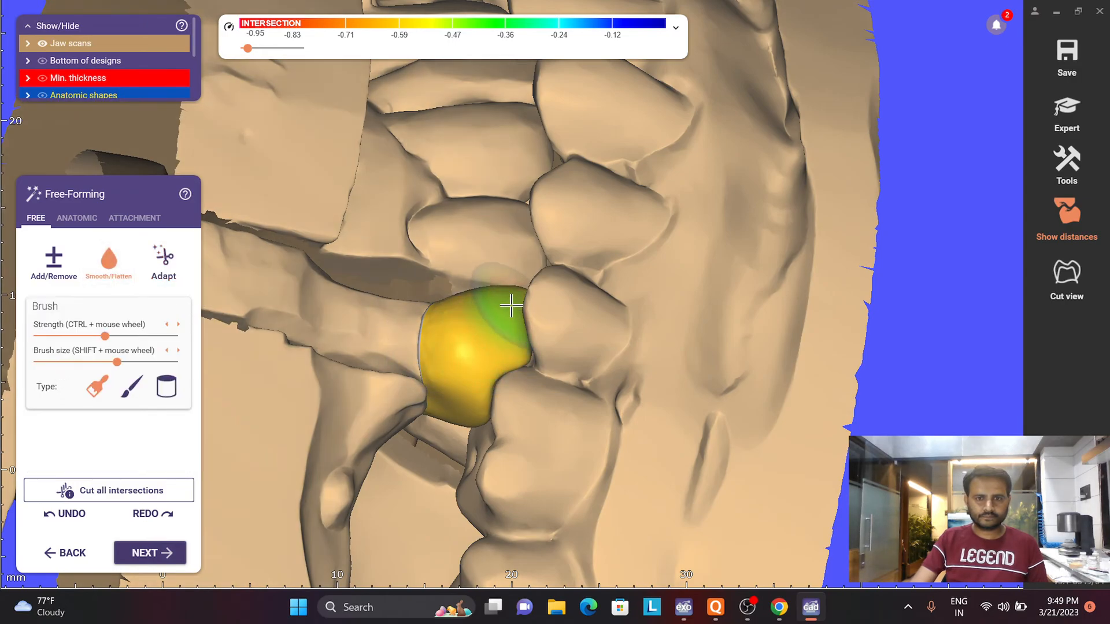
scroll(458, 373, down, 4)
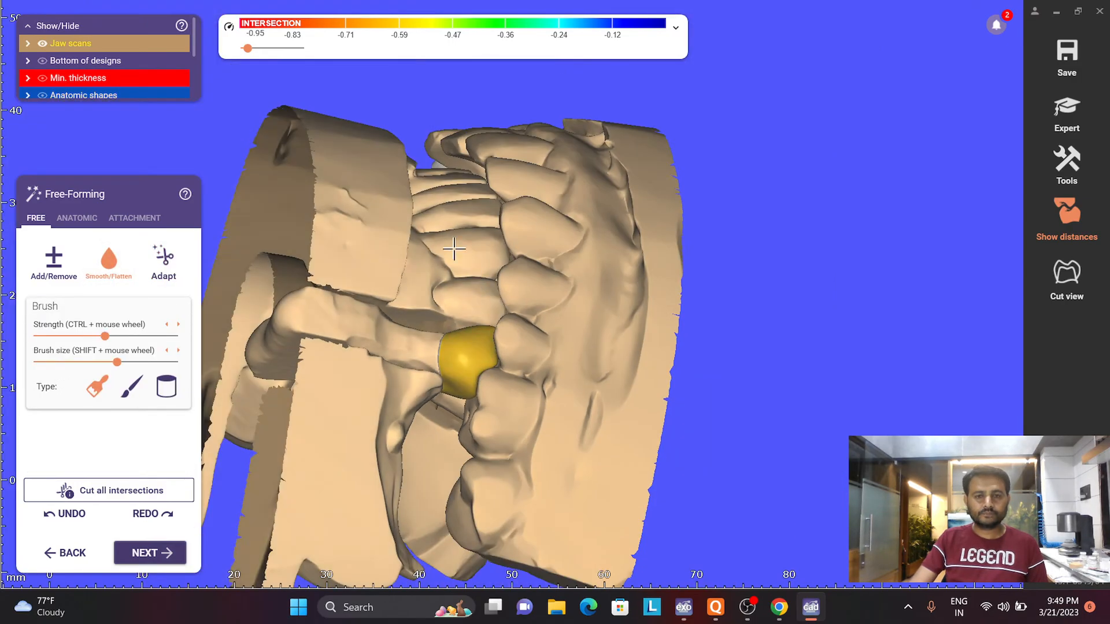
- Restore the display of both arches together with the UR6-UR3 bridge crowns
right_drag(453, 246, 466, 262)
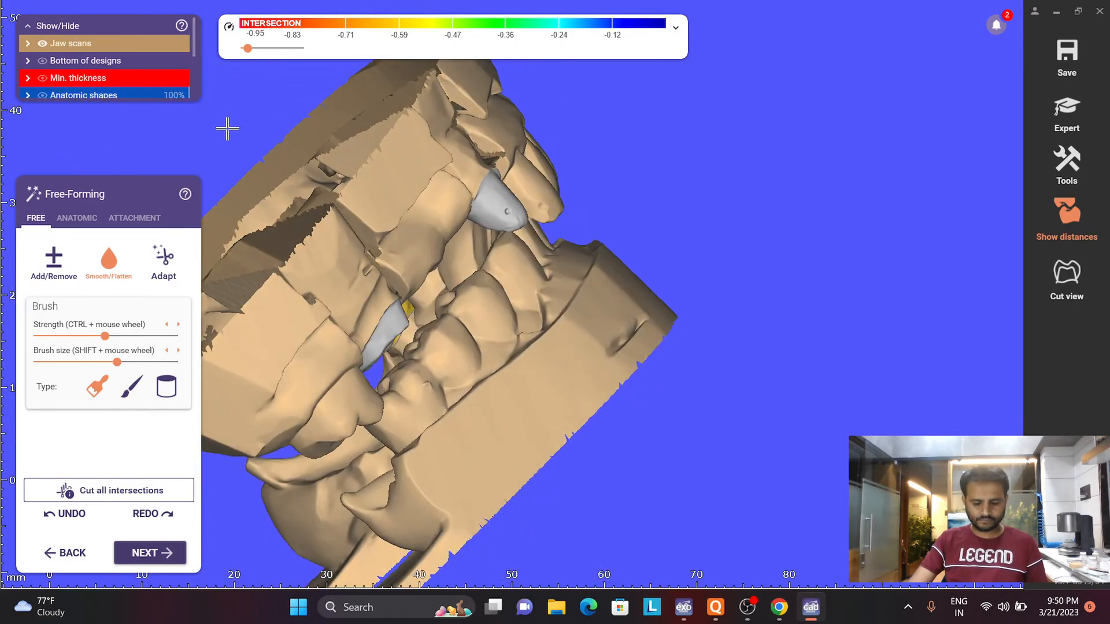
key(j)
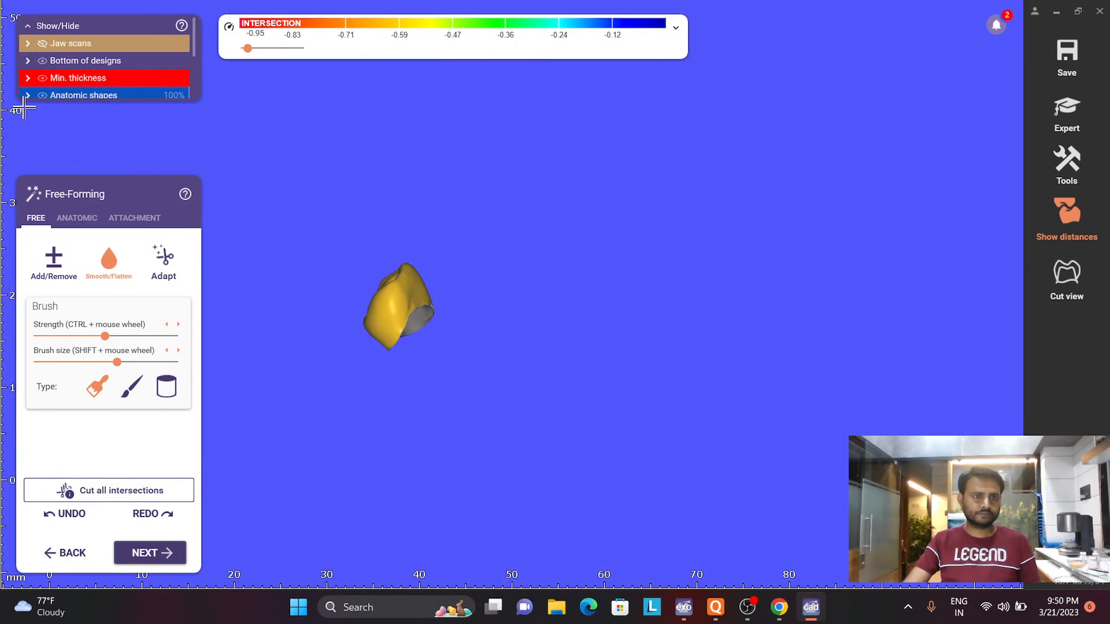
scroll(24, 96, down, 1)
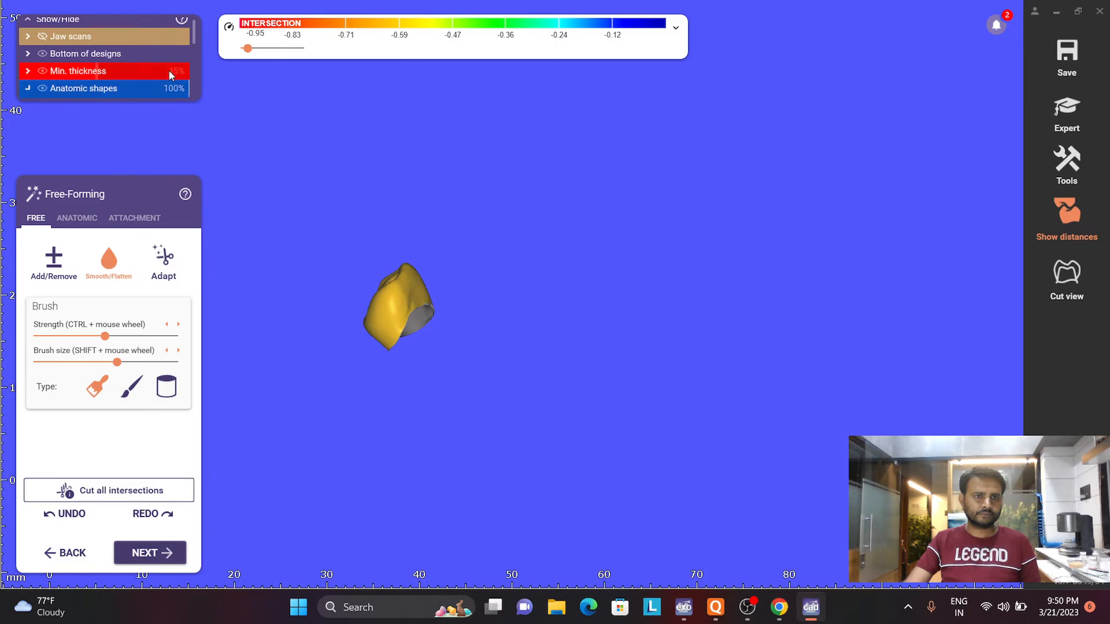
scroll(174, 81, down, 3)
click(179, 94)
scroll(438, 203, down, 4)
right_drag(439, 202, 327, 224)
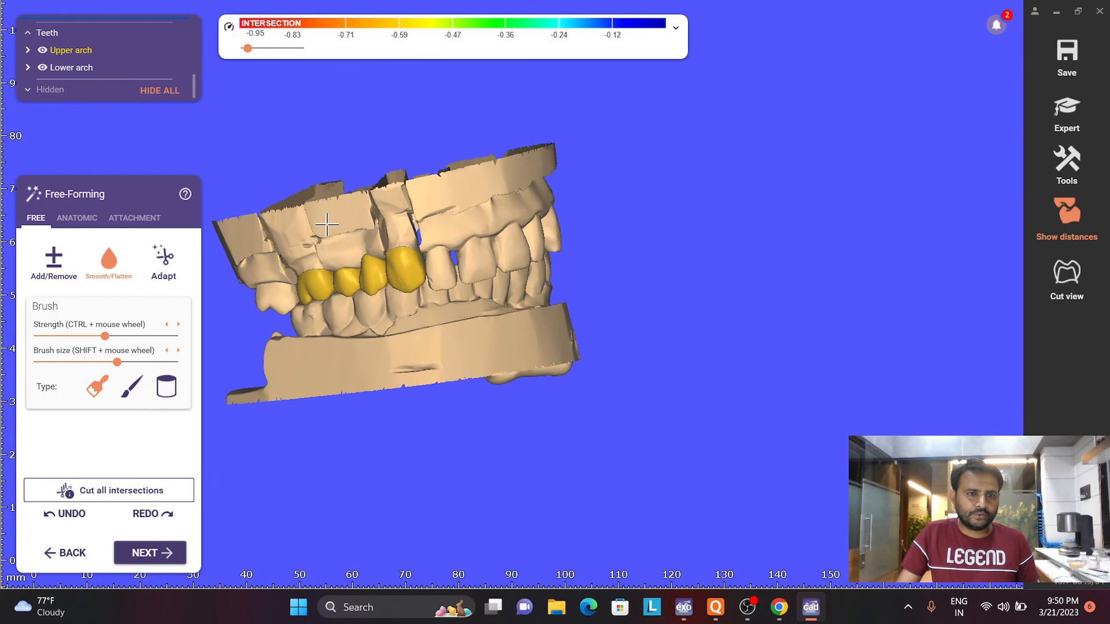
- Run the approximal adaptation with a 0 mm distance to the neighbouring teeth
click(79, 218)
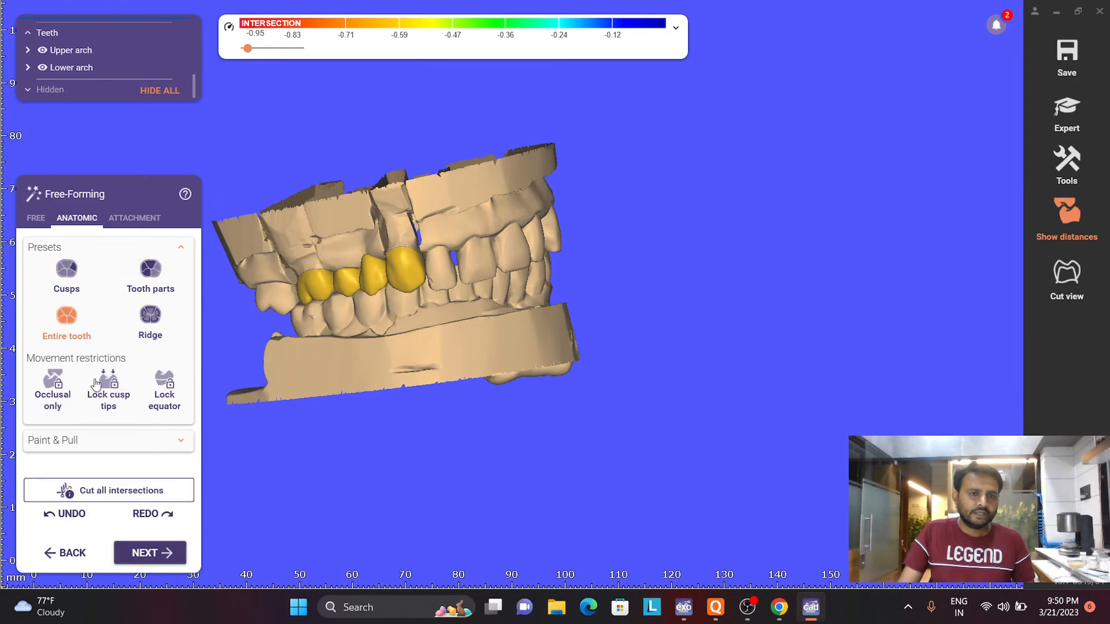
click(36, 218)
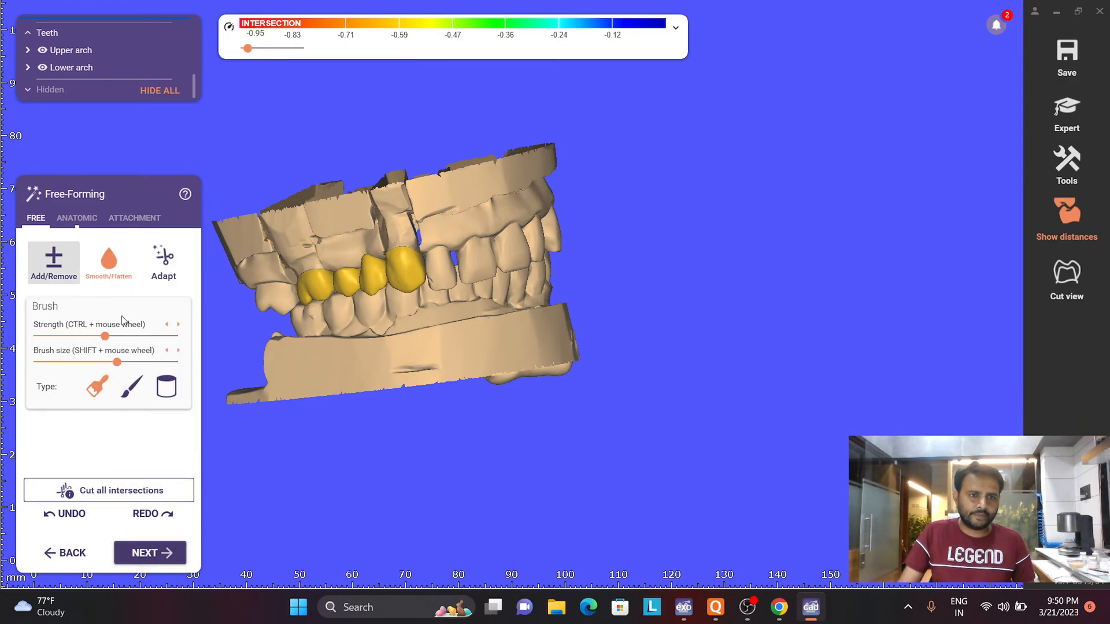
click(149, 271)
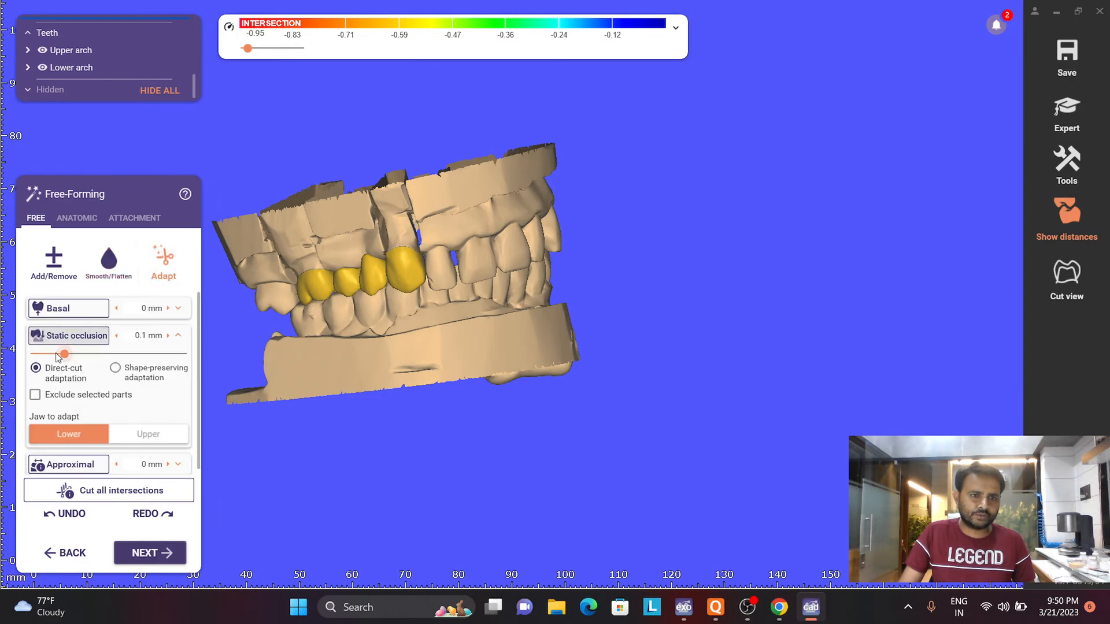
click(179, 336)
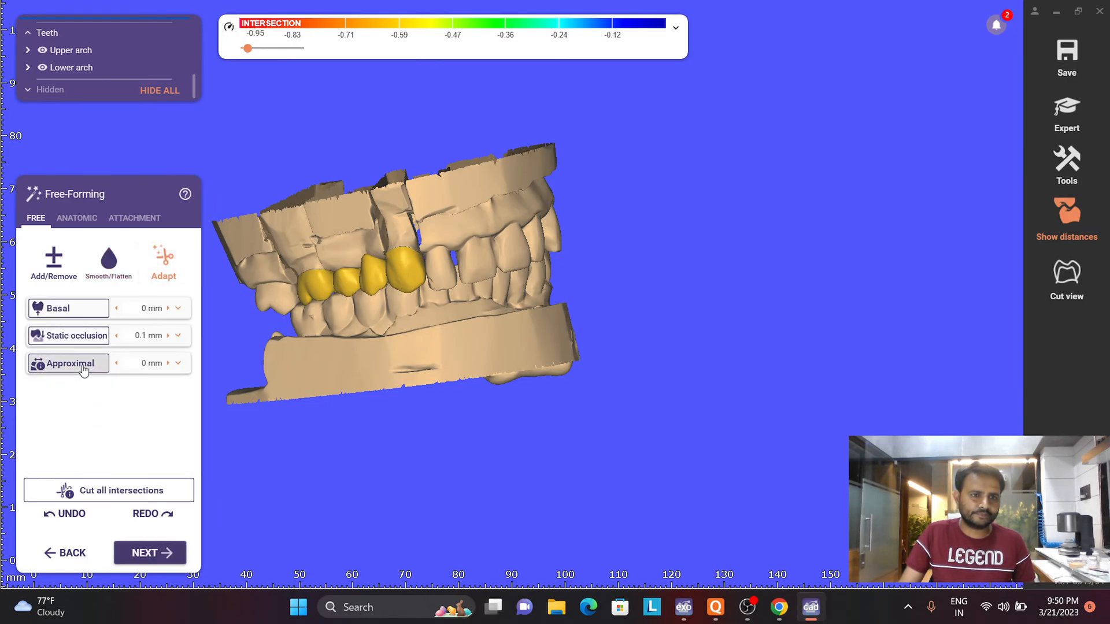
right_drag(347, 347, 484, 256)
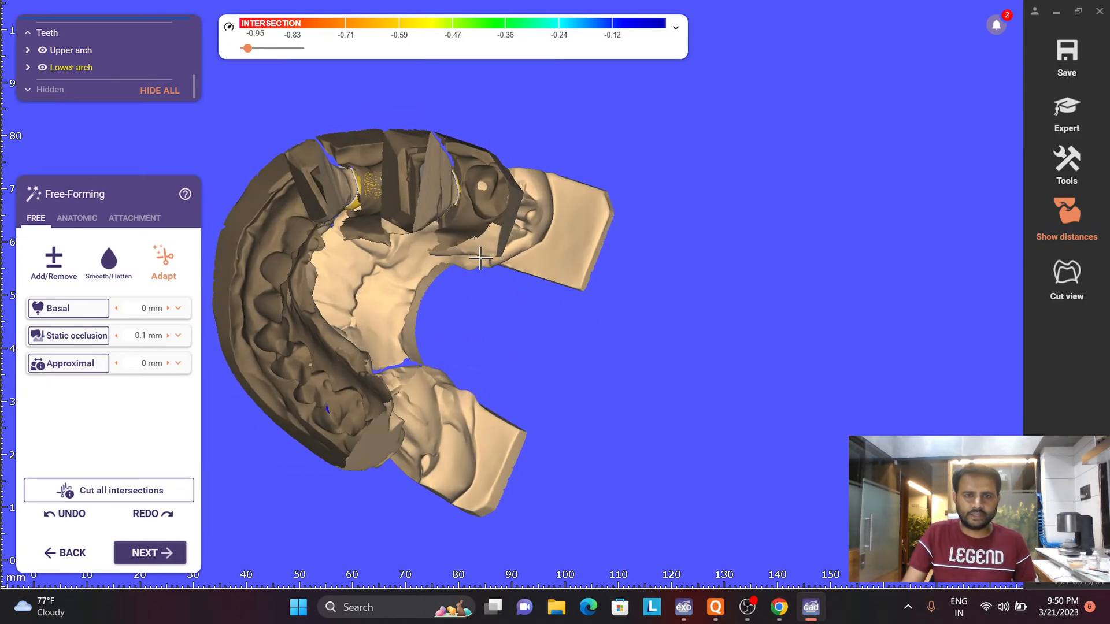
scroll(466, 195, up, 4)
right_drag(466, 195, 472, 201)
scroll(75, 123, up, 3)
scroll(307, 135, up, 3)
right_drag(363, 167, 388, 165)
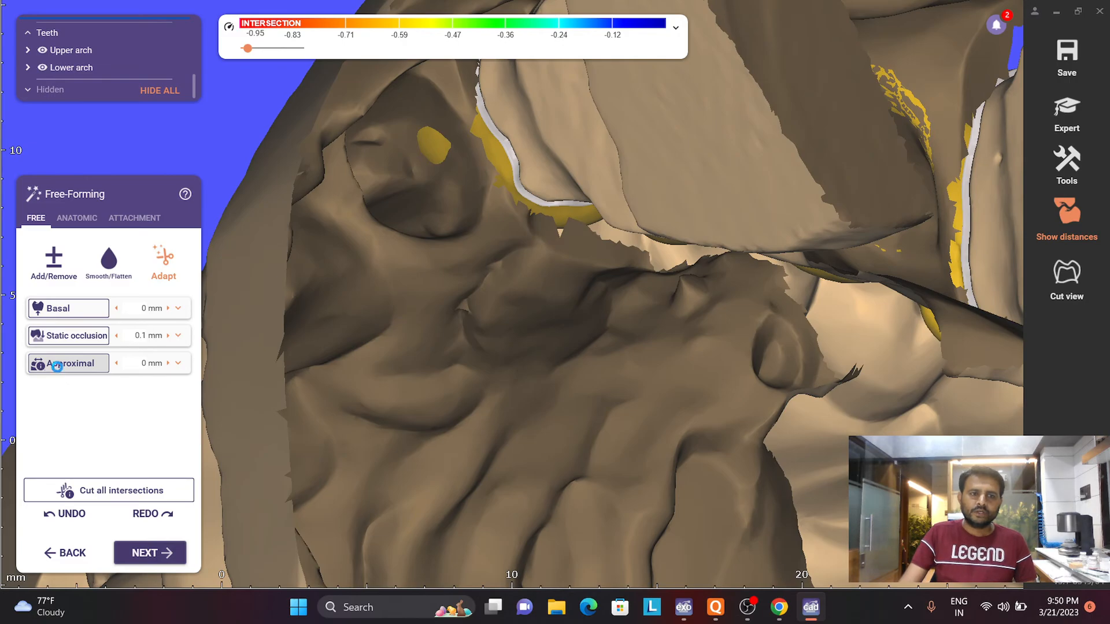
click(57, 364)
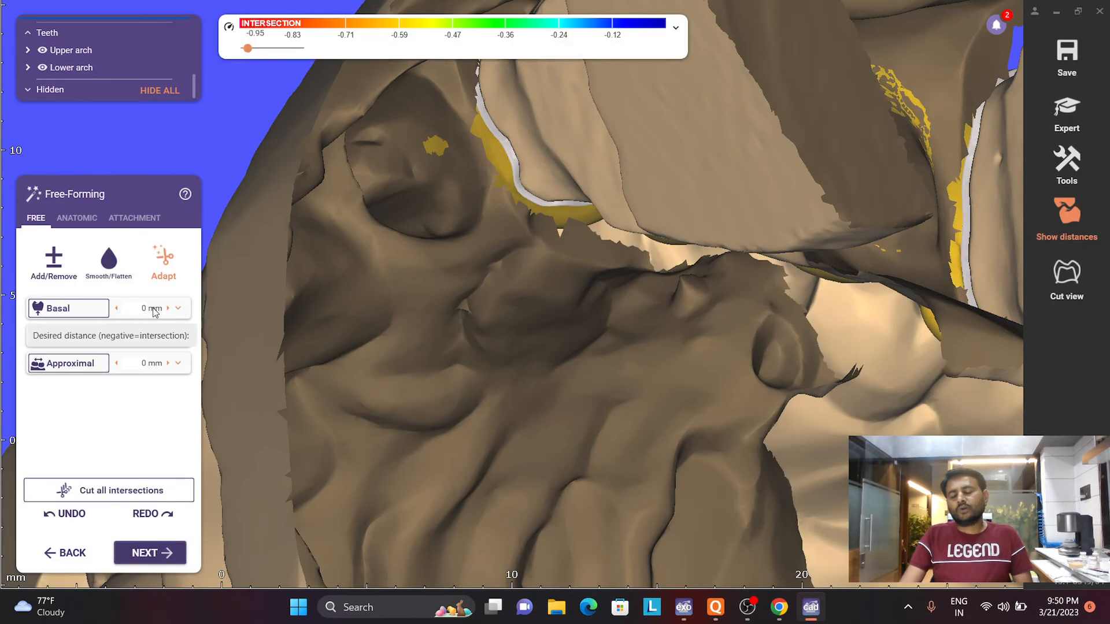
- Smooth the buccal surfaces of UR3 and UR4 and proceed past the free-forming stage
mouse_move(209, 274)
right_down()
mouse_move(377, 215)
mouse_move(404, 293)
mouse_move(359, 224)
mouse_move(404, 334)
mouse_move(345, 338)
right_up()
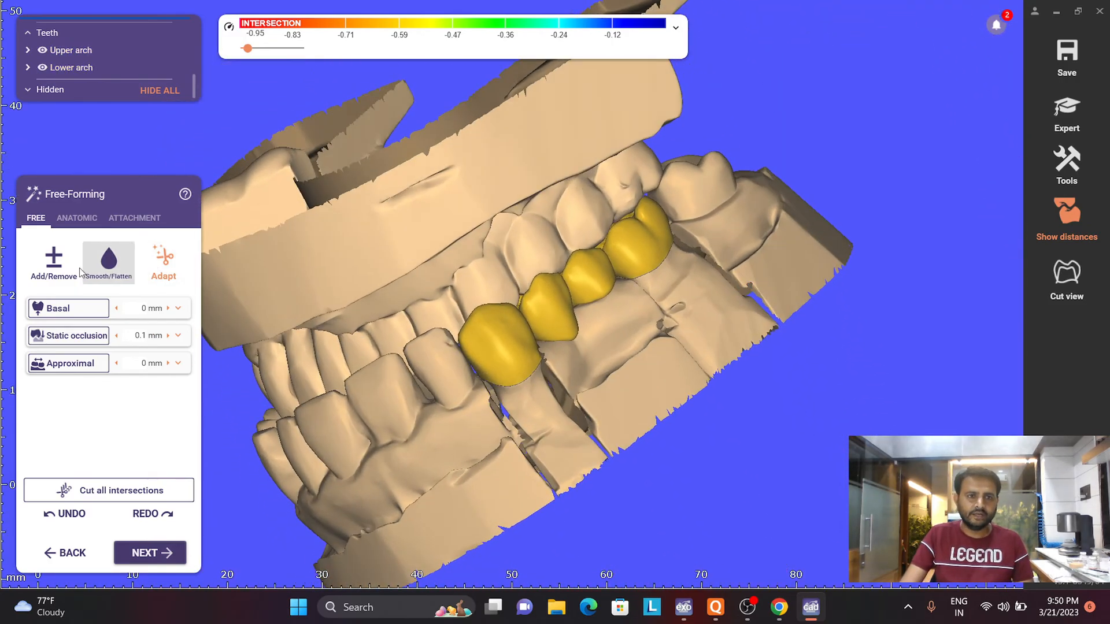
click(98, 271)
scroll(513, 300, up, 5)
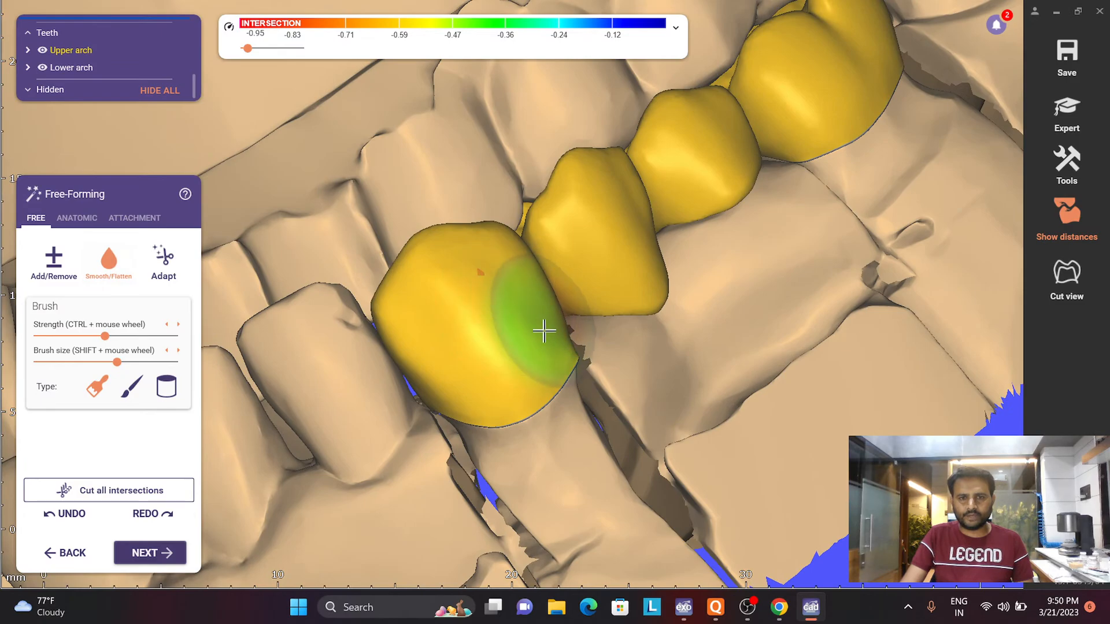
mouse_move(612, 212)
mouse_down()
mouse_move(642, 275)
mouse_move(657, 249)
mouse_move(615, 281)
mouse_up()
click(160, 563)
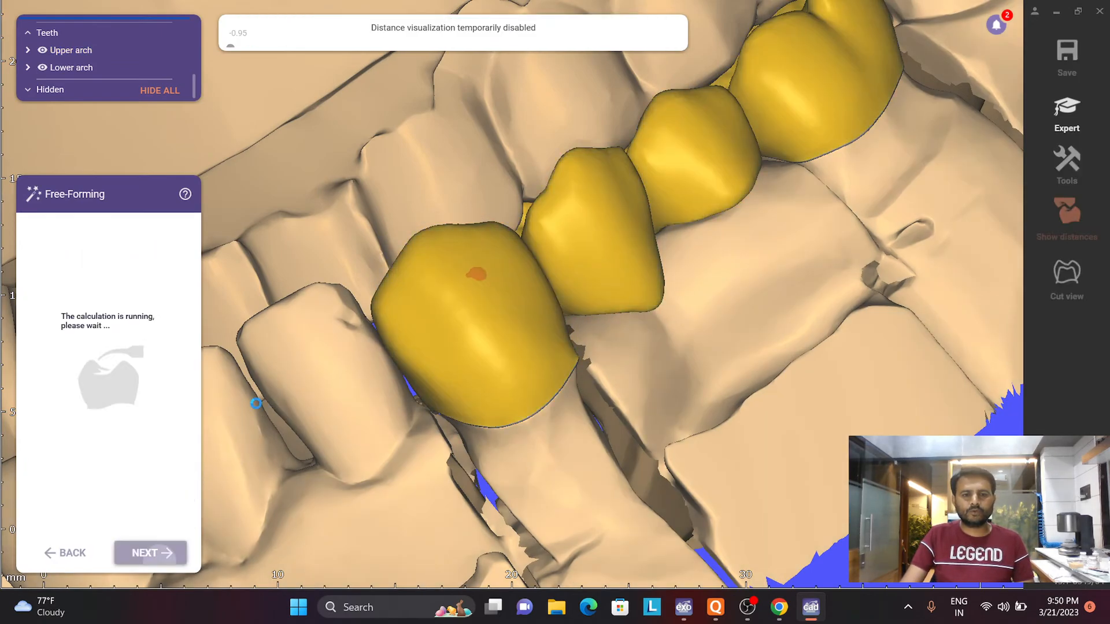
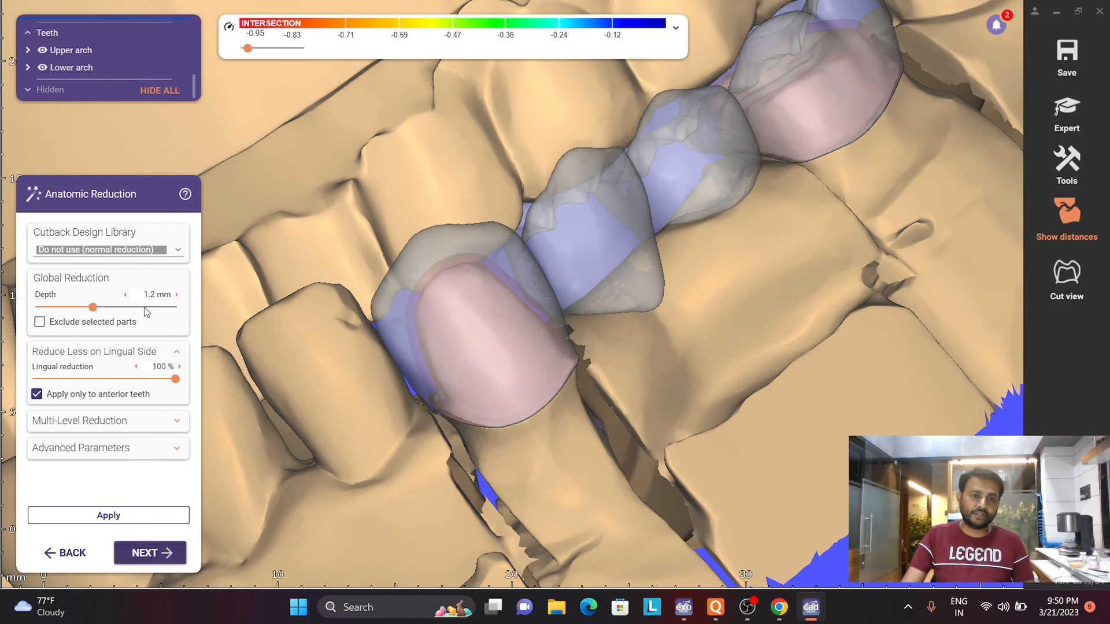
- Exclude selected parts from the global reduction, automatically marking a 1 mm high lingual band on the crowns without modifying the pontics
click(39, 322)
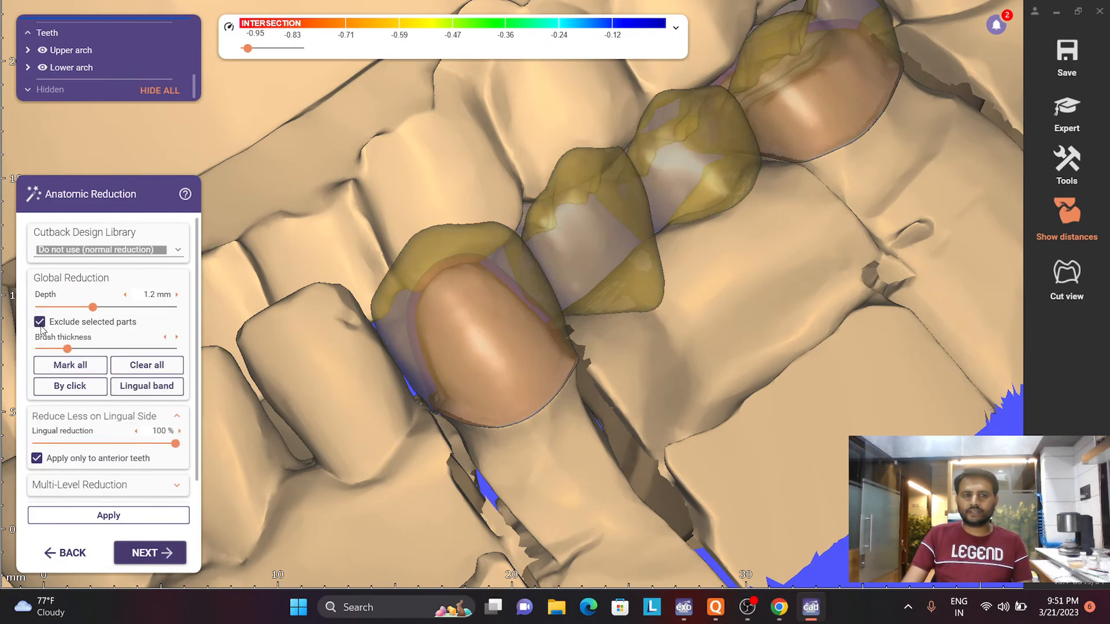
click(148, 387)
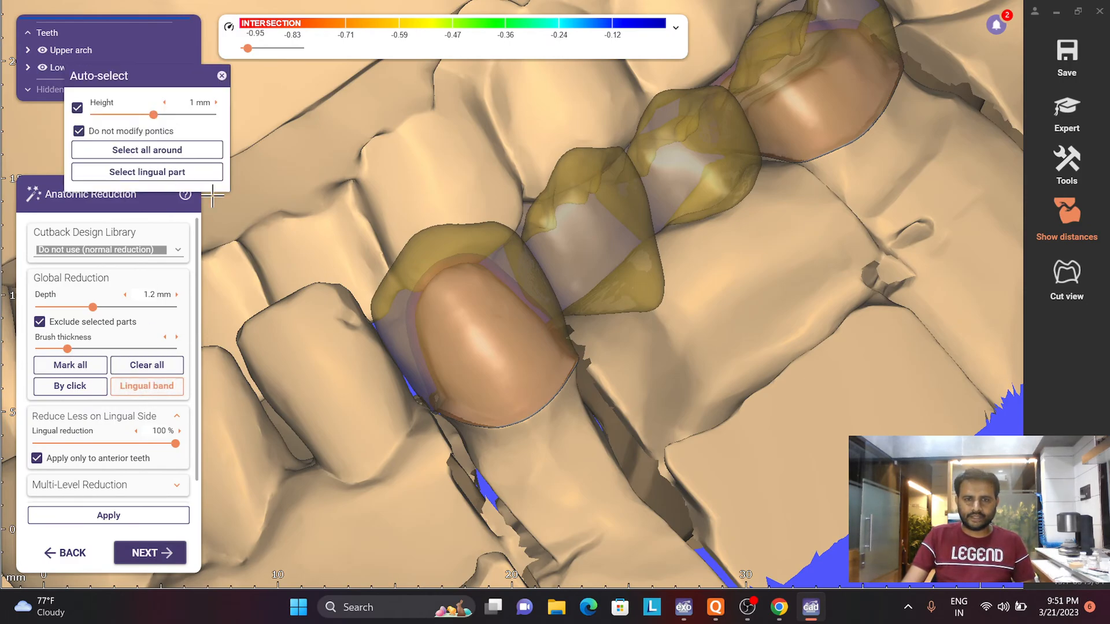
scroll(424, 190, down, 3)
right_drag(436, 192, 436, 192)
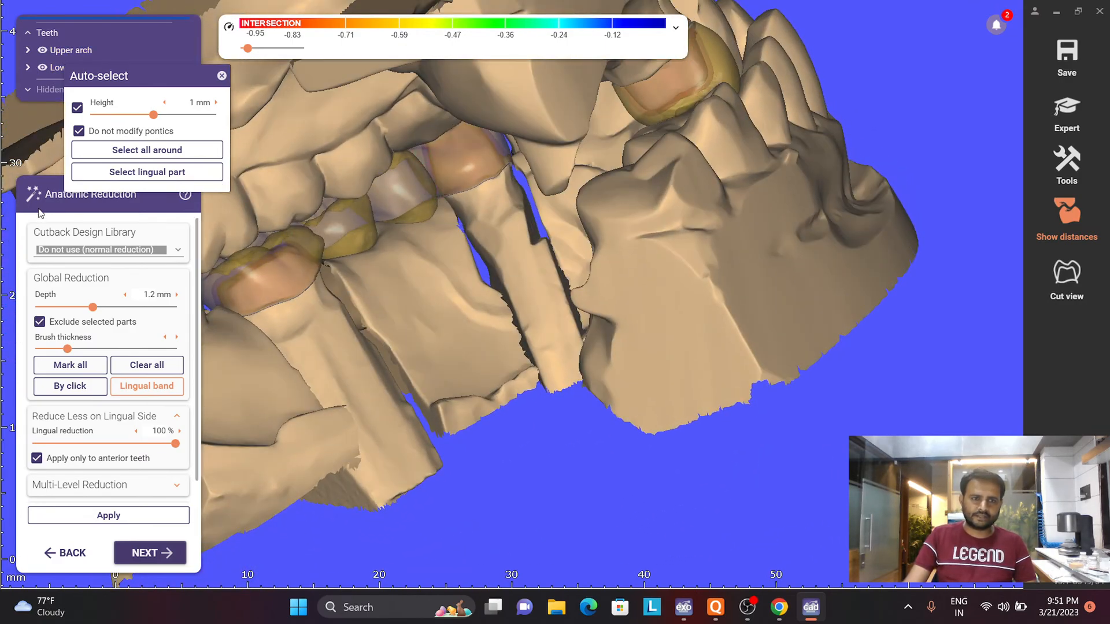
click(115, 177)
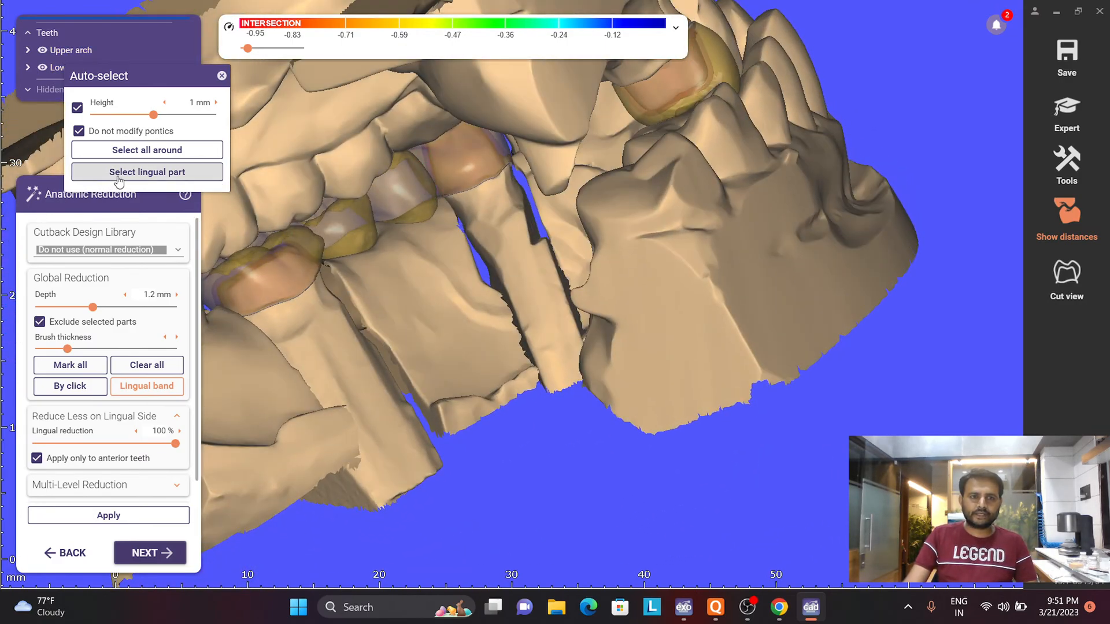
scroll(523, 282, down, 2)
scroll(347, 315, up, 6)
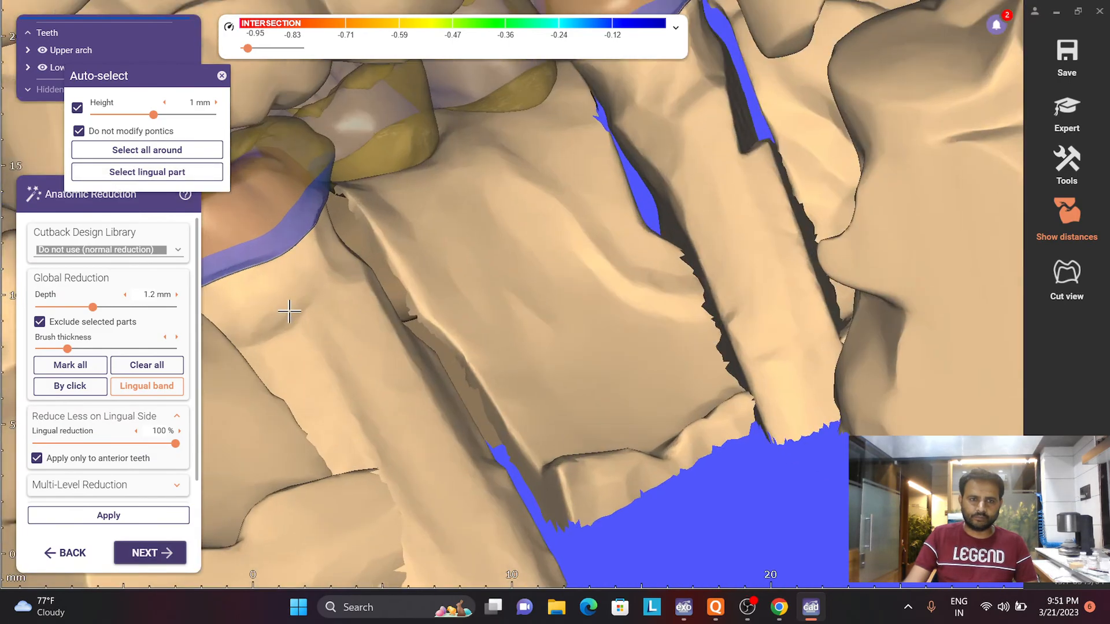
right_drag(574, 296, 575, 296)
scroll(578, 283, down, 4)
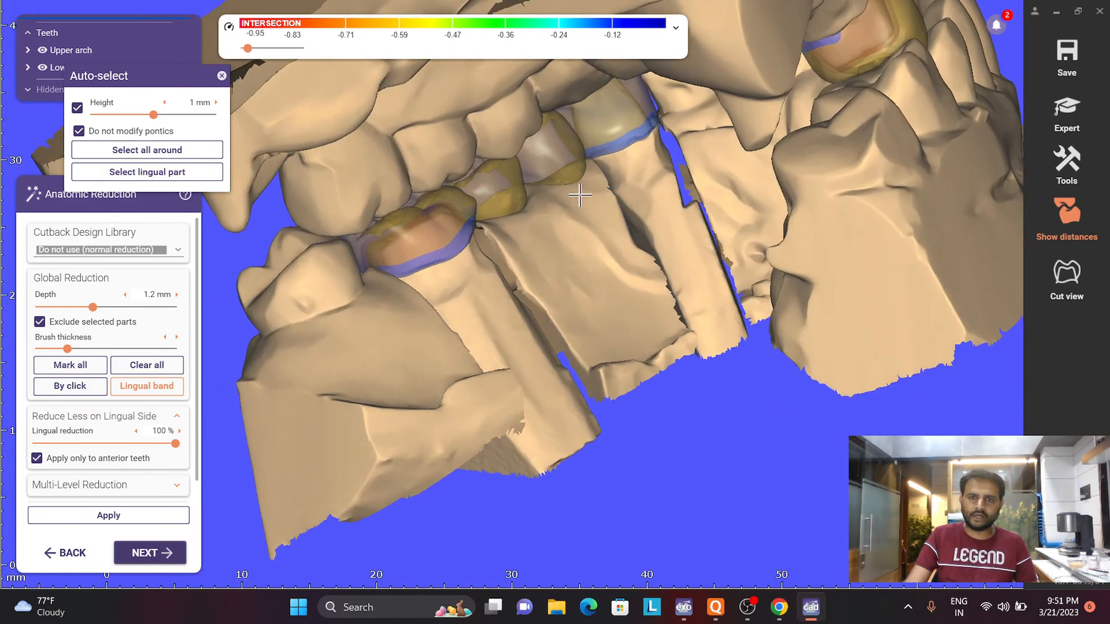
scroll(650, 165, up, 4)
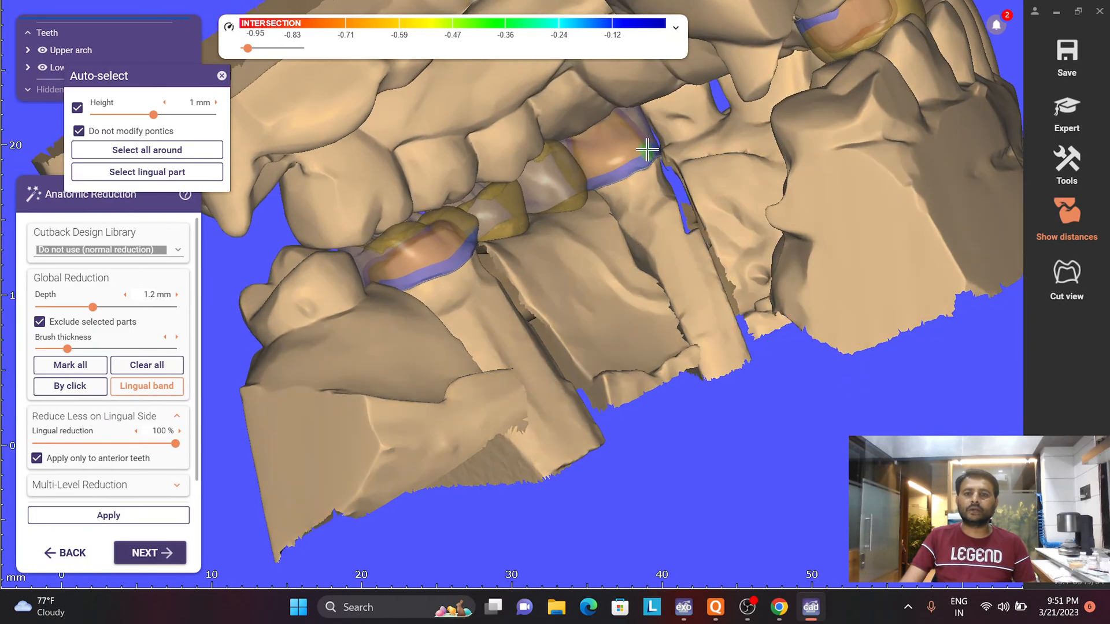
- Extend the excluded lingual marking with a thicker brush at the mesial margin of the UR3 crown
shift+scroll(660, 156, up, 1)
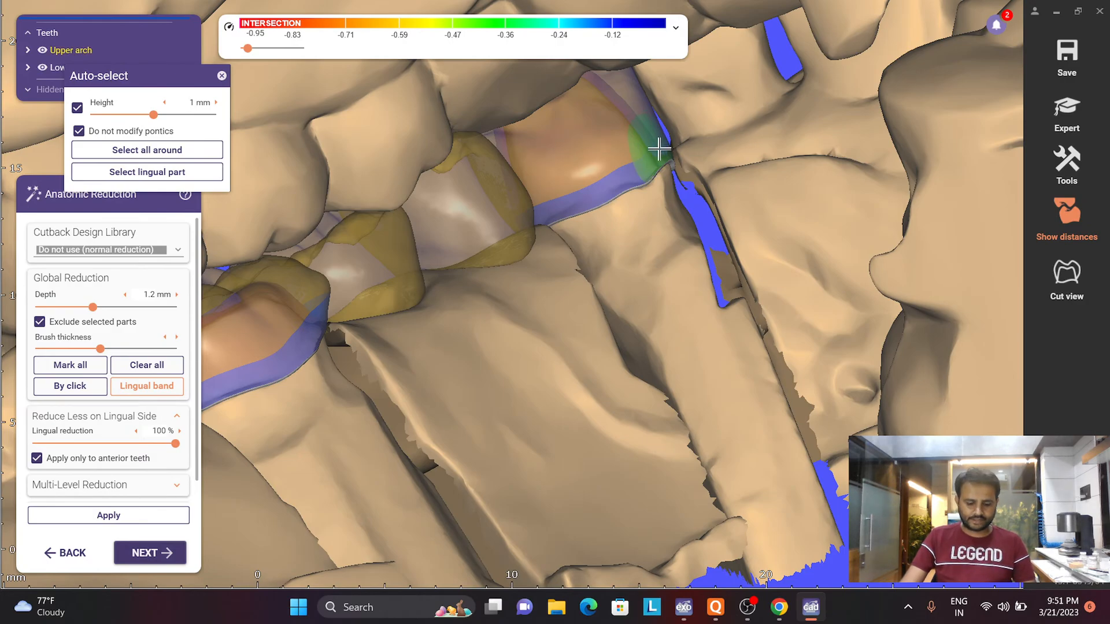
mouse_move(659, 148)
shift+mouse_down()
mouse_move(549, 210)
mouse_move(658, 163)
shift+mouse_up()
scroll(621, 230, down, 4)
right_drag(702, 311, 707, 311)
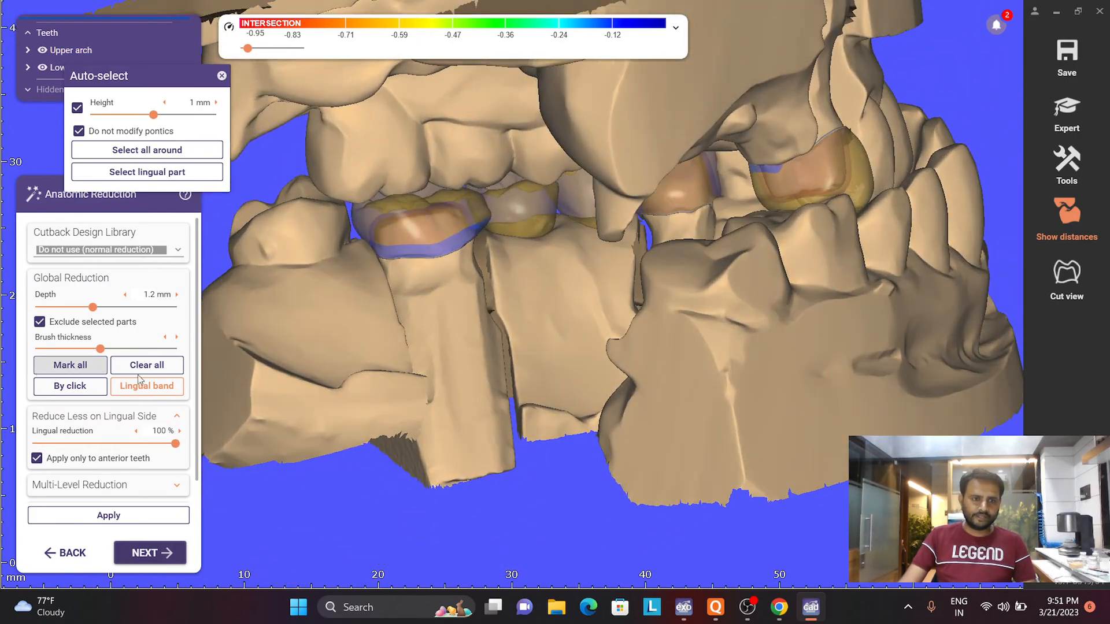
- Apply the 1.2 mm anatomic reduction, check the reduced crowns from several sides and proceed to connector generation
scroll(462, 295, down, 3)
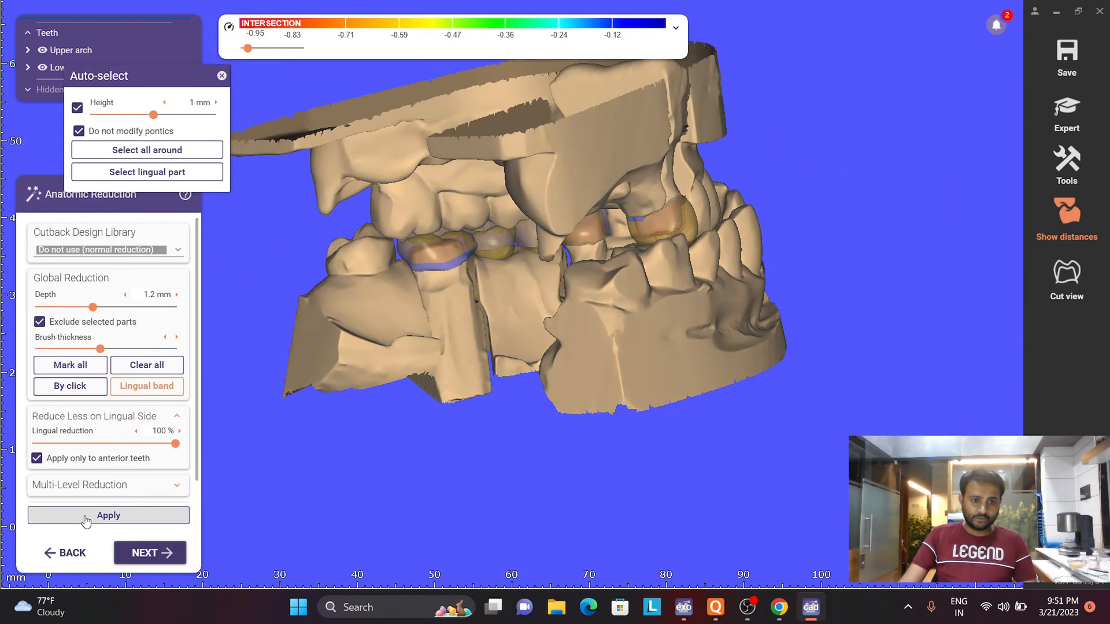
click(136, 515)
right_drag(427, 391, 574, 208)
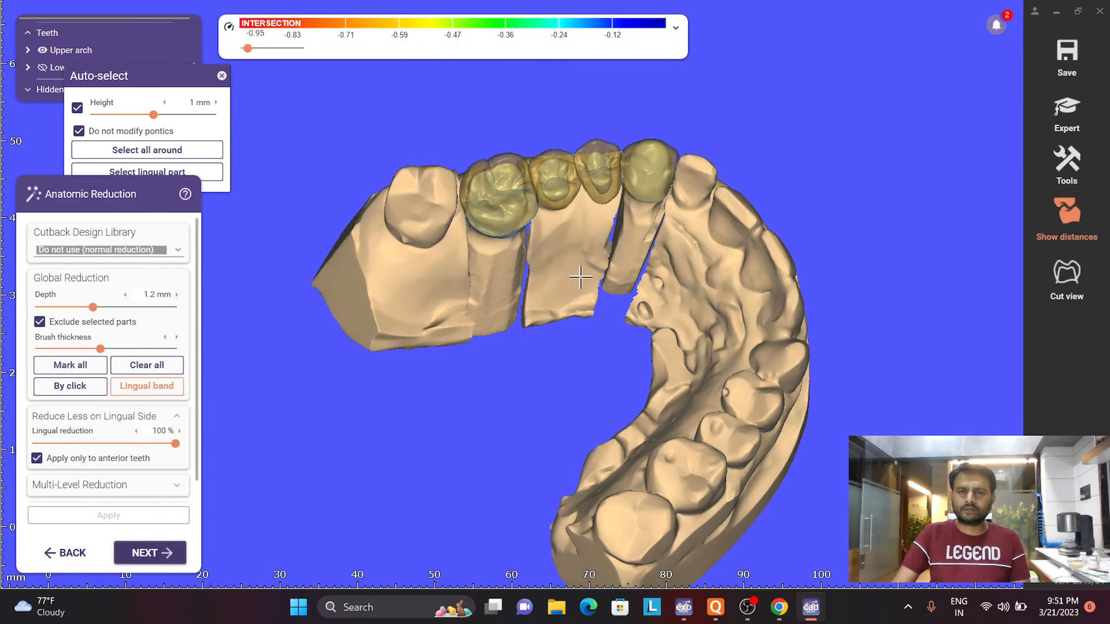
right_drag(582, 278, 578, 400)
scroll(580, 370, up, 6)
right_drag(542, 312, 621, 323)
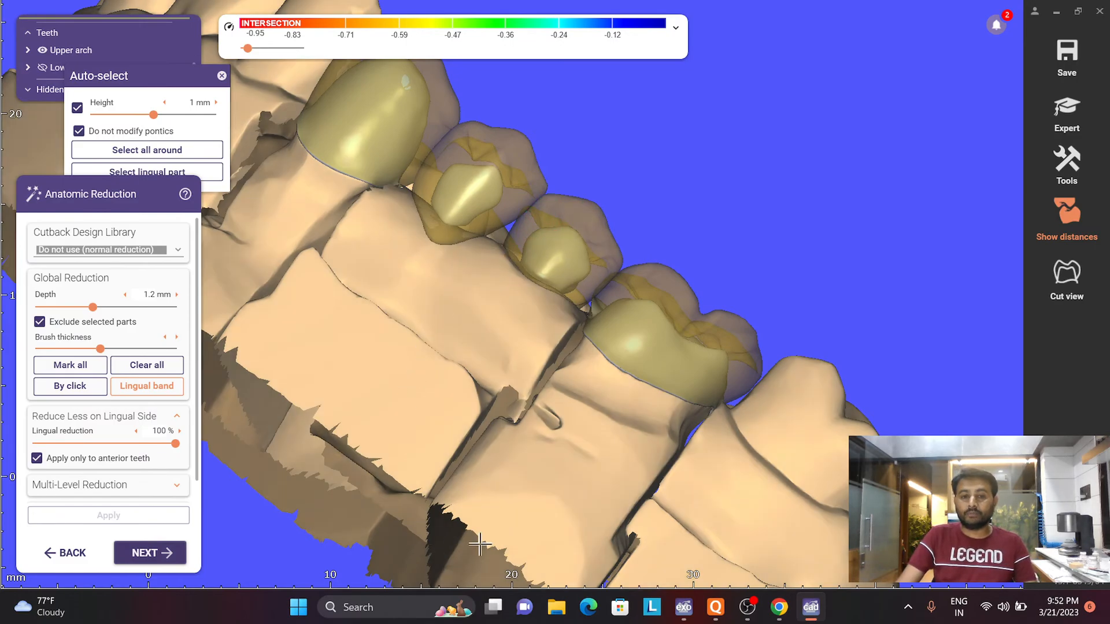
click(164, 557)
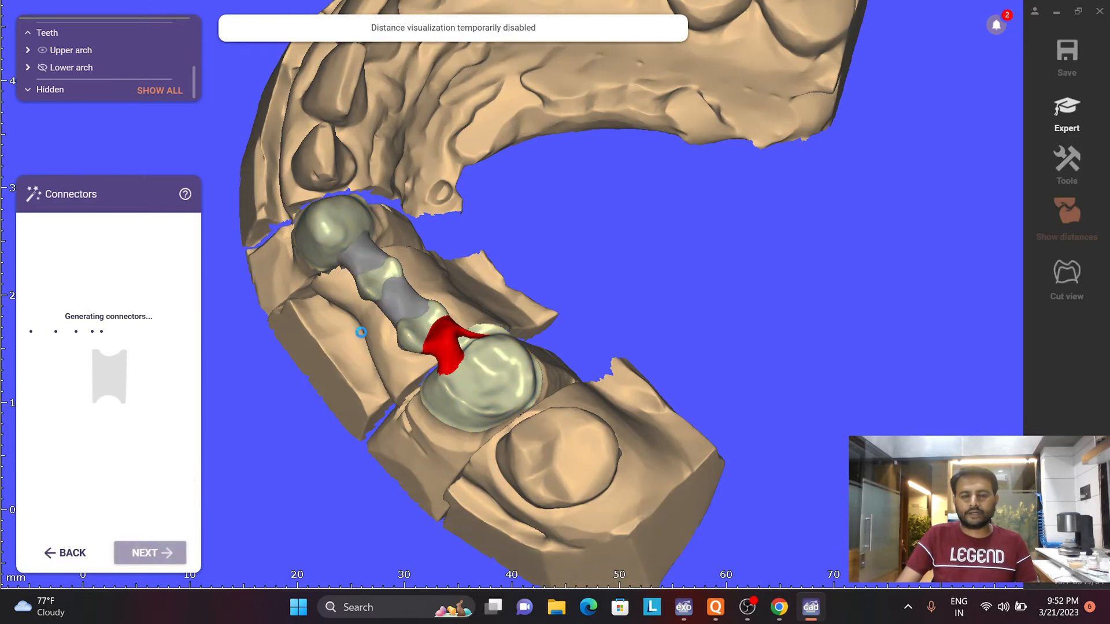
- Examine the generated UR6-UR3 connectors from the occlusal and lingual sides, especially the one next to UR6
right_drag(399, 354, 469, 321)
scroll(461, 312, up, 5)
scroll(475, 340, down, 5)
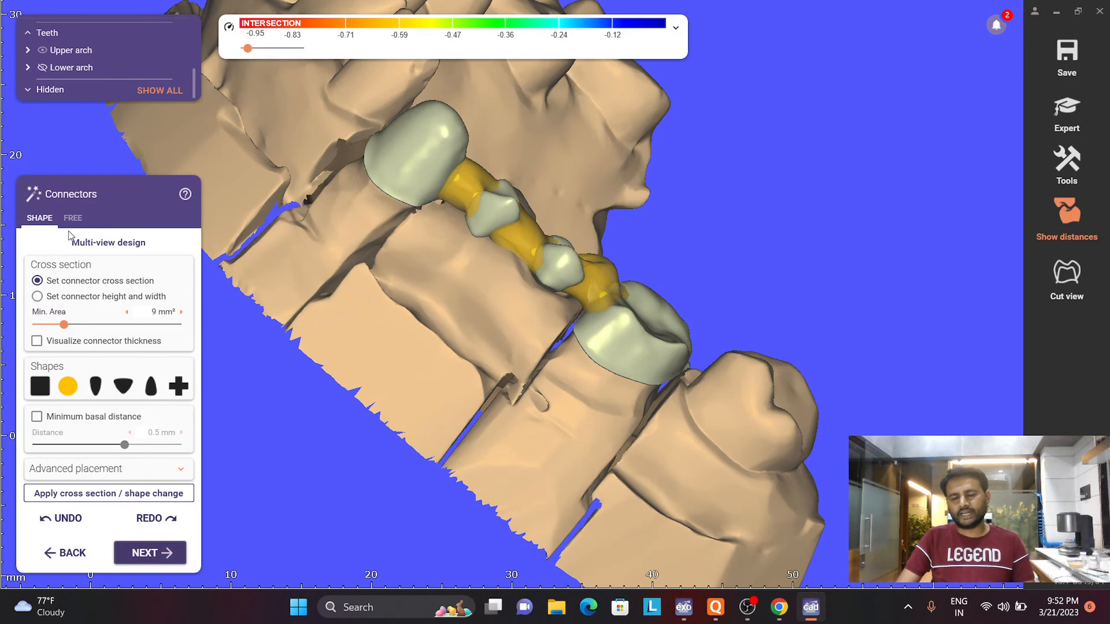
right_drag(332, 327, 315, 285)
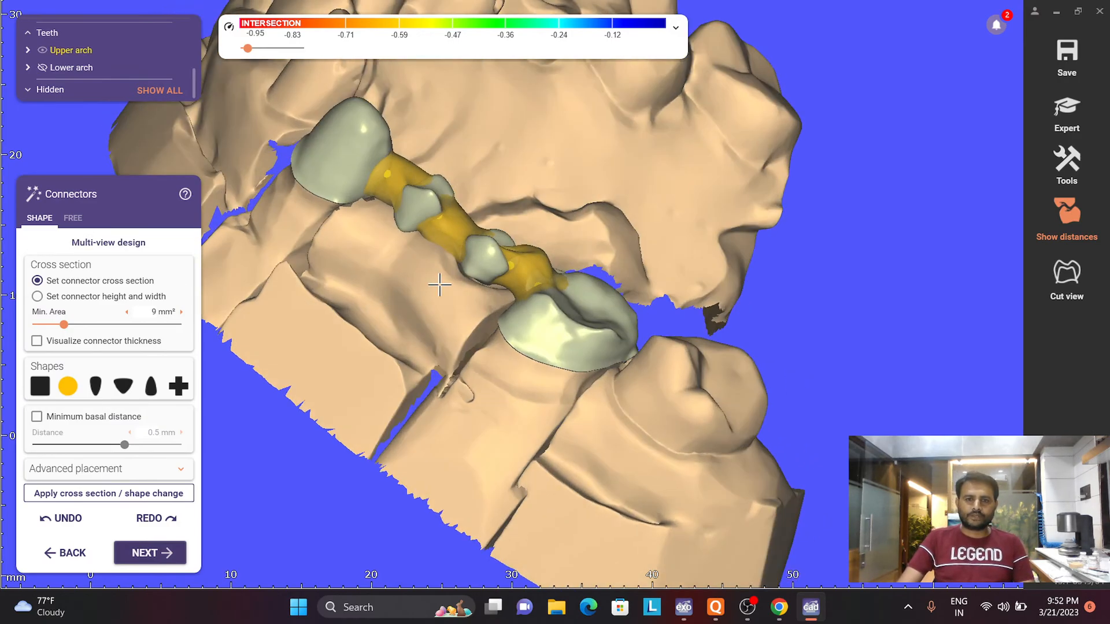
right_drag(440, 284, 431, 296)
scroll(428, 345, up, 5)
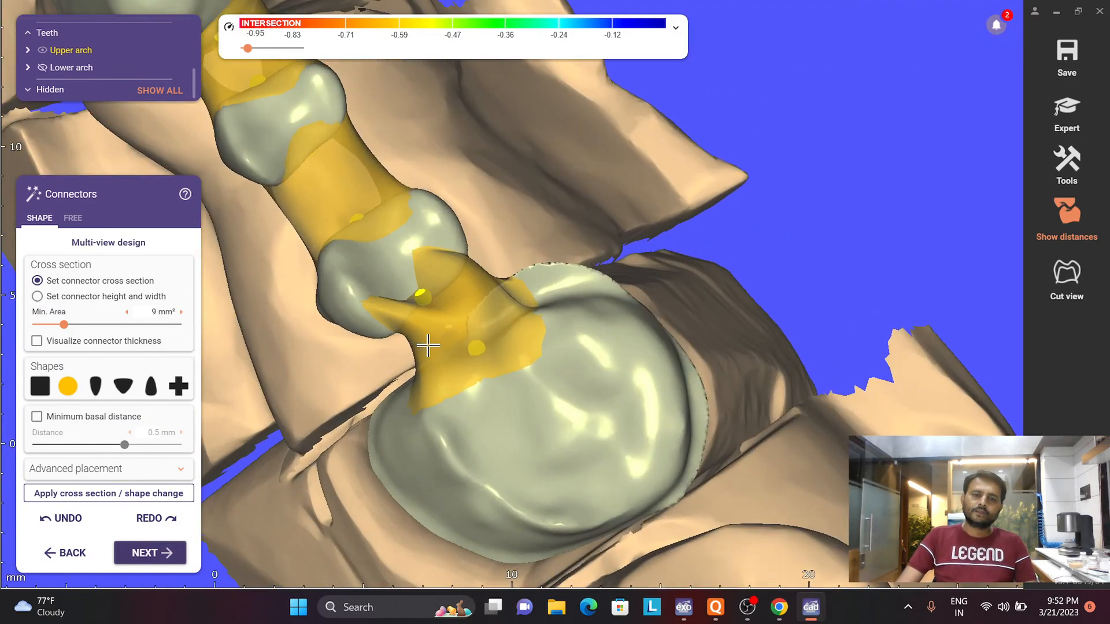
drag(453, 305, 446, 307)
scroll(412, 319, down, 3)
right_drag(412, 319, 483, 292)
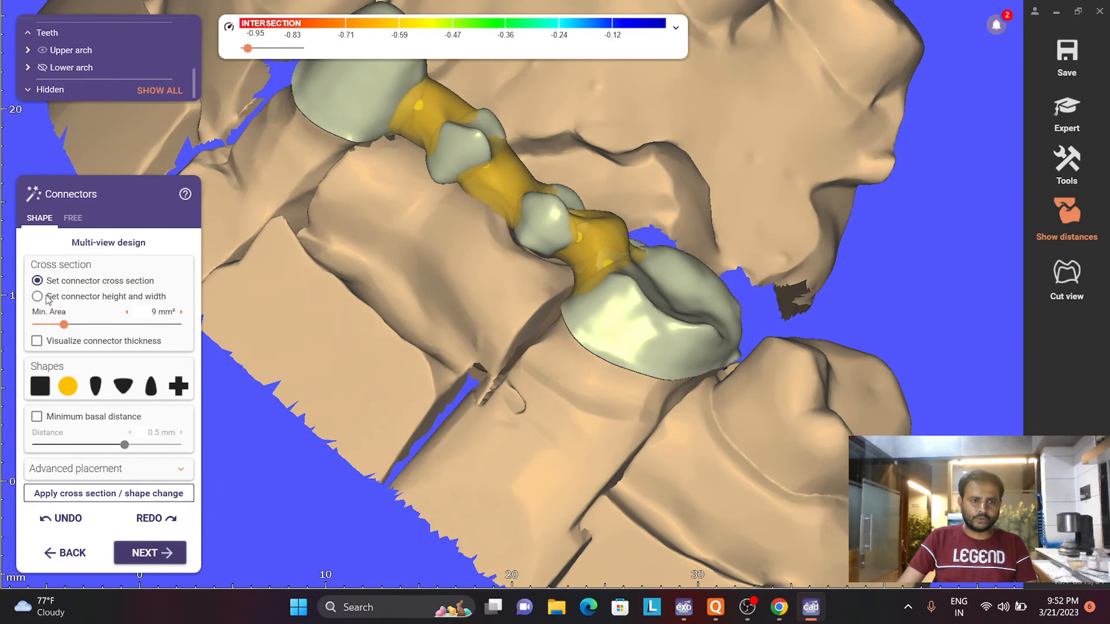
- Define the connectors by height and width, setting 2 mm by 2.4 mm, and apply the change to the bridge
click(38, 297)
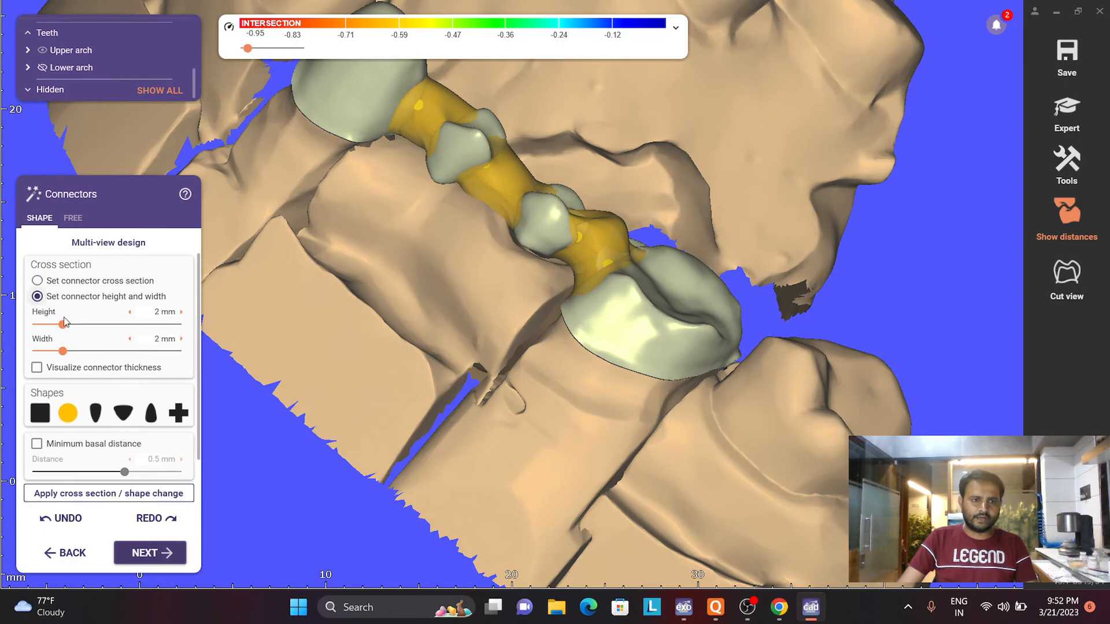
click(38, 281)
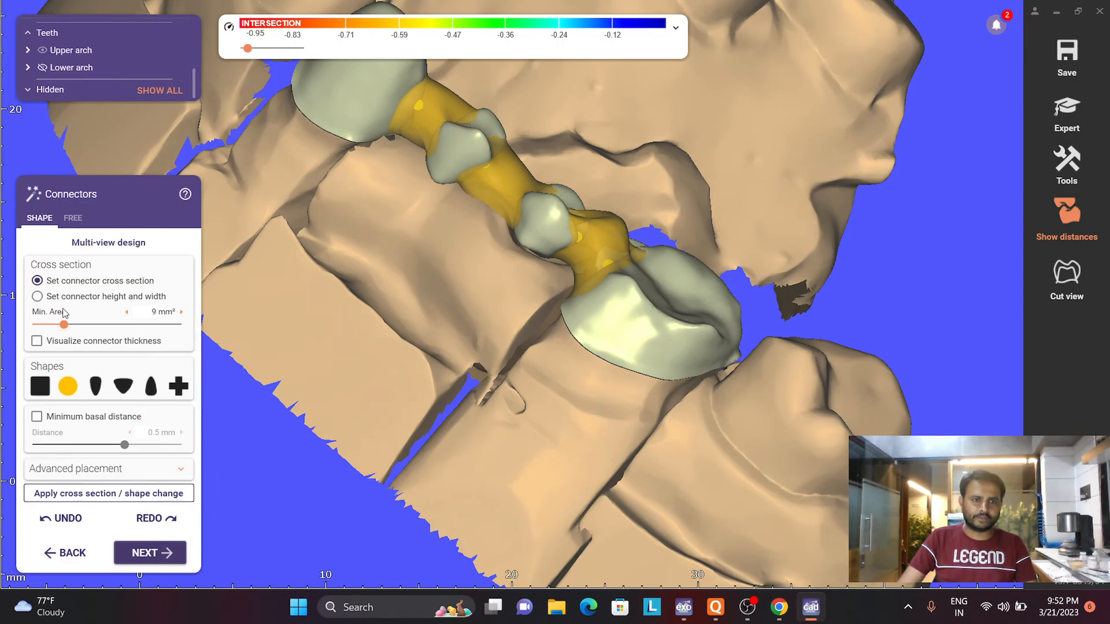
click(38, 297)
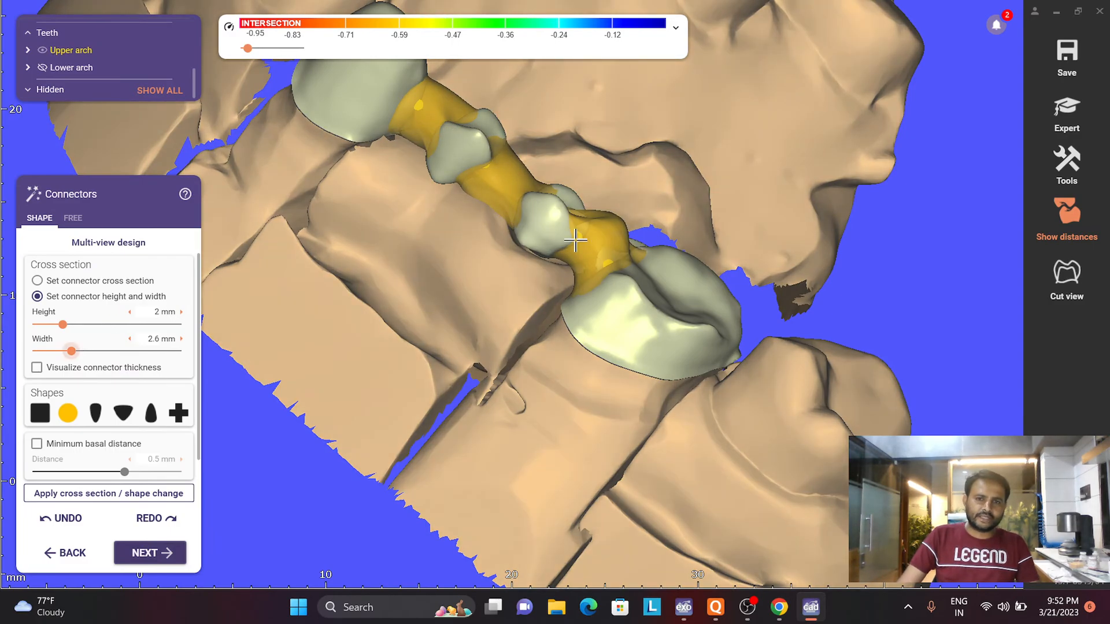
right_drag(577, 240, 552, 248)
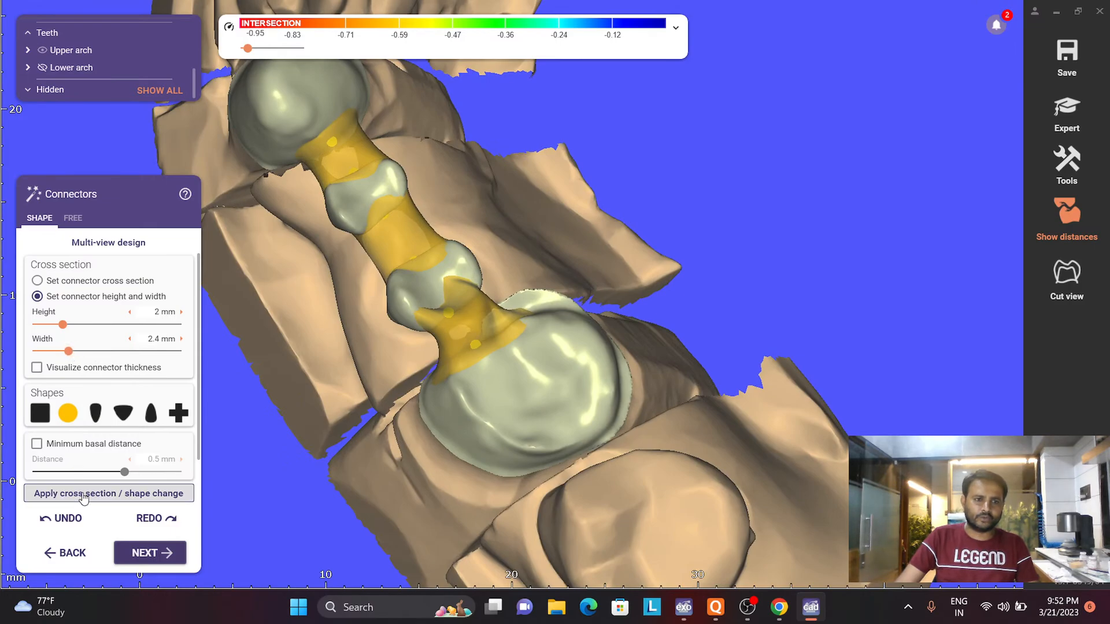
drag(481, 326, 468, 323)
scroll(473, 323, down, 5)
right_drag(453, 255, 367, 245)
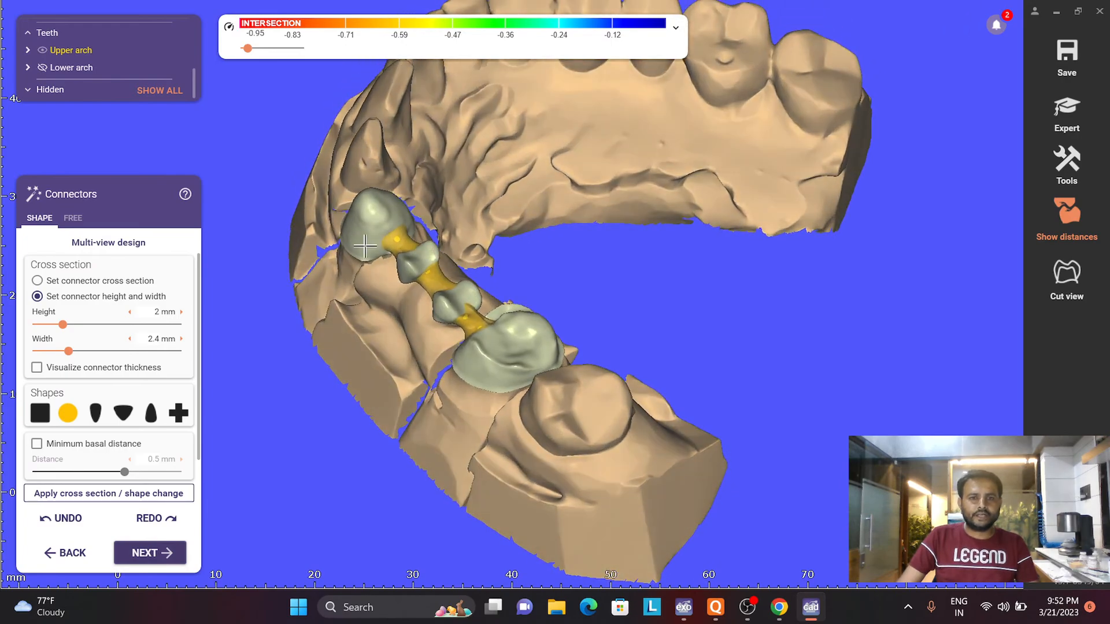
scroll(368, 245, up, 4)
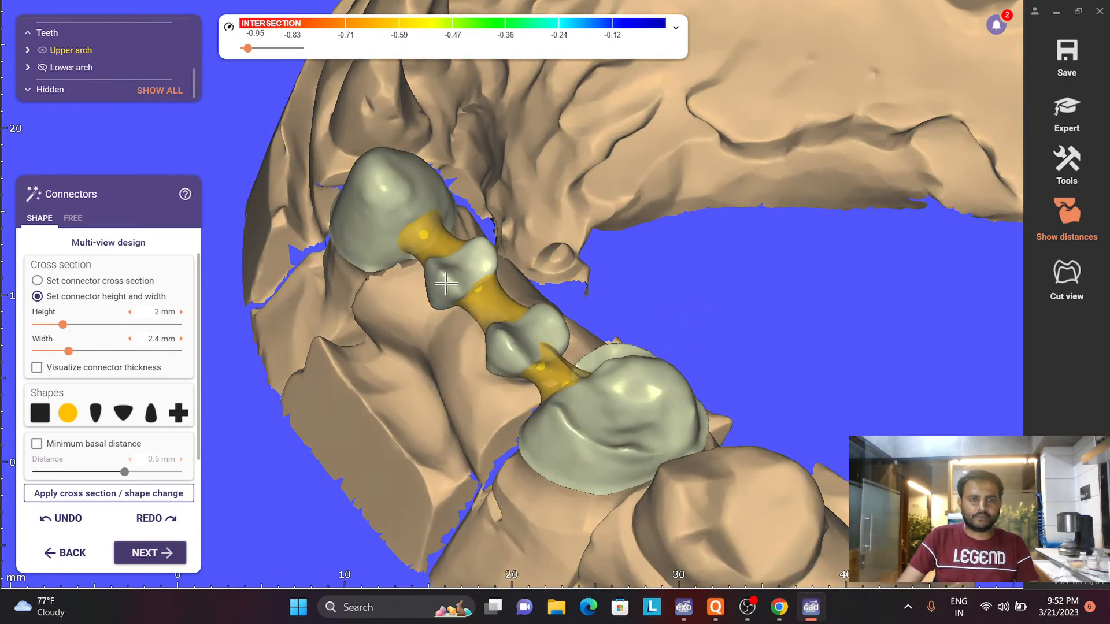
- Open the UR4-UR3 connector in multi-view design and reshape its outline on the UR3 side
click(122, 246)
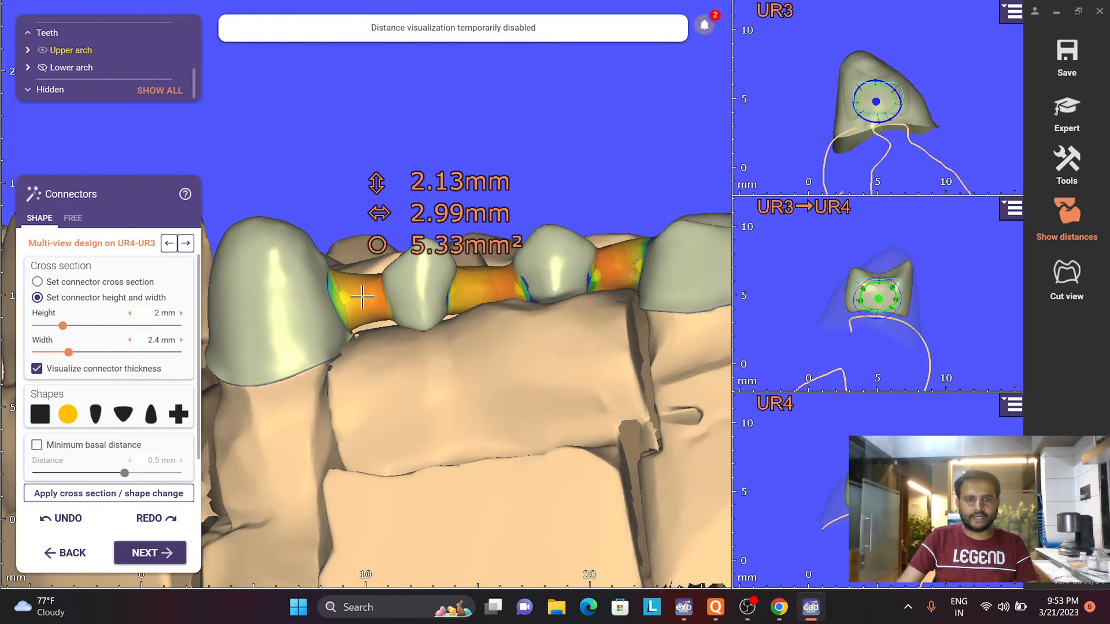
scroll(885, 75, up, 5)
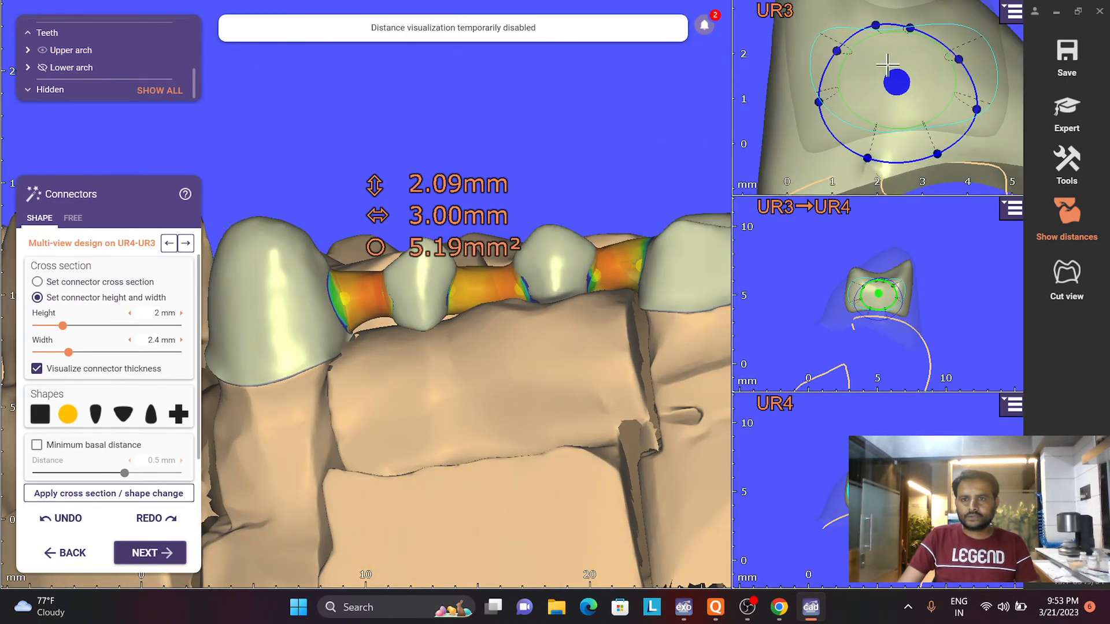
middle_drag(886, 75, 859, 118)
drag(881, 63, 847, 77)
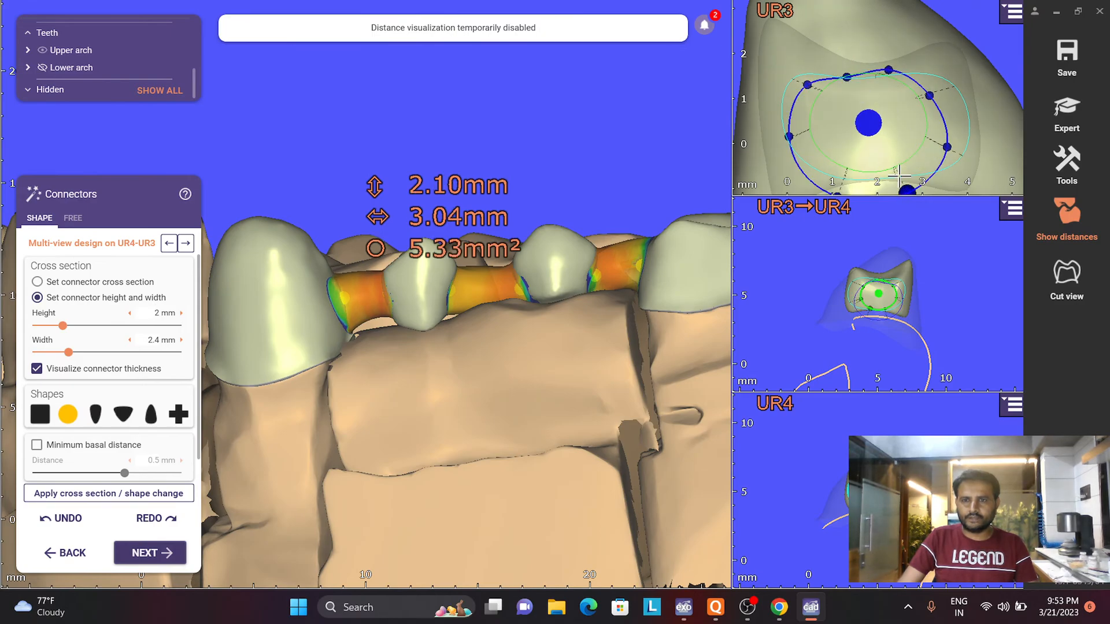
scroll(890, 171, down, 2)
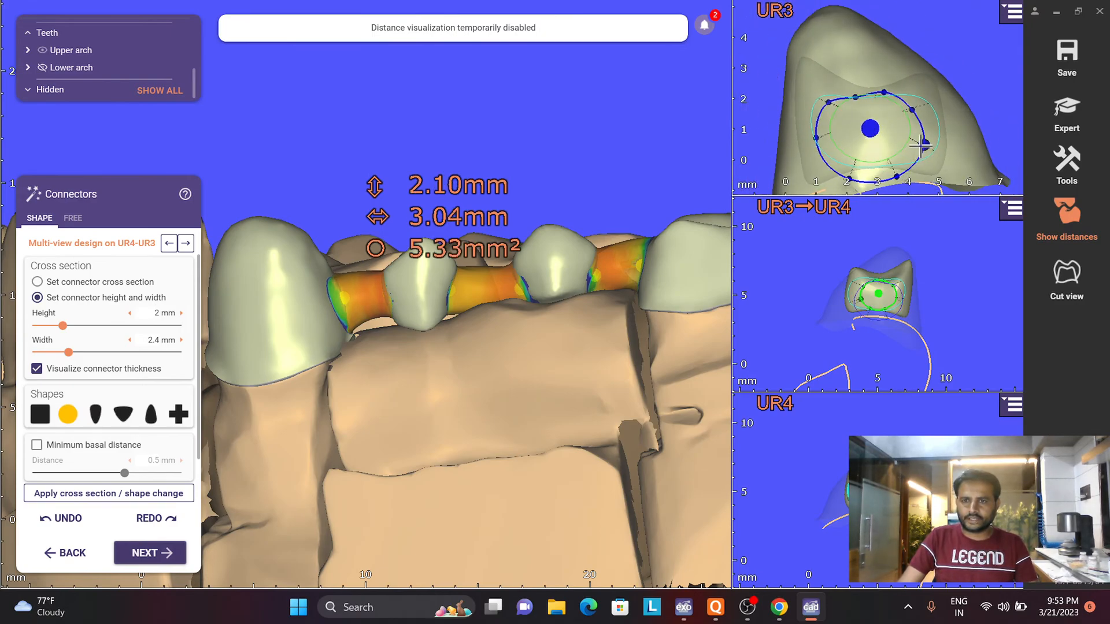
drag(923, 145, 926, 152)
drag(911, 110, 913, 110)
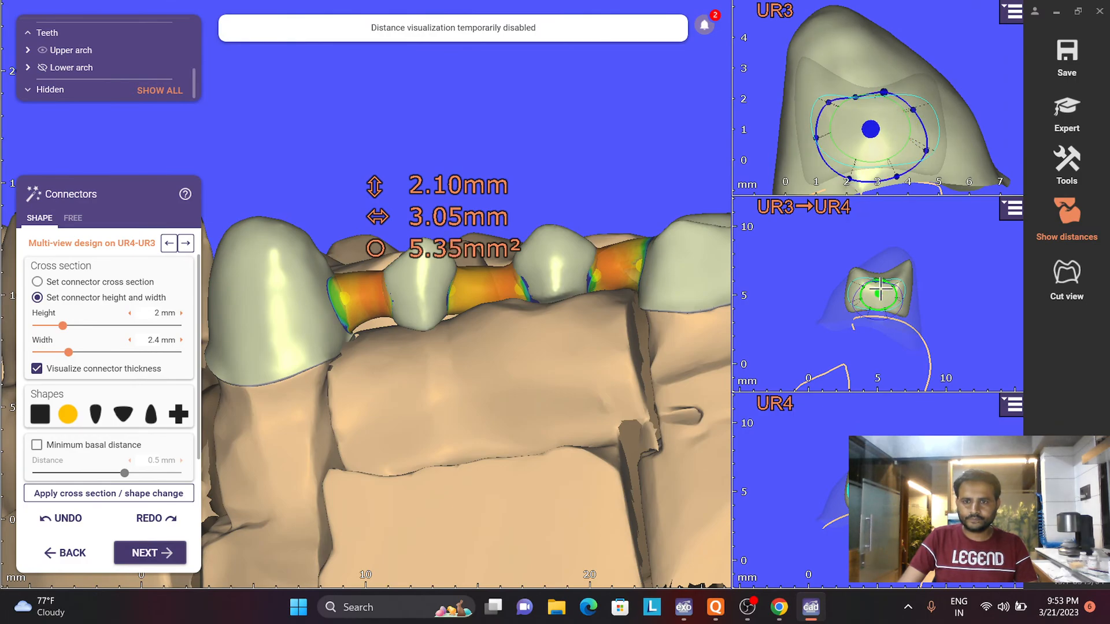
- Flatten the upper and lower edges of the UR4-UR3 connector's middle cross section
scroll(873, 296, up, 4)
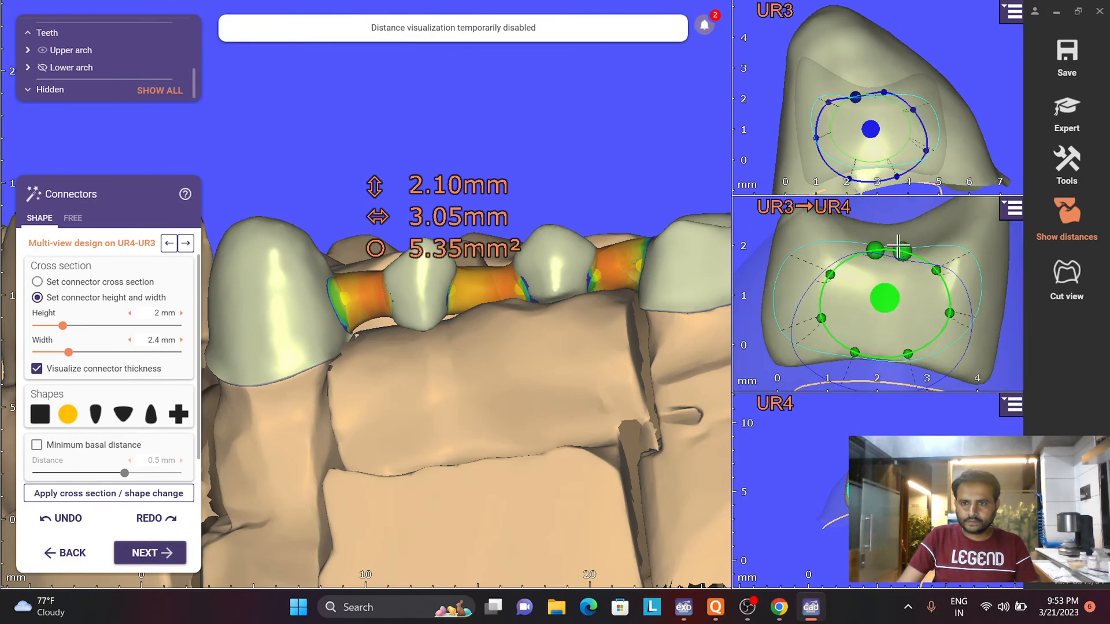
drag(903, 265, 872, 262)
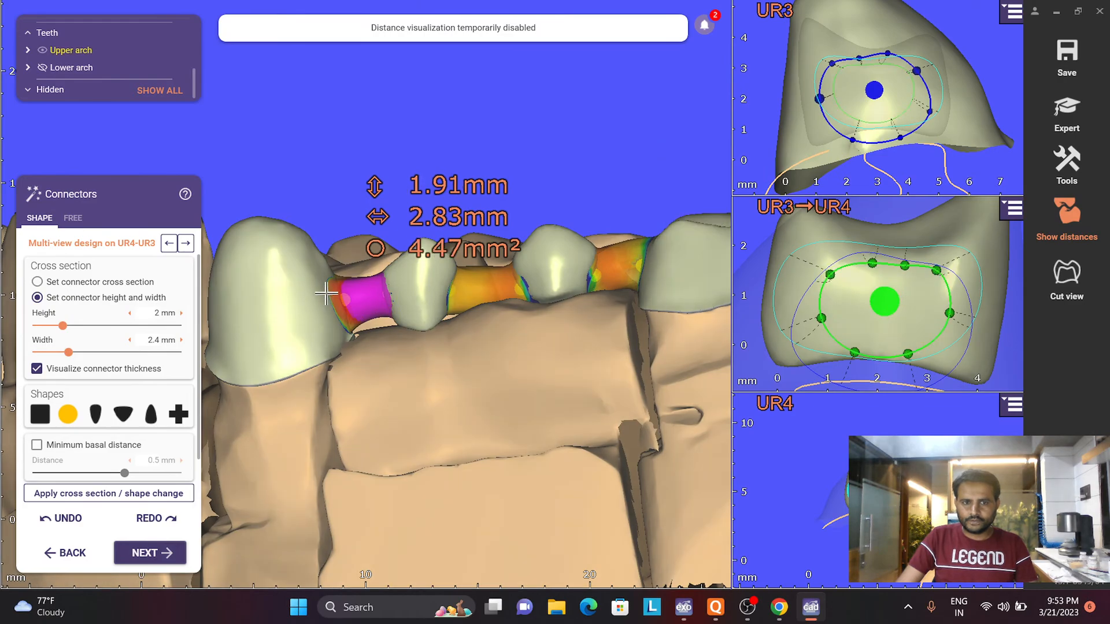
drag(854, 352, 910, 348)
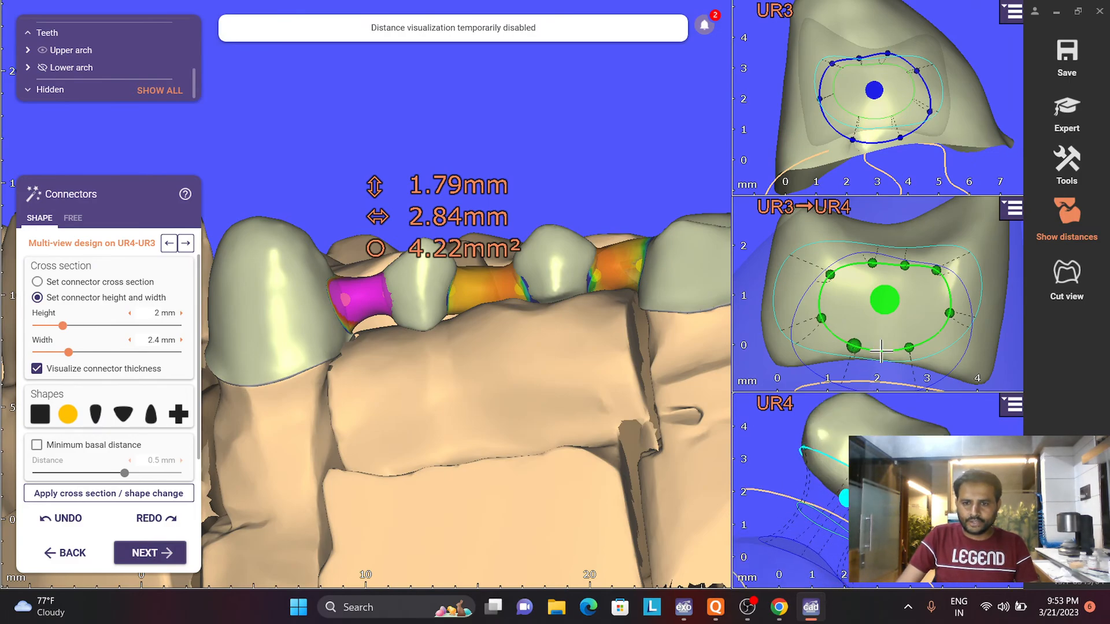
right_click(891, 335)
- Adjust the outline points of the UR4-UR3 connector on the UR4 side to fit it within the tooth
click(825, 439)
scroll(838, 452, up, 1)
right_drag(838, 453, 876, 421)
drag(876, 421, 879, 431)
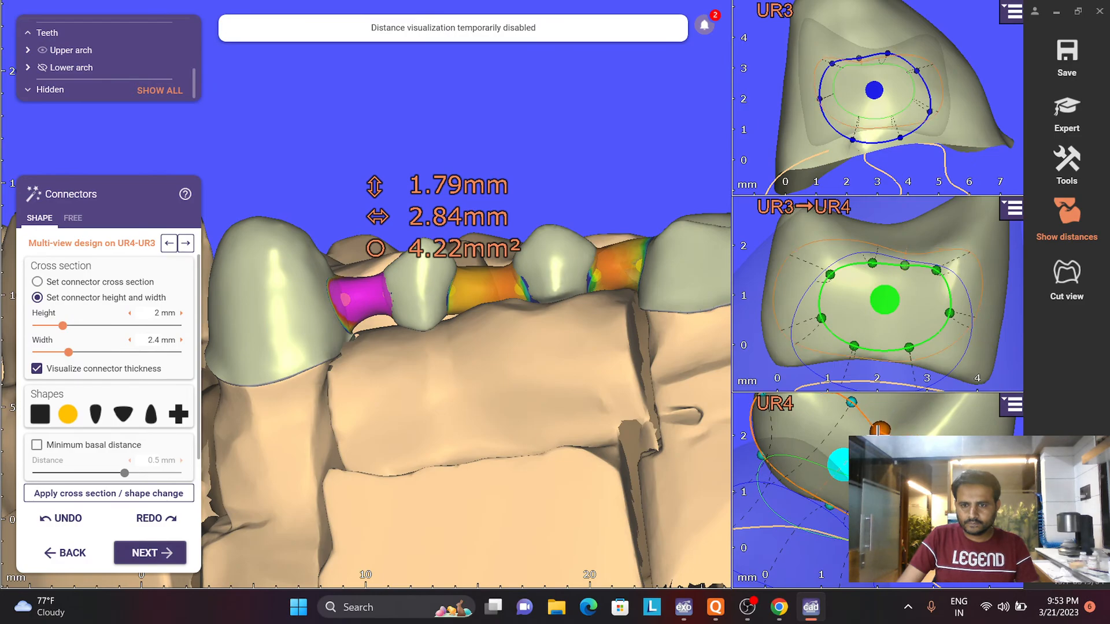
scroll(867, 422, down, 3)
scroll(870, 423, up, 3)
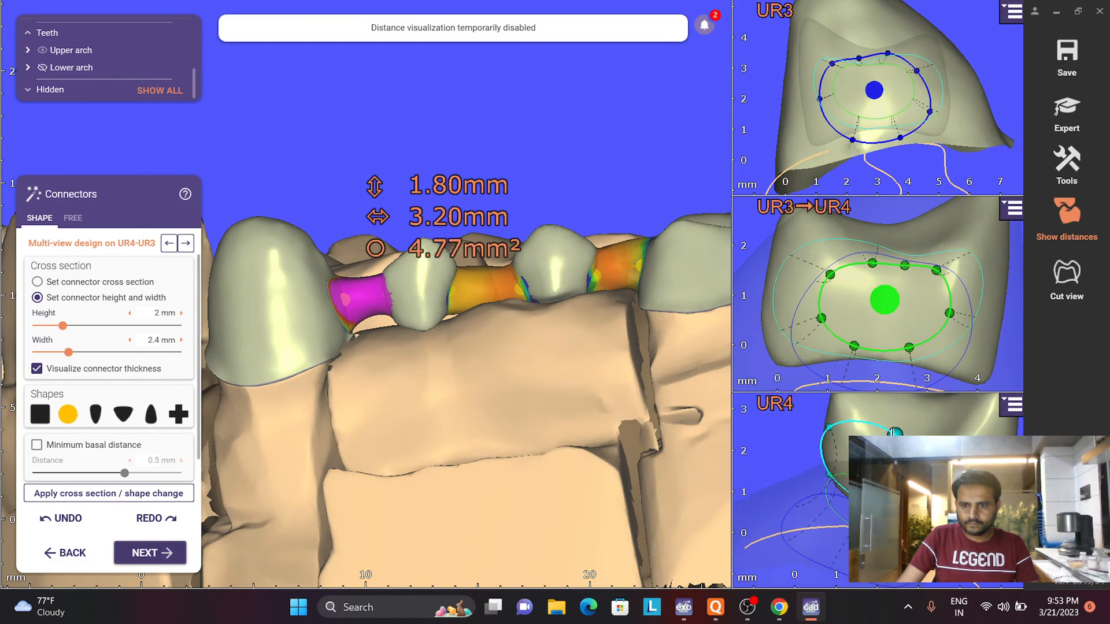
drag(830, 428, 844, 435)
drag(835, 478, 841, 473)
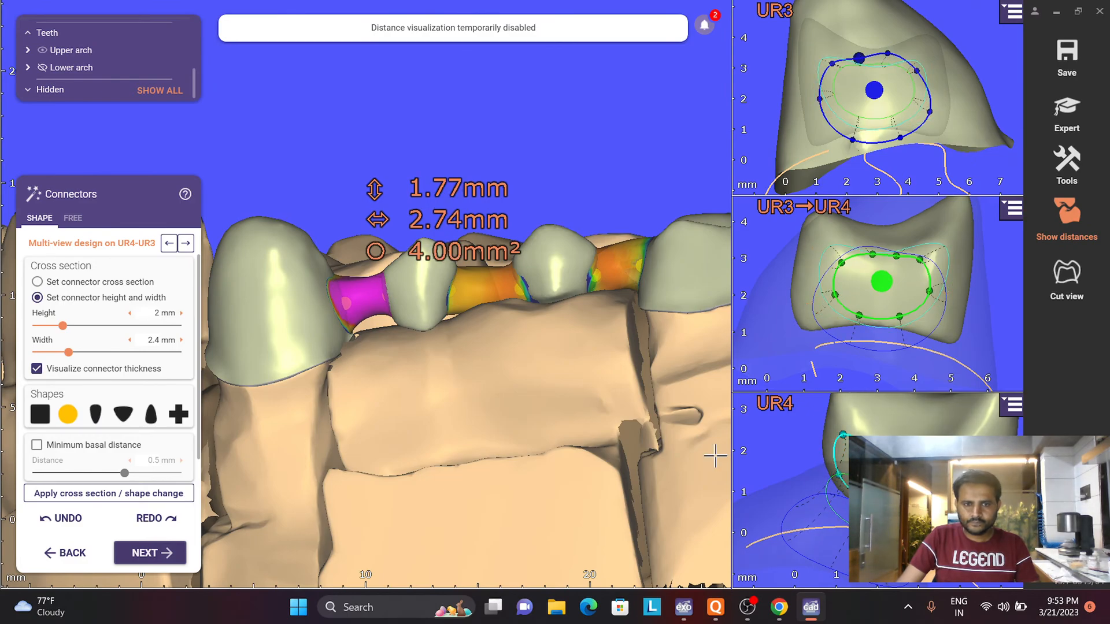
- Open the UR5-UR4 connector in multi-view design and flatten the upper and lower edges of its middle cross section
click(502, 297)
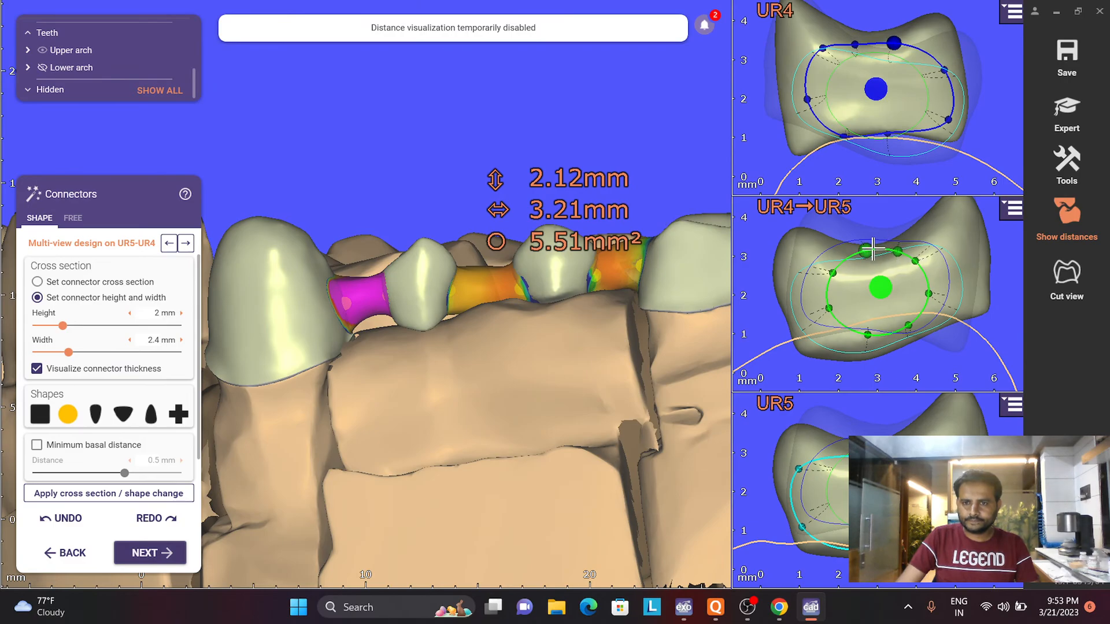
drag(869, 250, 920, 268)
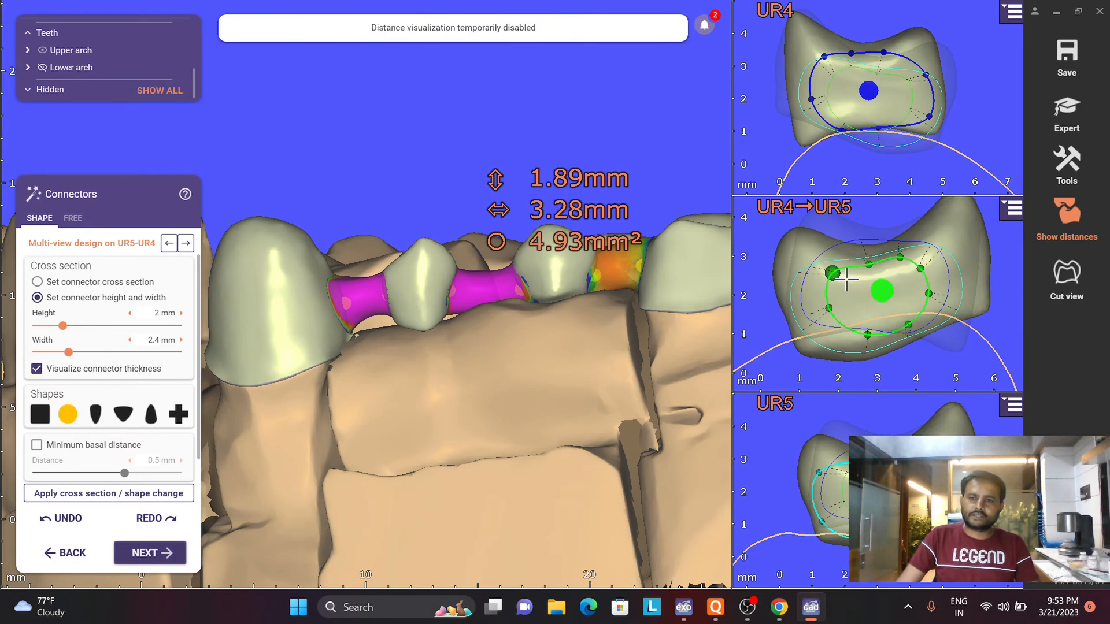
drag(834, 313, 866, 336)
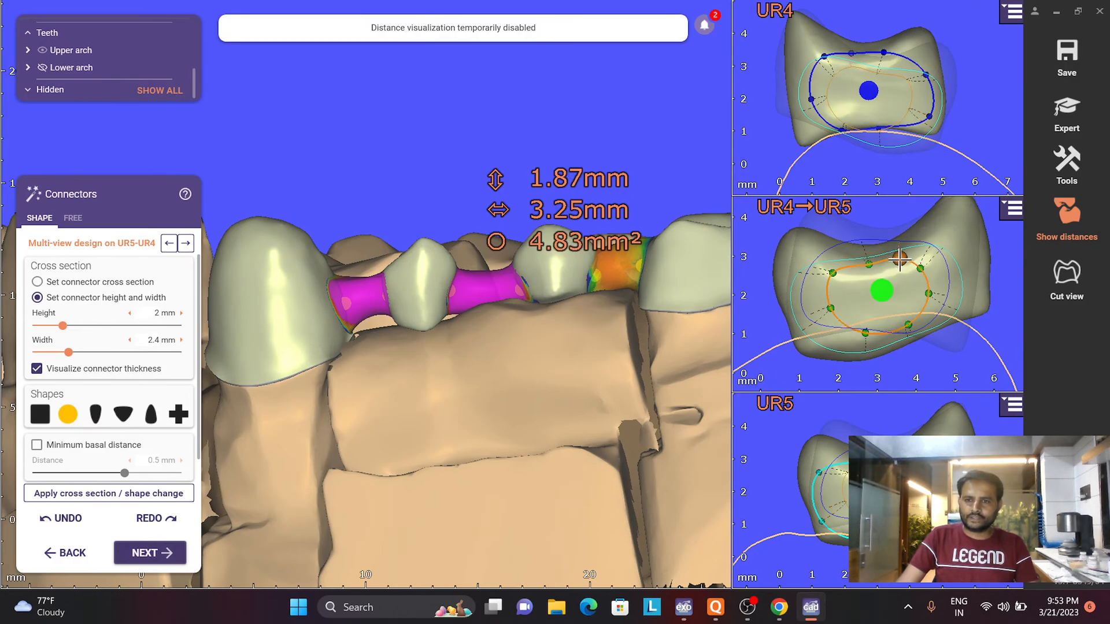
drag(900, 260, 901, 262)
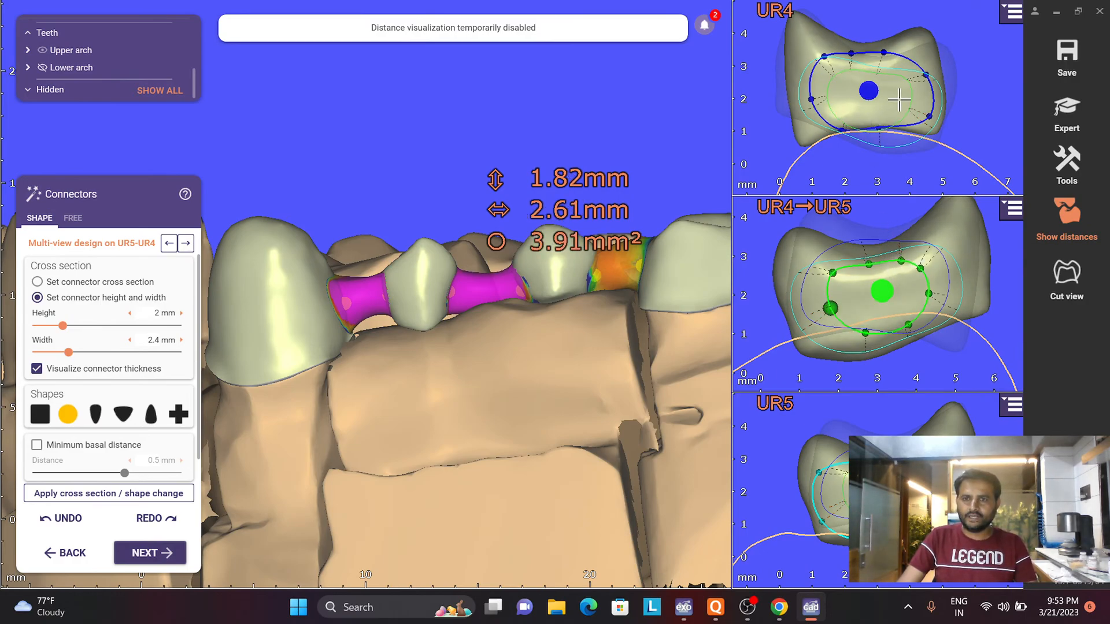
- Adjust the outline points of the UR5-UR4 connector on the UR4 side and refine its middle cross section
right_drag(900, 100, 945, 72)
drag(943, 58, 933, 88)
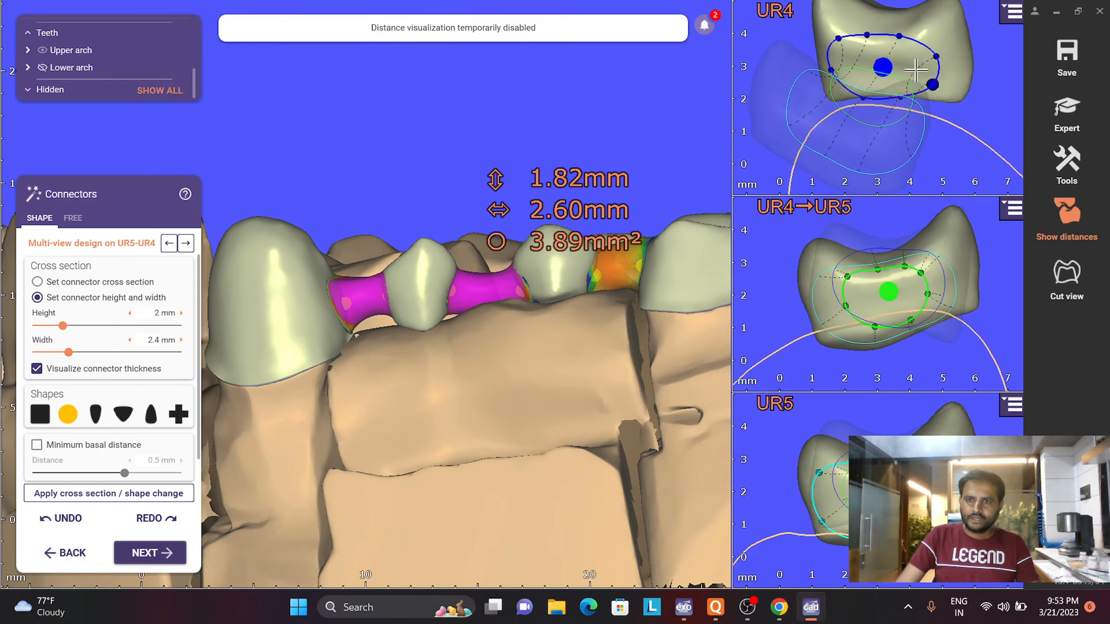
drag(899, 39, 842, 47)
drag(914, 274, 897, 267)
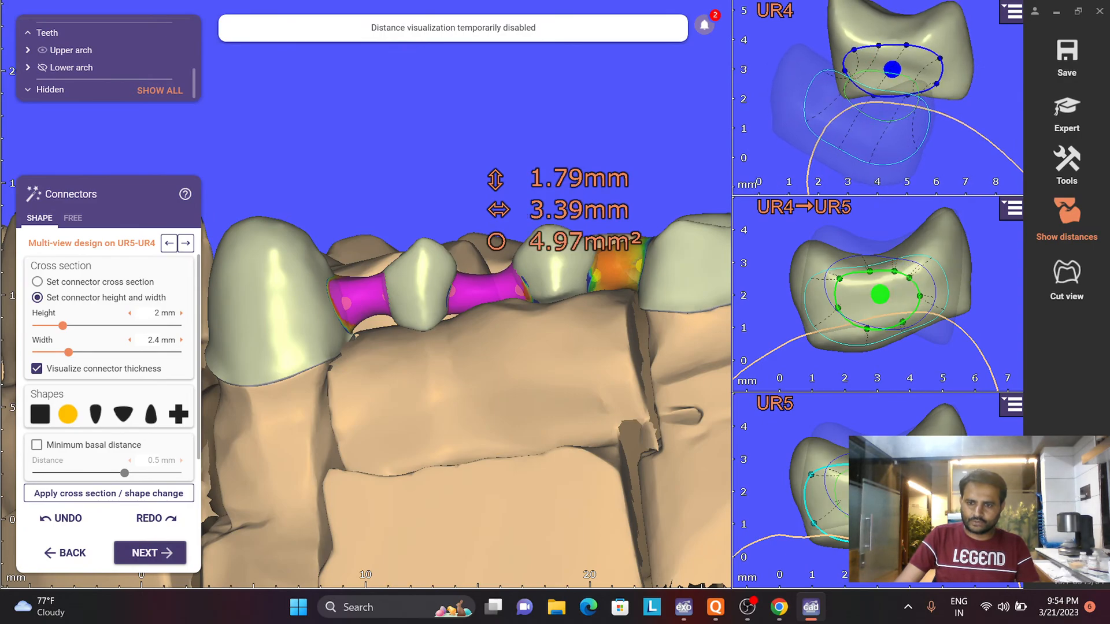
- Pull the UR5-side outline points of the UR5-UR4 connector inward to fit the tooth and reposition the middle cross section
scroll(896, 518, up, 3)
drag(957, 408, 844, 438)
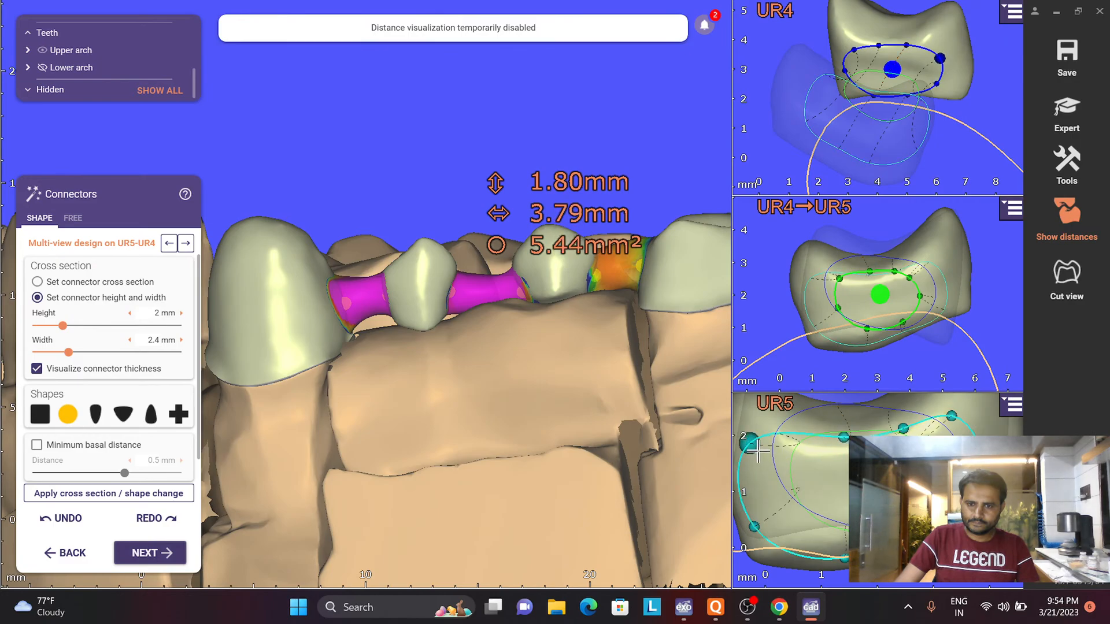
drag(751, 445, 765, 451)
drag(765, 527, 781, 524)
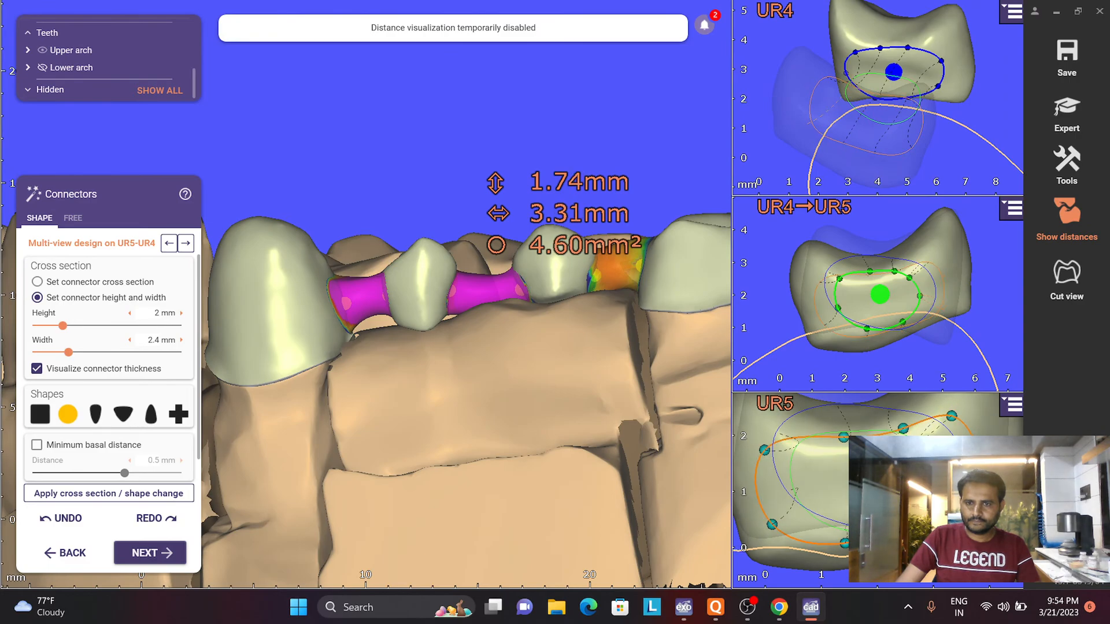
drag(976, 504, 970, 503)
right_drag(908, 290, 951, 361)
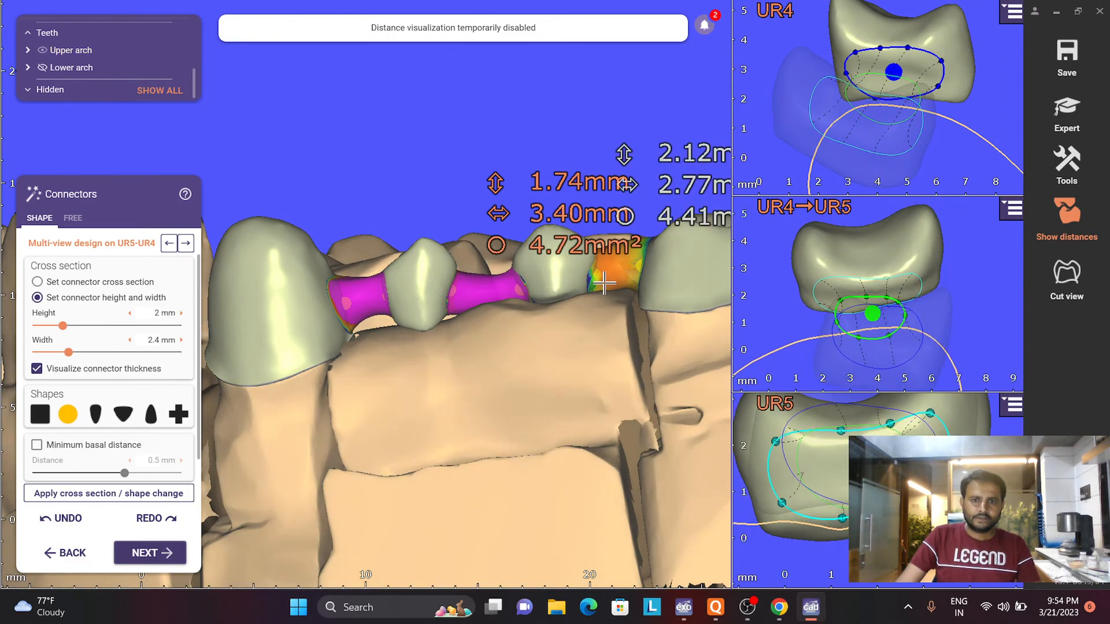
- Open the UR6-UR5 connector in multi-view design and flatten the upper and lower edges of its middle cross section
click(603, 282)
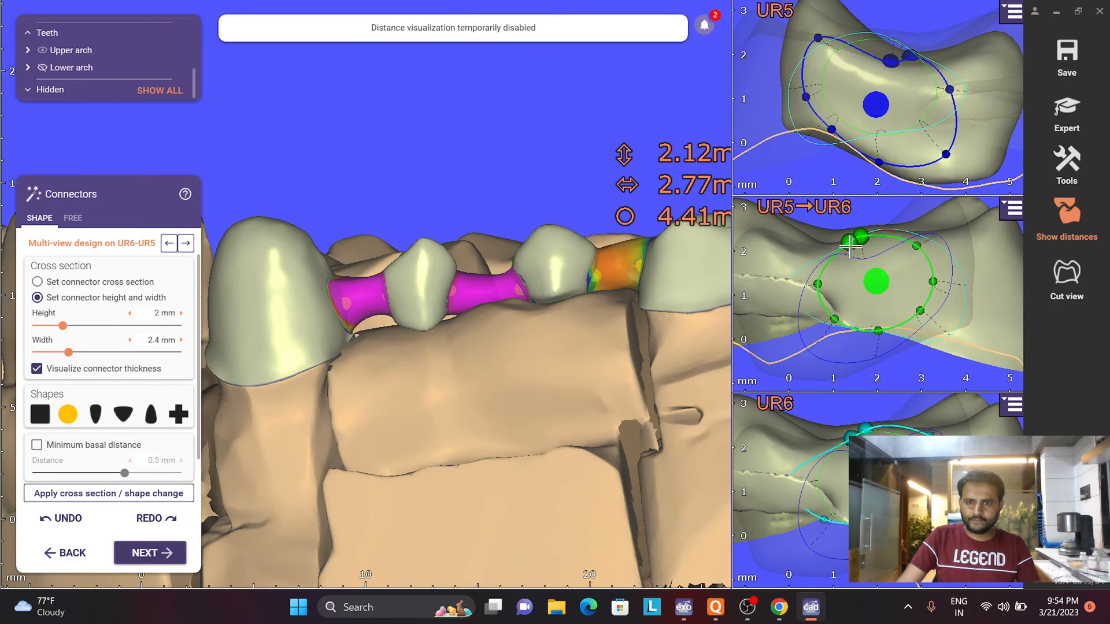
drag(850, 248, 917, 255)
drag(881, 333, 878, 325)
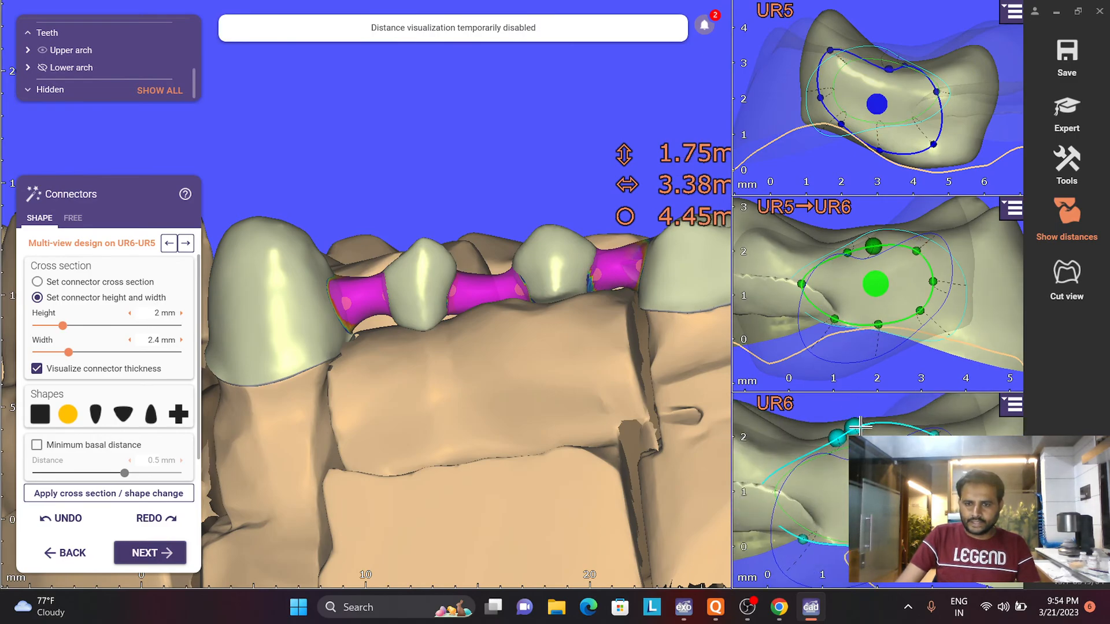
- Reposition and reshape the outline of the UR6-UR5 connector on the UR6 side so it sits within the tooth
drag(861, 426, 837, 458)
scroll(868, 555, up, 3)
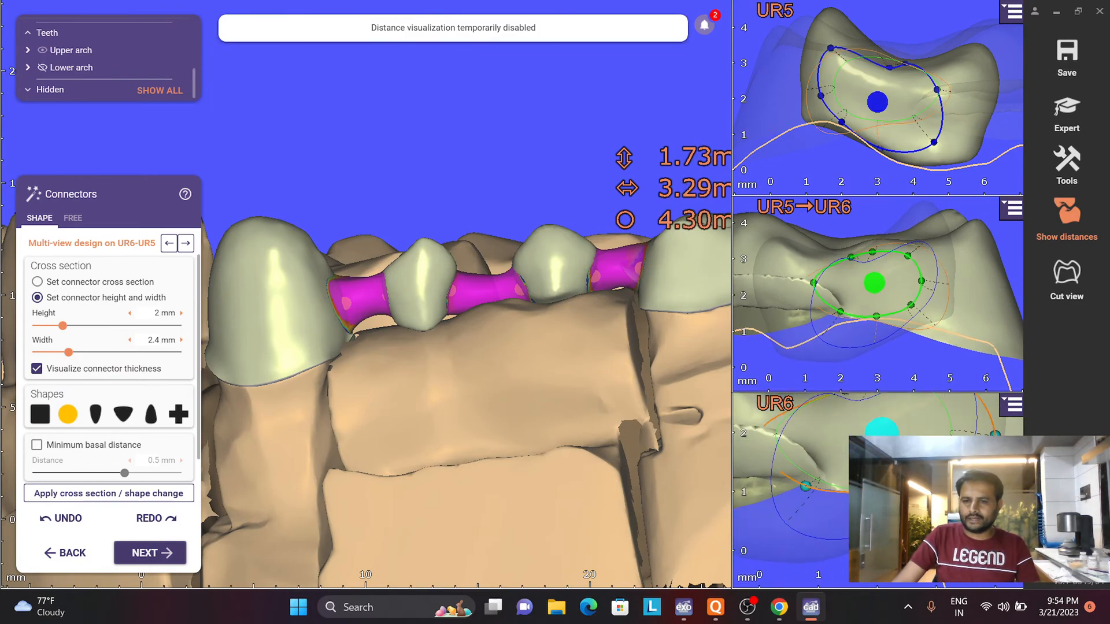
drag(879, 487, 880, 489)
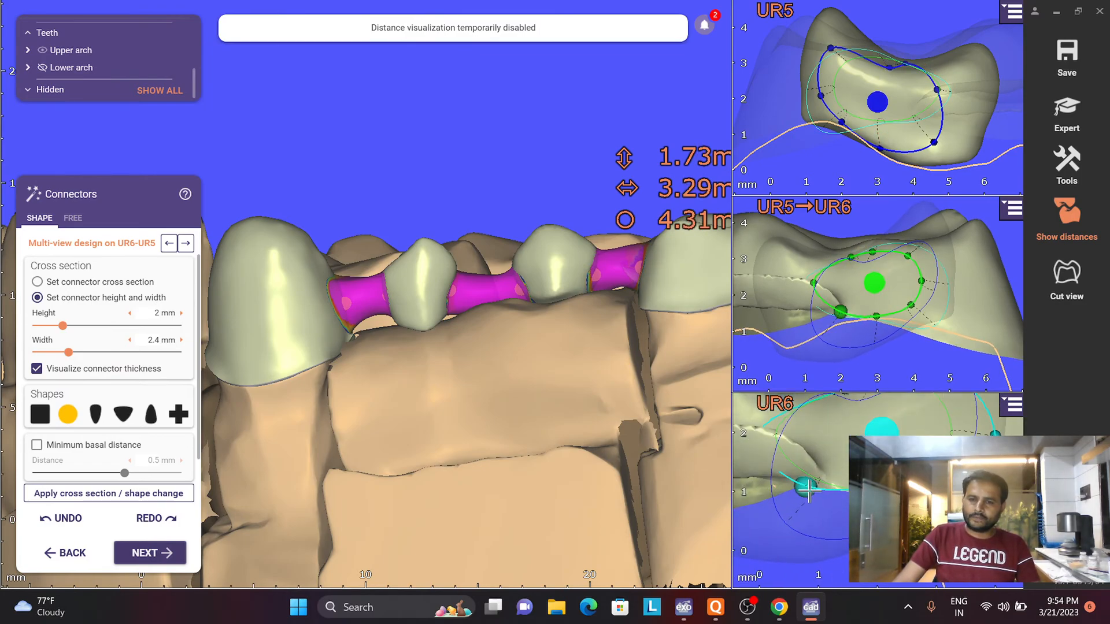
drag(809, 490, 807, 481)
scroll(813, 457, down, 3)
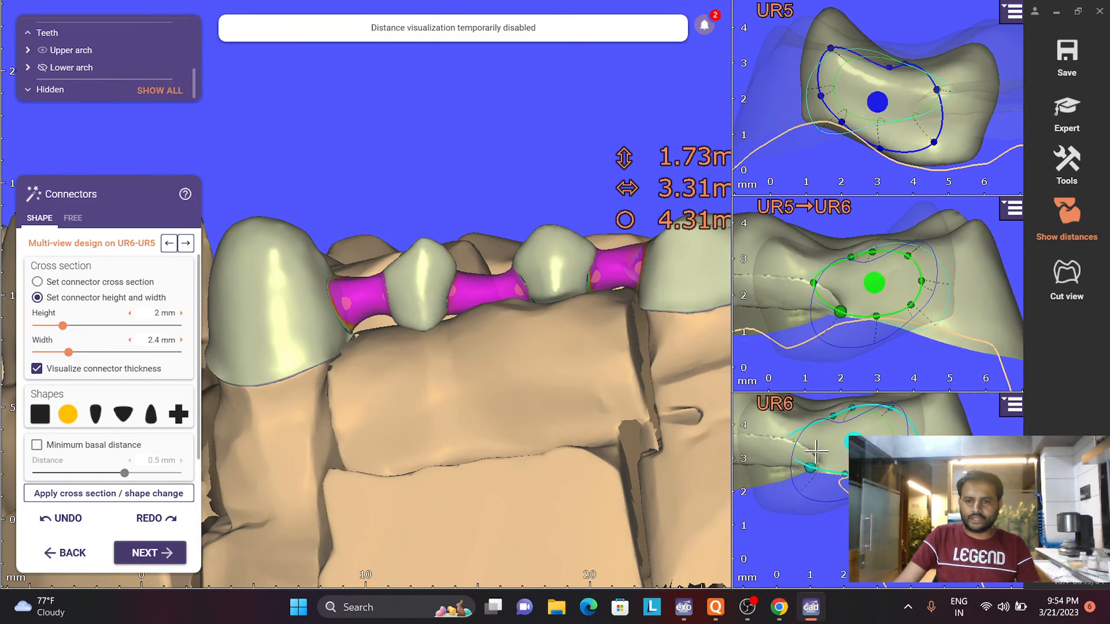
right_drag(811, 434, 810, 442)
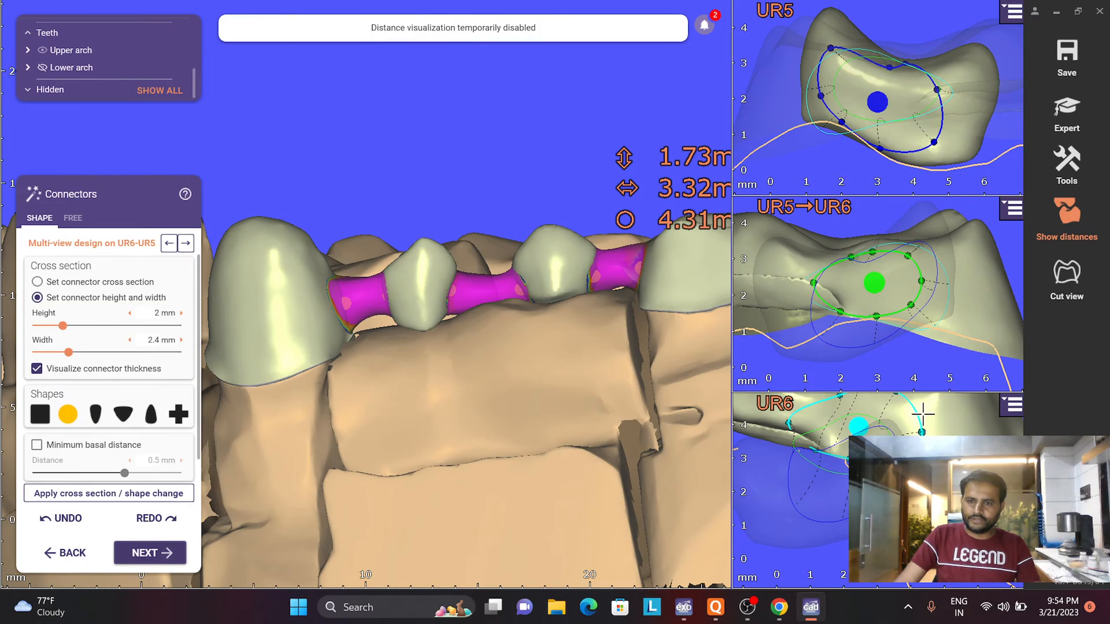
right_drag(923, 415, 886, 400)
drag(890, 399, 865, 397)
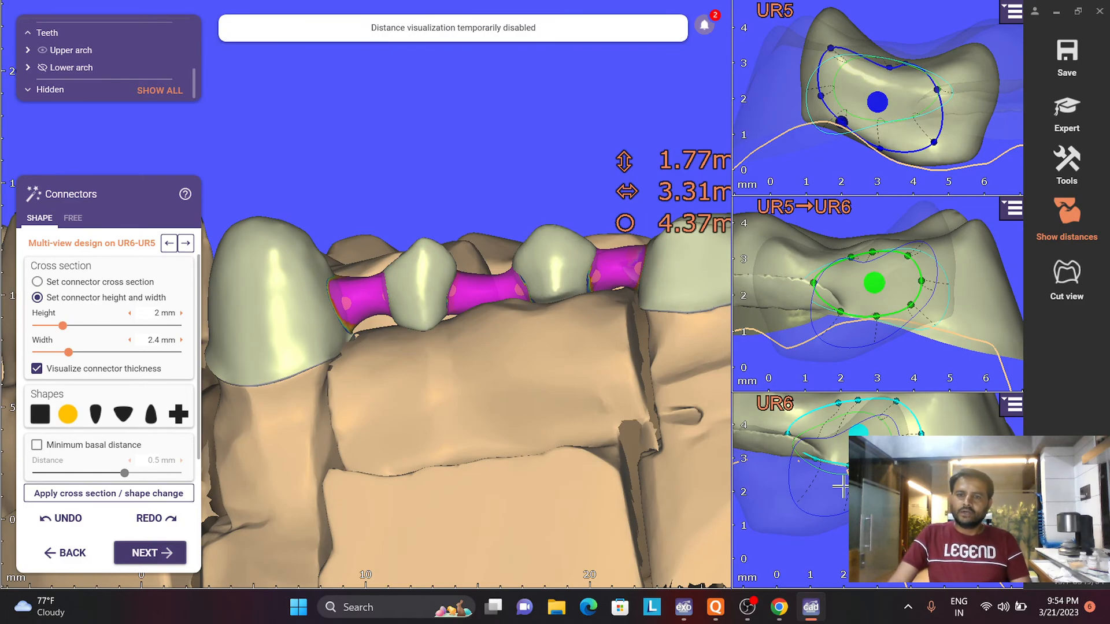
- Fine-tune the UR6-UR5 connector outline in the middle section and on the UR6 and UR5 sides
drag(814, 283, 821, 281)
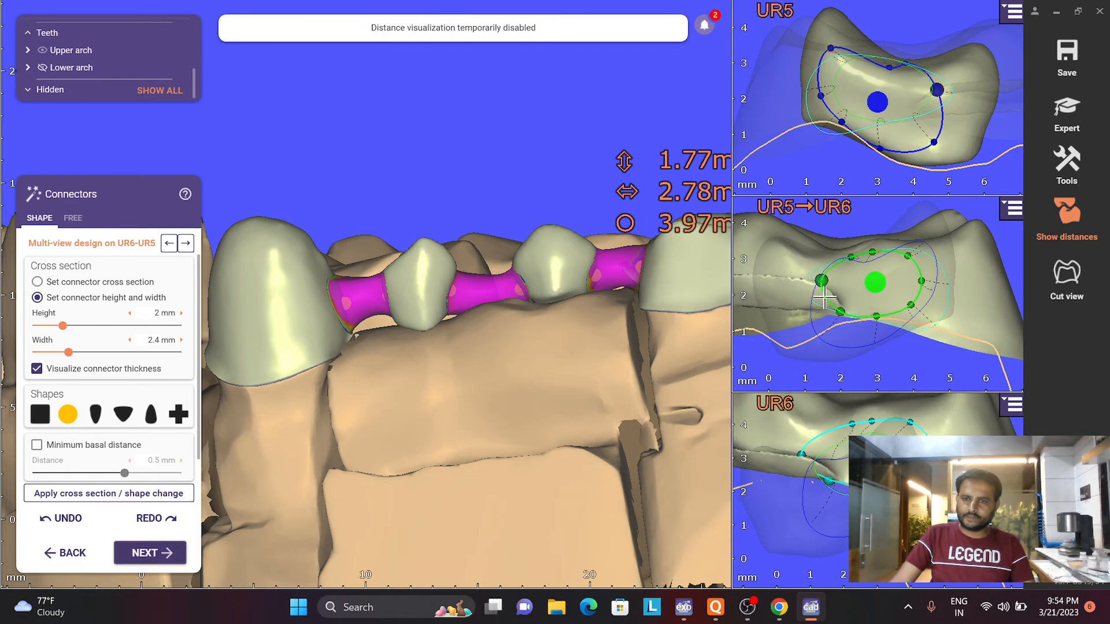
drag(855, 442, 845, 440)
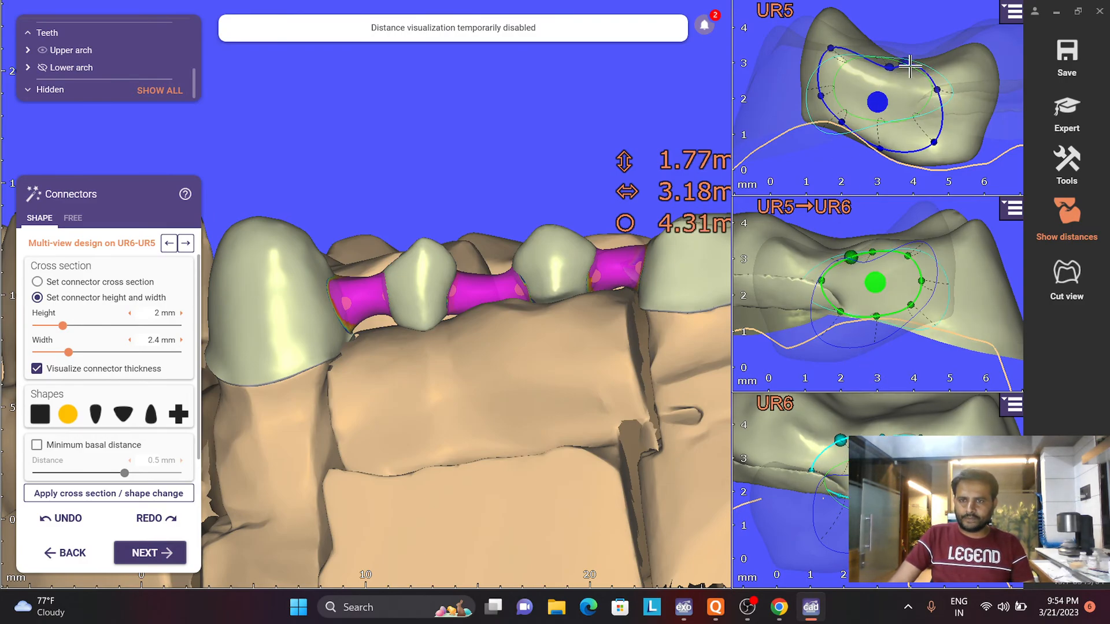
drag(910, 62, 908, 71)
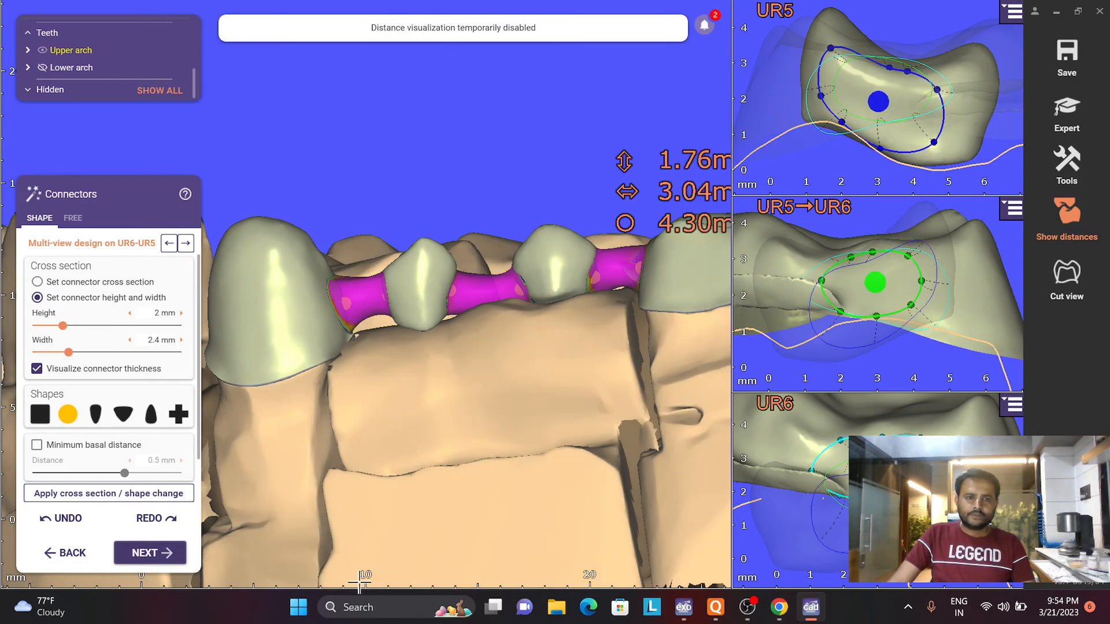
- Accept the connector designs and proceed to merging and saving the bridge restoration
right_drag(216, 534, 513, 240)
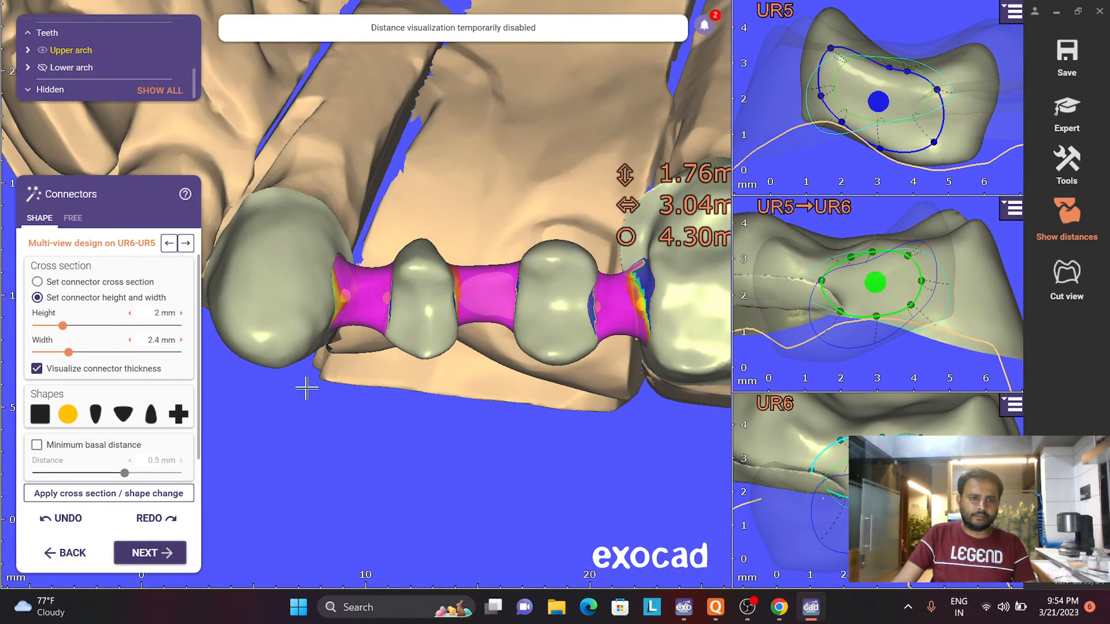
click(137, 555)
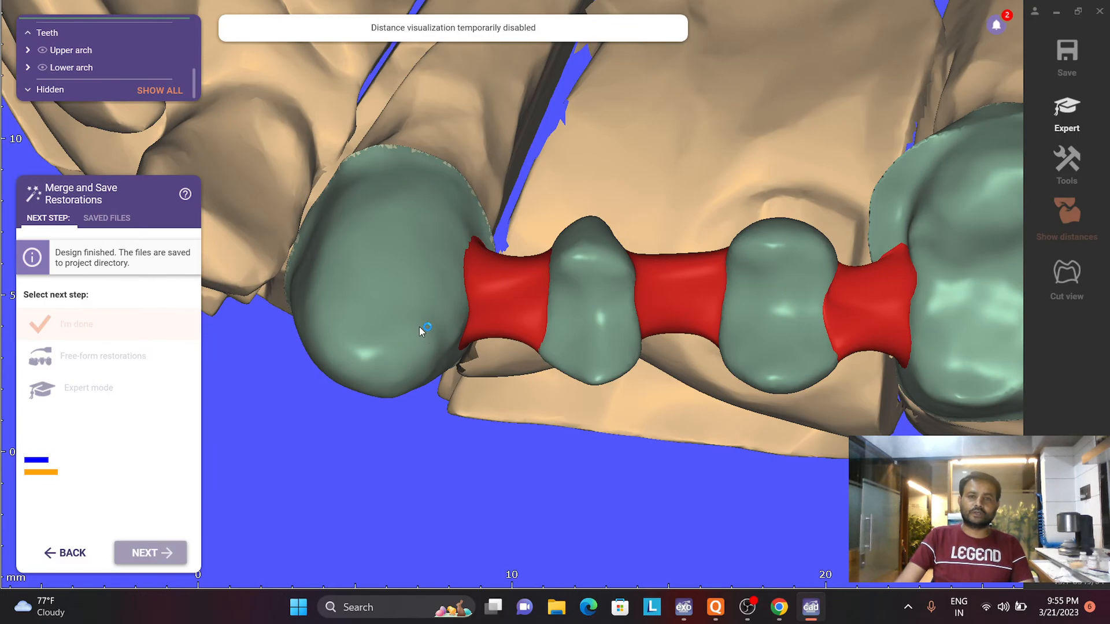
scroll(599, 336, down, 4)
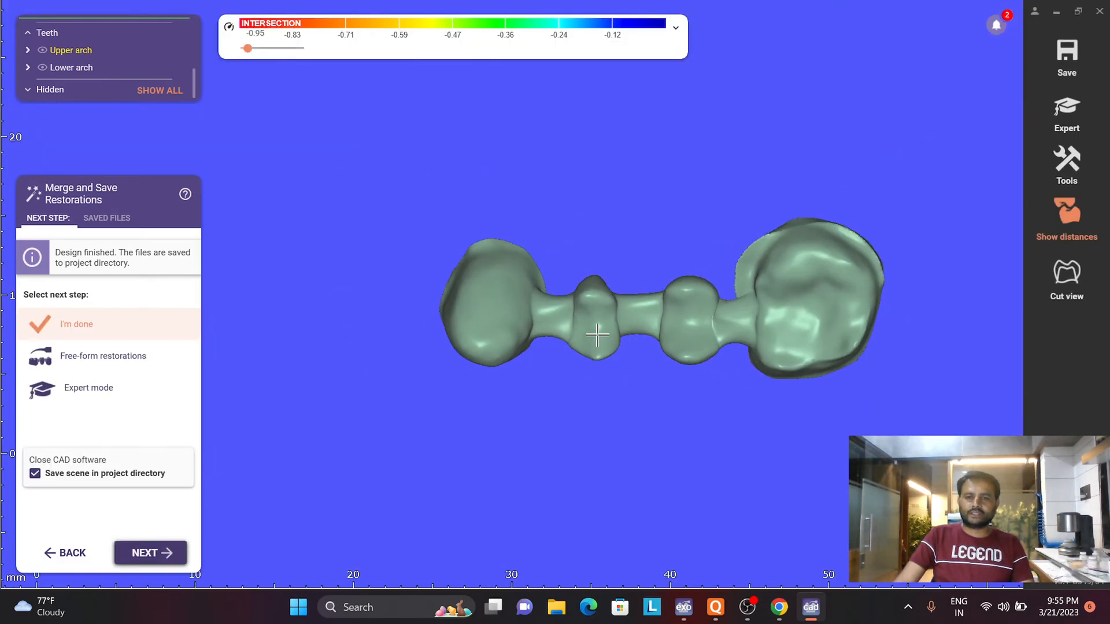
- Examine the underside of the merged bridge against the upper arch to see where the pontics and connectors meet the gingiva
right_drag(597, 330, 597, 332)
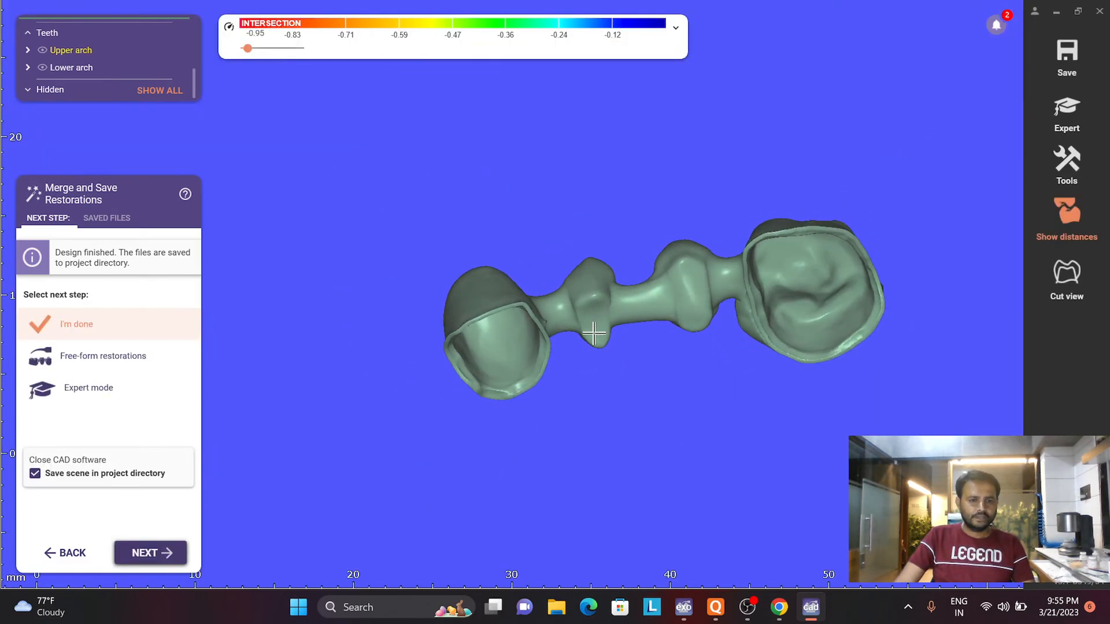
key(j)
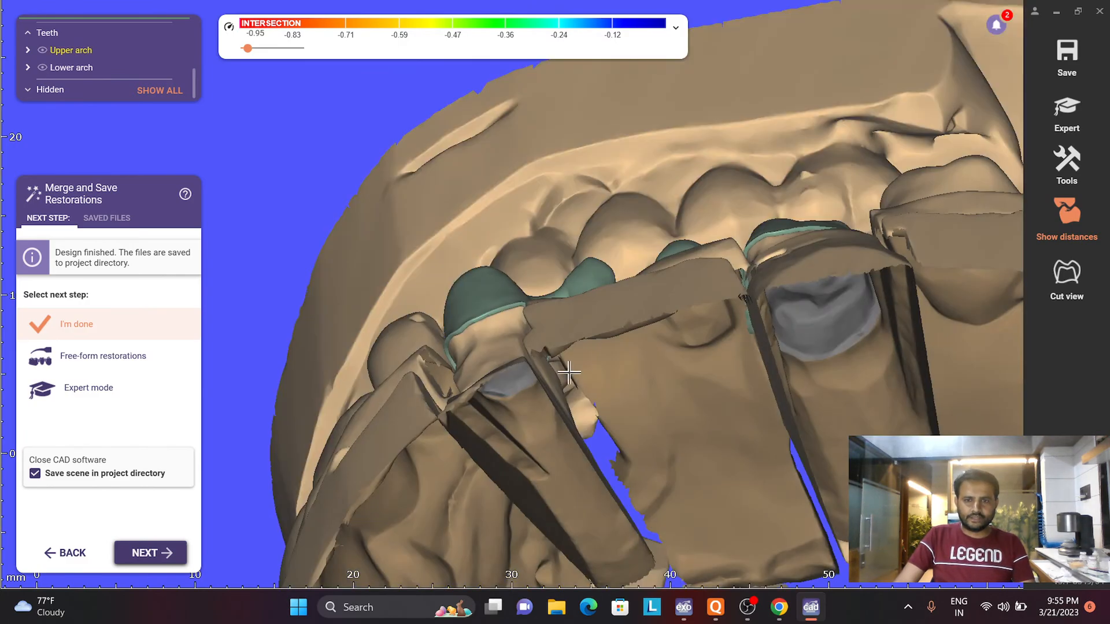
right_drag(569, 373, 582, 358)
scroll(647, 292, up, 4)
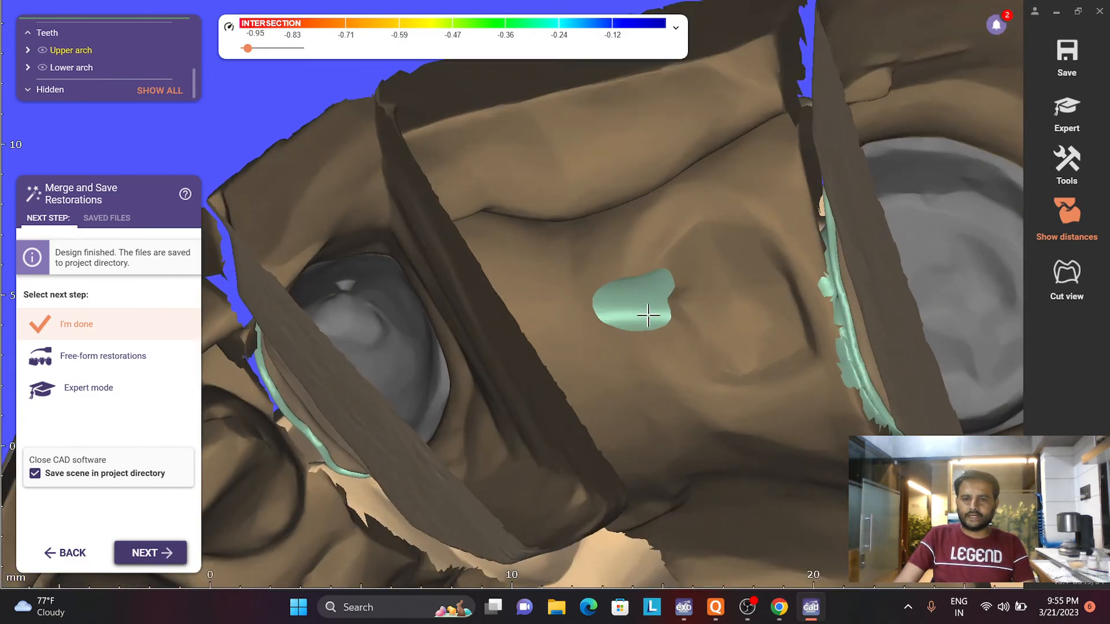
right_drag(648, 316, 644, 347)
scroll(643, 341, up, 4)
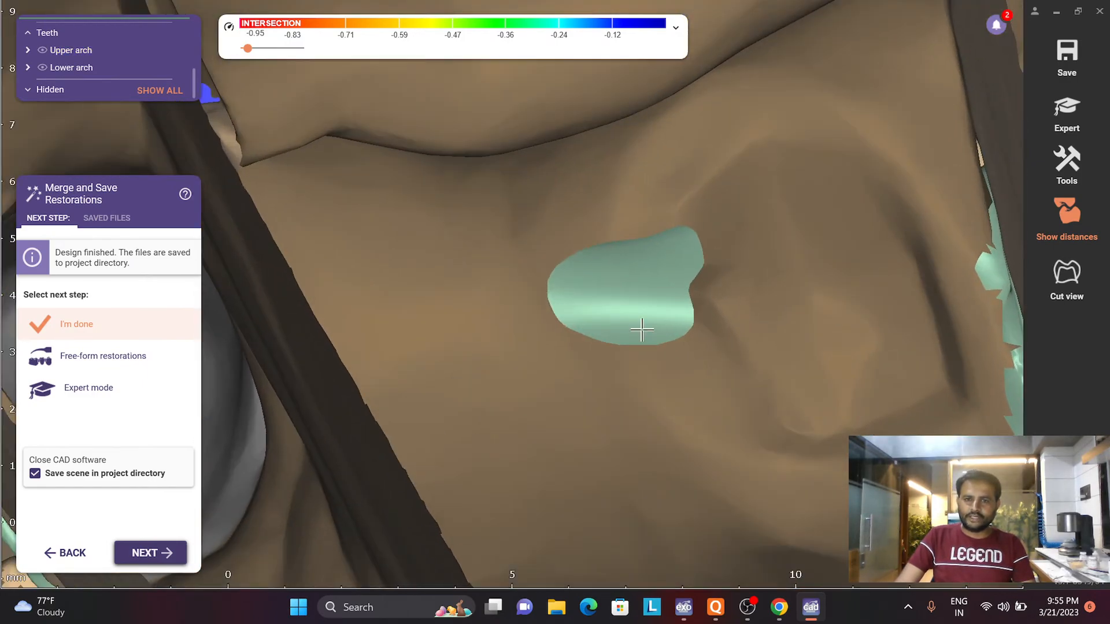
scroll(642, 330, down, 3)
scroll(642, 341, down, 2)
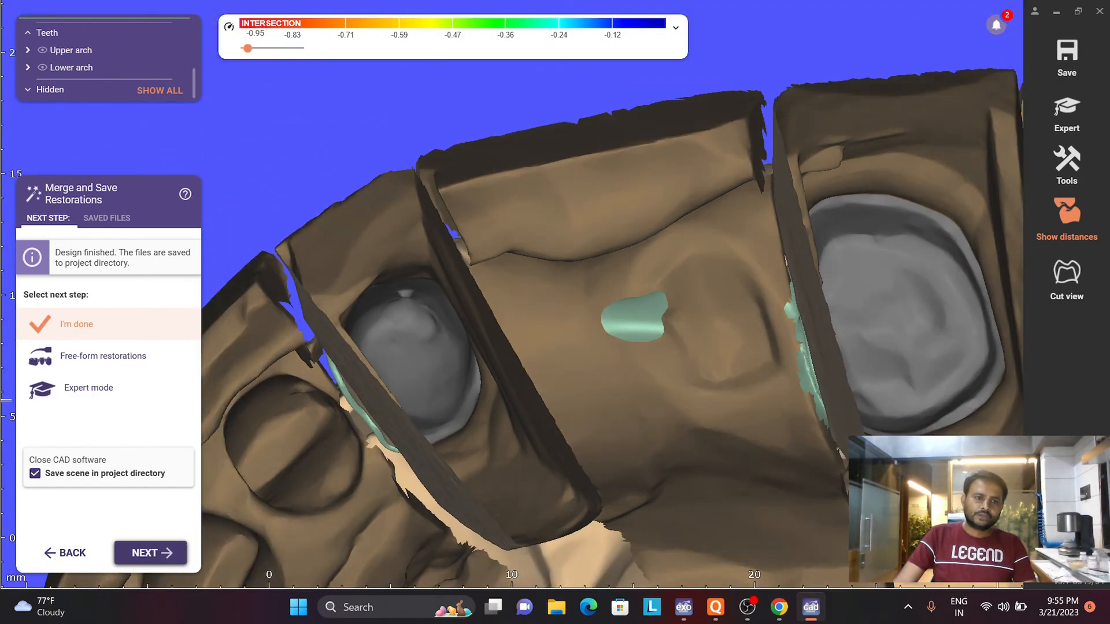
- Continue to free-forming the merged restorations as the next step
click(78, 357)
click(150, 553)
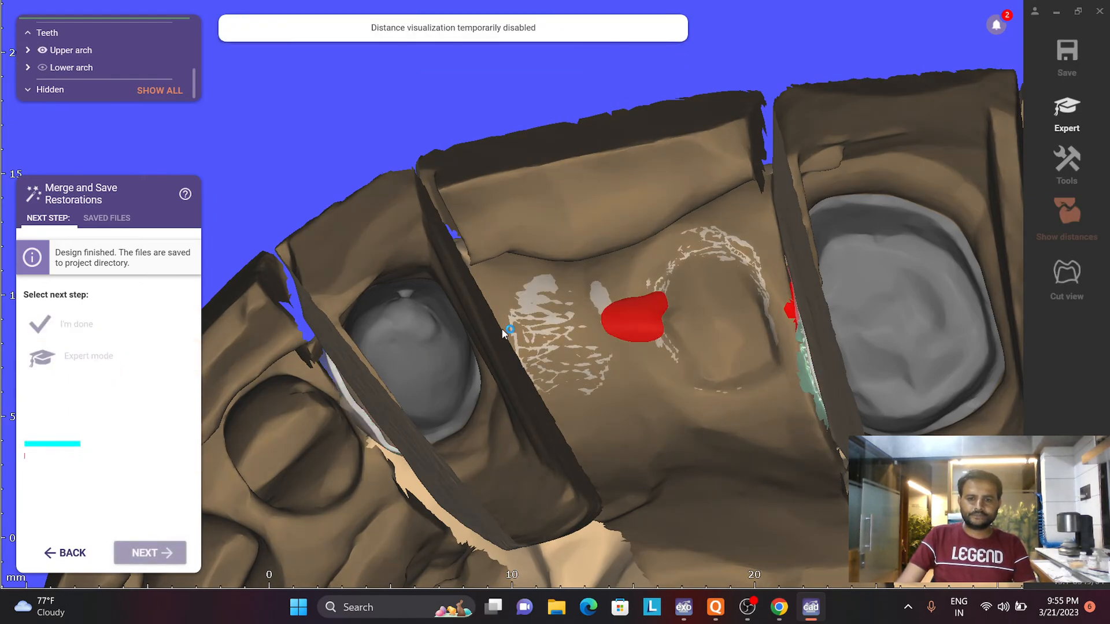
- Check the live stream's status in OBS and YouTube Studio, and return to the bridge design
click(748, 608)
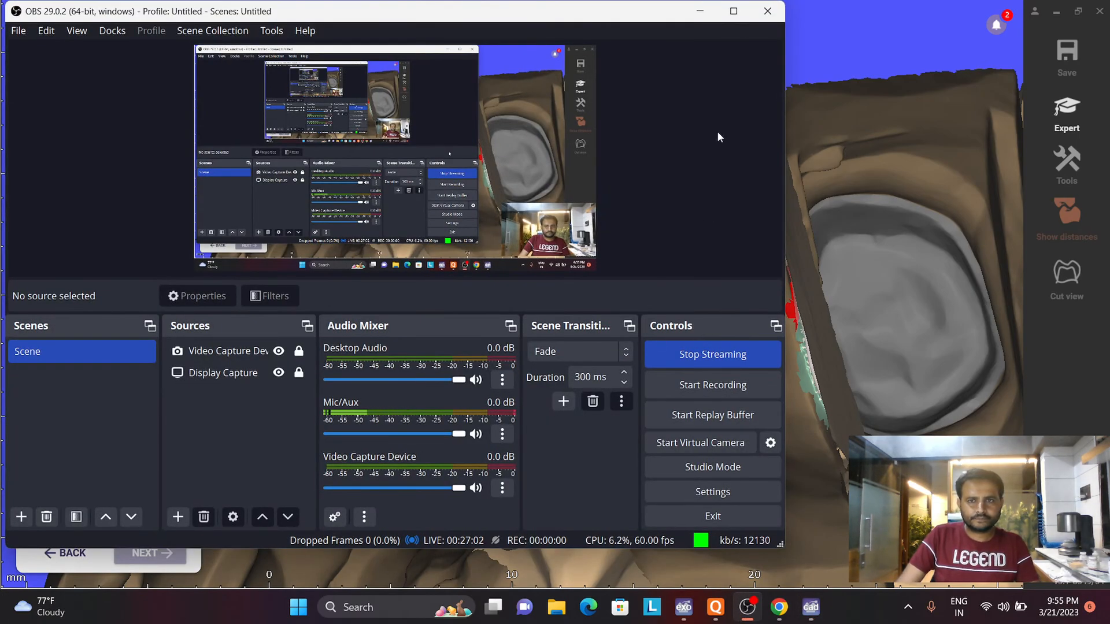
click(699, 14)
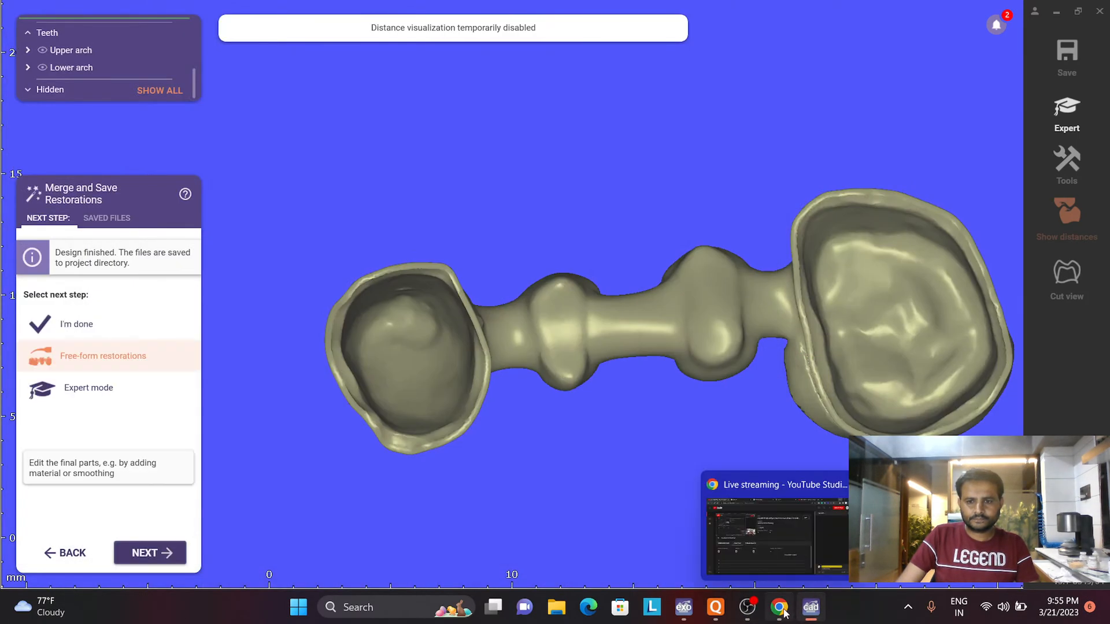
click(781, 608)
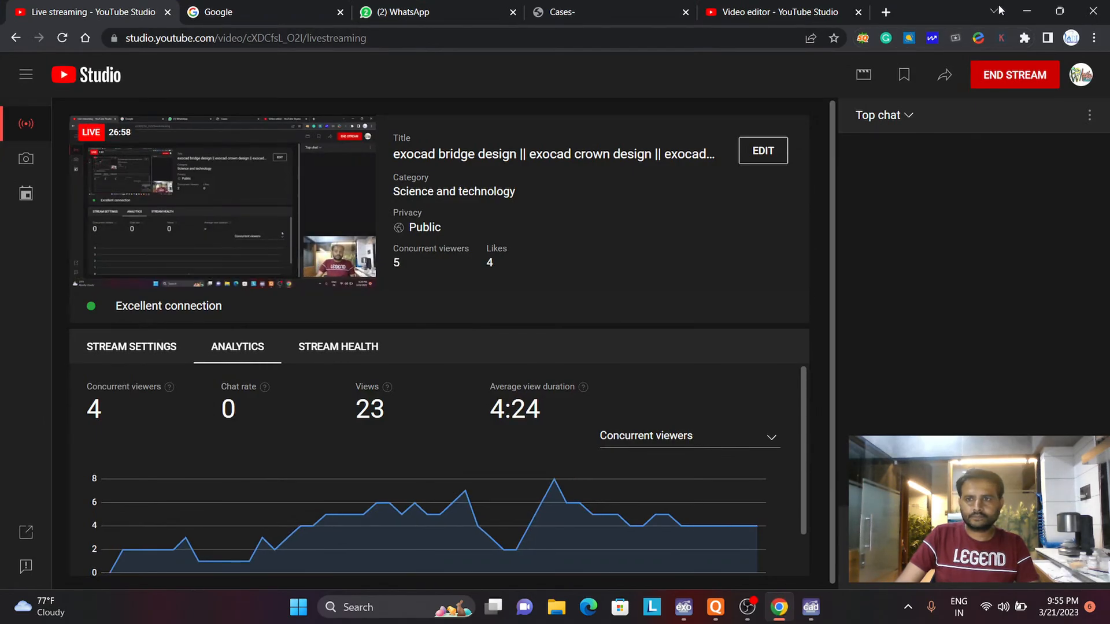
click(1027, 11)
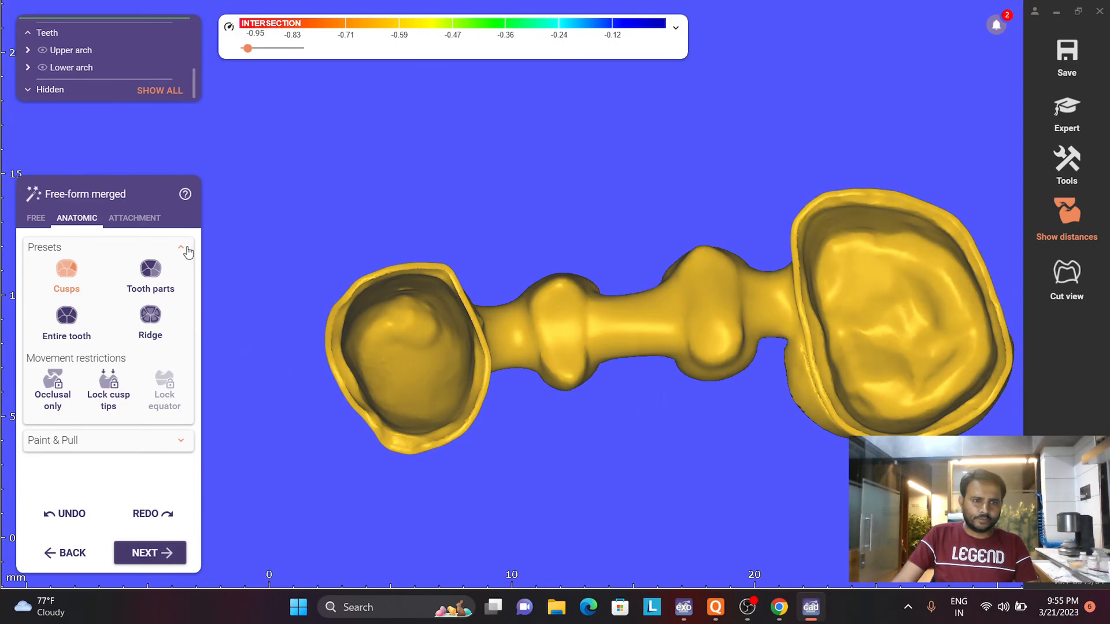
- Adapt the basal surface of the merged bridge to the gingiva with a distance of 0 mm
click(36, 219)
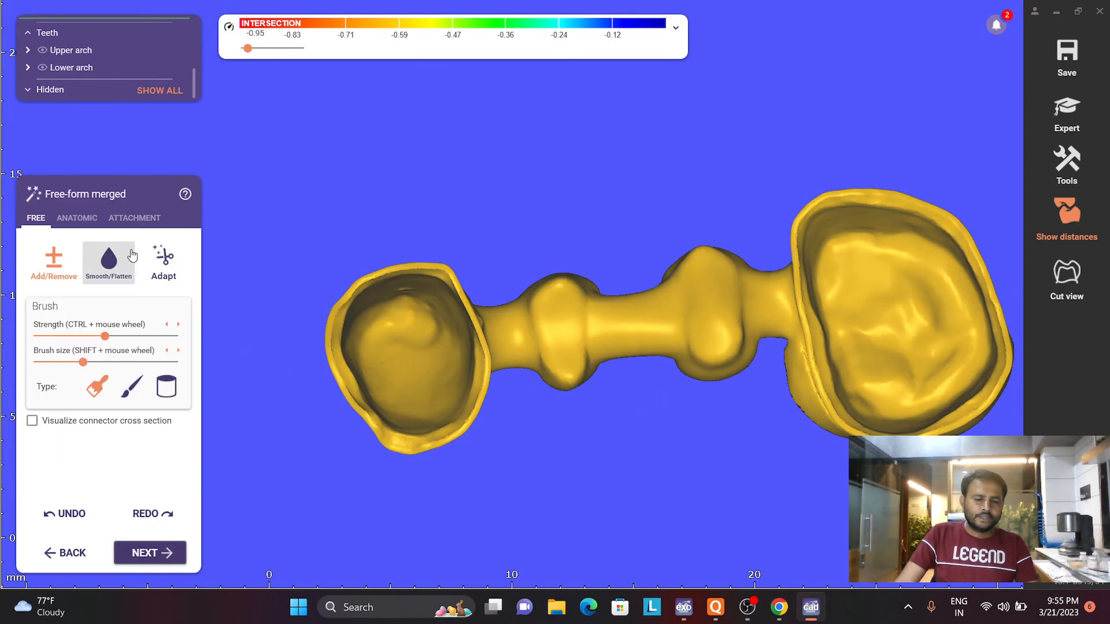
click(163, 261)
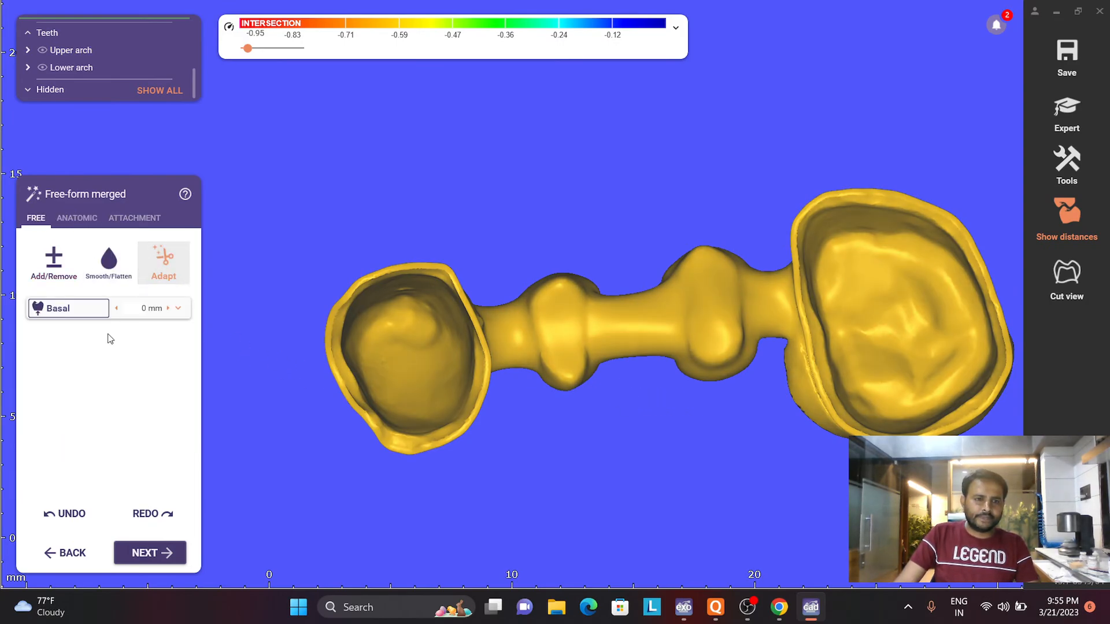
click(74, 311)
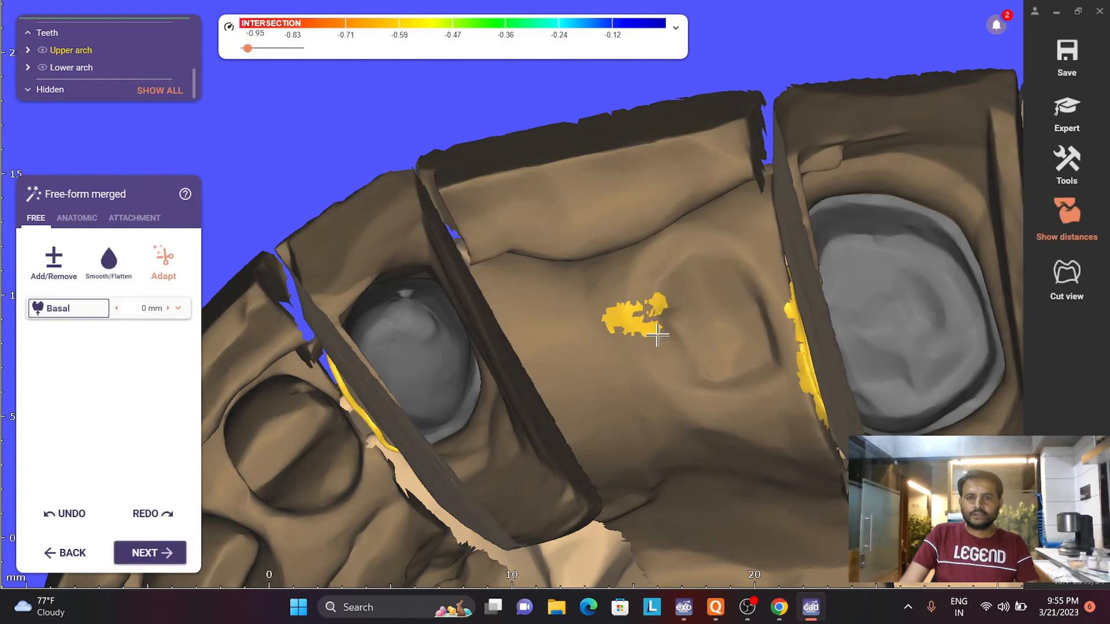
- Adapt the basal surface of the merged bridge to the gingiva with a distance of 0.04 mm
right_drag(658, 336, 642, 371)
scroll(644, 361, up, 5)
scroll(644, 361, up, 2)
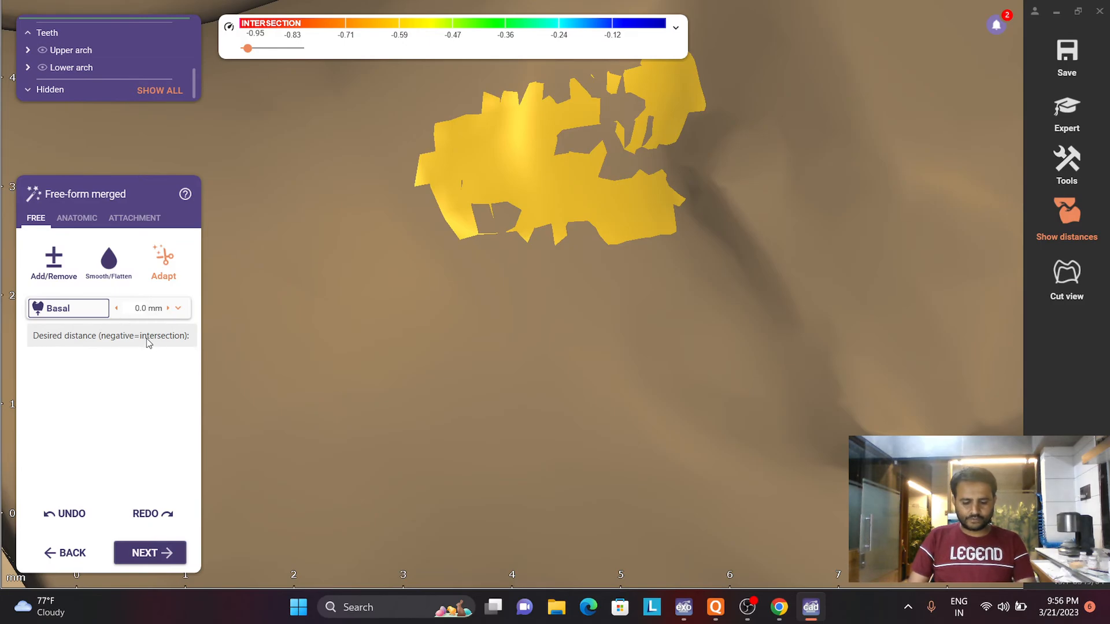
click(52, 311)
scroll(329, 280, down, 2)
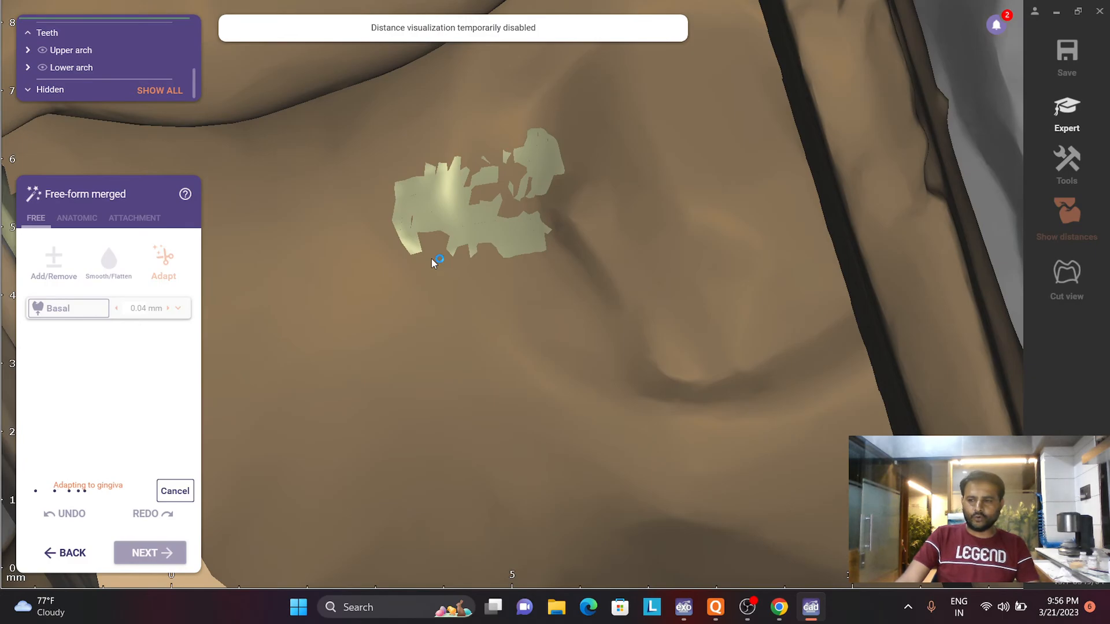
scroll(437, 278, down, 3)
right_drag(438, 279, 444, 342)
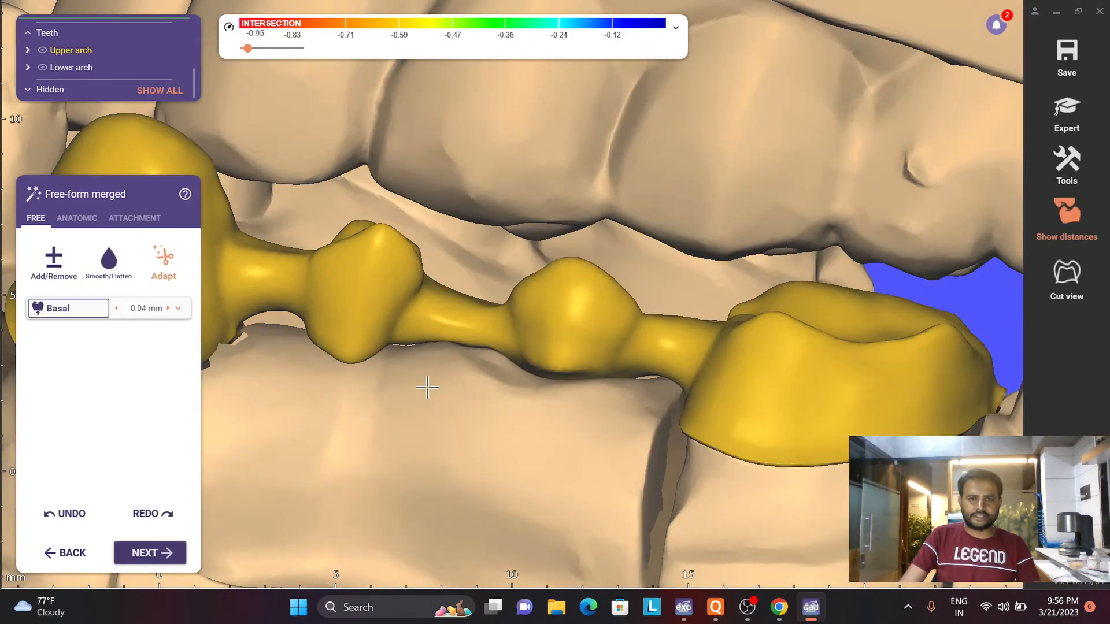
right_drag(428, 388, 426, 383)
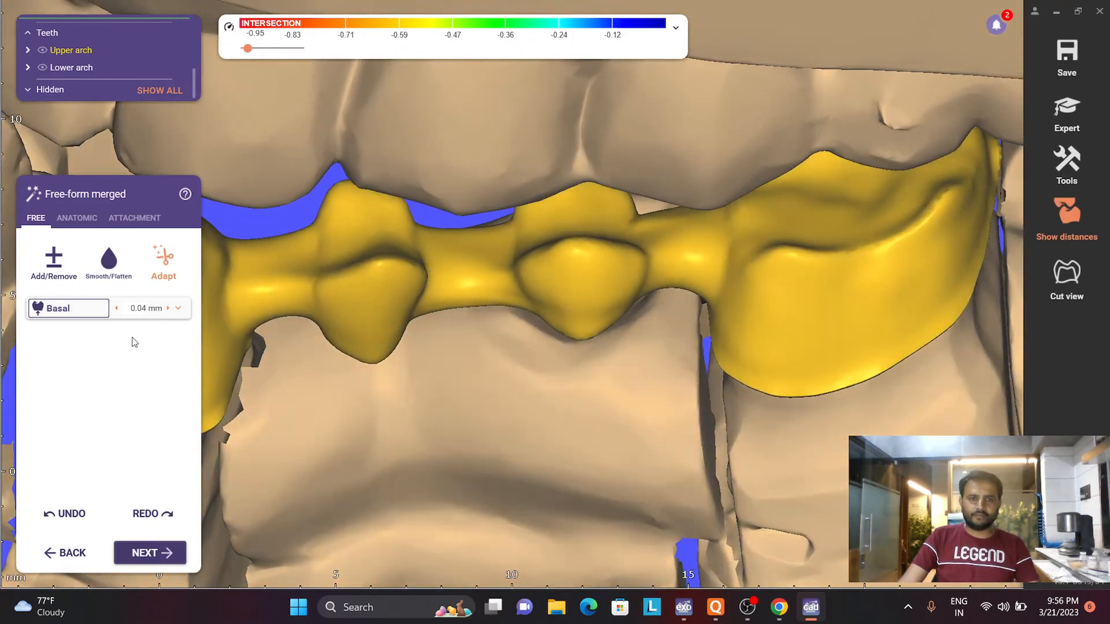
- Isolate the restorations from the arch scans and smooth the connector between the canine coping and its neighbouring pontic
click(100, 268)
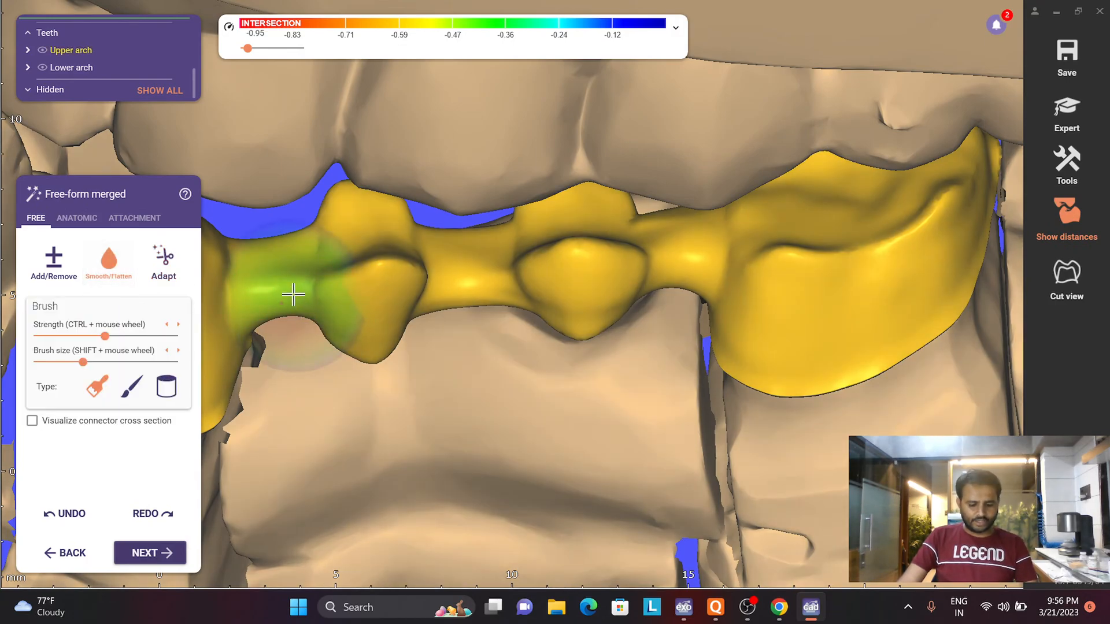
key(space)
scroll(294, 297, down, 3)
middle_drag(292, 304, 424, 286)
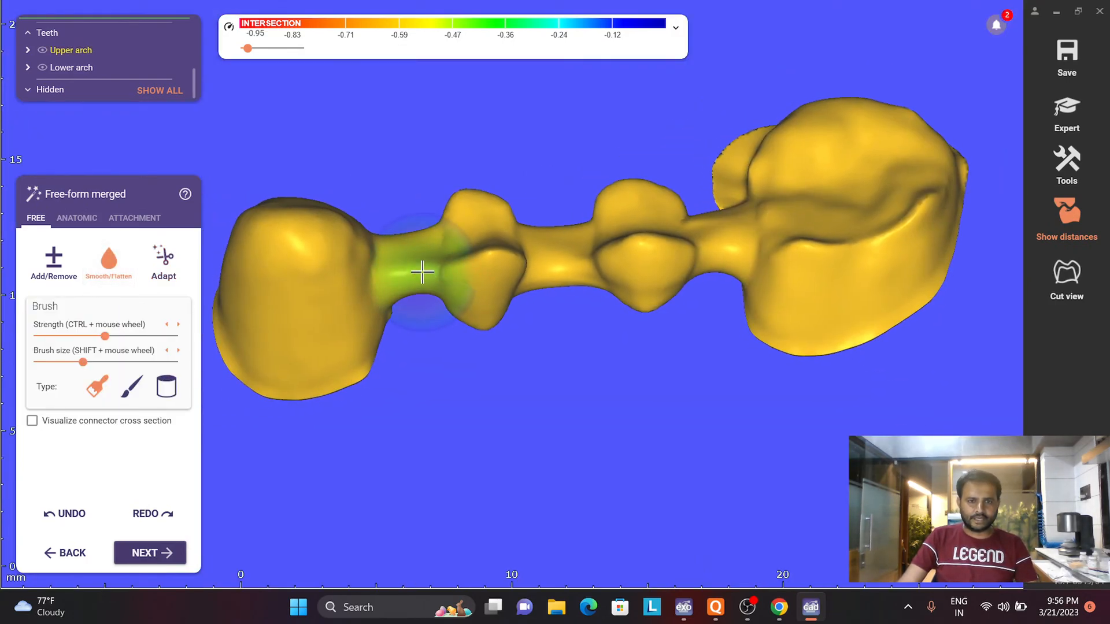
drag(410, 267, 407, 248)
right_drag(407, 247, 396, 313)
- Reduce the smoothing brush's strength and size, and smooth the remaining connectors and pontics of the bridge
drag(105, 336, 67, 336)
click(63, 363)
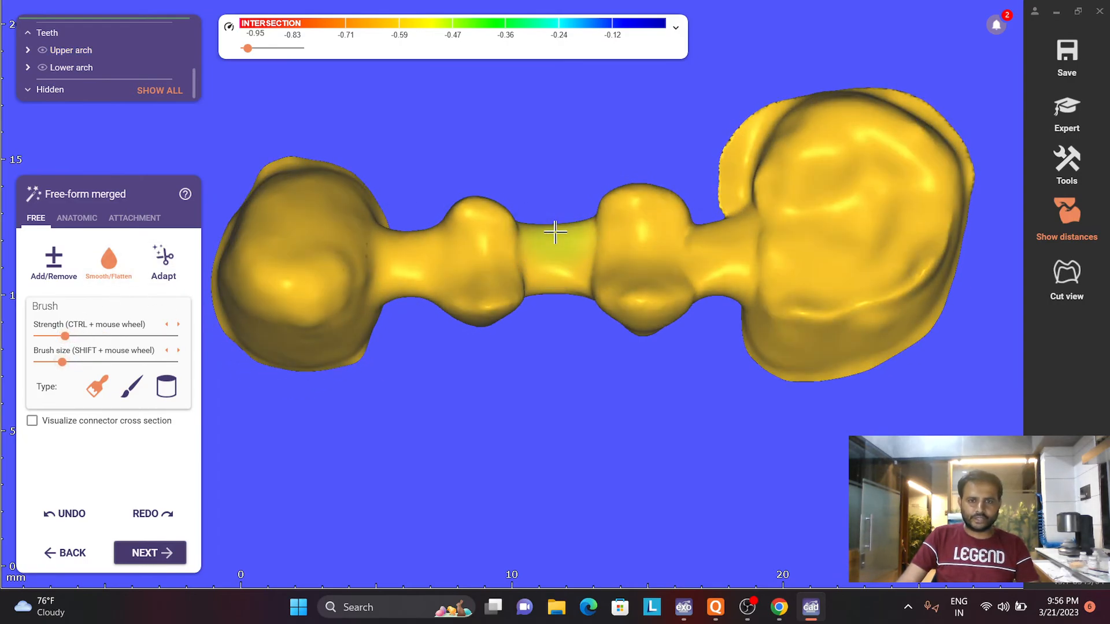
mouse_move(715, 238)
mouse_down()
mouse_move(729, 277)
mouse_move(718, 258)
mouse_up()
mouse_move(719, 258)
right_down()
mouse_move(715, 236)
mouse_move(706, 266)
right_up()
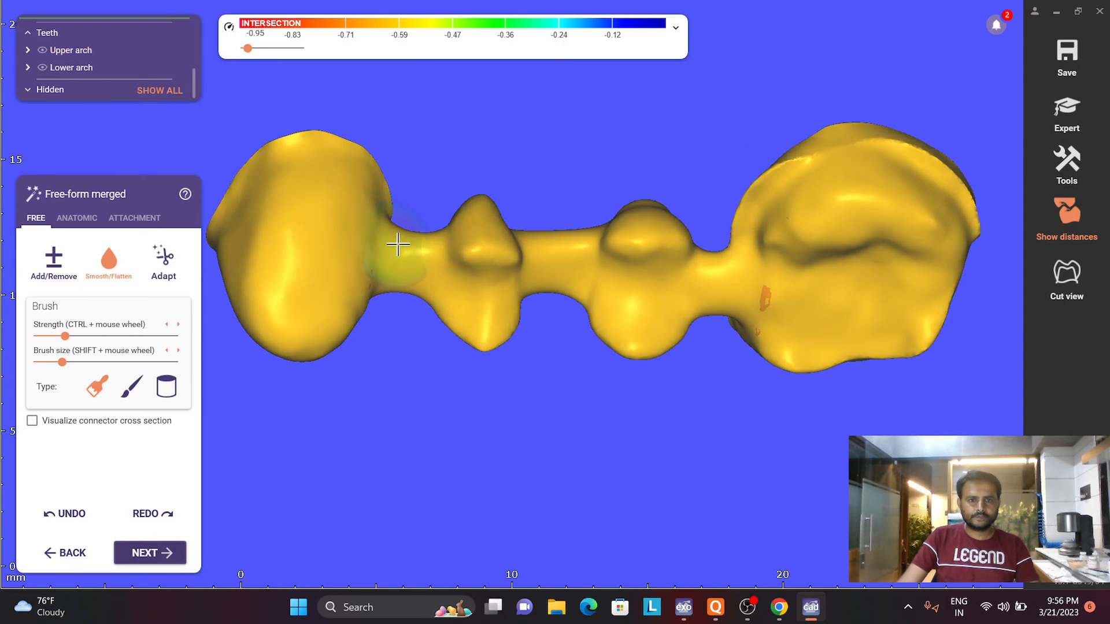
mouse_move(513, 273)
right_down()
mouse_move(499, 210)
mouse_move(436, 293)
right_up()
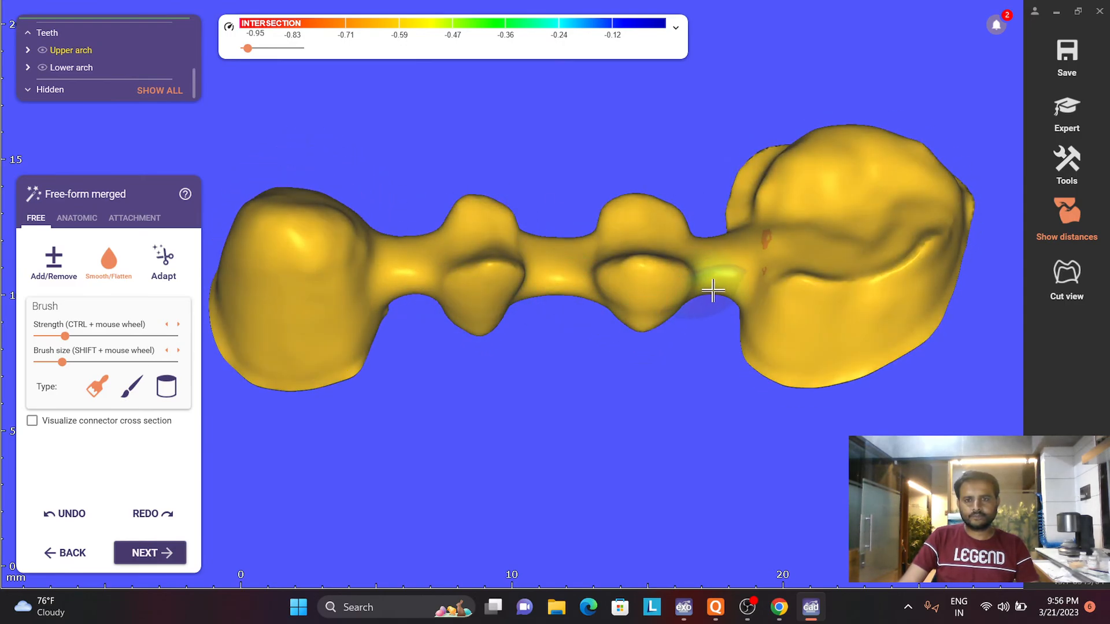
right_drag(649, 289, 653, 261)
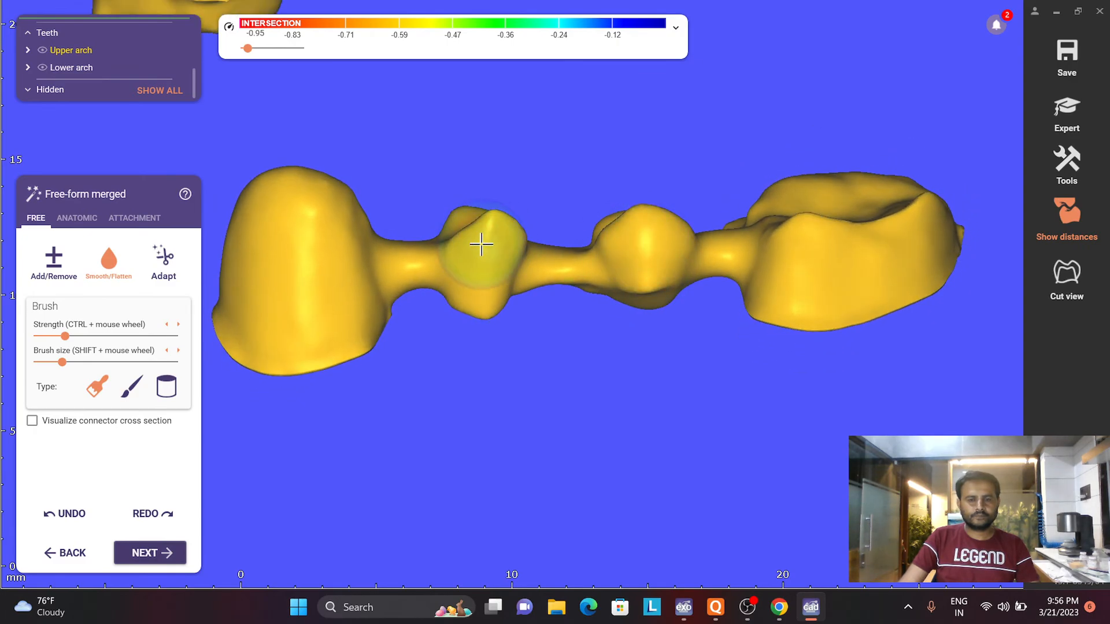
right_drag(484, 241, 478, 305)
- Examine the smoothed bridge and the separate LL5 coping from several sides without the arch scans
scroll(441, 251, down, 3)
scroll(441, 251, down, 4)
middle_drag(428, 171, 503, 267)
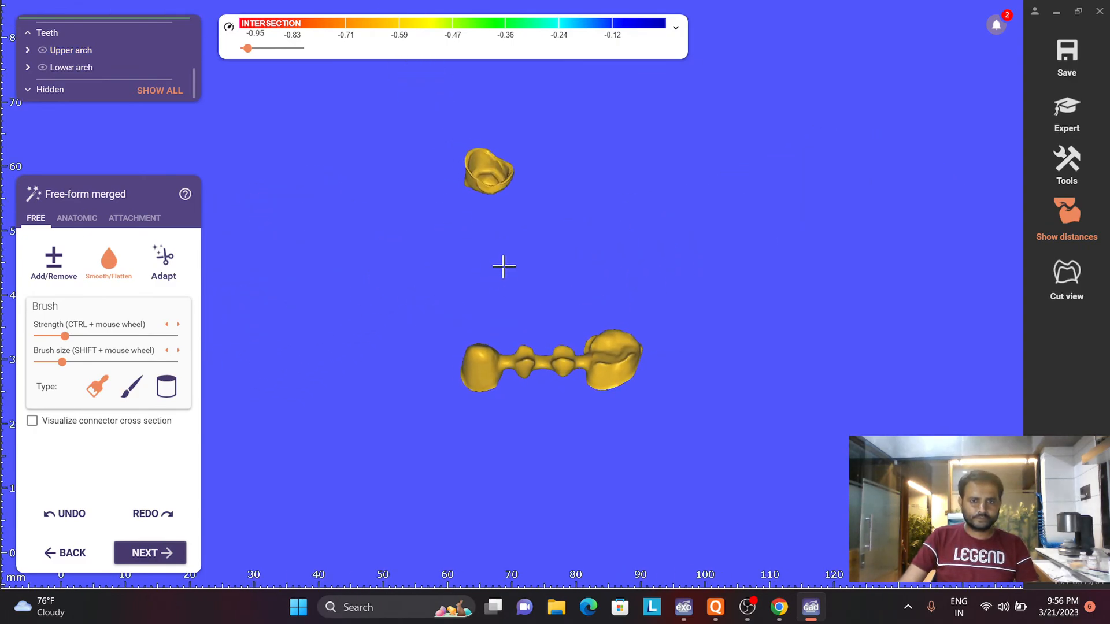
scroll(480, 162, up, 4)
right_drag(480, 162, 513, 370)
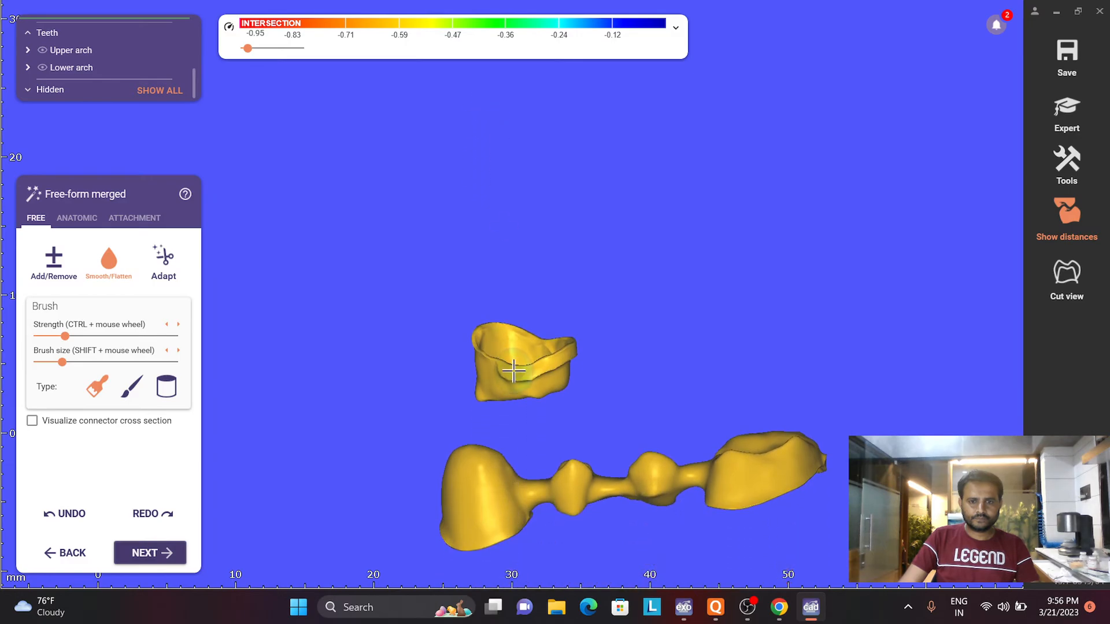
scroll(451, 364, down, 4)
right_drag(449, 357, 549, 357)
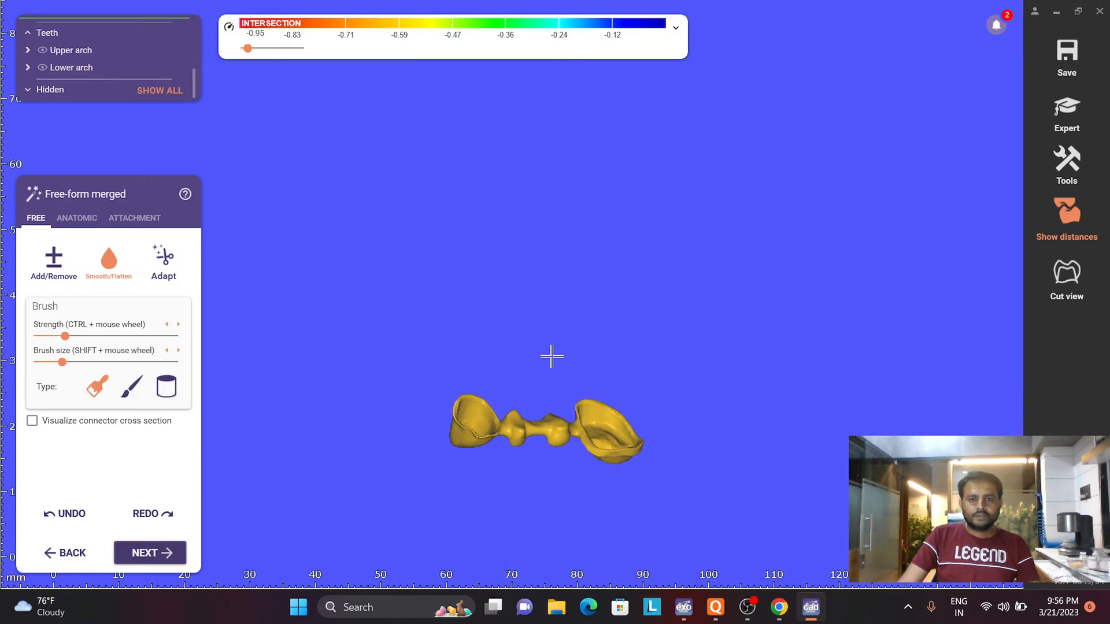
scroll(550, 357, down, 3)
- Show both arch scans around the bridge again, and complete free-forming by saving the modified bridge and coping files
key(j)
key(a)
right_drag(463, 512, 487, 509)
scroll(470, 423, up, 3)
scroll(470, 423, up, 1)
right_drag(470, 424, 480, 413)
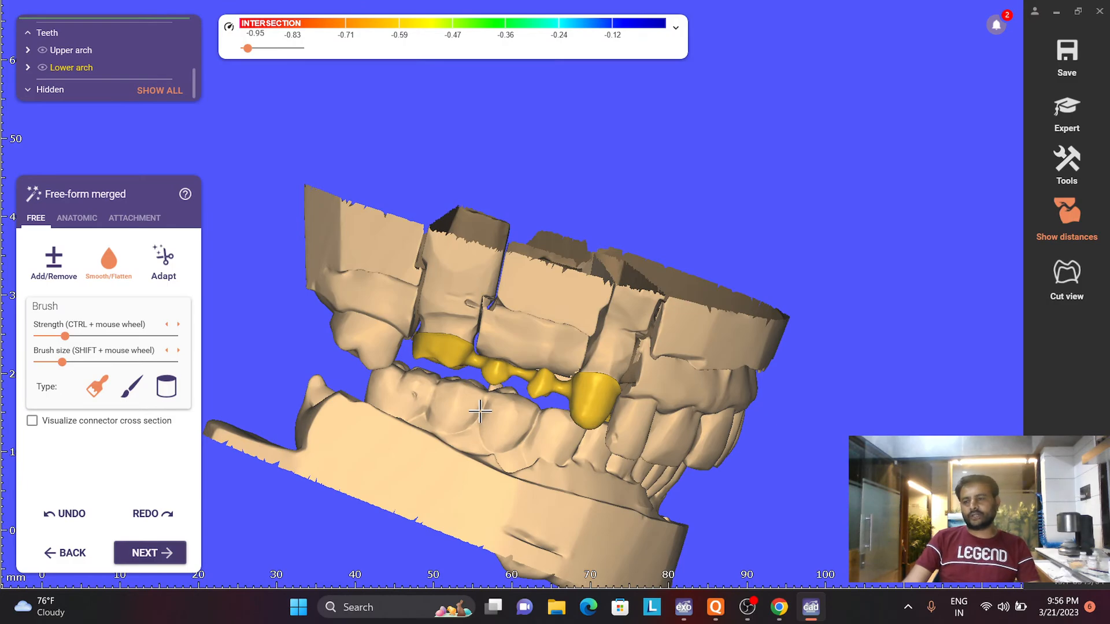
scroll(492, 351, up, 3)
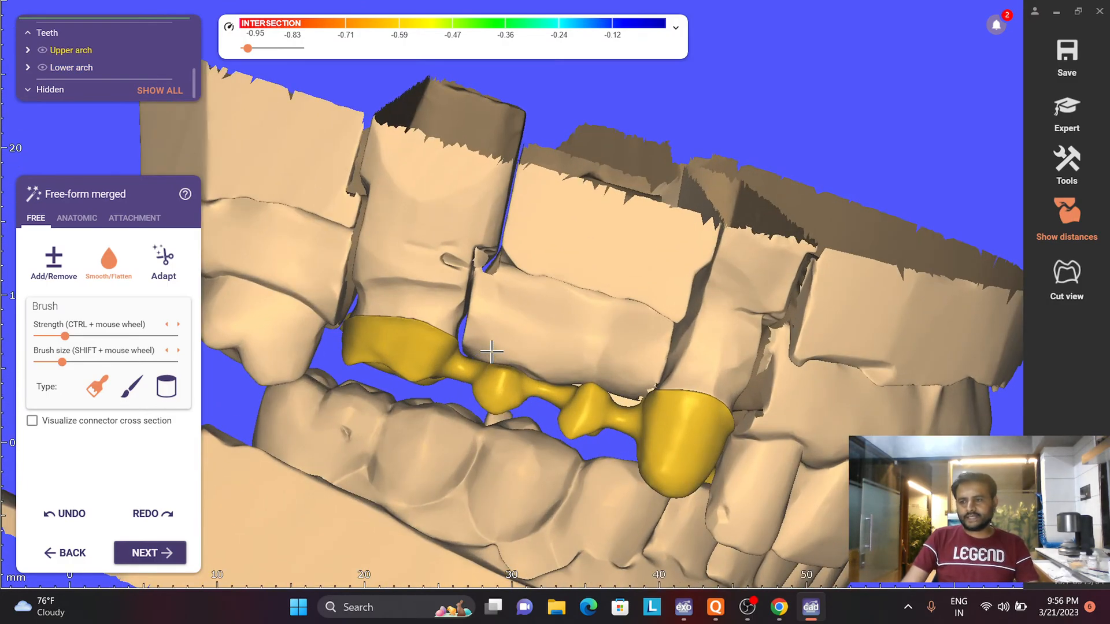
scroll(495, 351, down, 3)
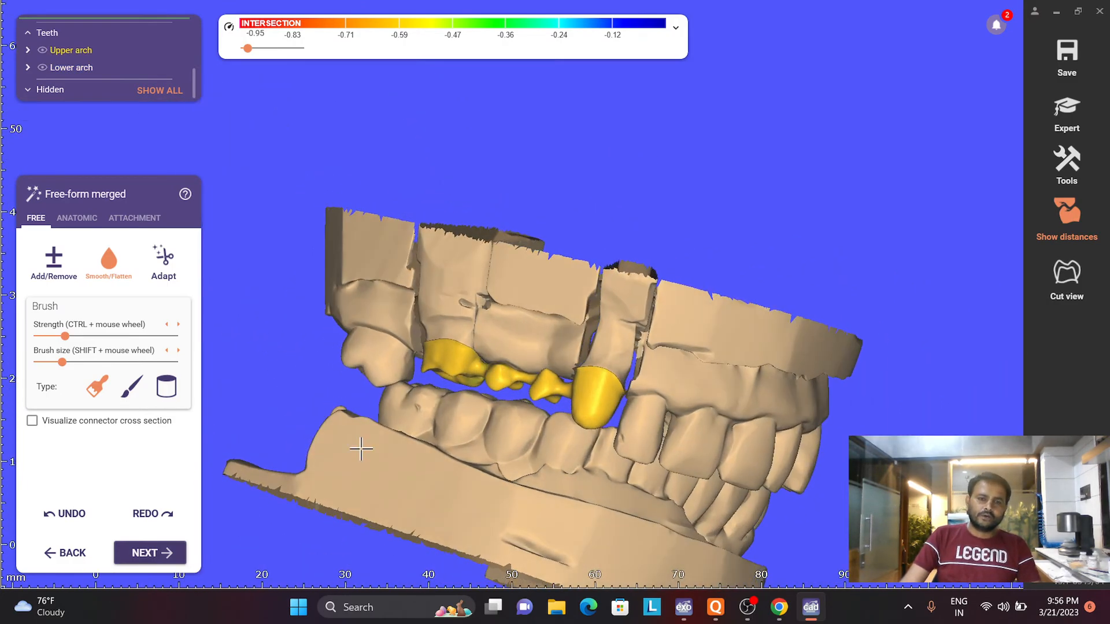
click(147, 554)
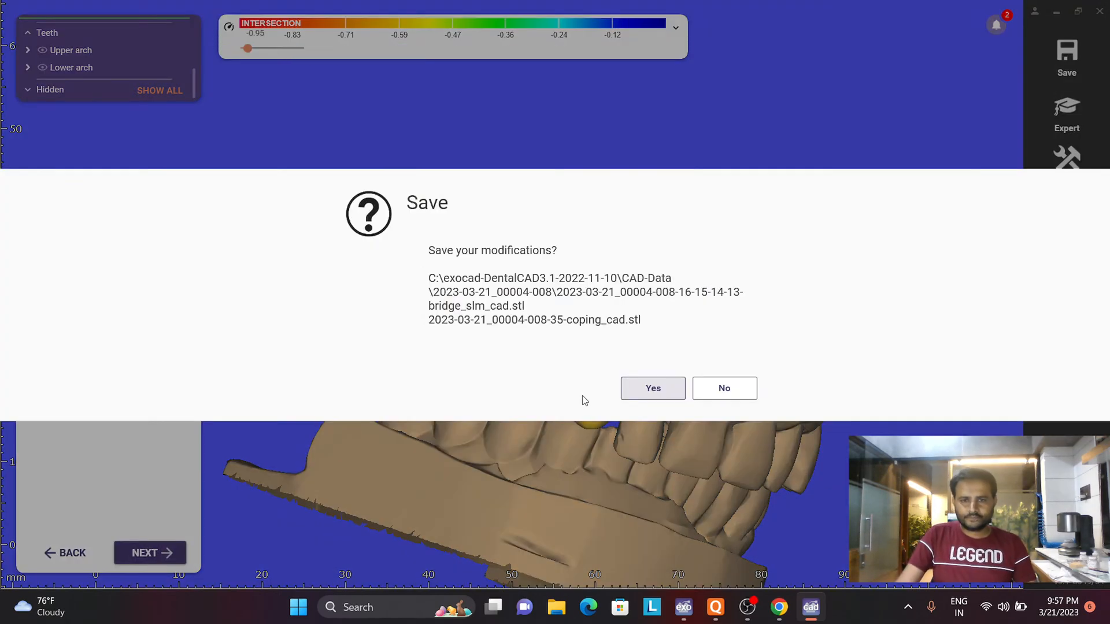
click(640, 400)
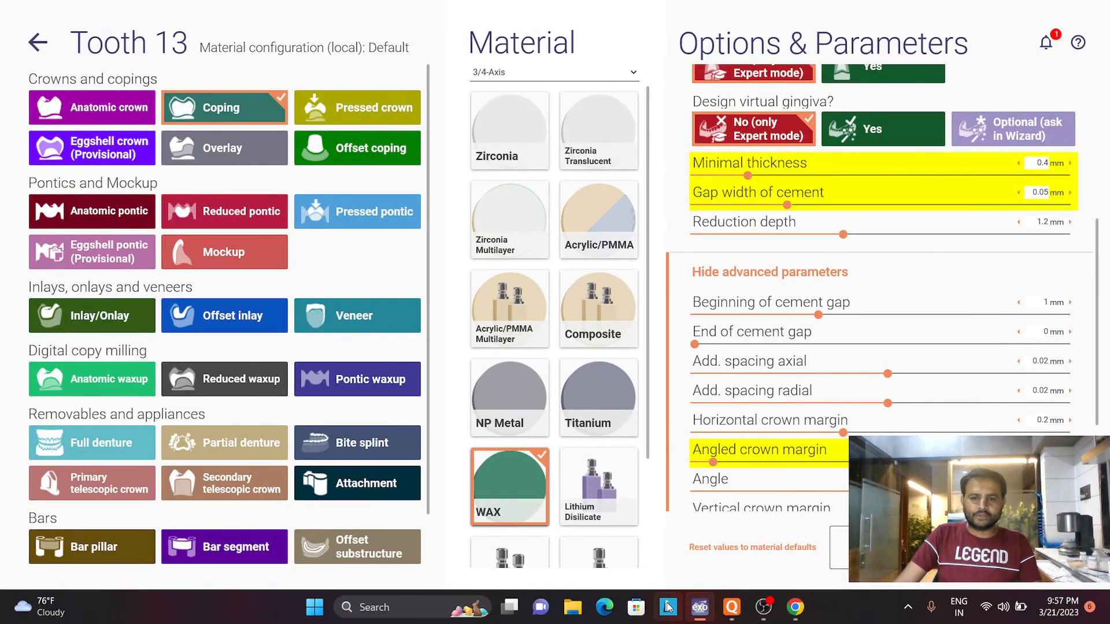
- Switch to Chrome, open the 2023-03-21 case in Shining 3D Dental Cloud and download its ply (vertex color) archive
click(796, 607)
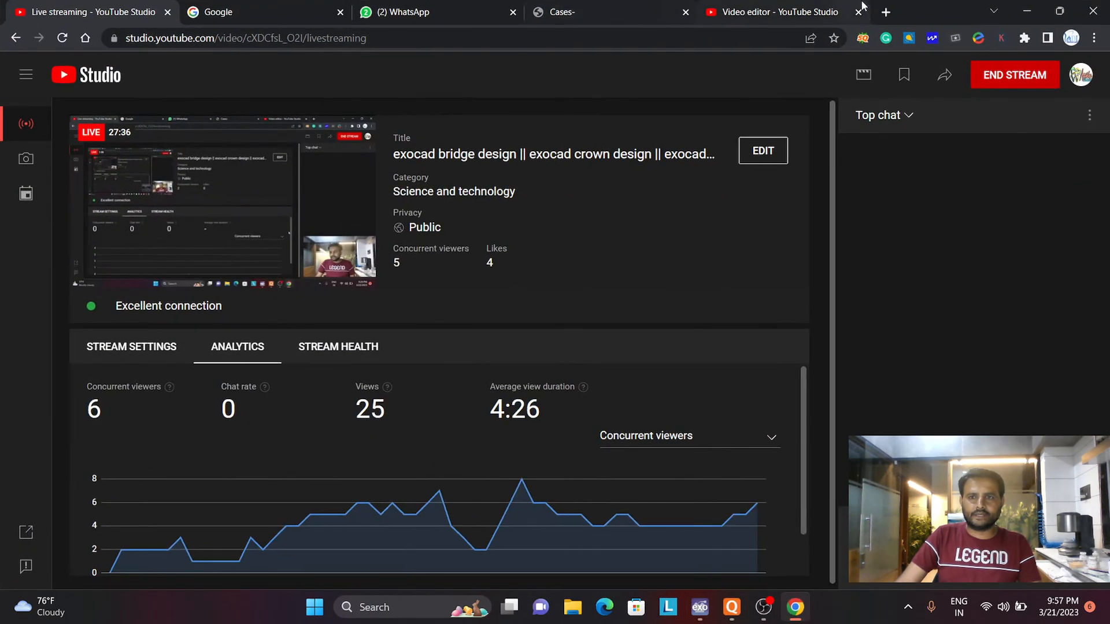
click(886, 12)
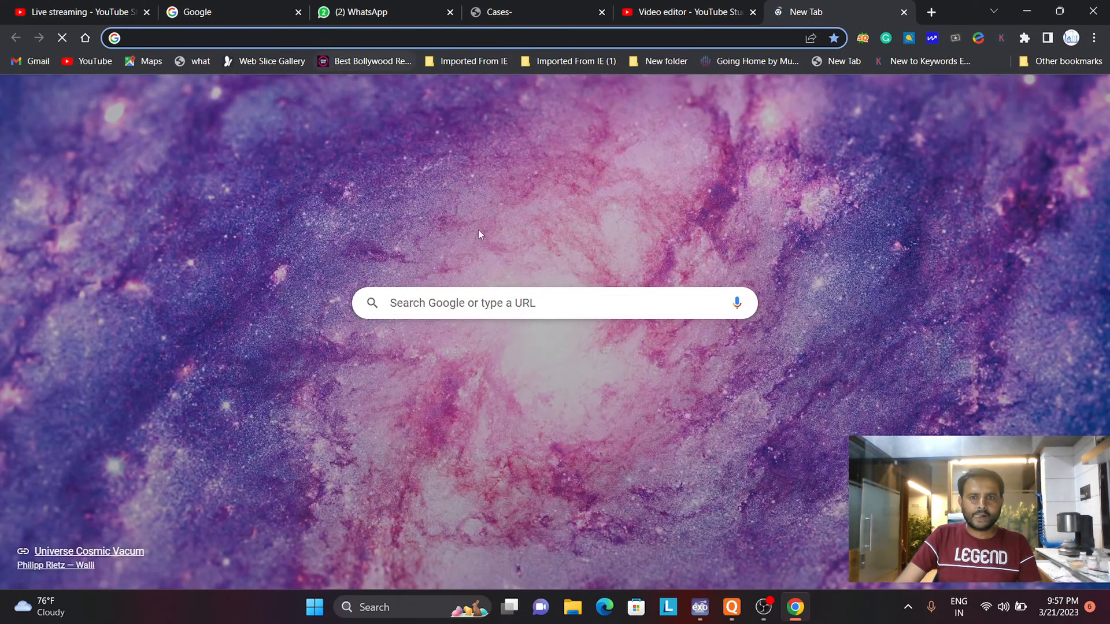
click(564, 457)
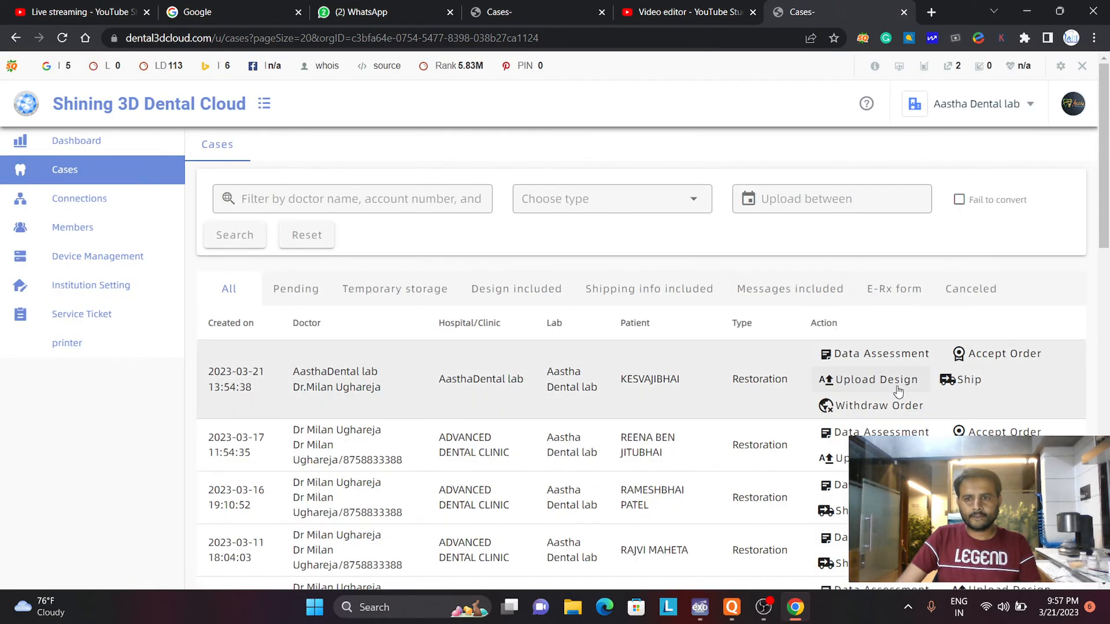
click(877, 355)
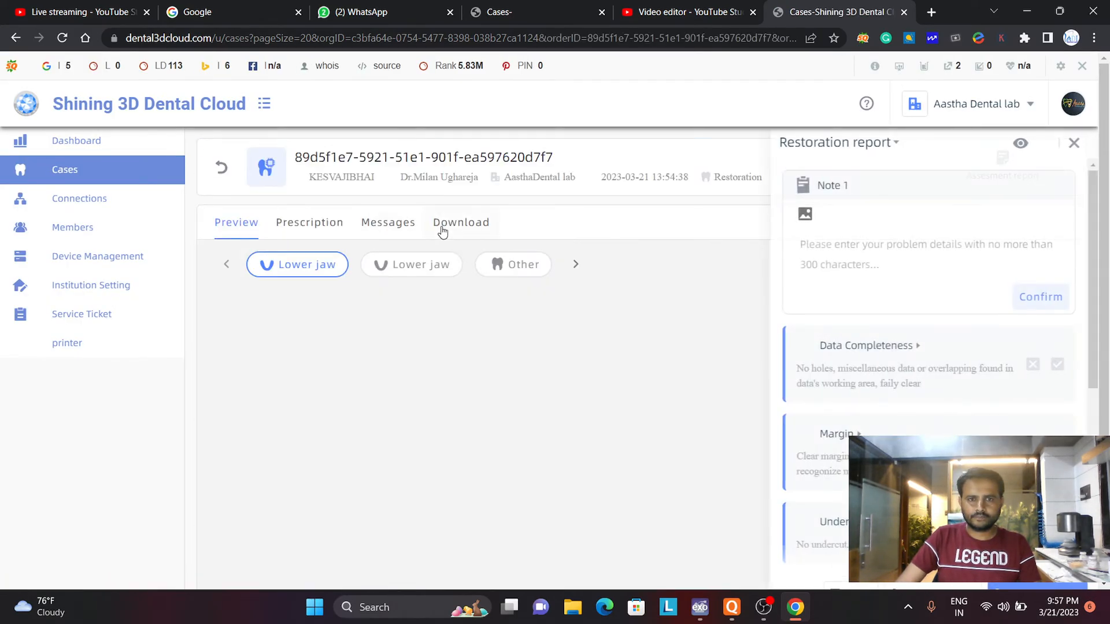
click(442, 229)
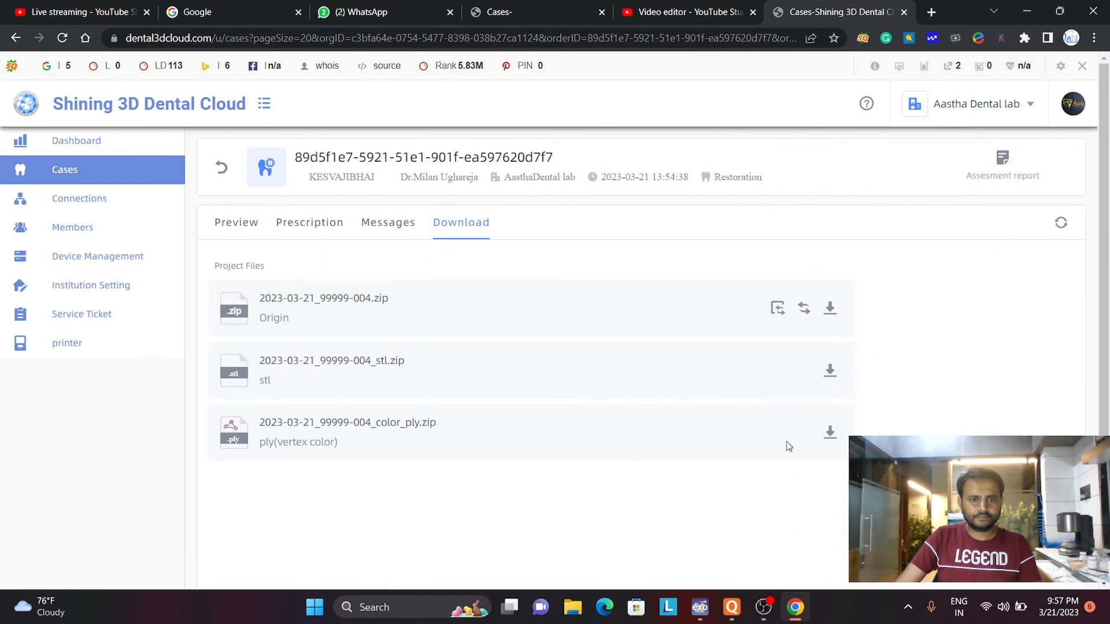
click(830, 433)
click(376, 293)
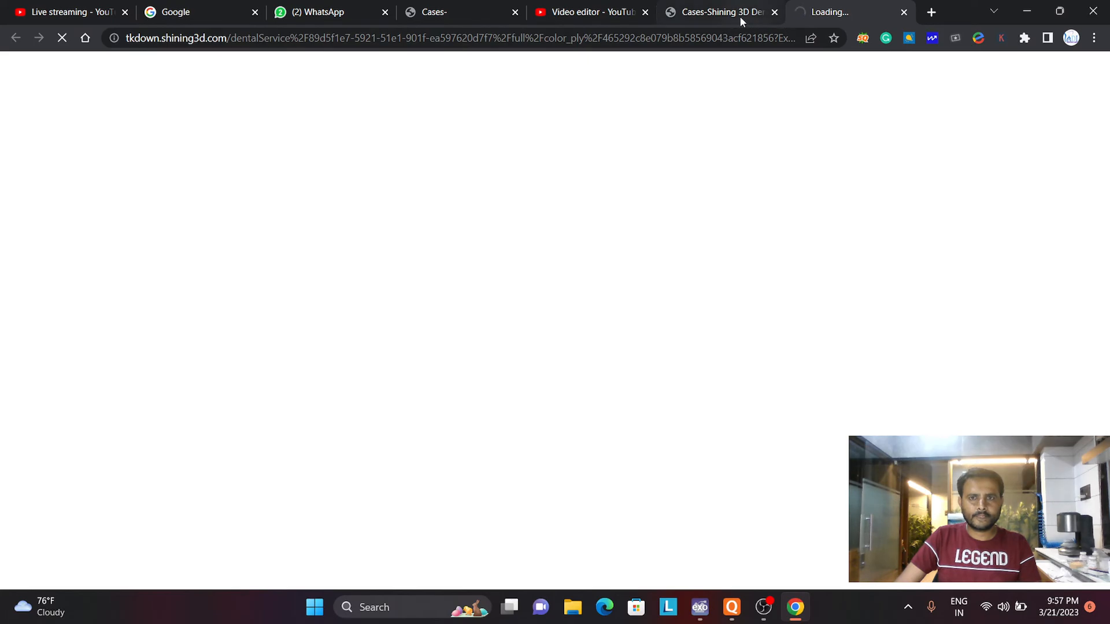
- Review the prescription of the 2023-03-21 case for its design requirement, scan screenshots and list of teeth
click(318, 226)
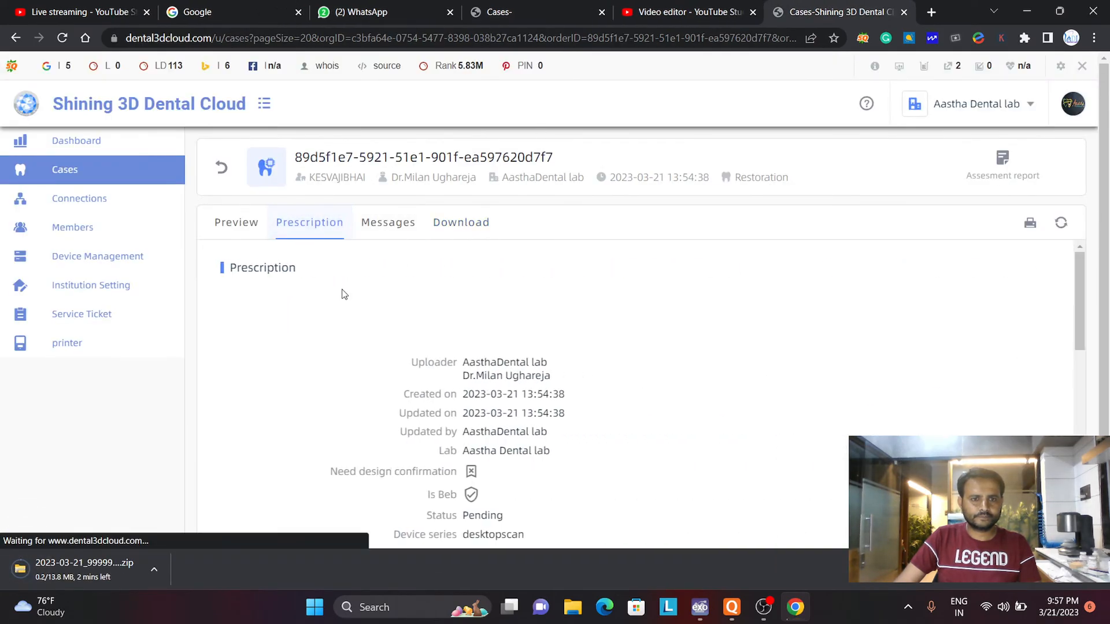
scroll(344, 294, down, 10)
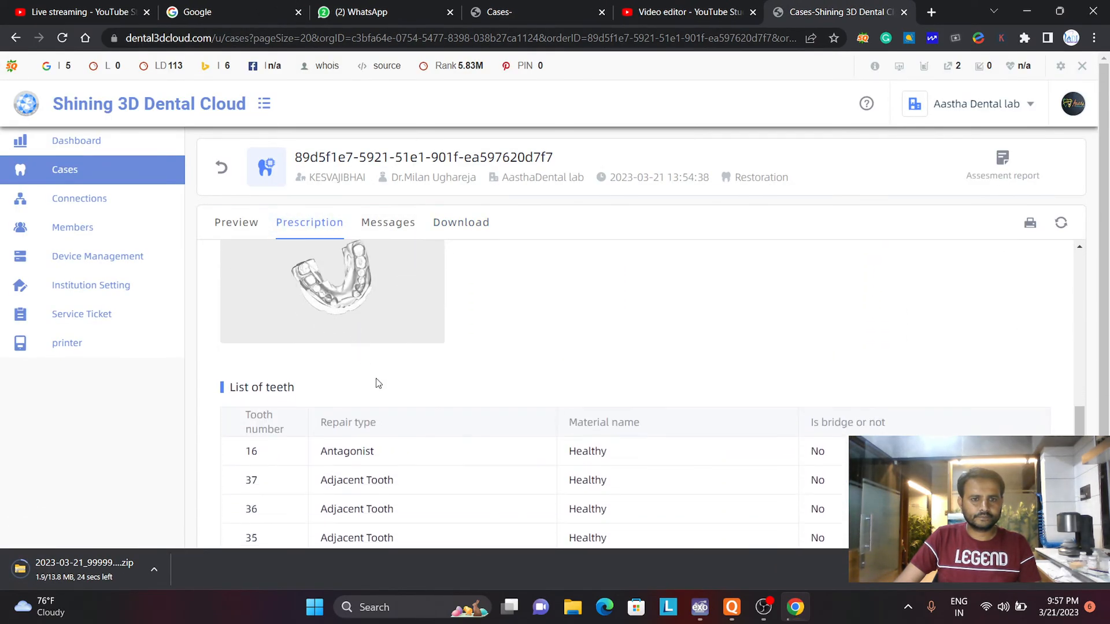
scroll(378, 384, up, 4)
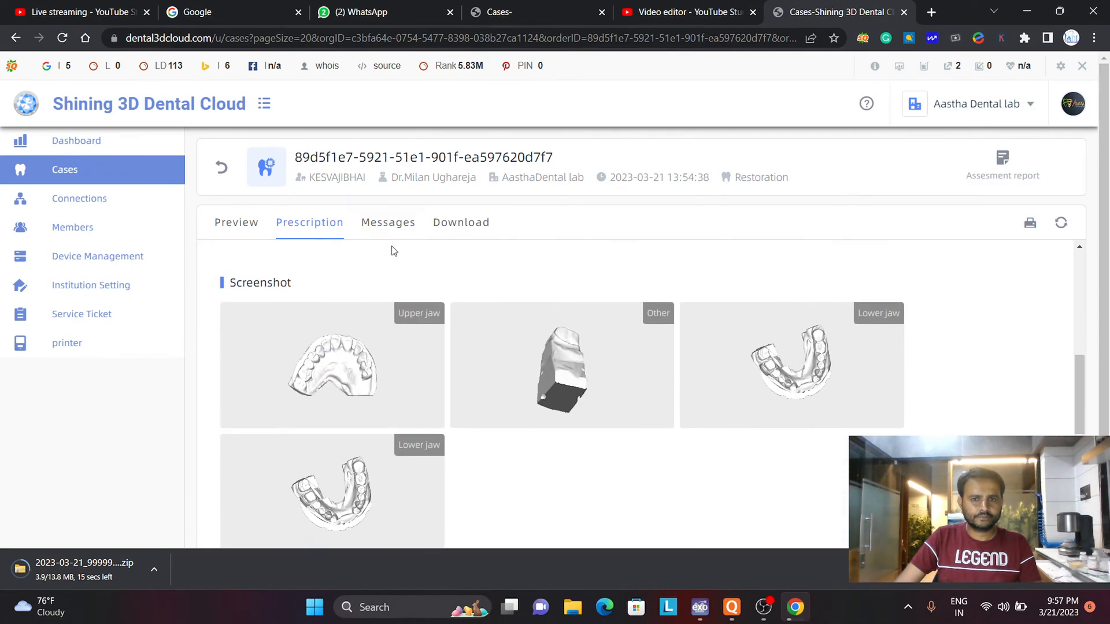
scroll(370, 240, up, 2)
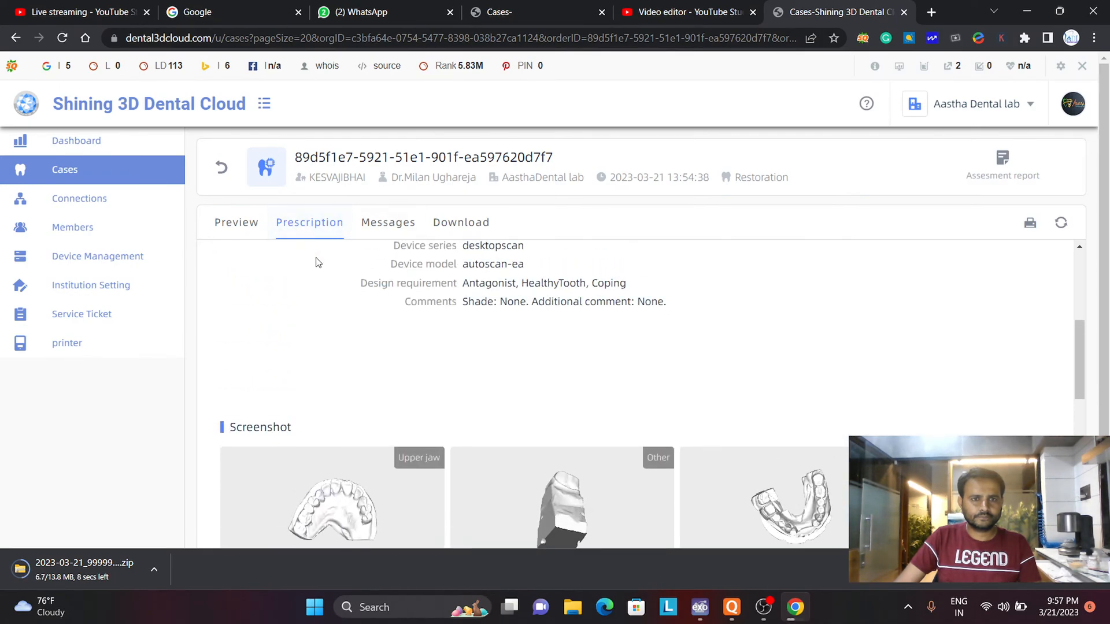
scroll(318, 263, down, 1)
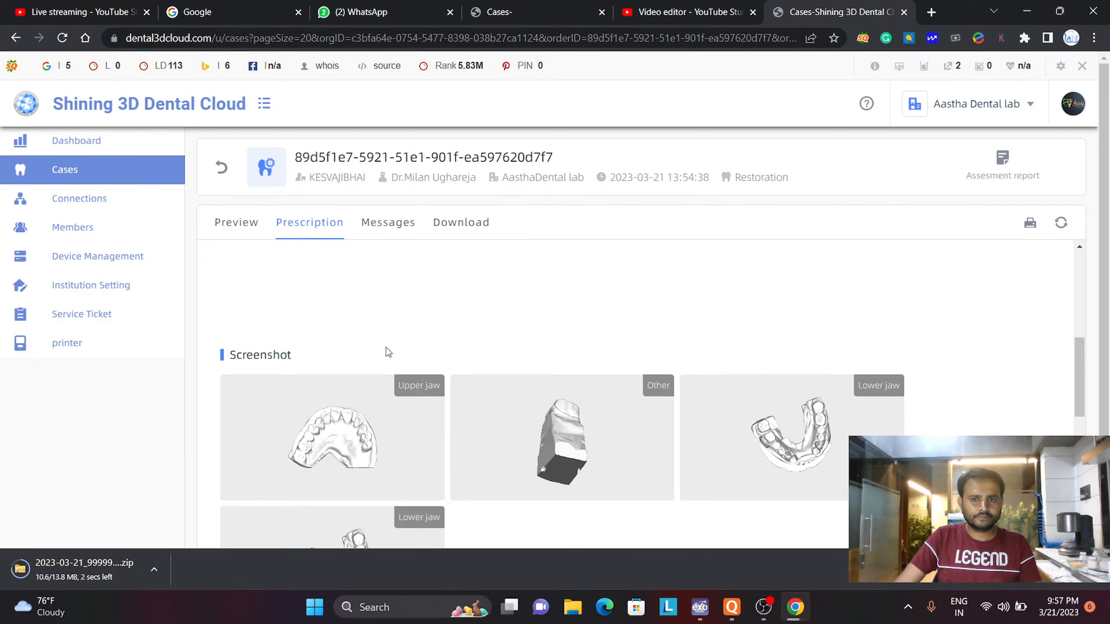
- Return to the case list, open the 2023-03-17 case and download its ply (vertex color) archive
click(223, 173)
scroll(671, 294, down, 3)
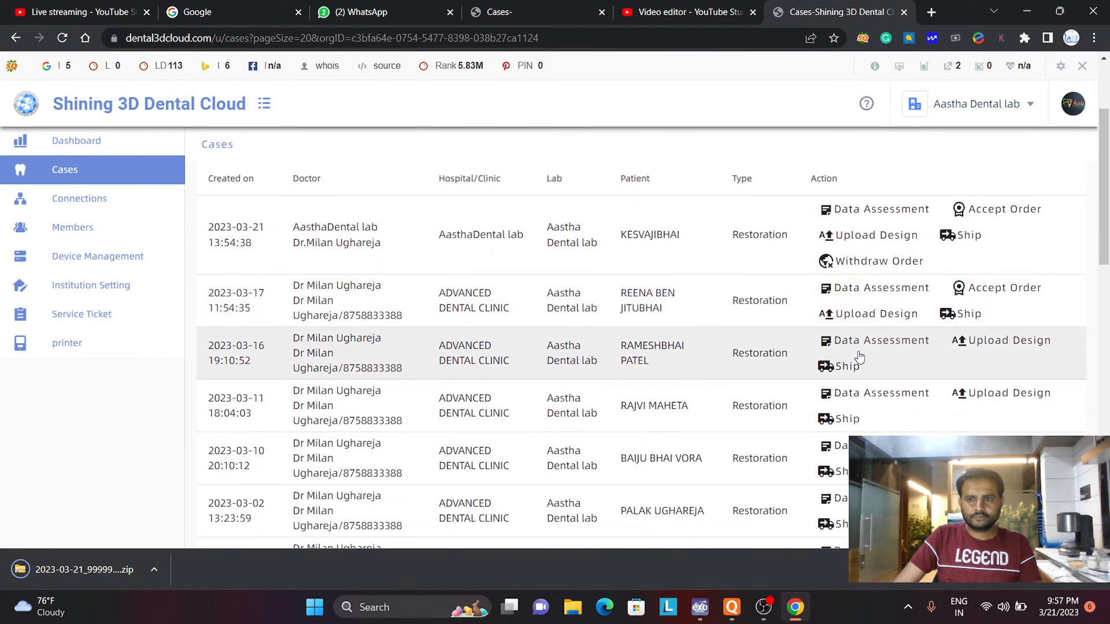
click(917, 293)
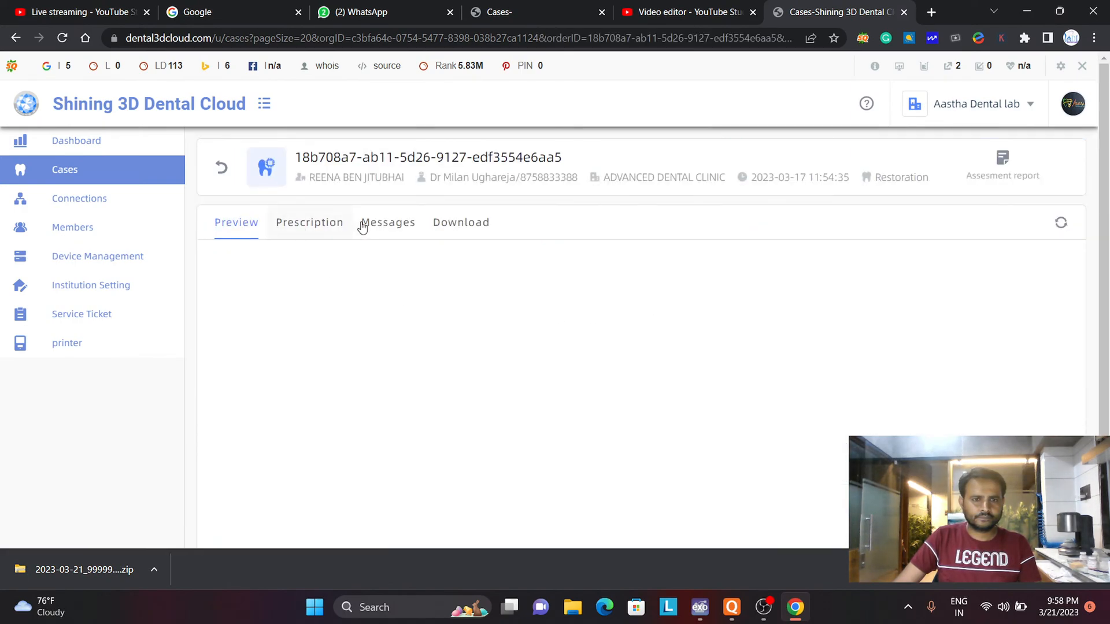
click(456, 223)
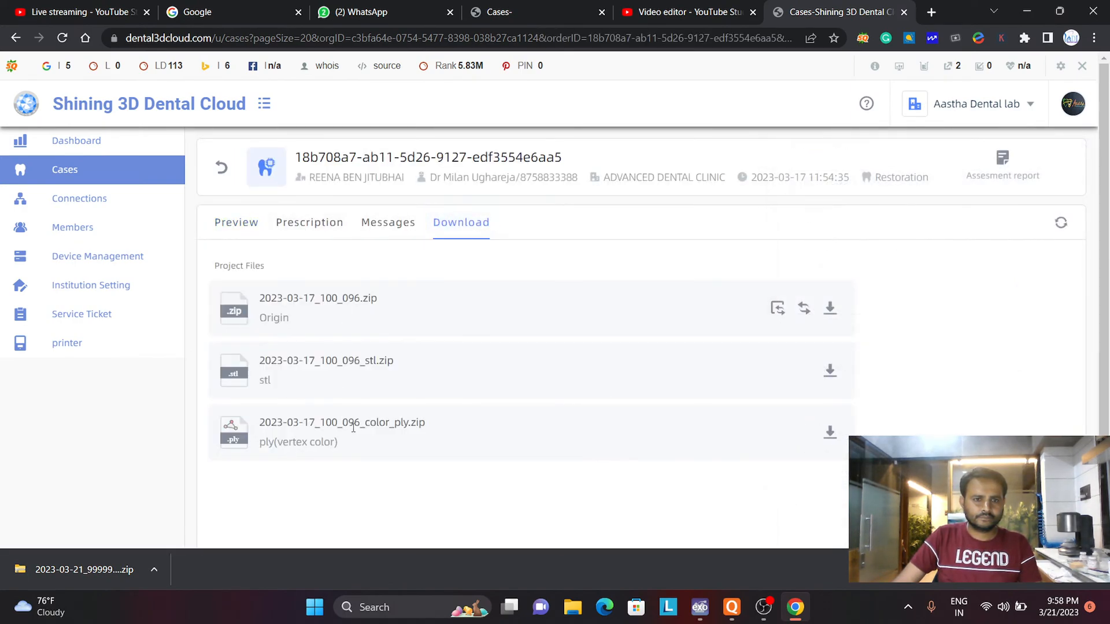
click(830, 432)
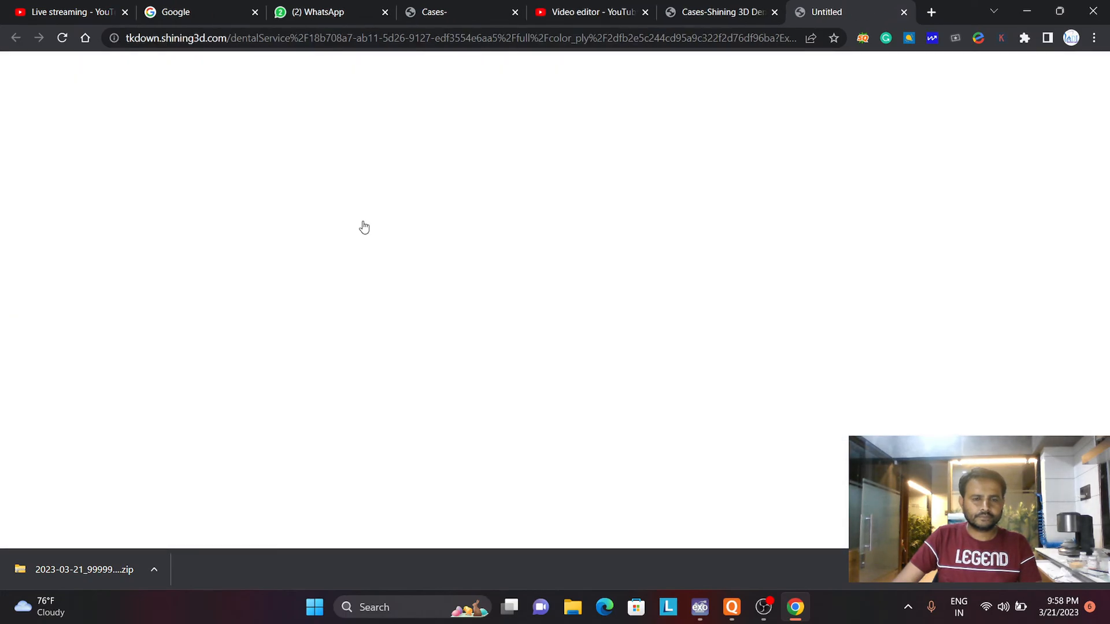
- Review the prescription of the 2023-03-17 case for its tooth chart, design requirement, comments and scan screenshots
click(322, 223)
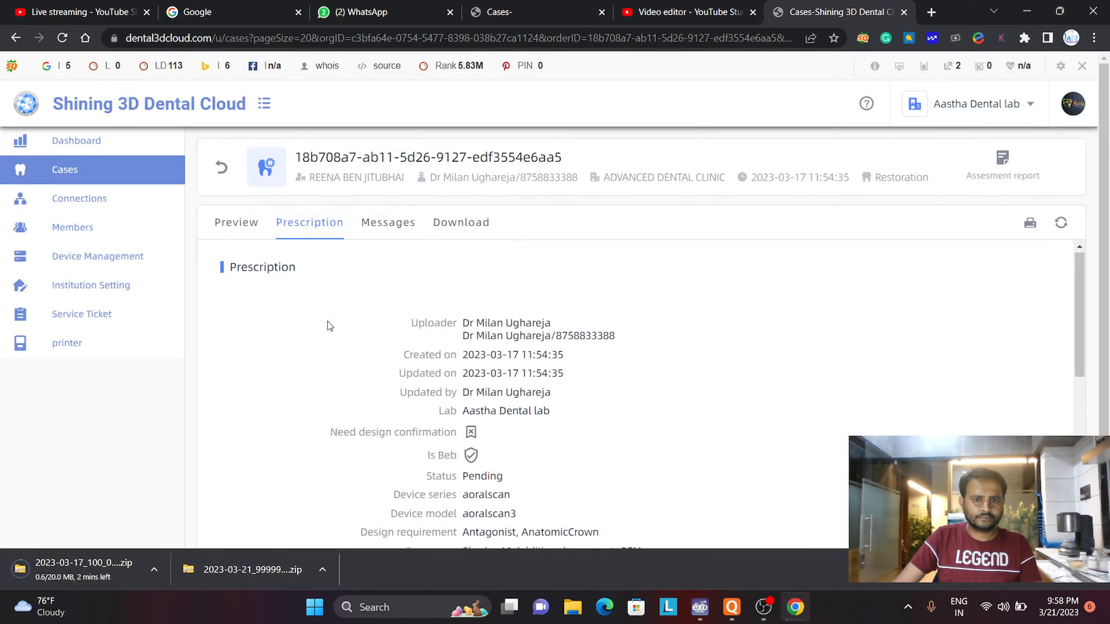
scroll(325, 323, down, 5)
scroll(484, 461, up, 1)
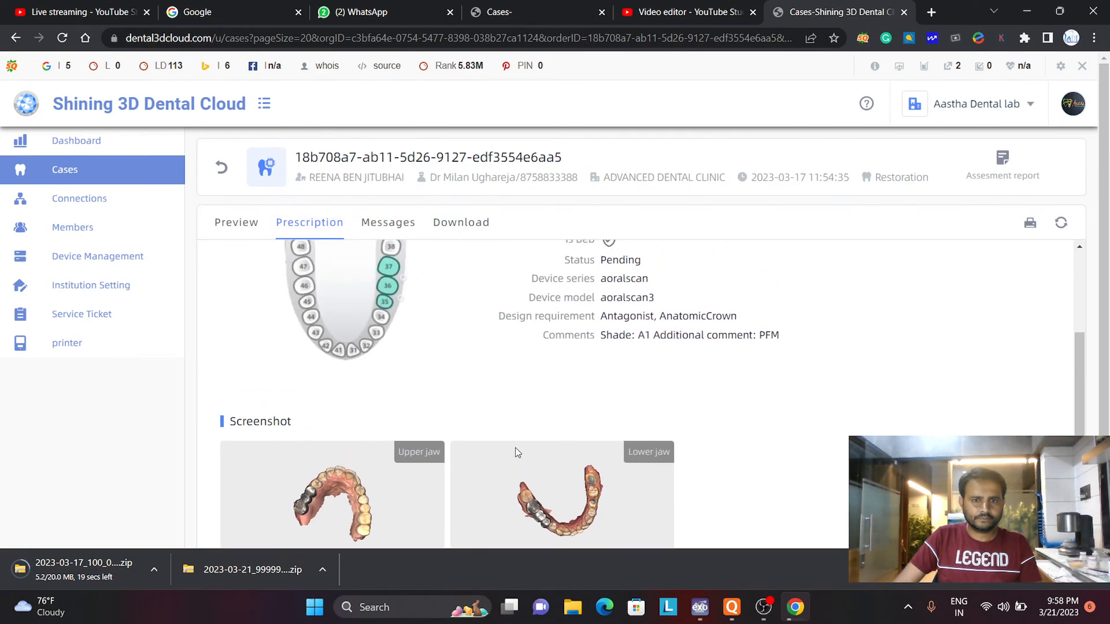
scroll(515, 450, up, 2)
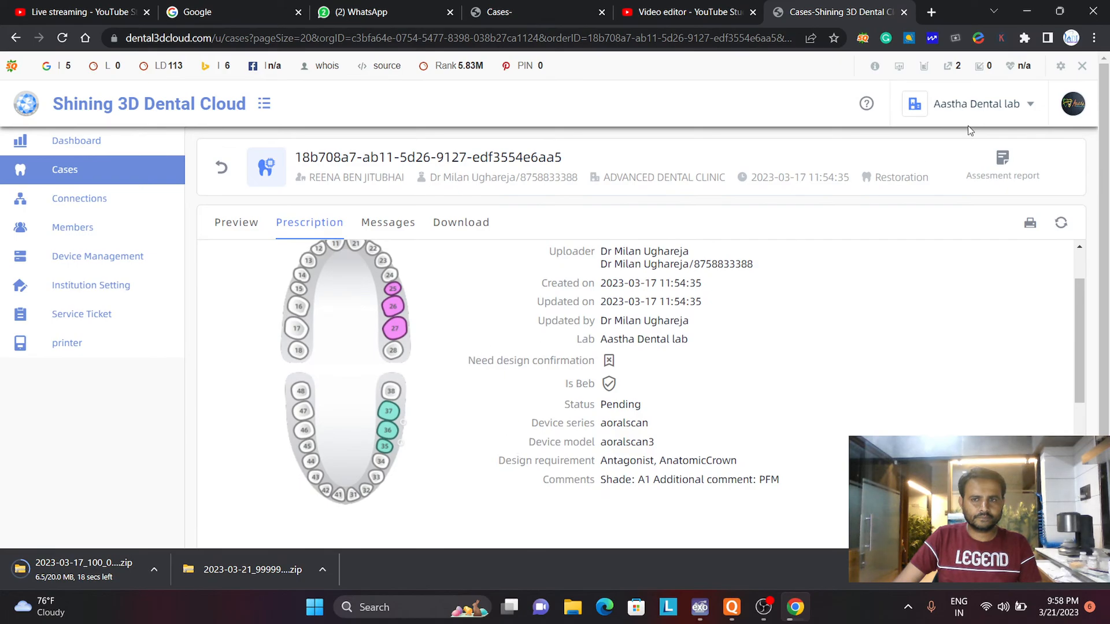
click(1027, 11)
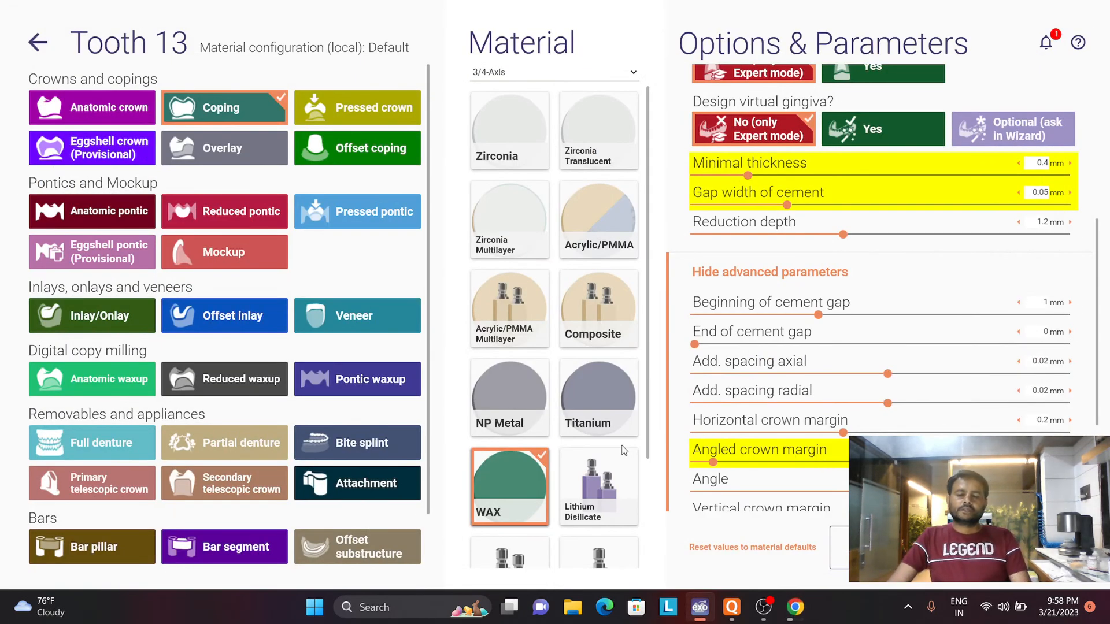
click(763, 608)
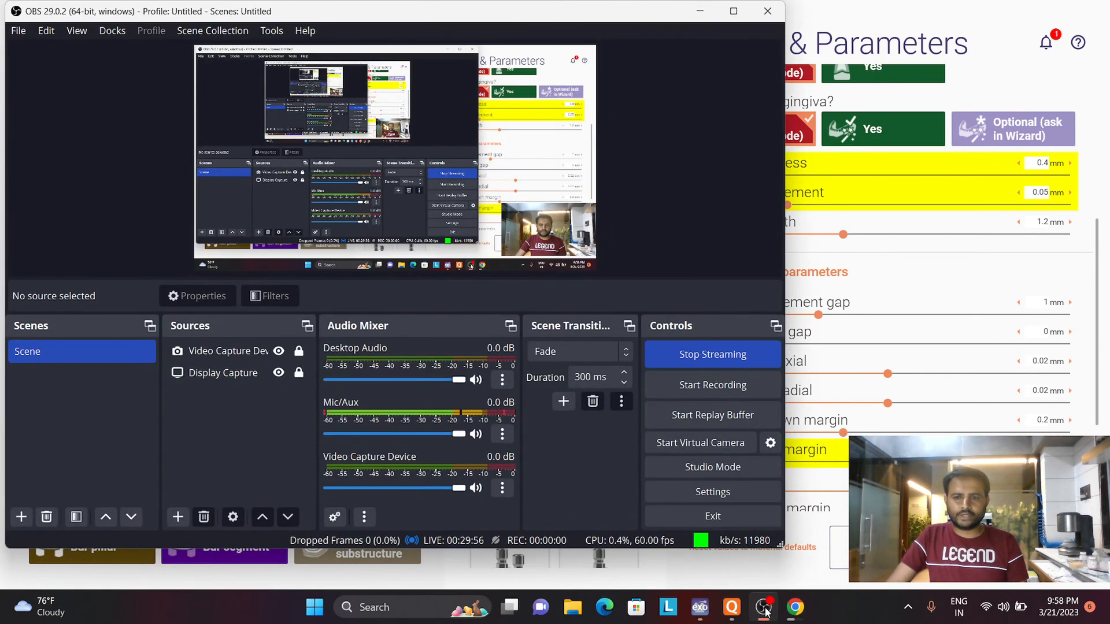
click(764, 609)
click(795, 607)
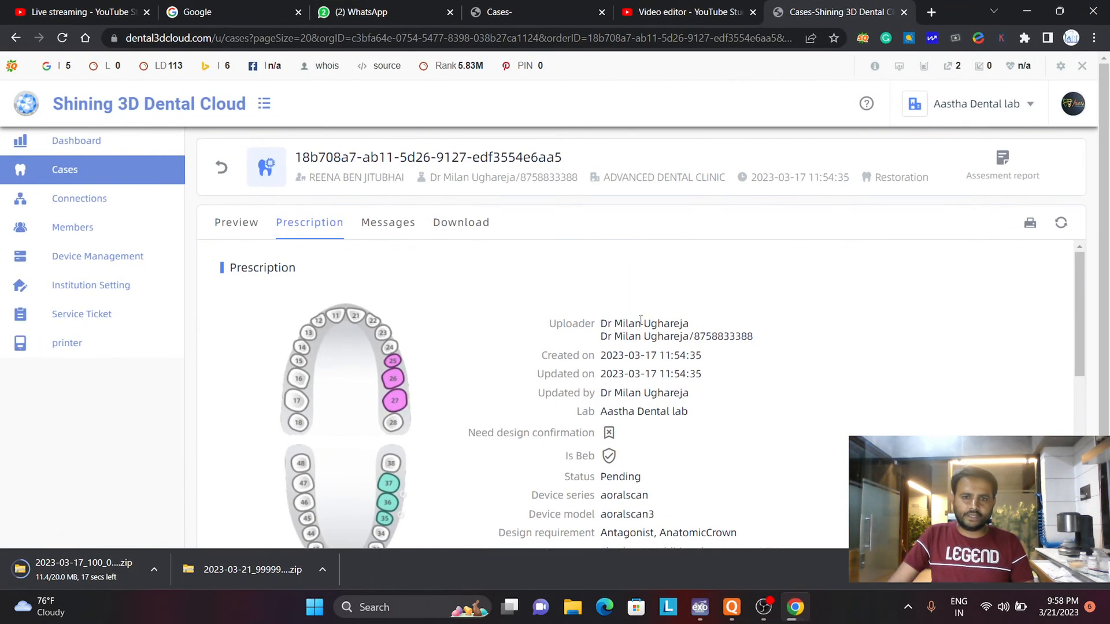
scroll(641, 324, down, 2)
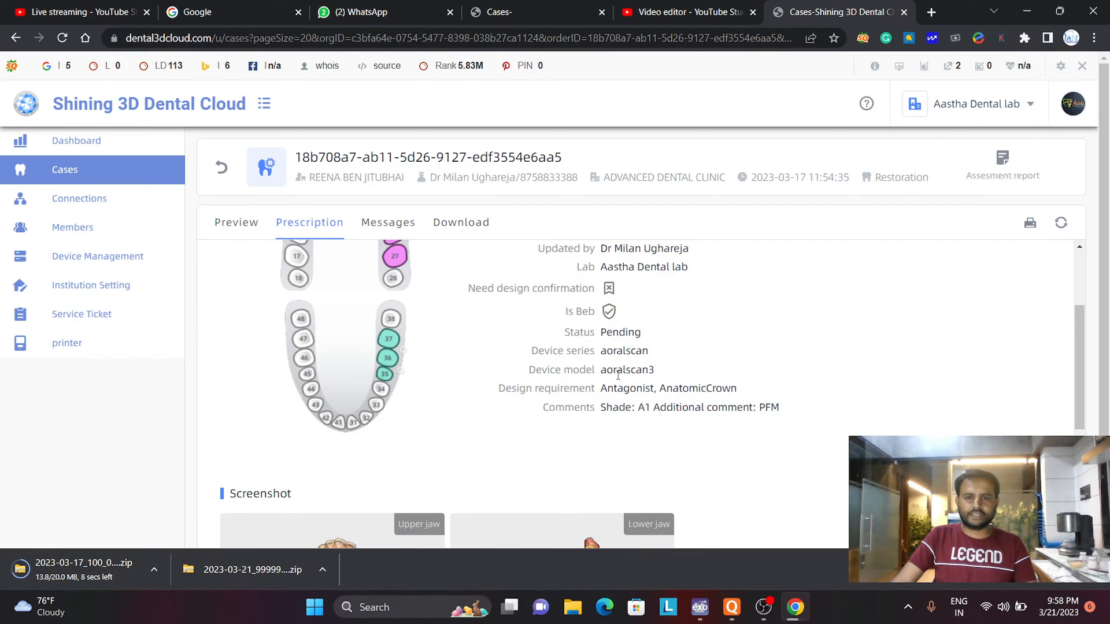
scroll(618, 376, up, 2)
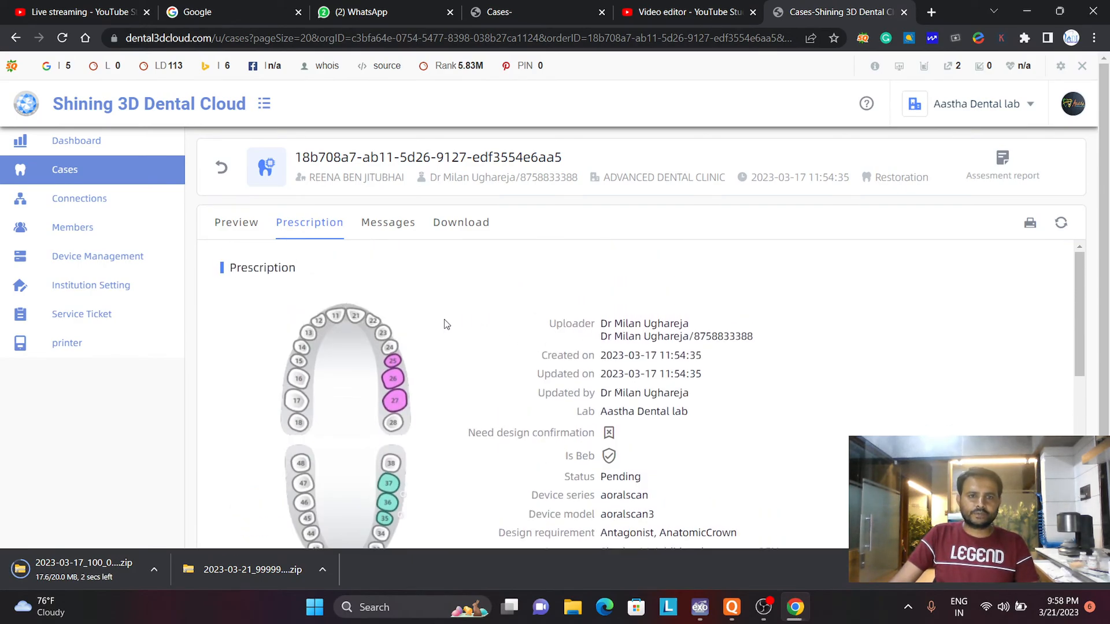